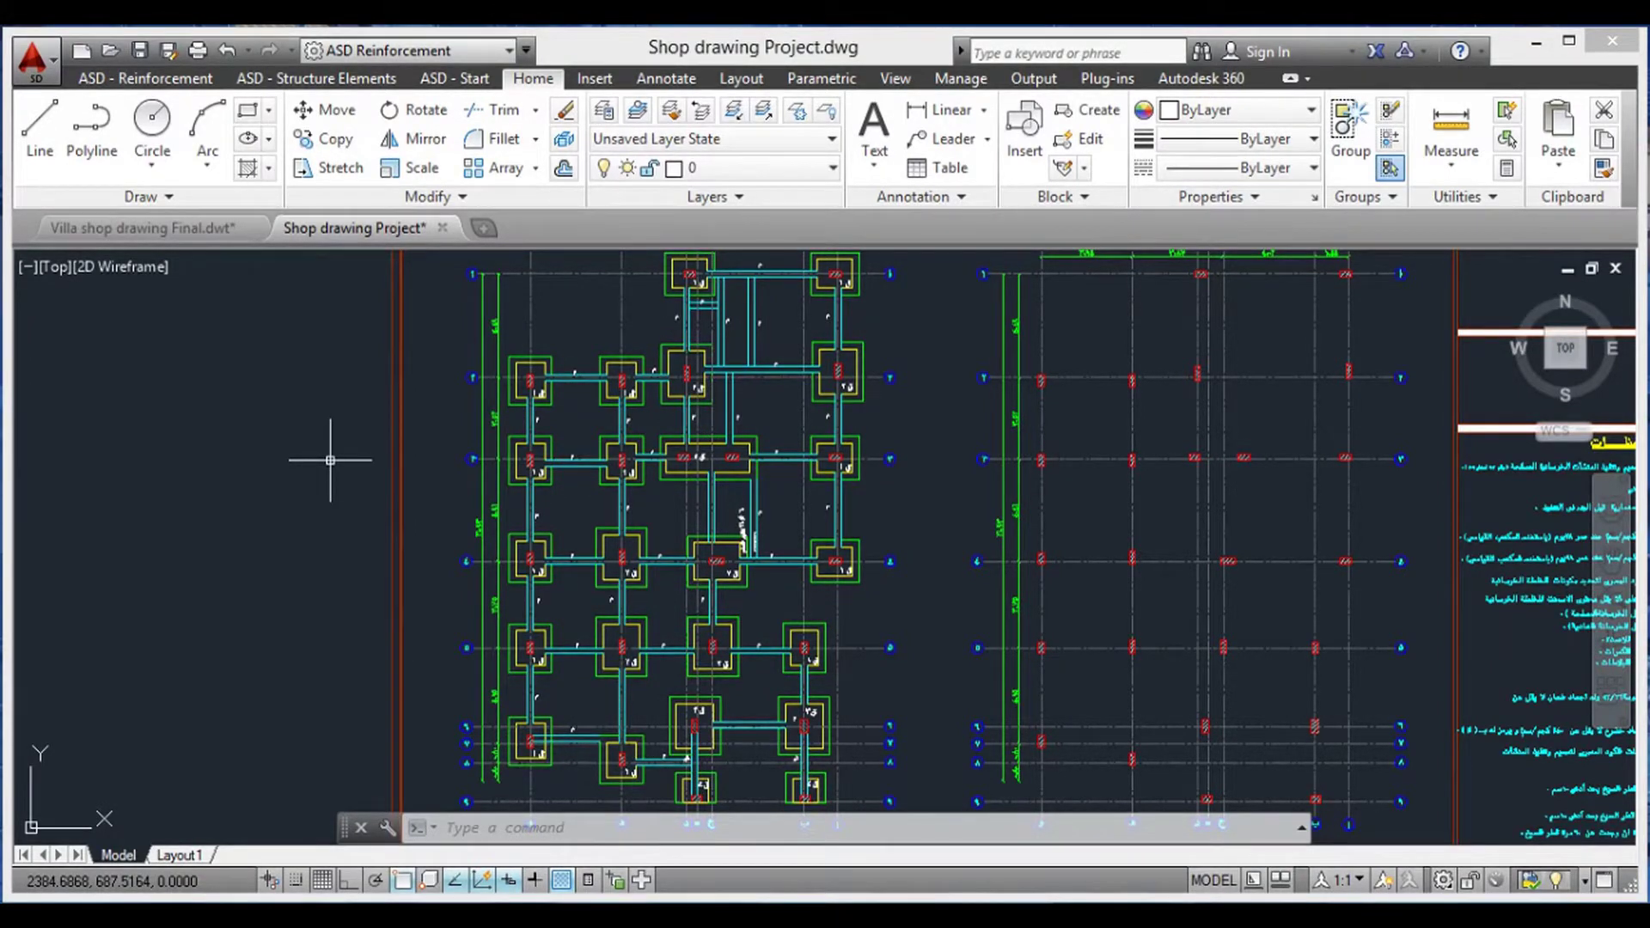
# - Look over the foundation plan's overall layout of footings, tie beams and grid axes from axis 1 down to axis 9
pyautogui.scroll(4, 586, 348)
pyautogui.scroll(2, 584, 372)
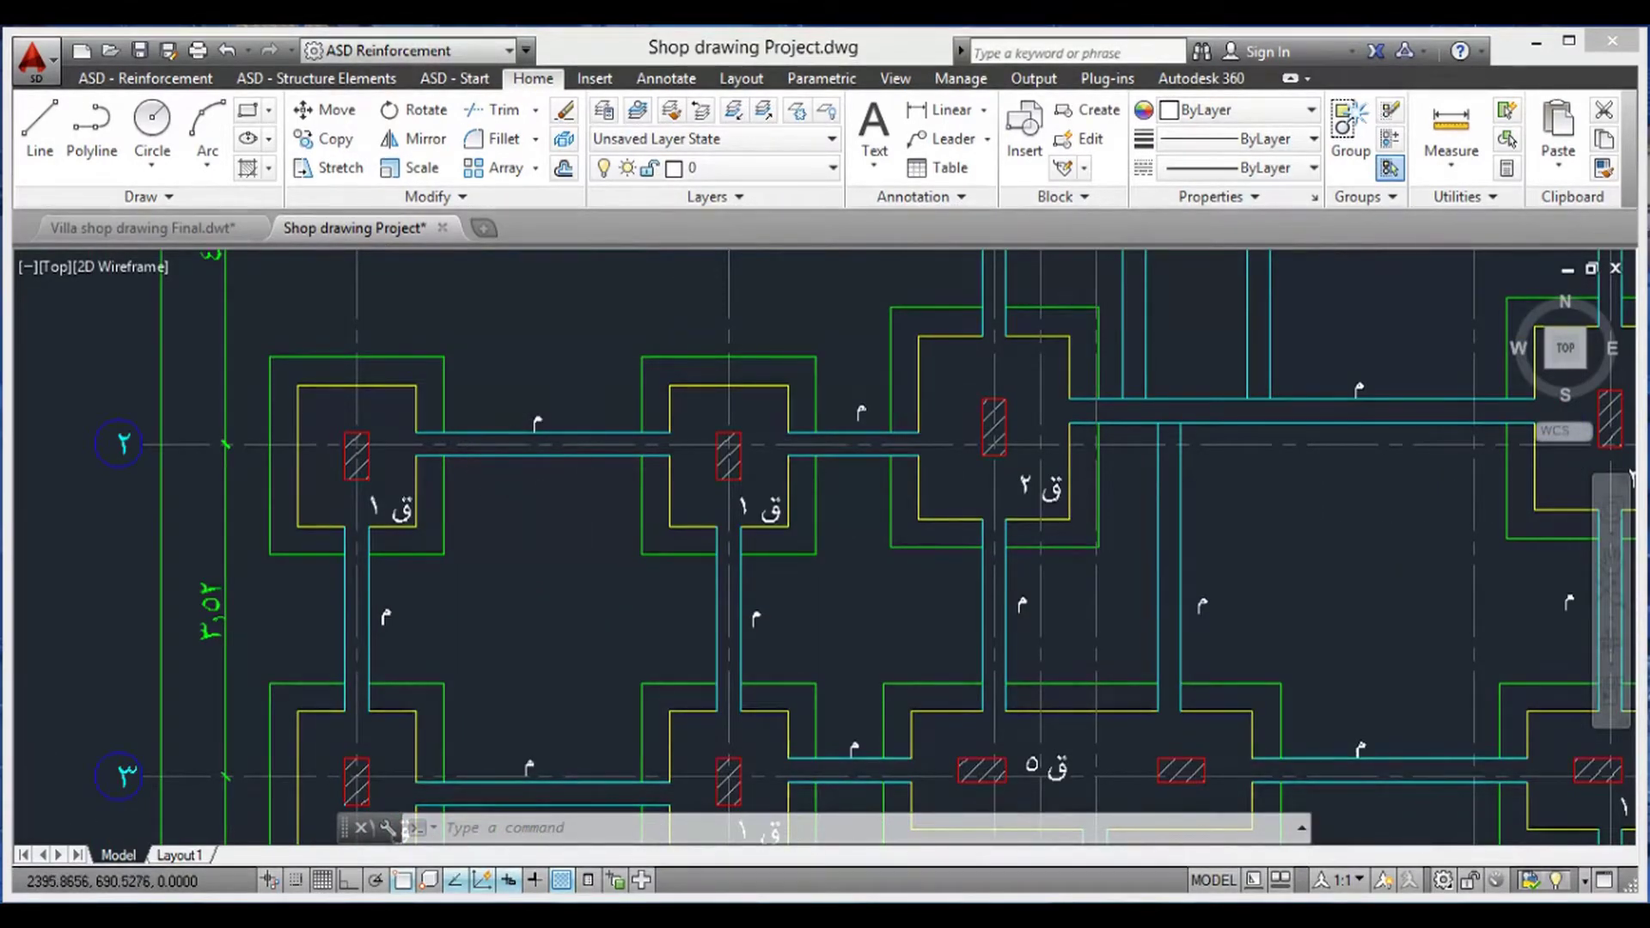
pyautogui.scroll(-6, 599, 508)
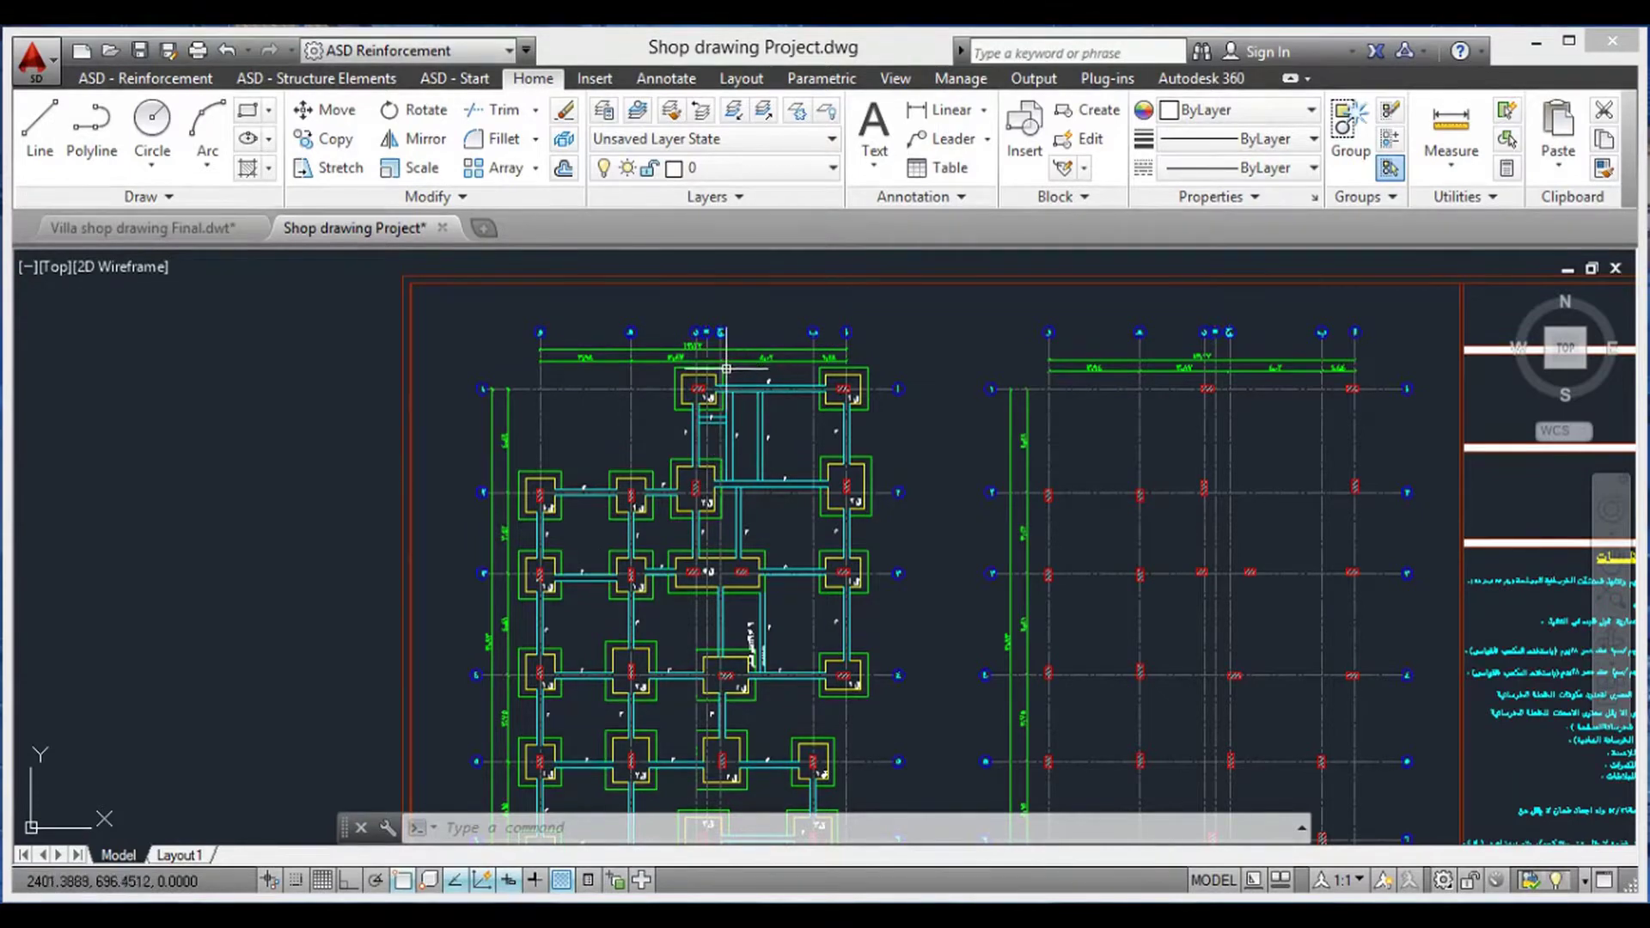
pyautogui.scroll(4, 770, 381)
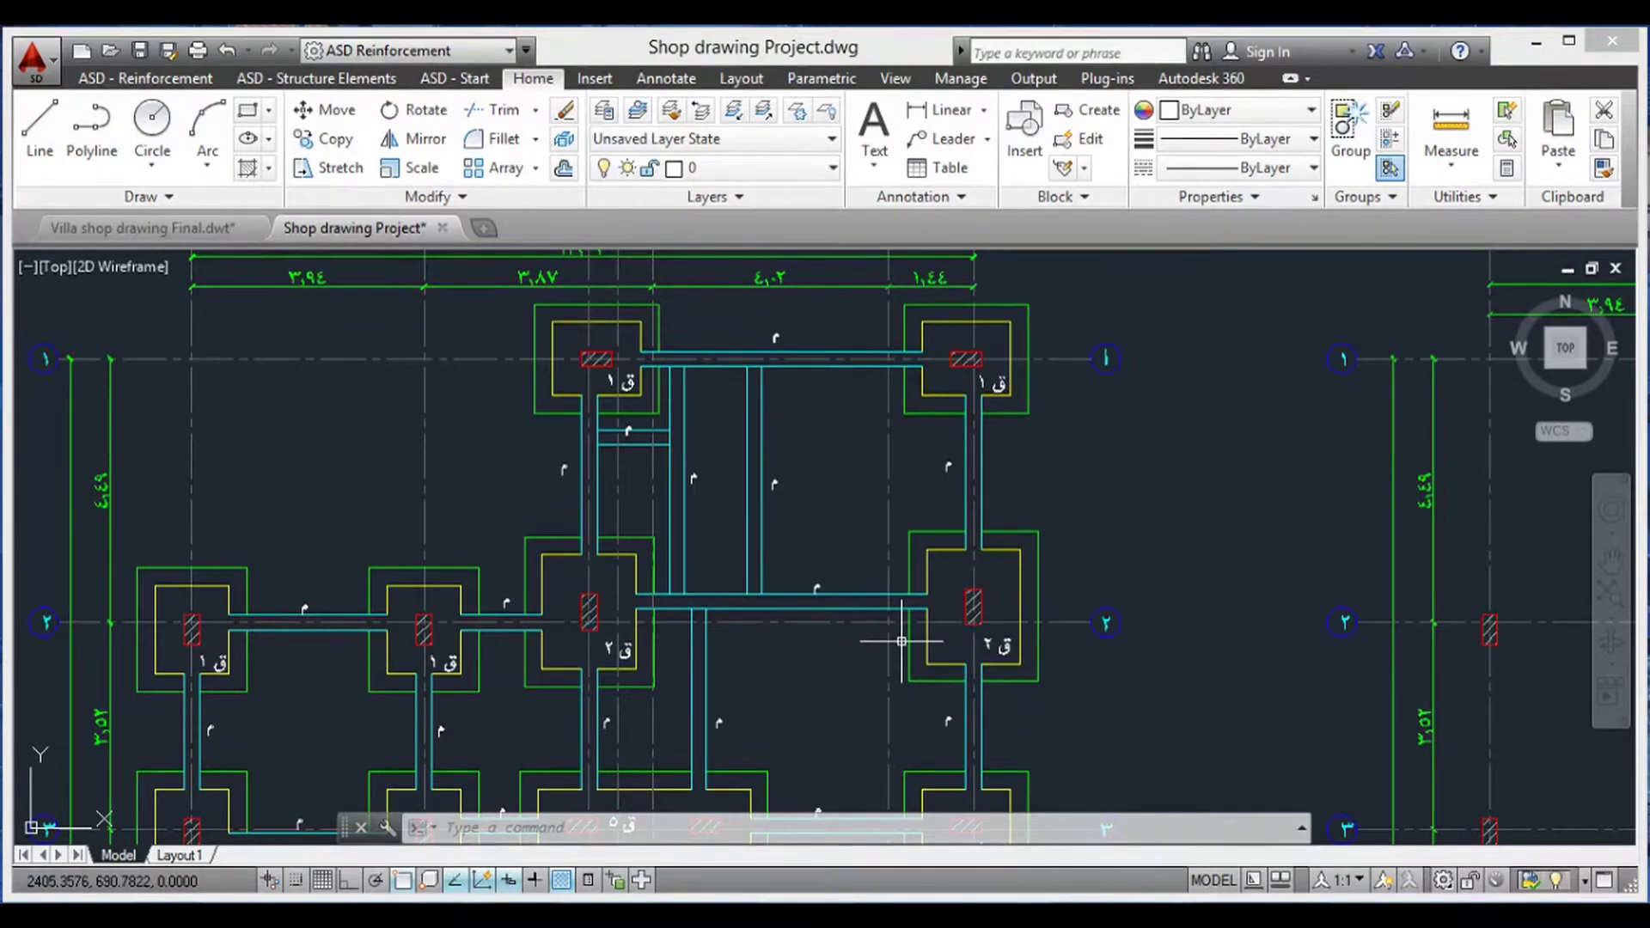
pyautogui.scroll(-3, 902, 641)
pyautogui.scroll(2, 855, 685)
pyautogui.moveTo(856, 685)
pyautogui.mouseDown(button='middle')
pyautogui.moveTo(785, 671)
pyautogui.moveTo(844, 410)
pyautogui.mouseUp(button='middle')
pyautogui.moveTo(875, 626); pyautogui.dragTo(808, 533, button='middle')
pyautogui.moveTo(834, 664); pyautogui.dragTo(817, 533, button='middle')
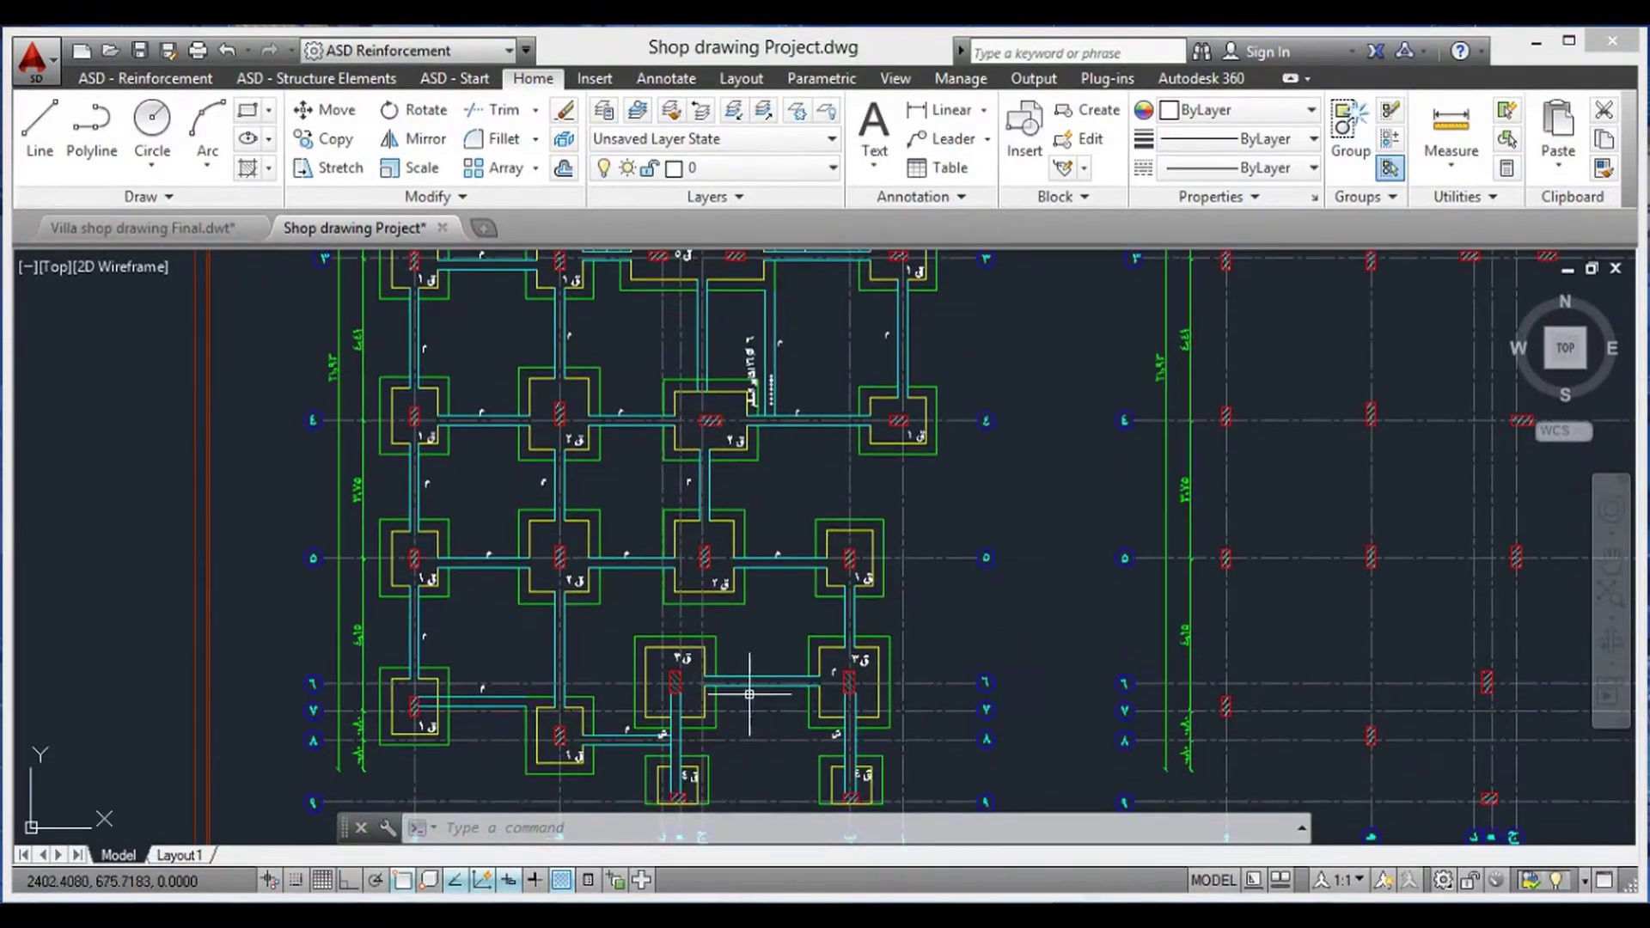
pyautogui.moveTo(750, 695)
pyautogui.mouseDown(button='middle')
pyautogui.moveTo(839, 416)
pyautogui.moveTo(886, 397)
pyautogui.mouseUp(button='middle')
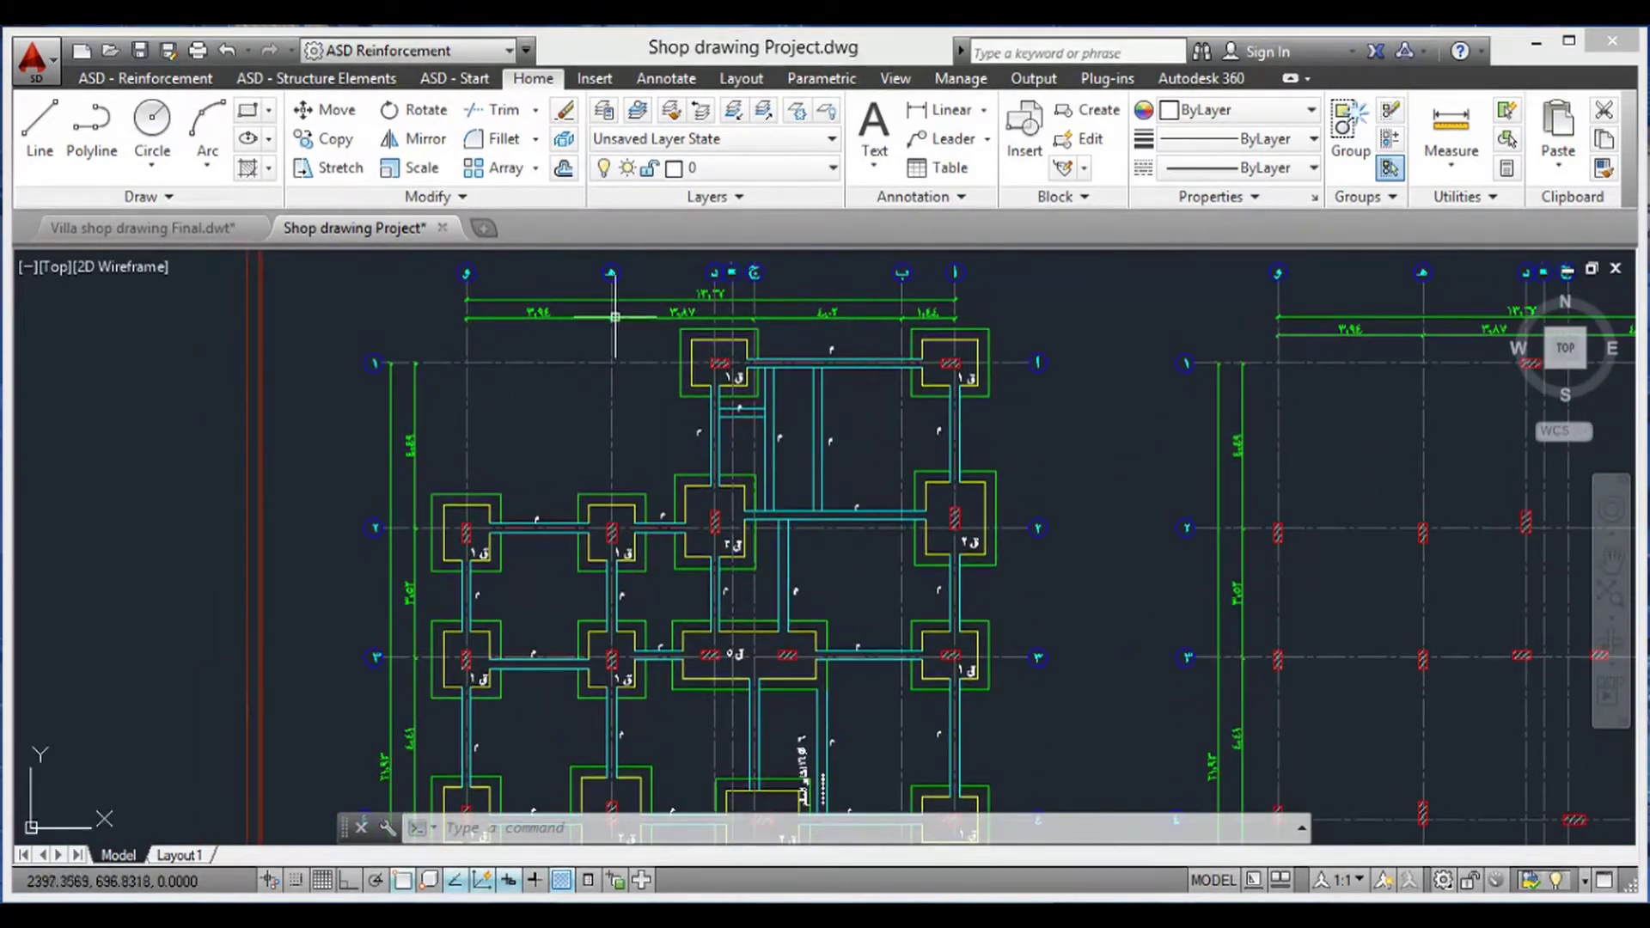
# - Examine the footing type labels, columns and connecting tie beams along axes 1 to 5, including the combined footing on axis 3
pyautogui.scroll(4, 710, 333)
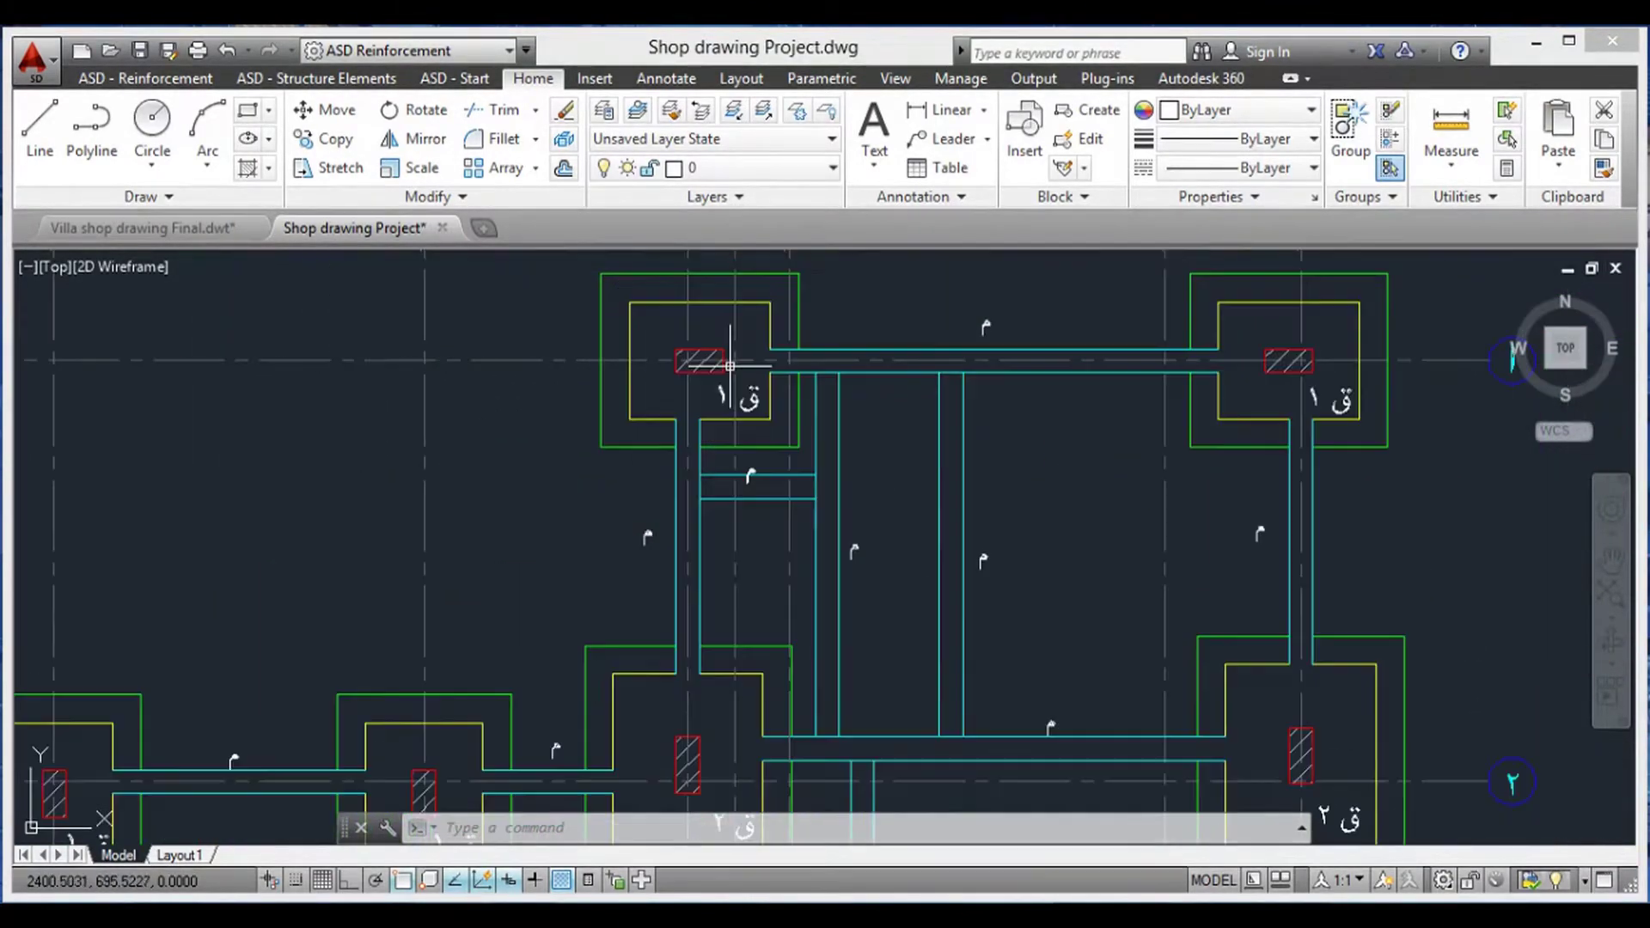
pyautogui.moveTo(716, 365); pyautogui.dragTo(698, 420, button='middle')
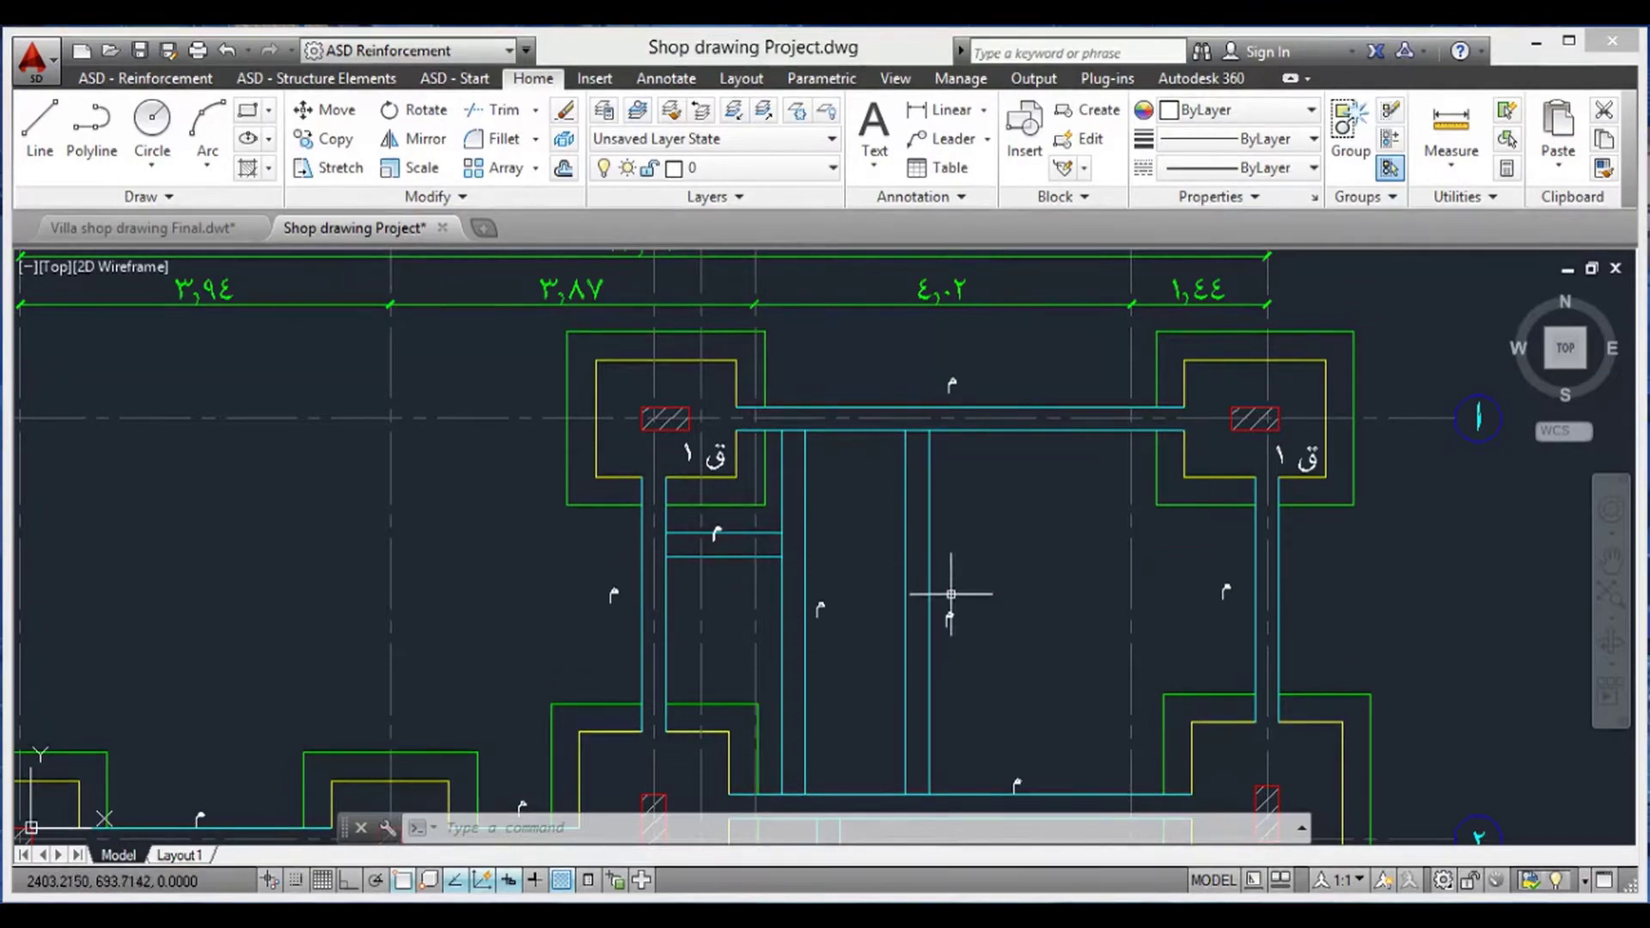
pyautogui.scroll(-2, 949, 632)
pyautogui.moveTo(946, 778); pyautogui.dragTo(885, 523, button='middle')
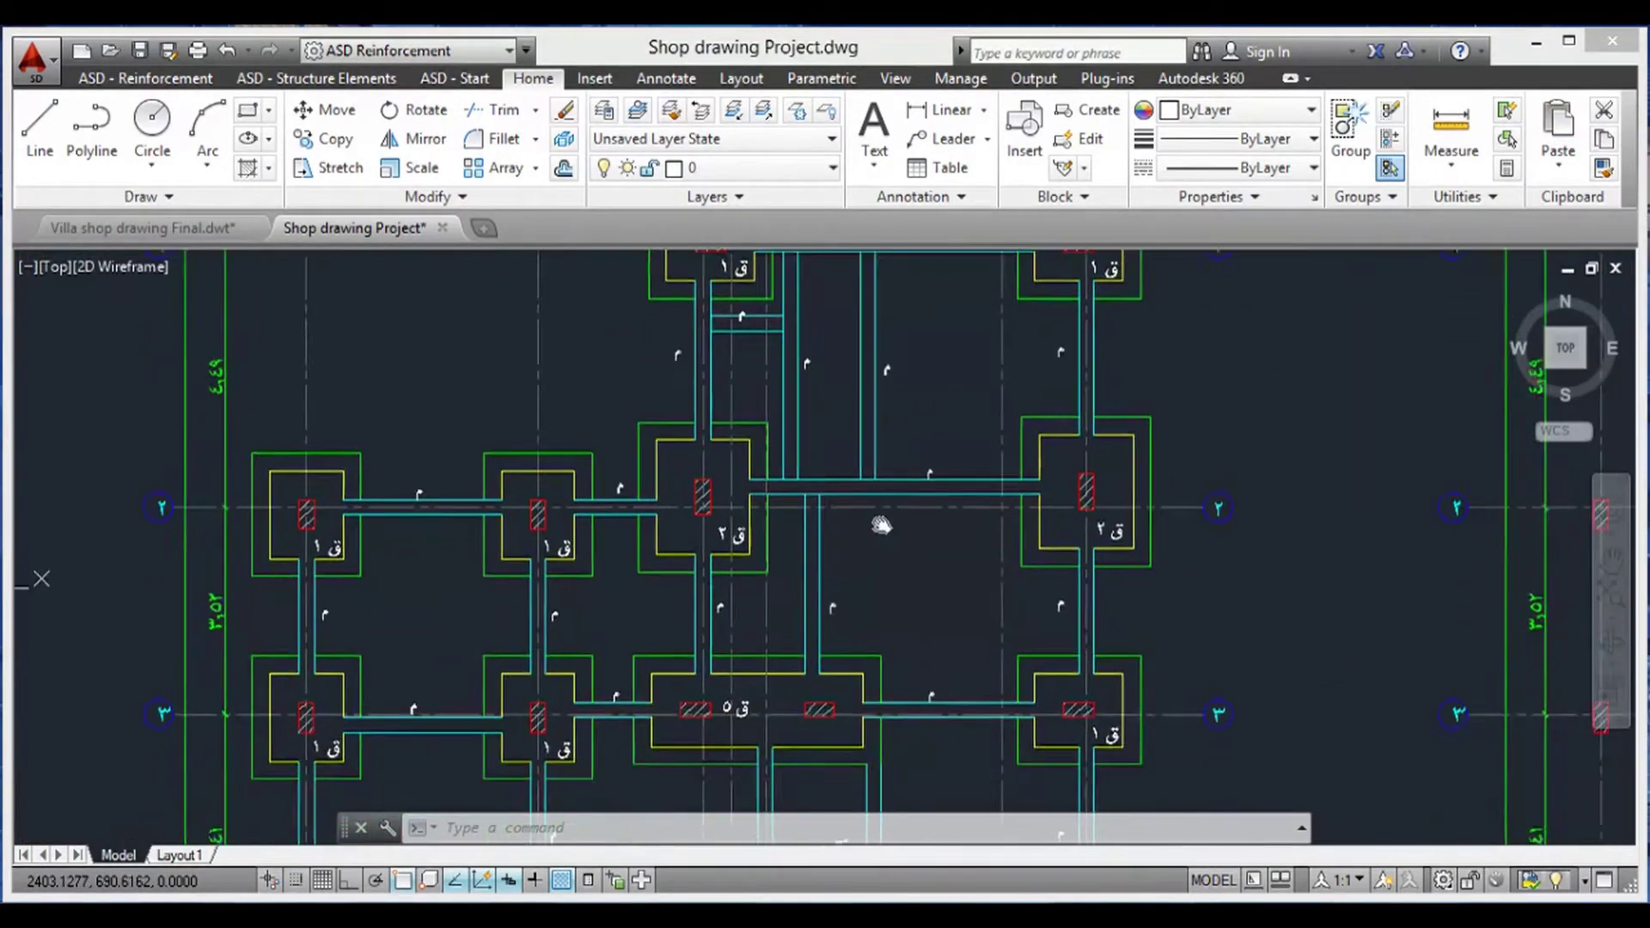
pyautogui.moveTo(894, 703); pyautogui.dragTo(919, 444, button='middle')
pyautogui.moveTo(937, 681); pyautogui.dragTo(940, 508, button='middle')
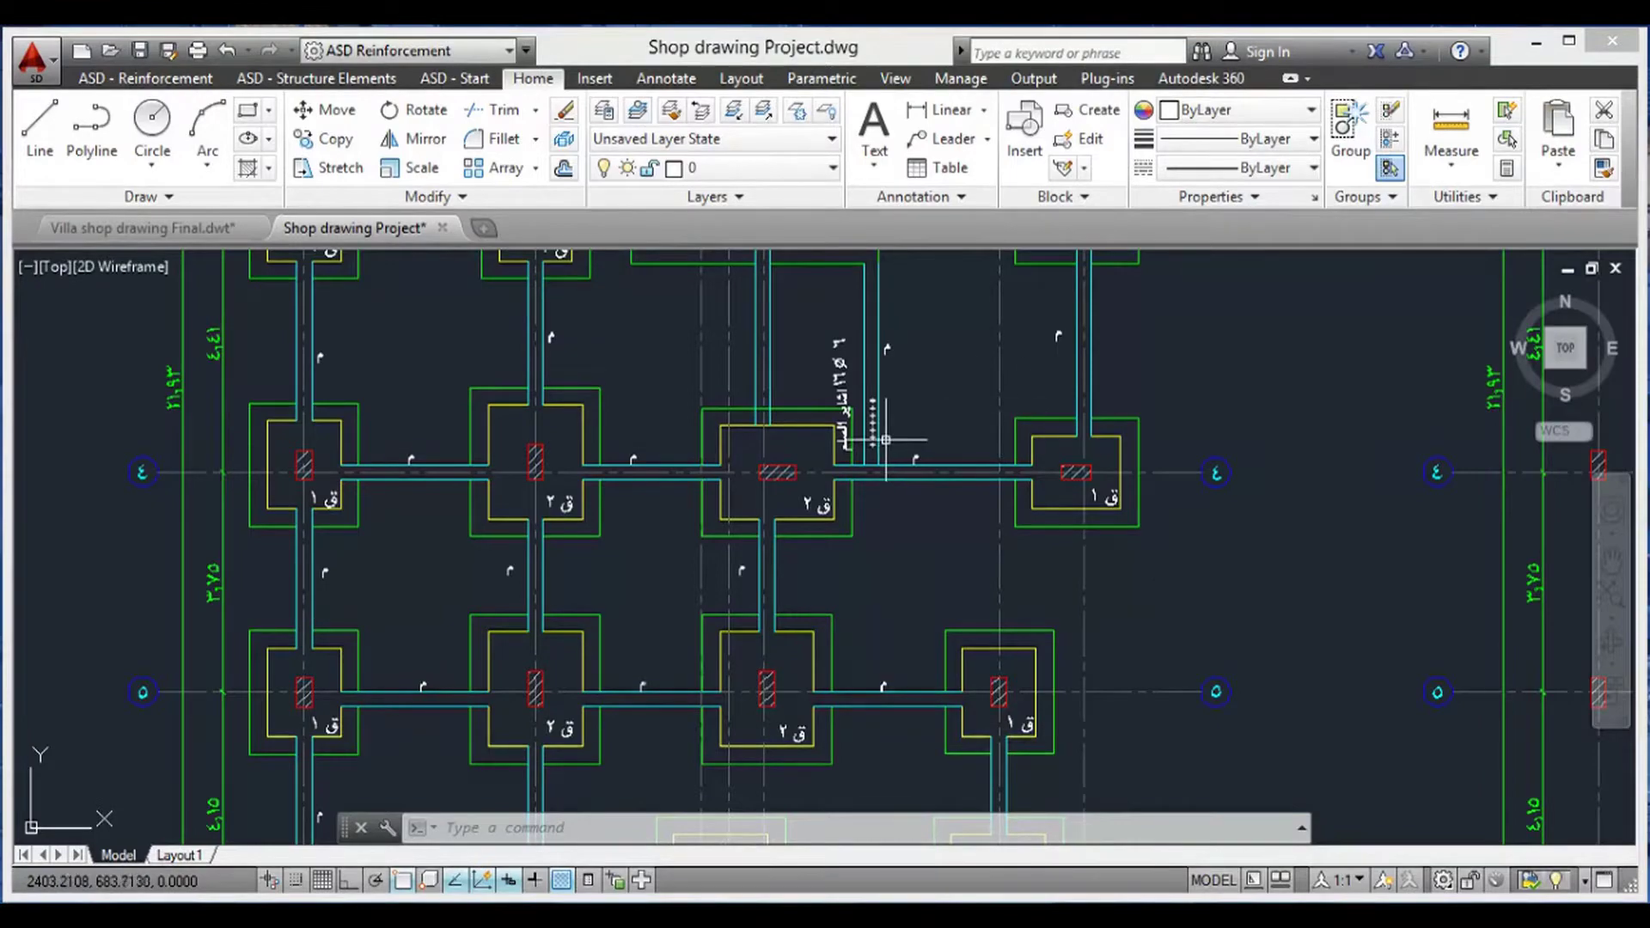
pyautogui.scroll(-5, 569, 531)
pyautogui.scroll(4, 553, 527)
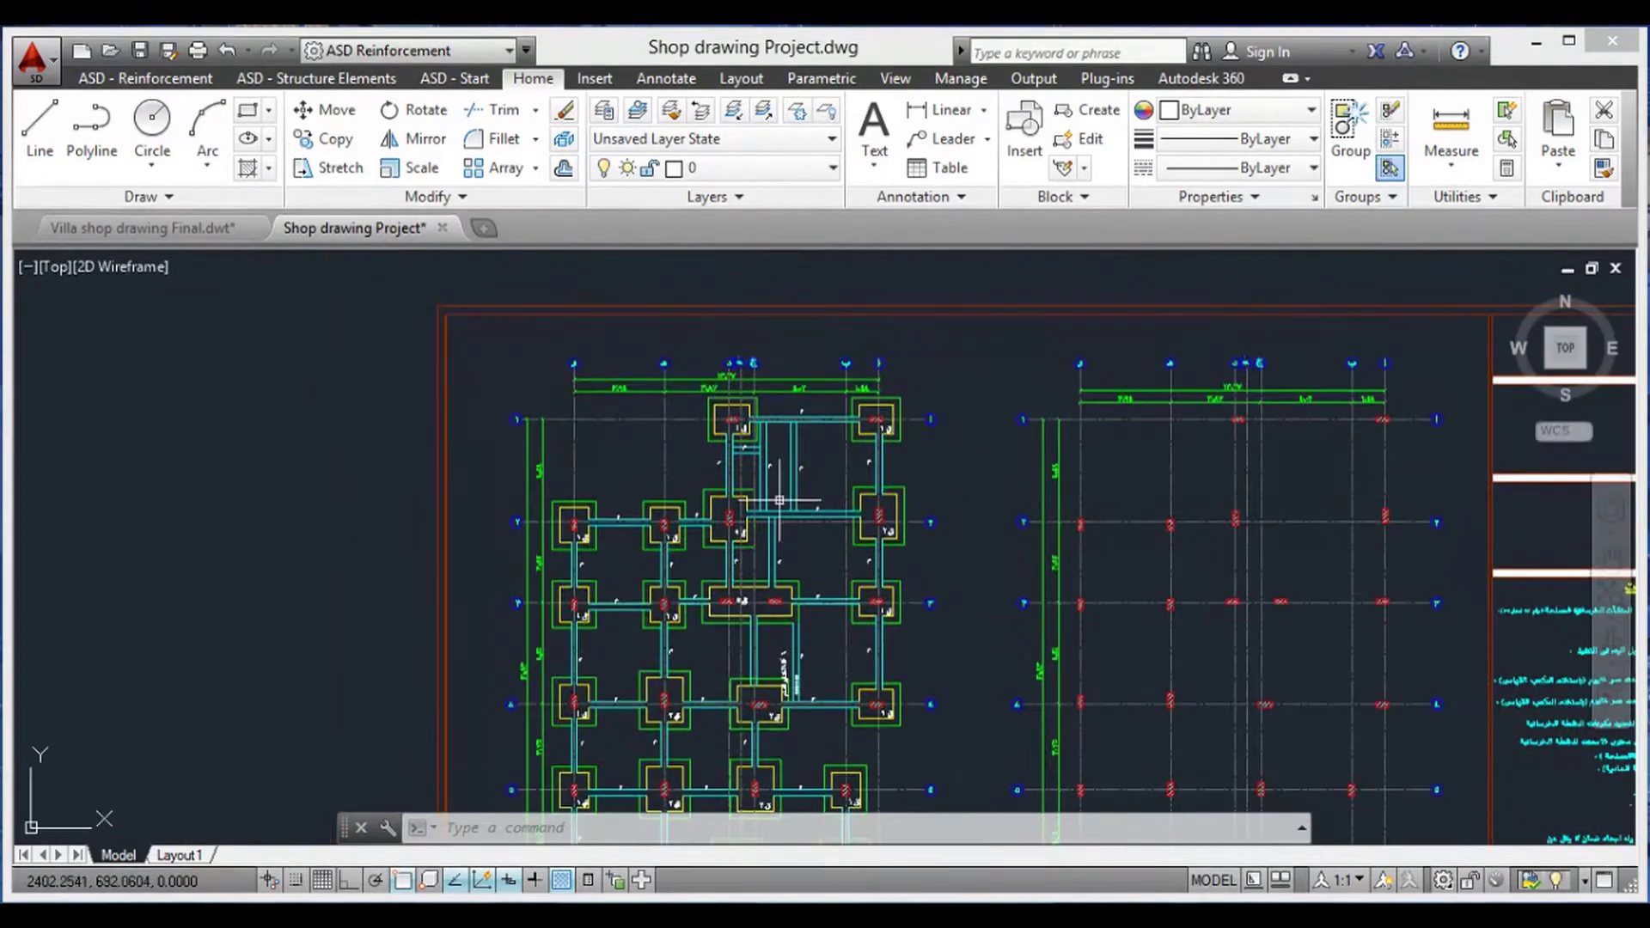
pyautogui.scroll(-2, 748, 689)
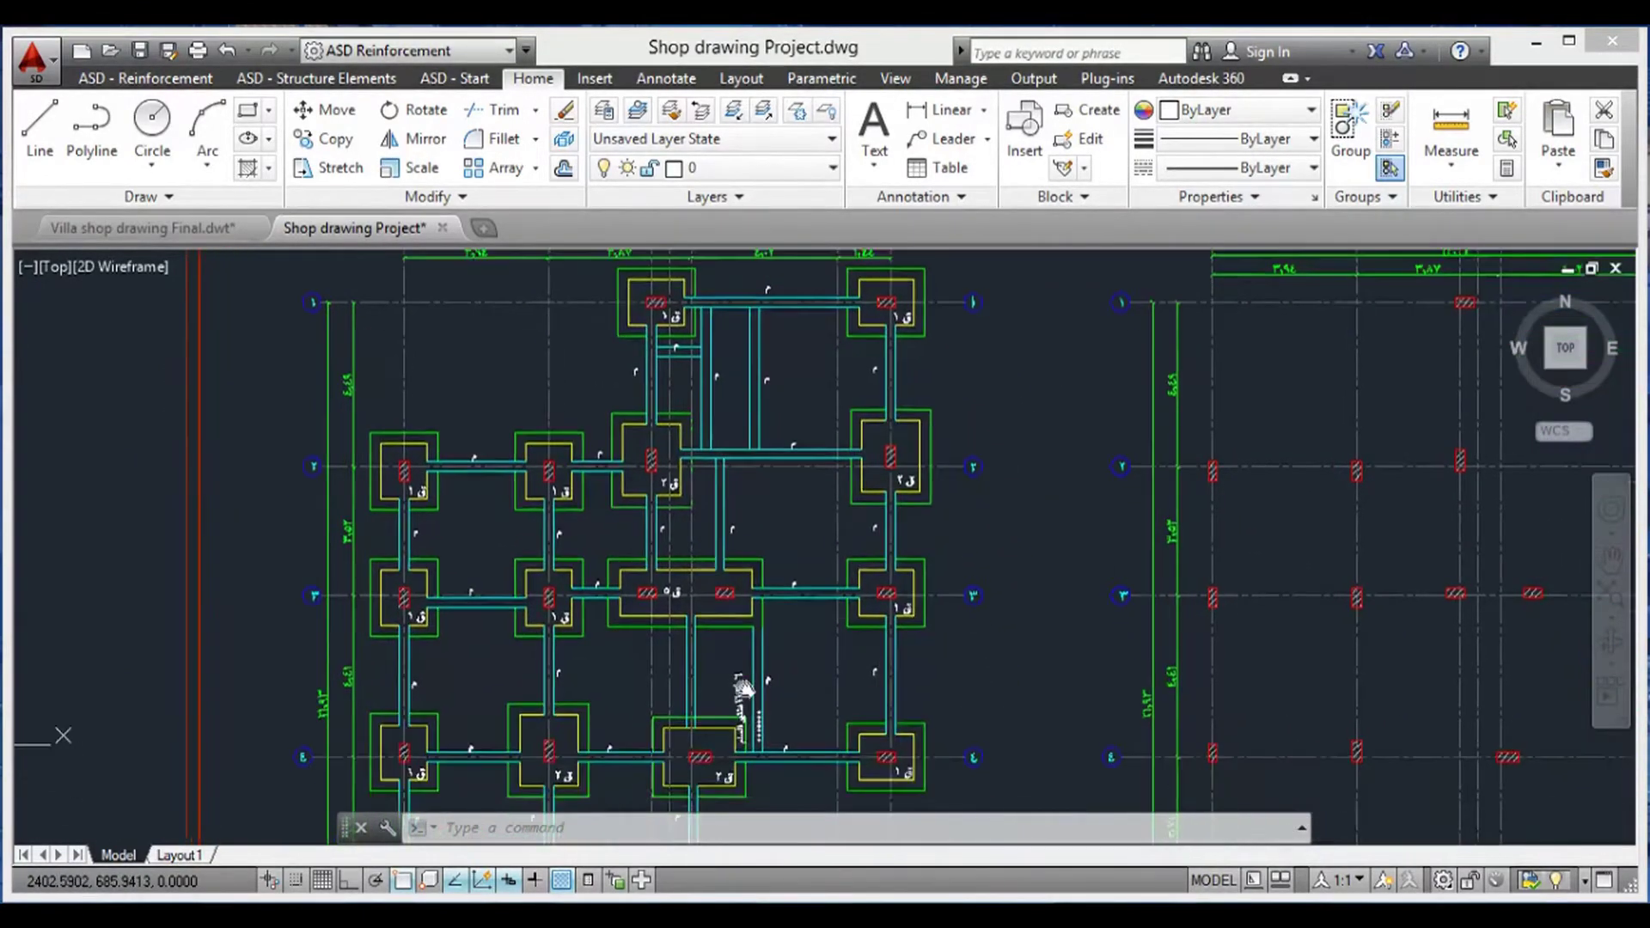
pyautogui.scroll(6, 699, 441)
pyautogui.scroll(-4, 847, 752)
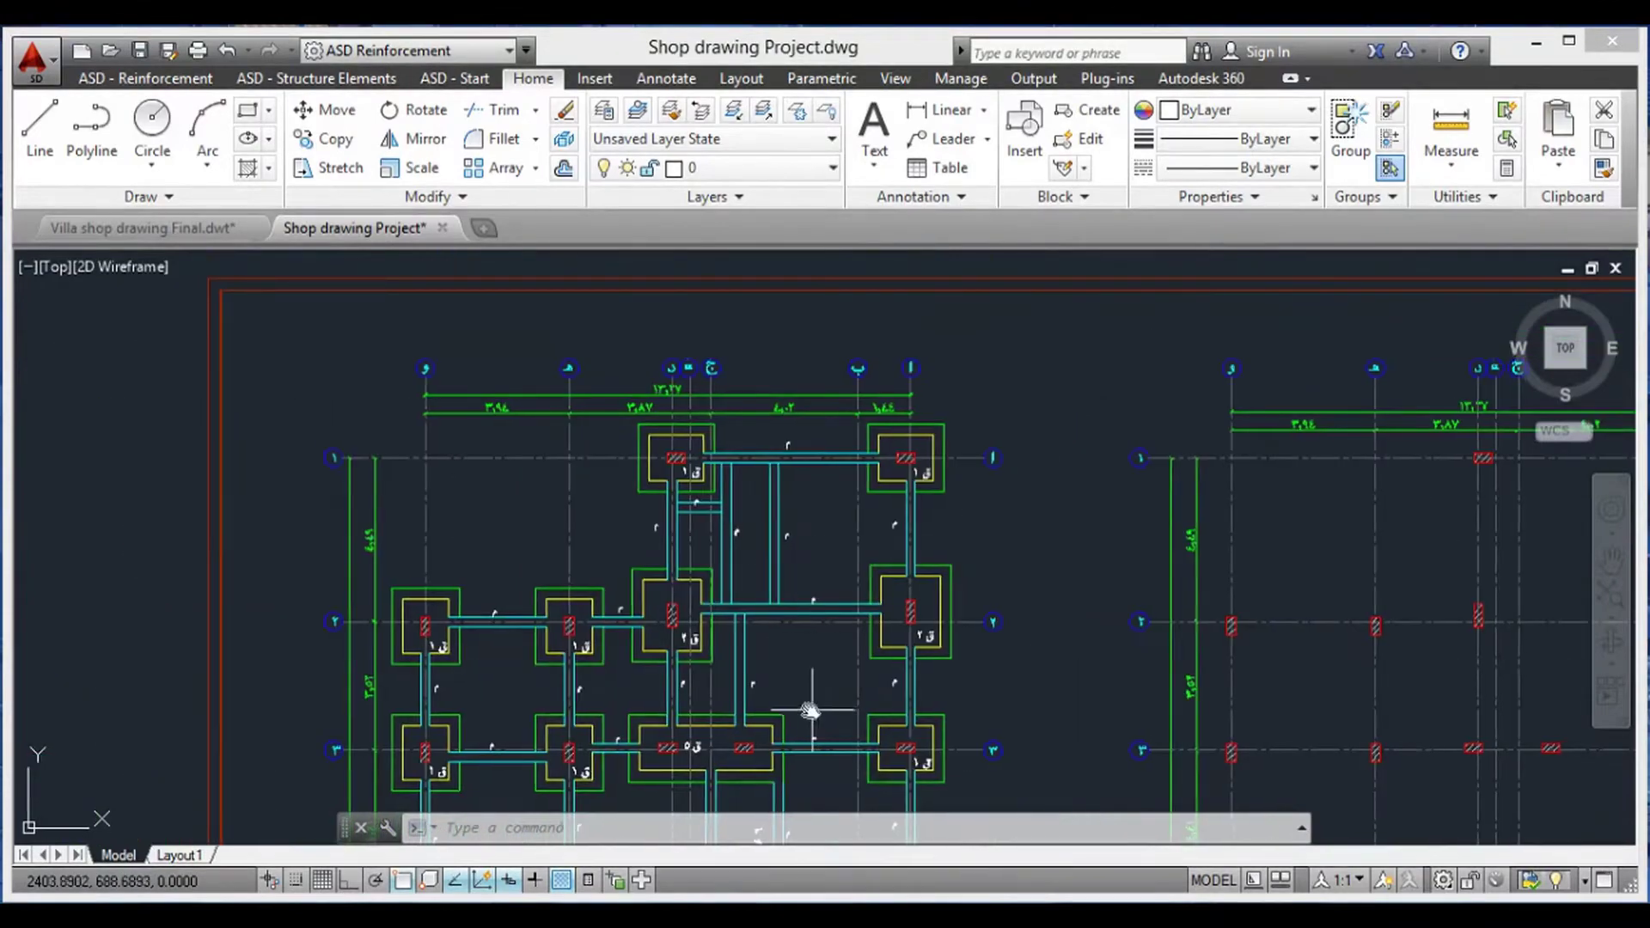
pyautogui.scroll(-3, 803, 699)
pyautogui.scroll(3, 756, 602)
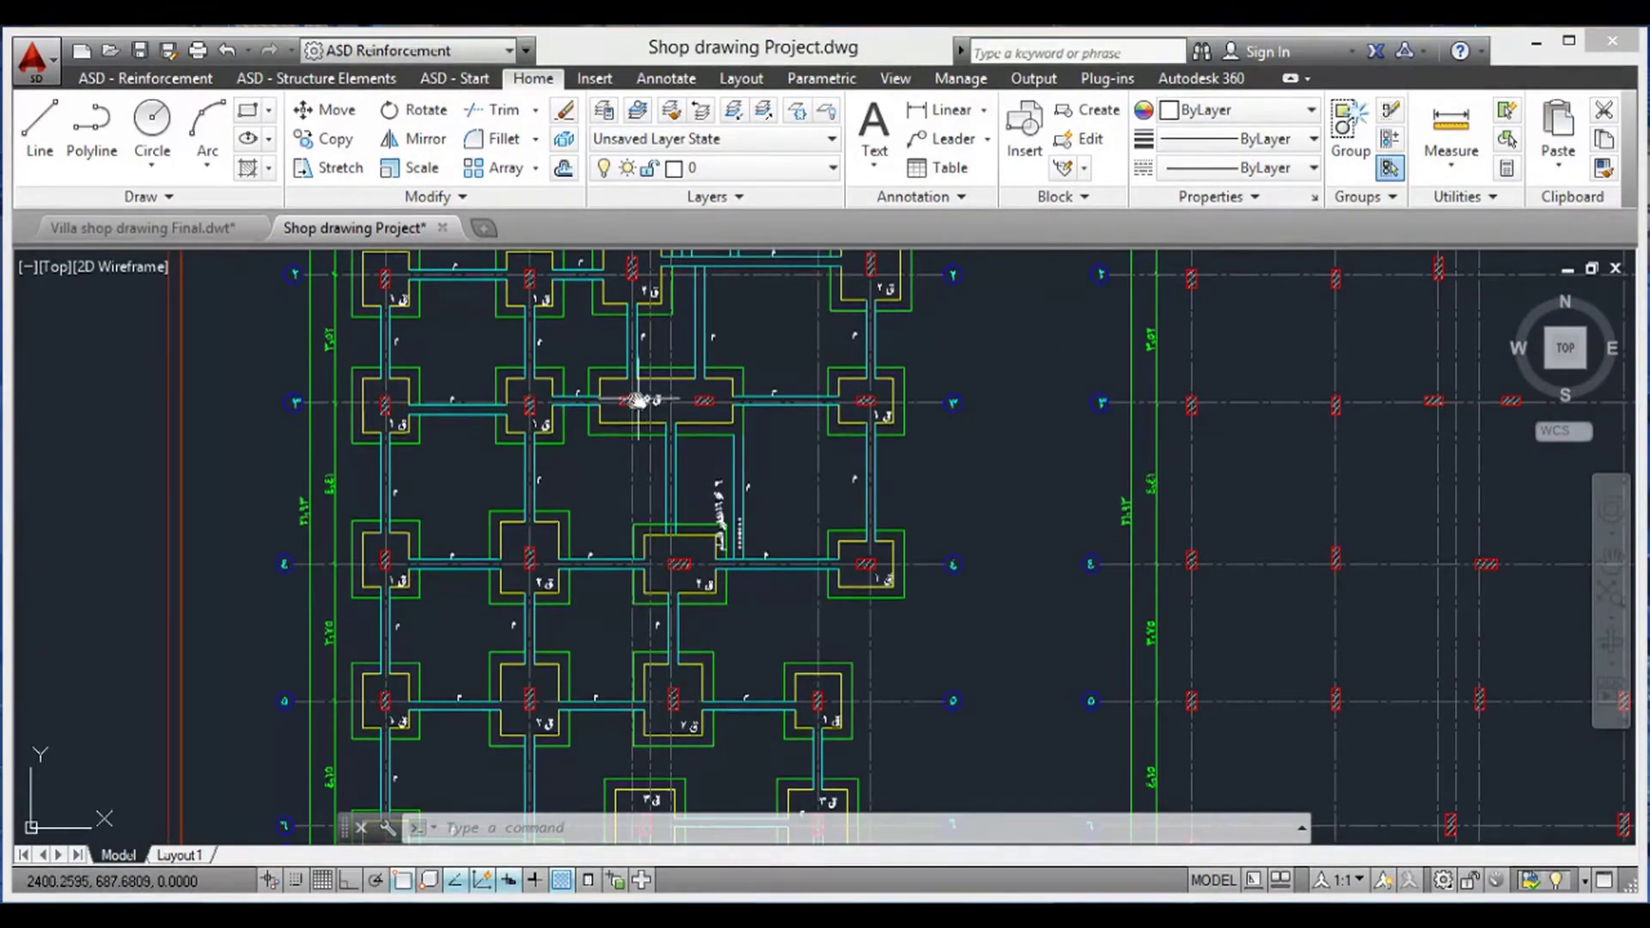
pyautogui.scroll(5, 737, 469)
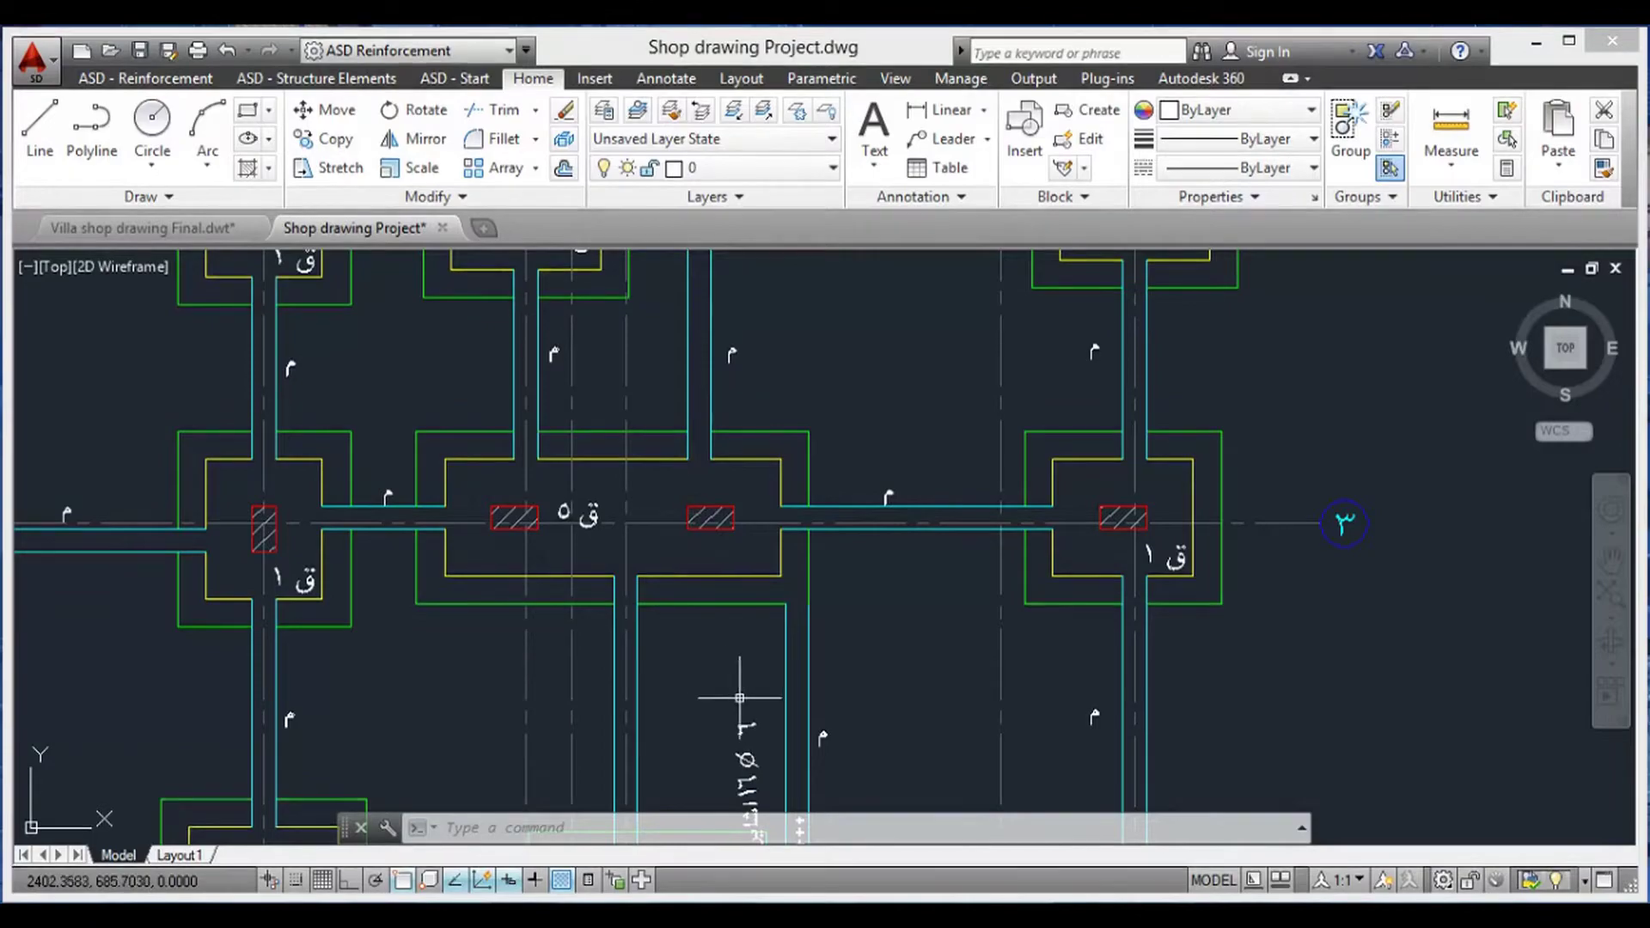
# - Examine the plain and reinforced concrete dimensions for each footing type in the footing schedule below the axes plan
pyautogui.scroll(-10, 733, 690)
pyautogui.scroll(4, 818, 692)
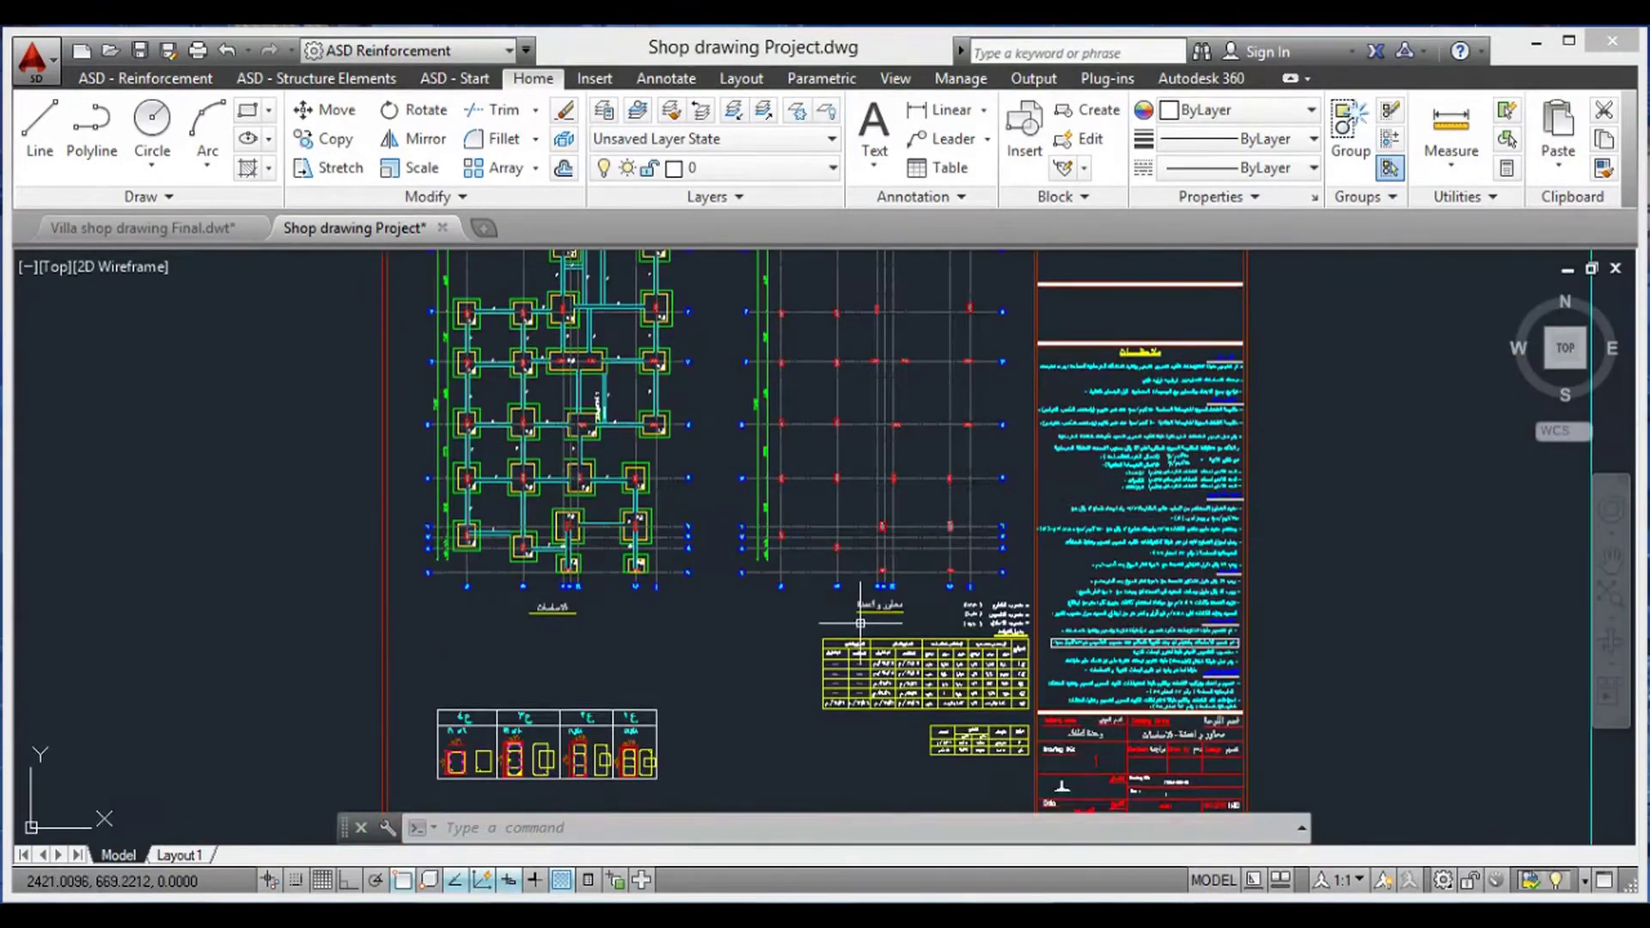
pyautogui.scroll(6, 800, 550)
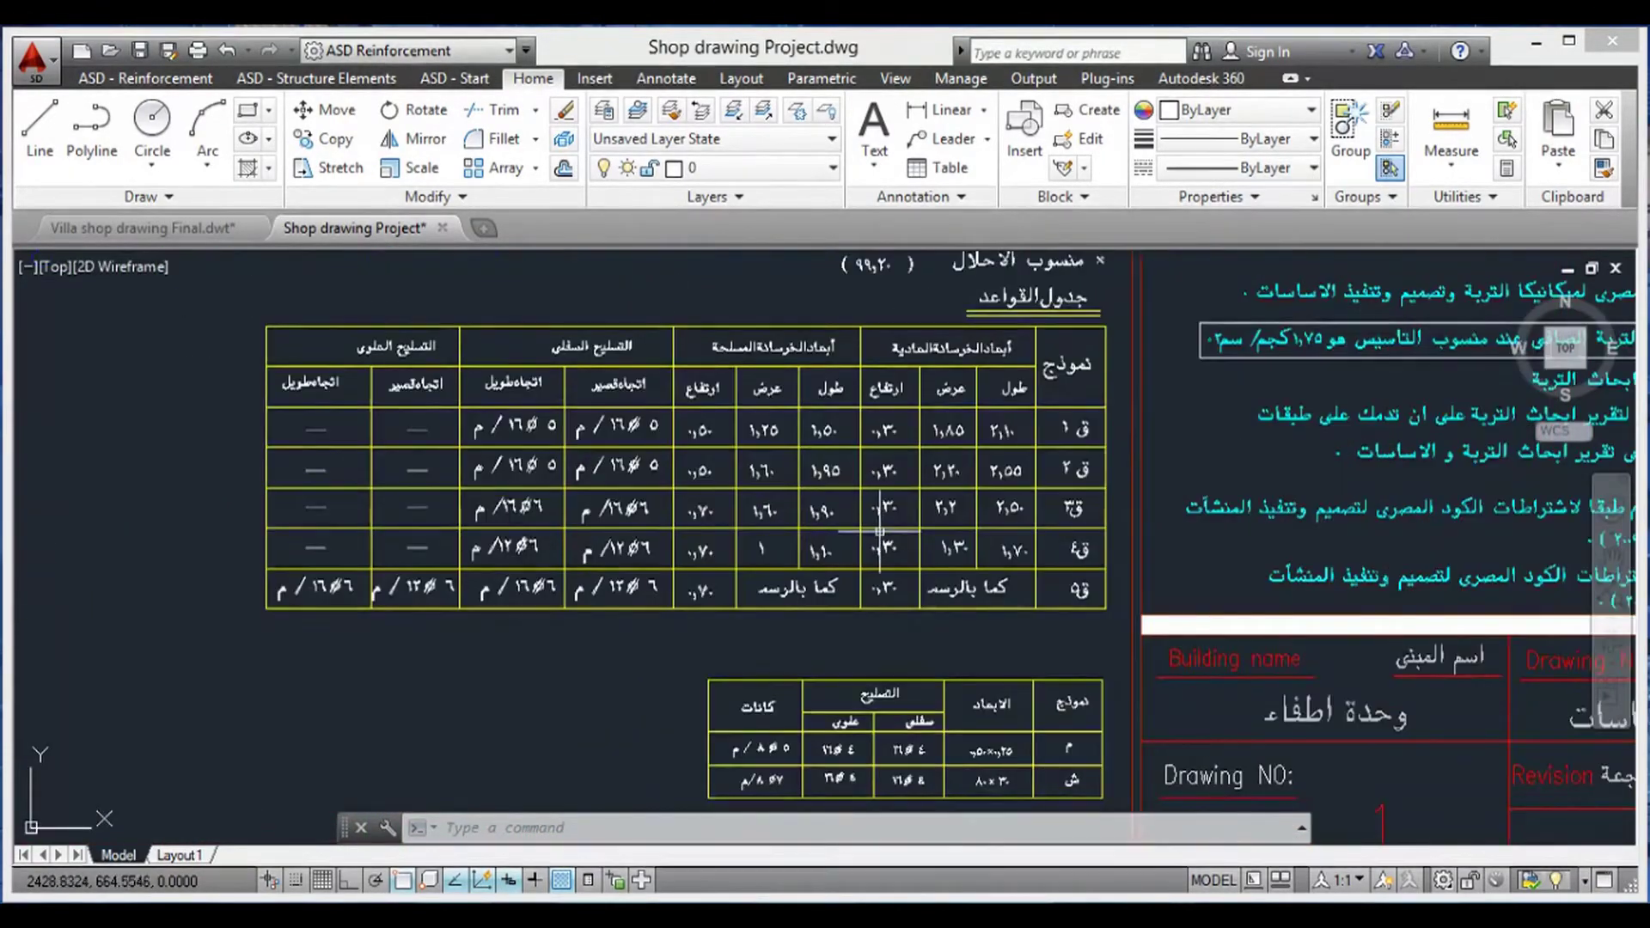
pyautogui.moveTo(798, 544); pyautogui.dragTo(785, 616, button='middle')
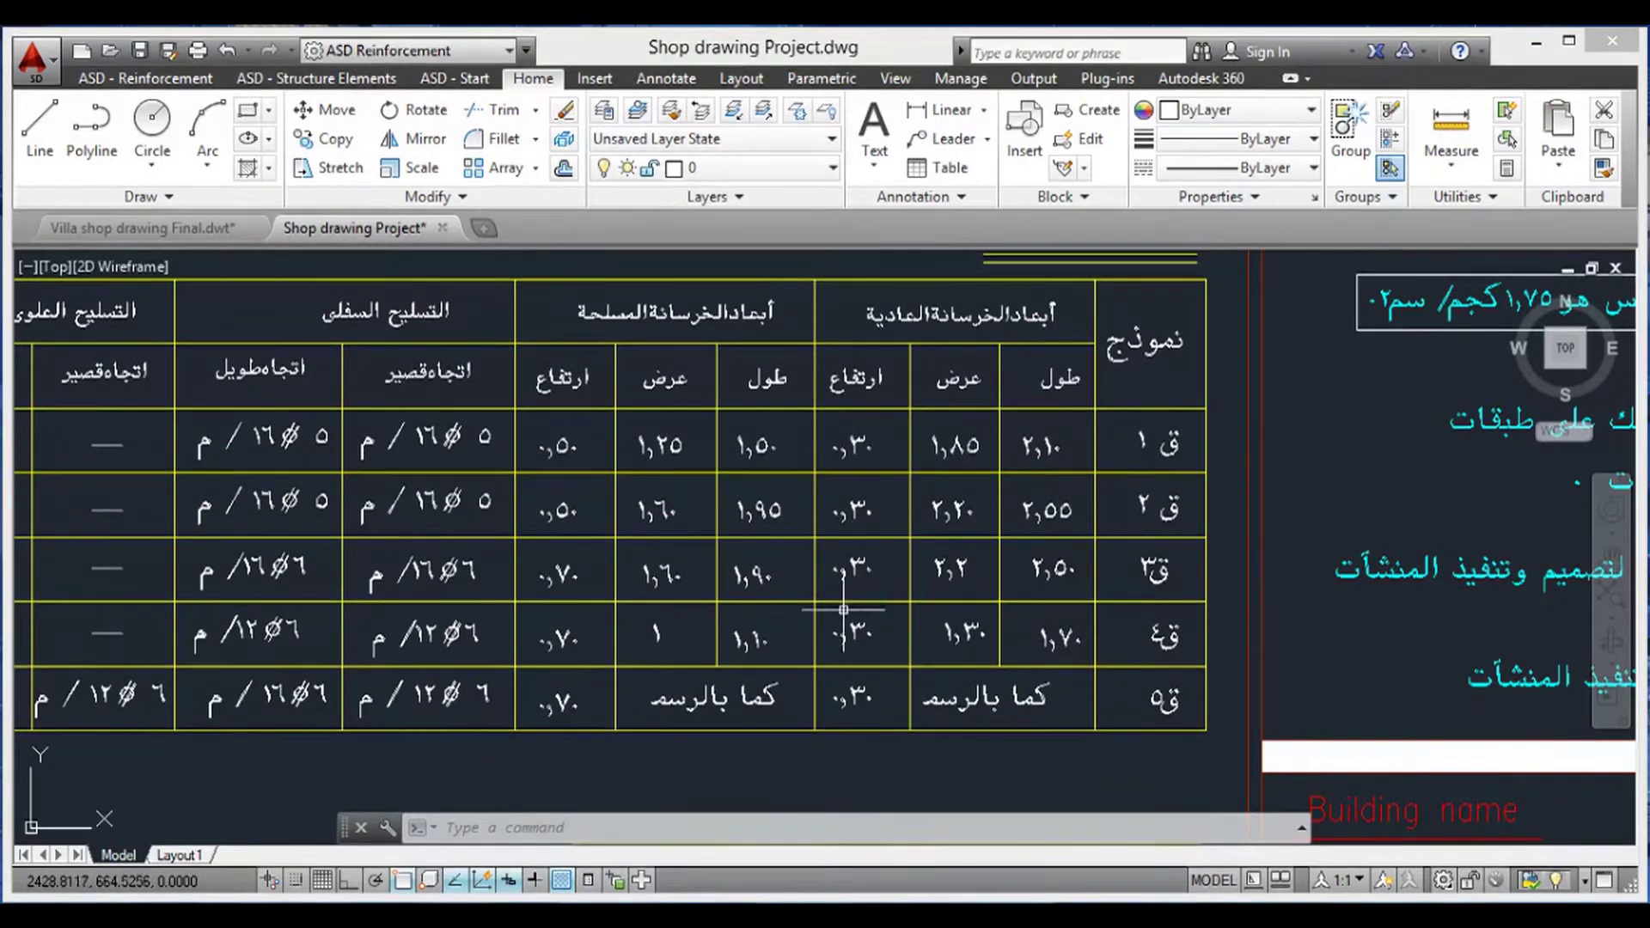
pyautogui.scroll(-2, 629, 574)
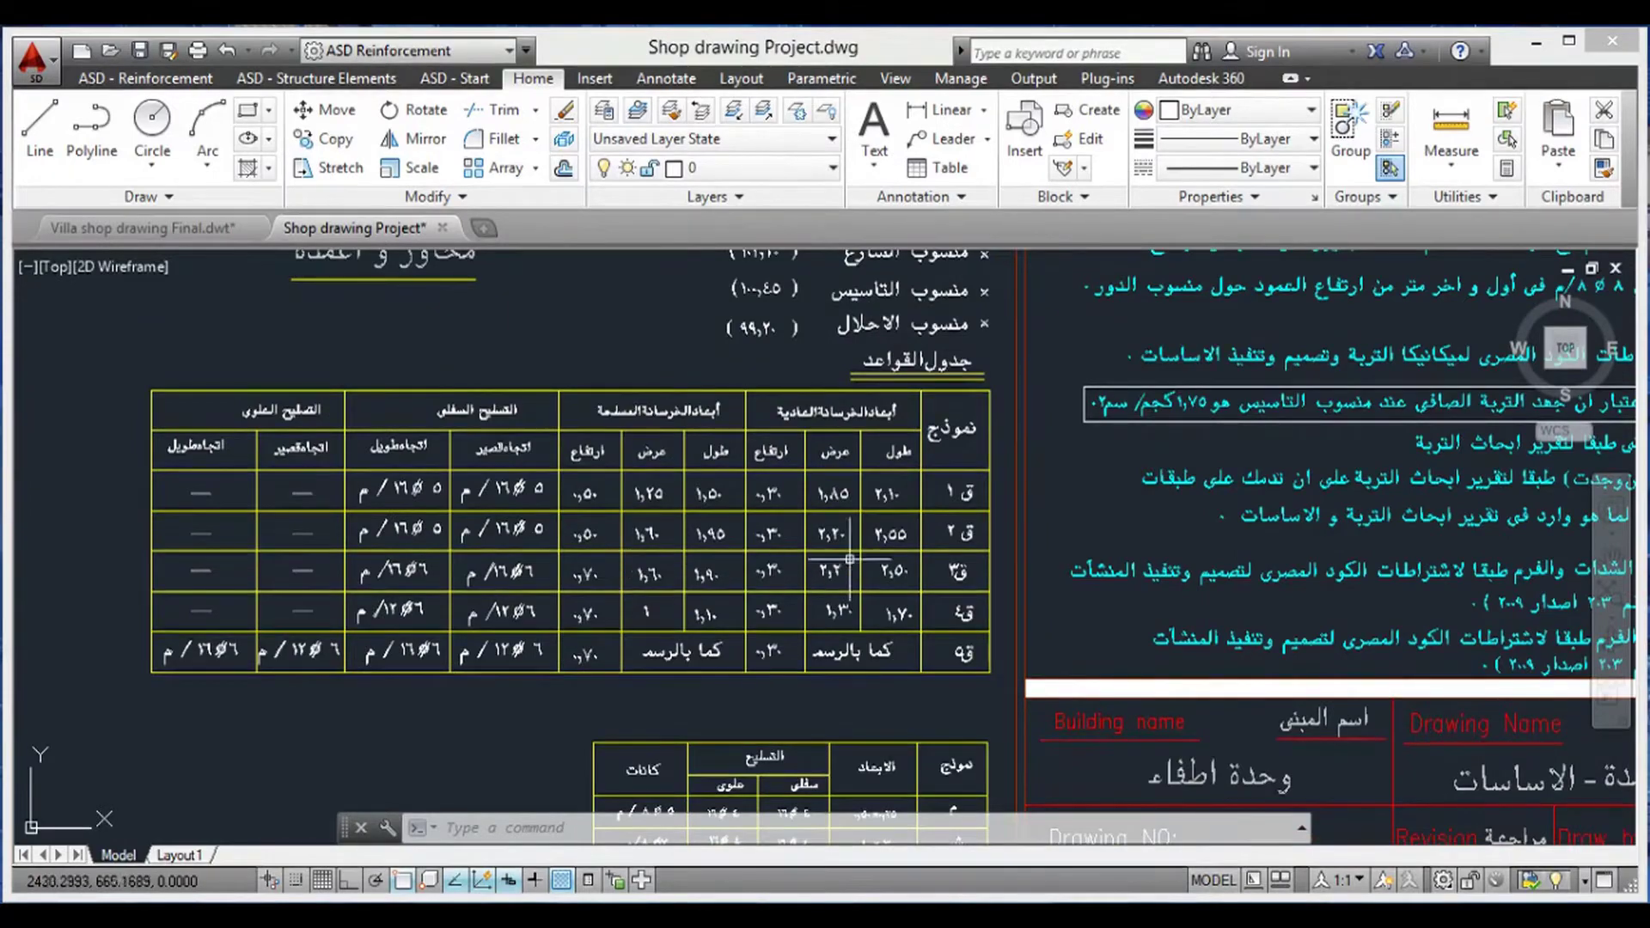
pyautogui.scroll(2, 859, 435)
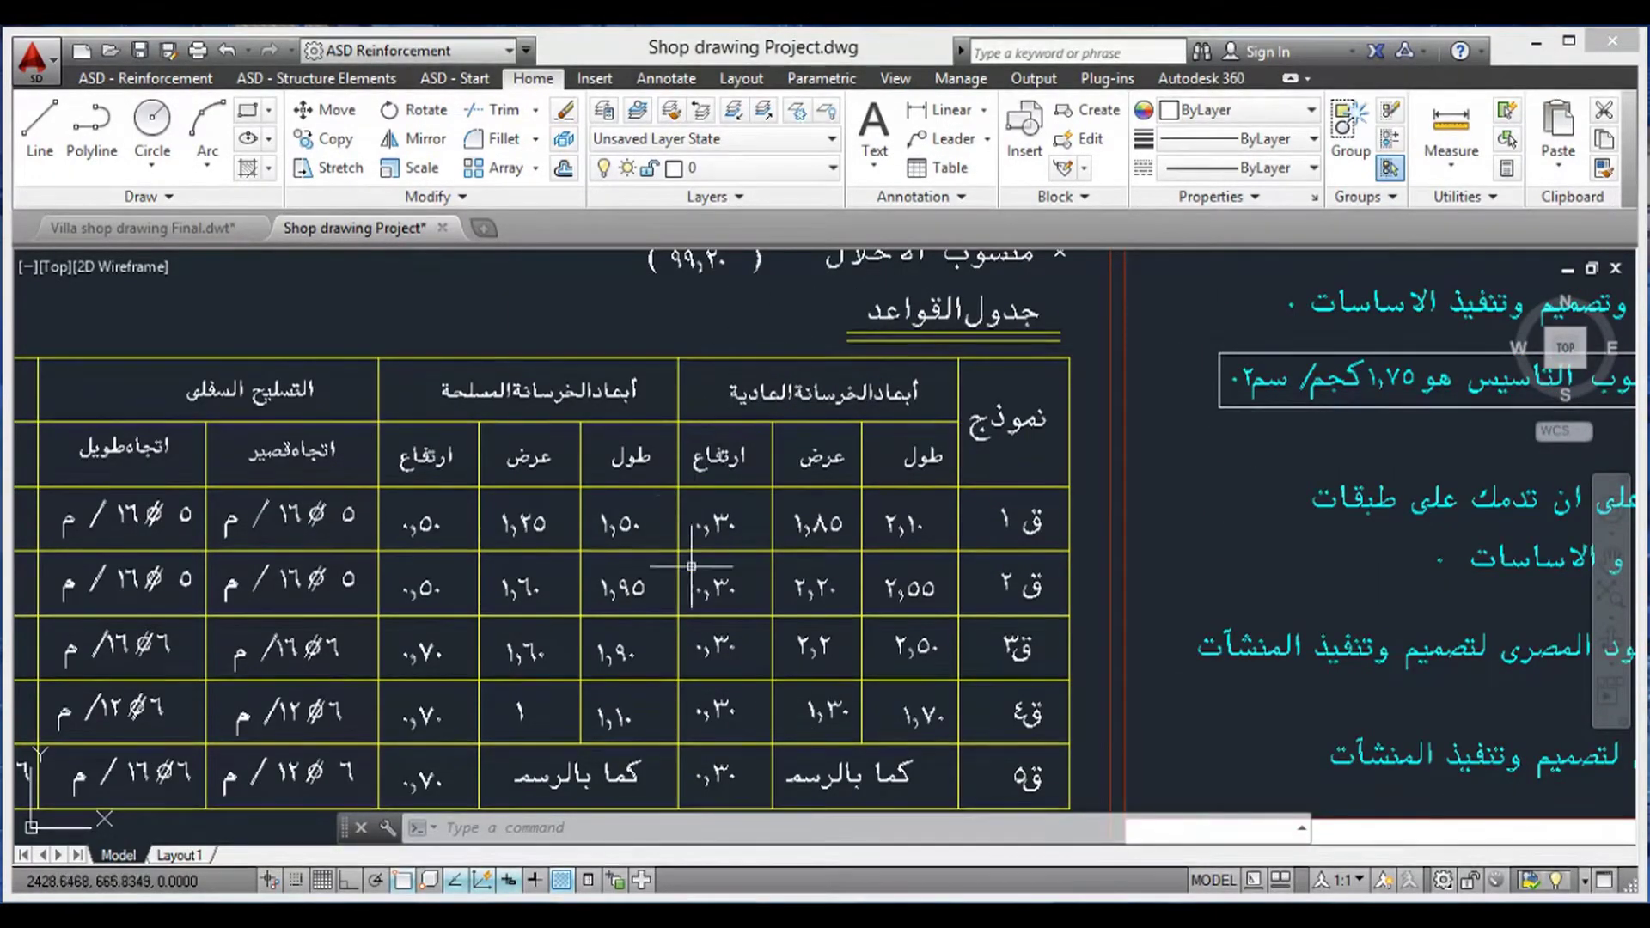
pyautogui.scroll(2, 863, 391)
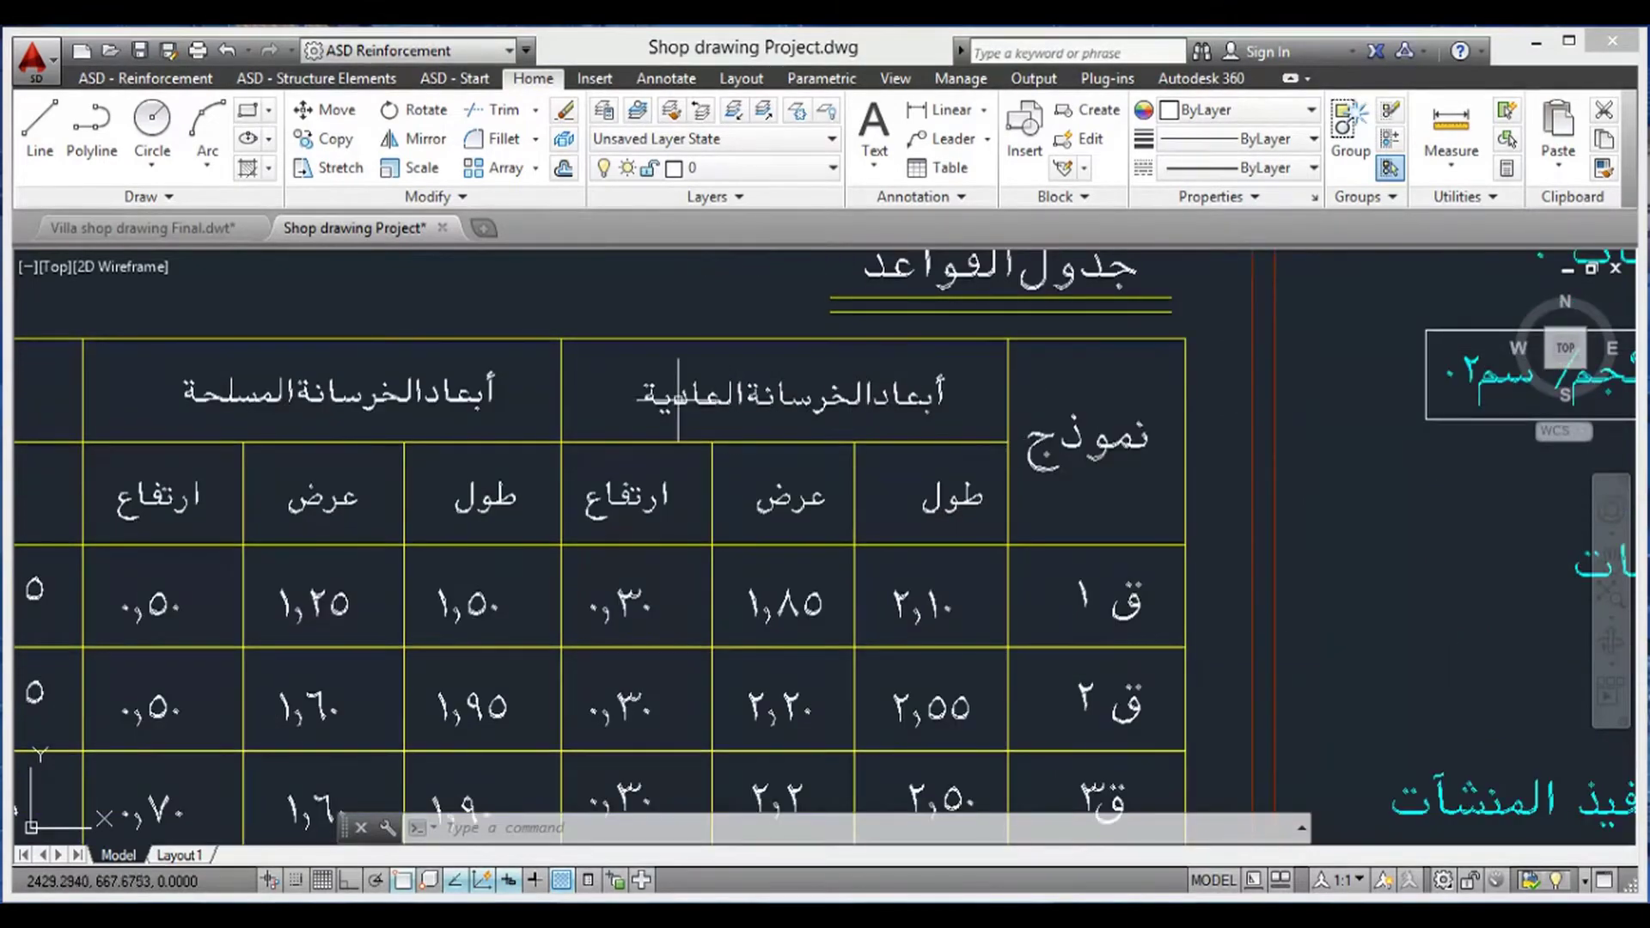
pyautogui.scroll(-2, 750, 604)
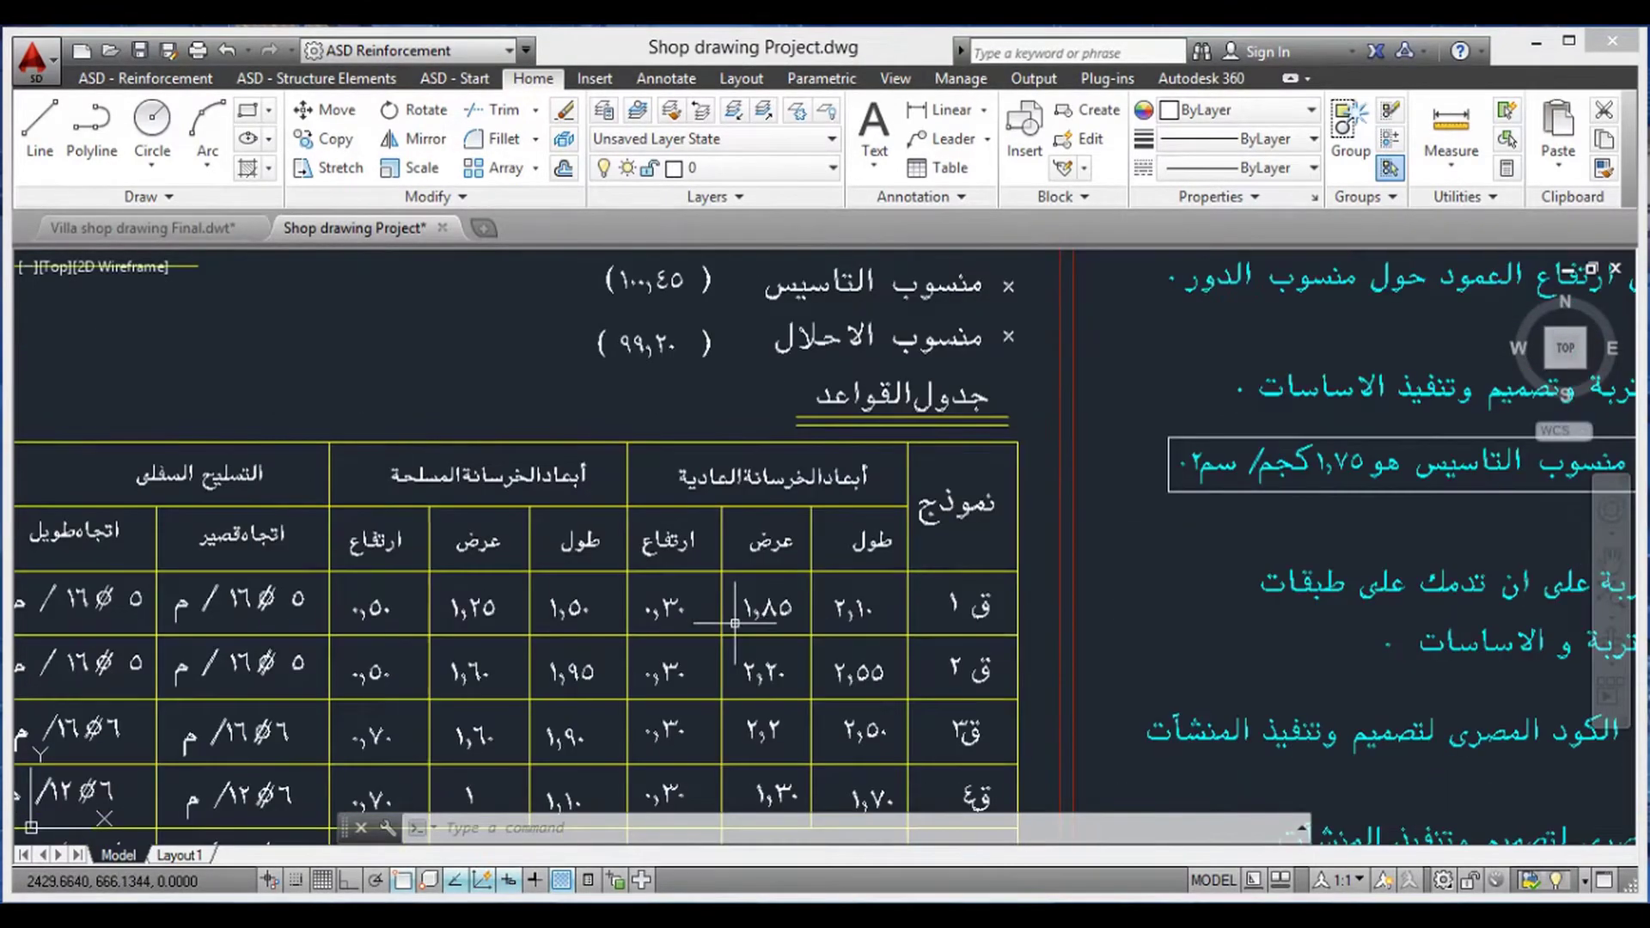
pyautogui.moveTo(771, 681)
pyautogui.mouseDown(button='middle')
pyautogui.moveTo(756, 638)
pyautogui.moveTo(812, 476)
pyautogui.mouseUp(button='middle')
pyautogui.scroll(-2, 732, 478)
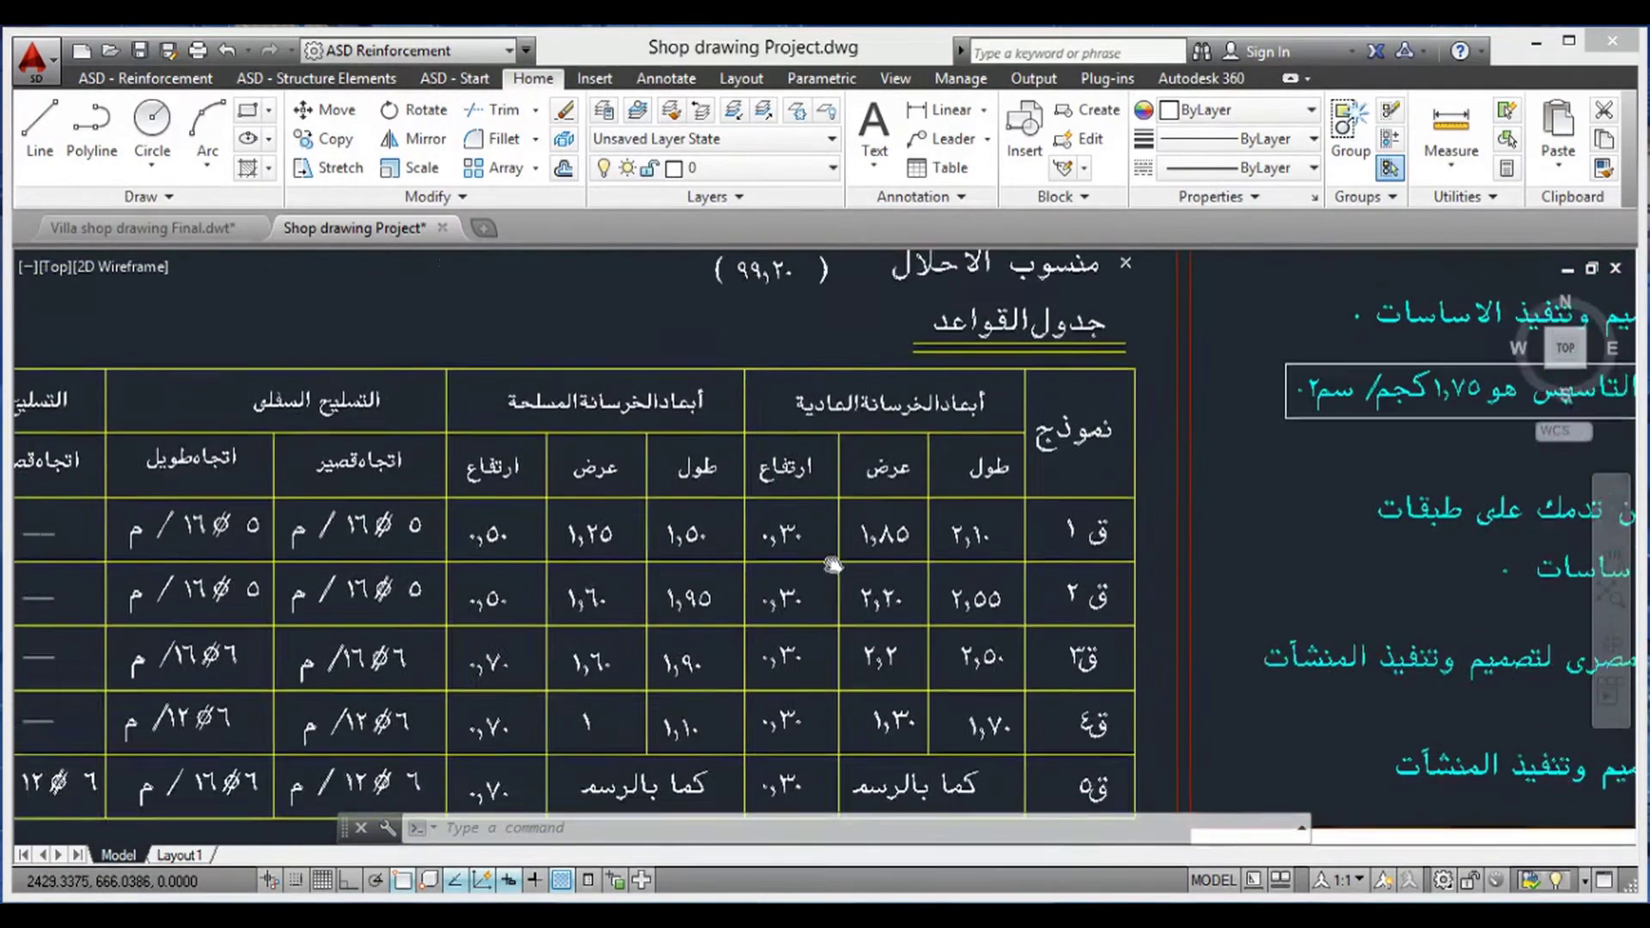
pyautogui.scroll(2, 634, 617)
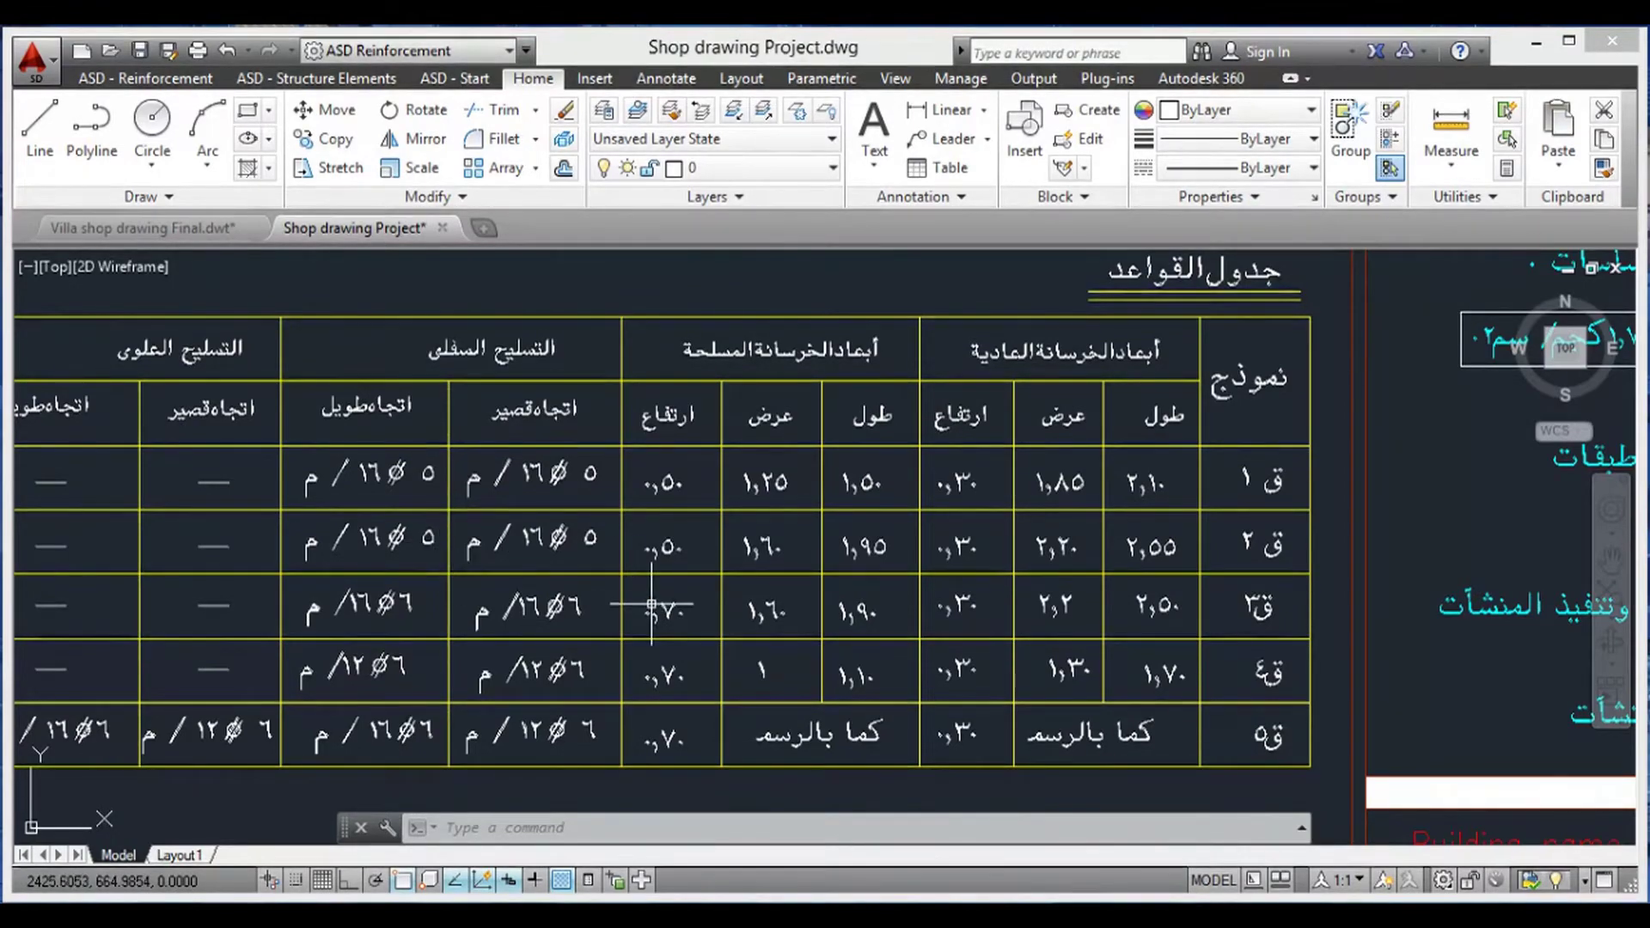
# - Examine the bottom and top reinforcement in the short and long directions for each footing type in the footing schedule
pyautogui.moveTo(651, 604); pyautogui.dragTo(871, 582, button='middle')
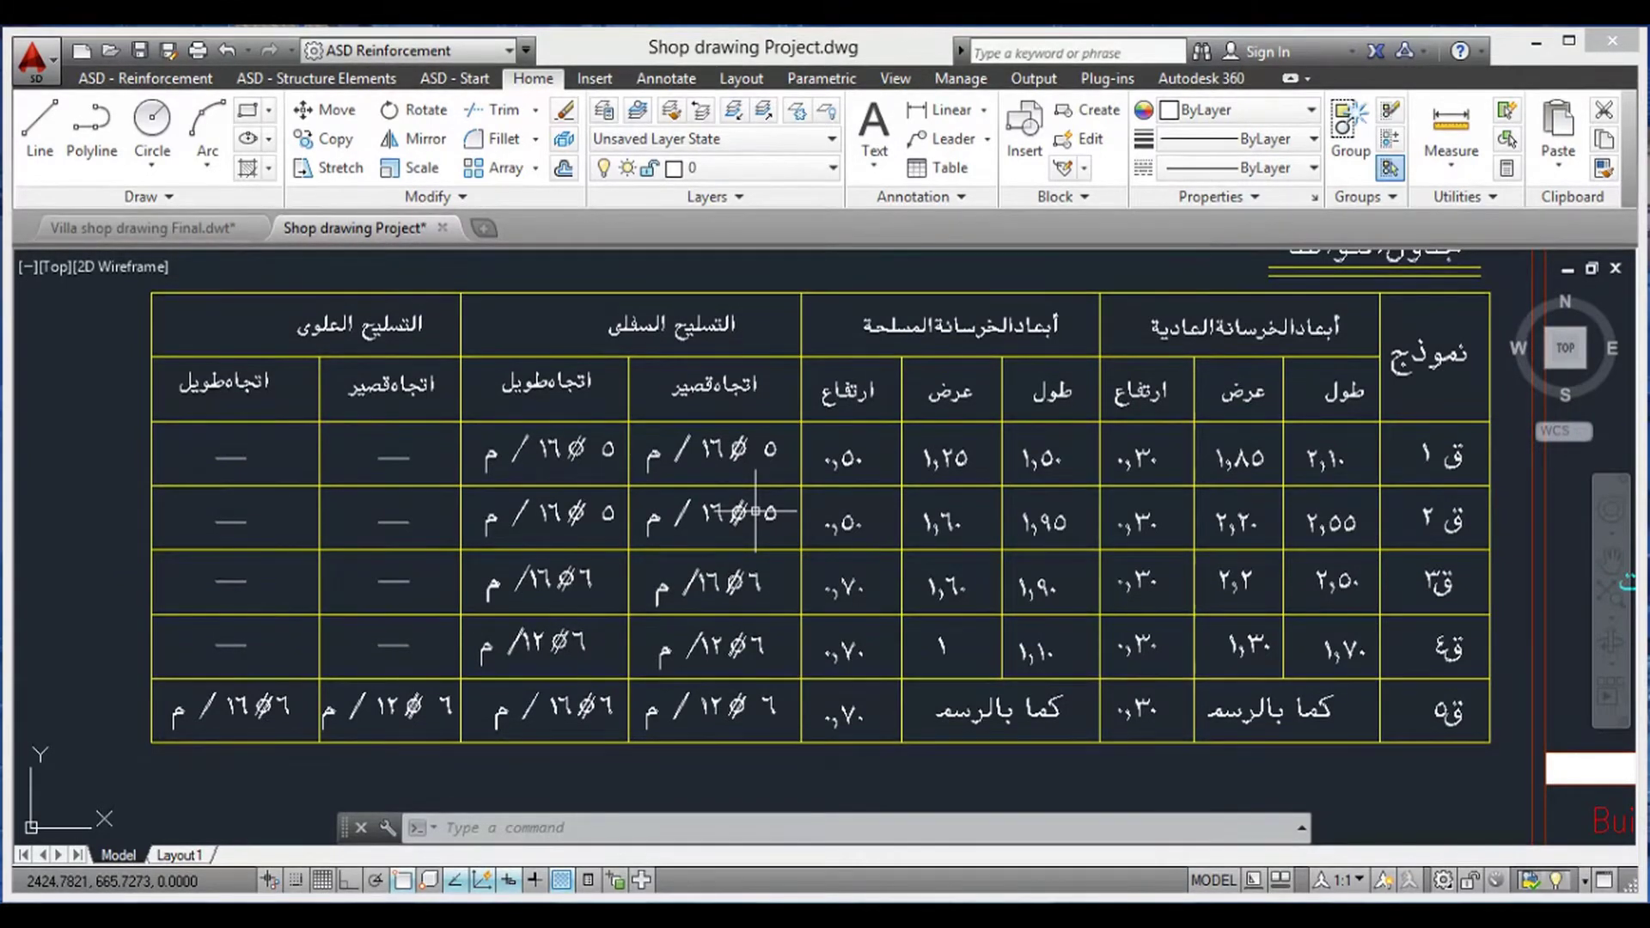
pyautogui.moveTo(681, 646); pyautogui.dragTo(791, 646, button='middle')
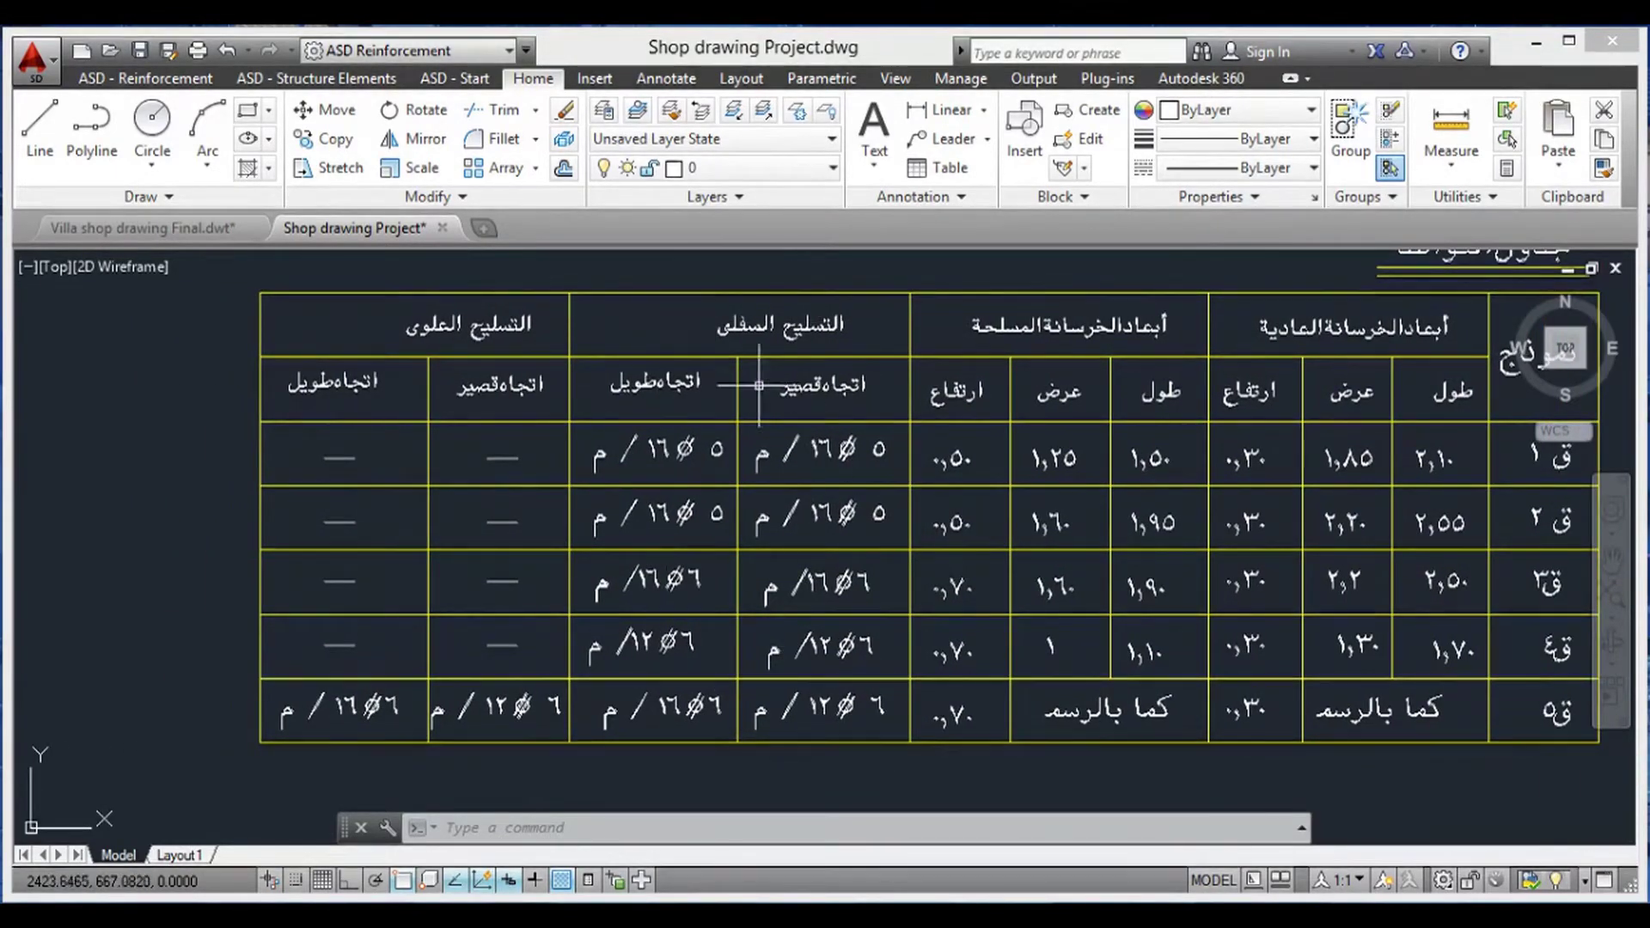
pyautogui.scroll(2, 866, 479)
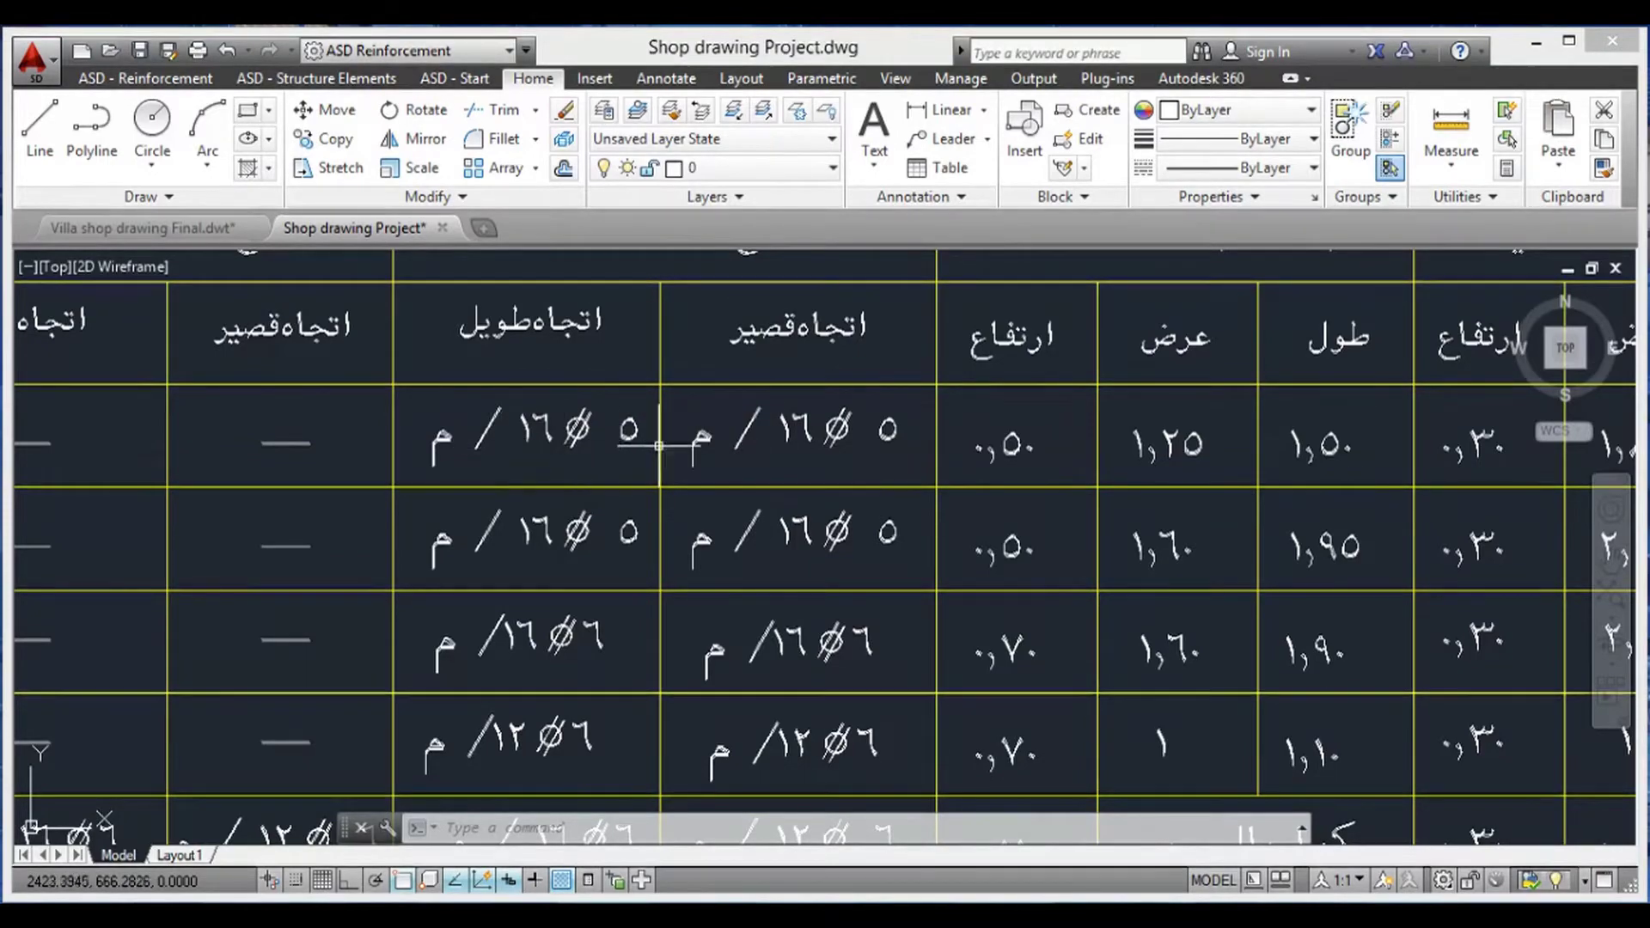
pyautogui.moveTo(755, 560); pyautogui.dragTo(759, 490, button='middle')
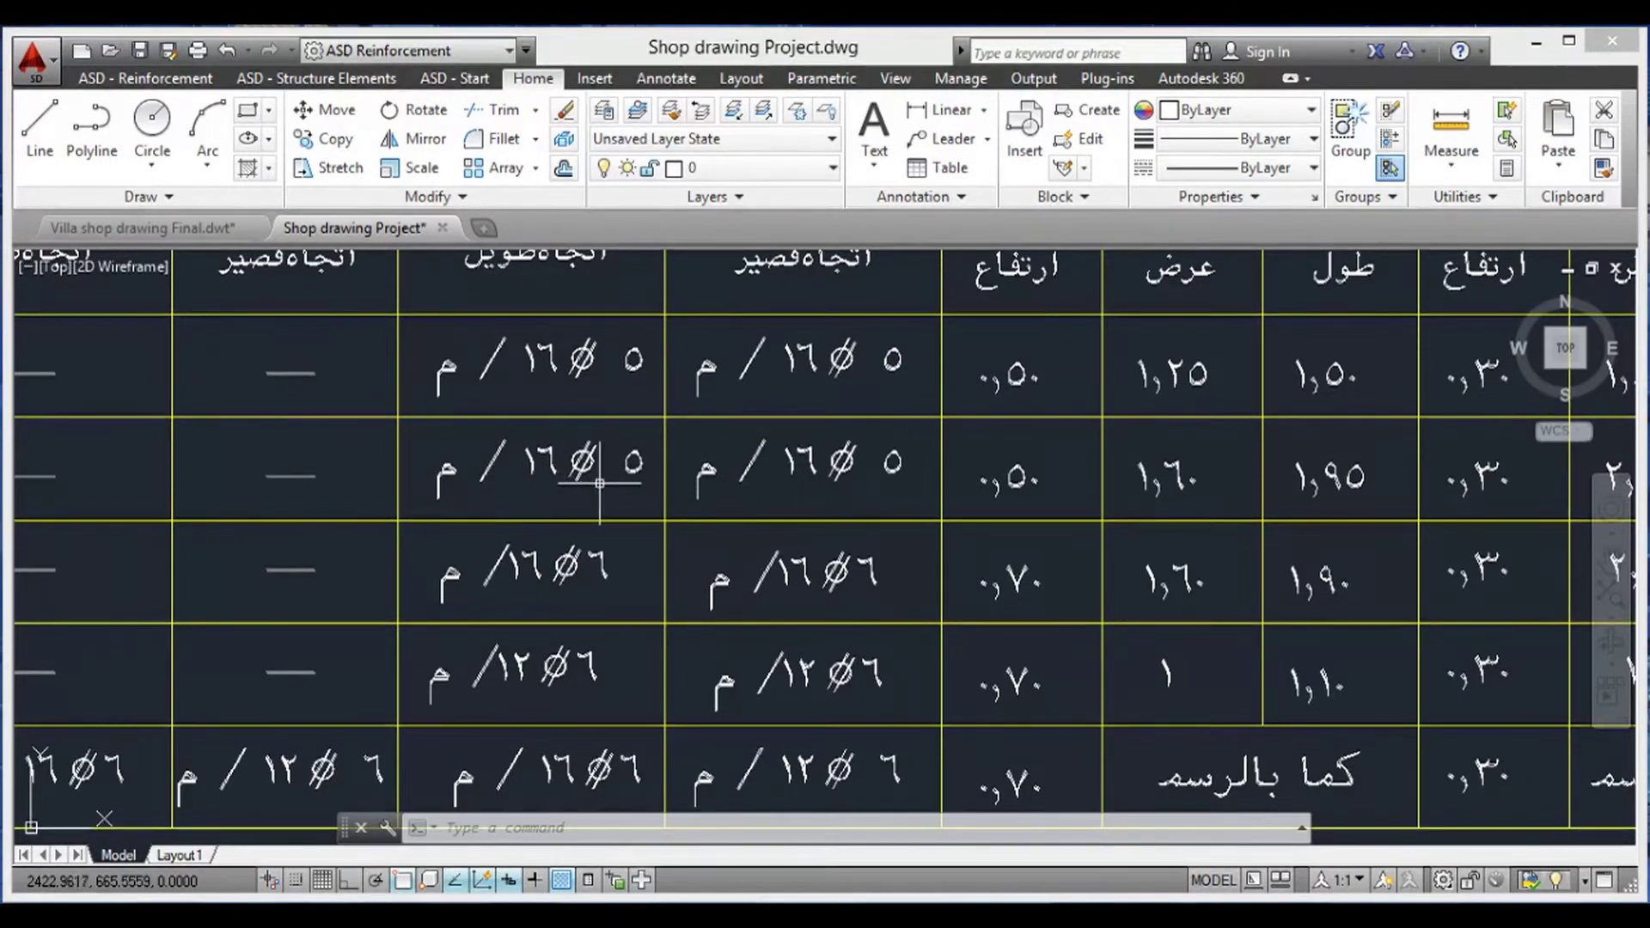
pyautogui.scroll(-4, 864, 521)
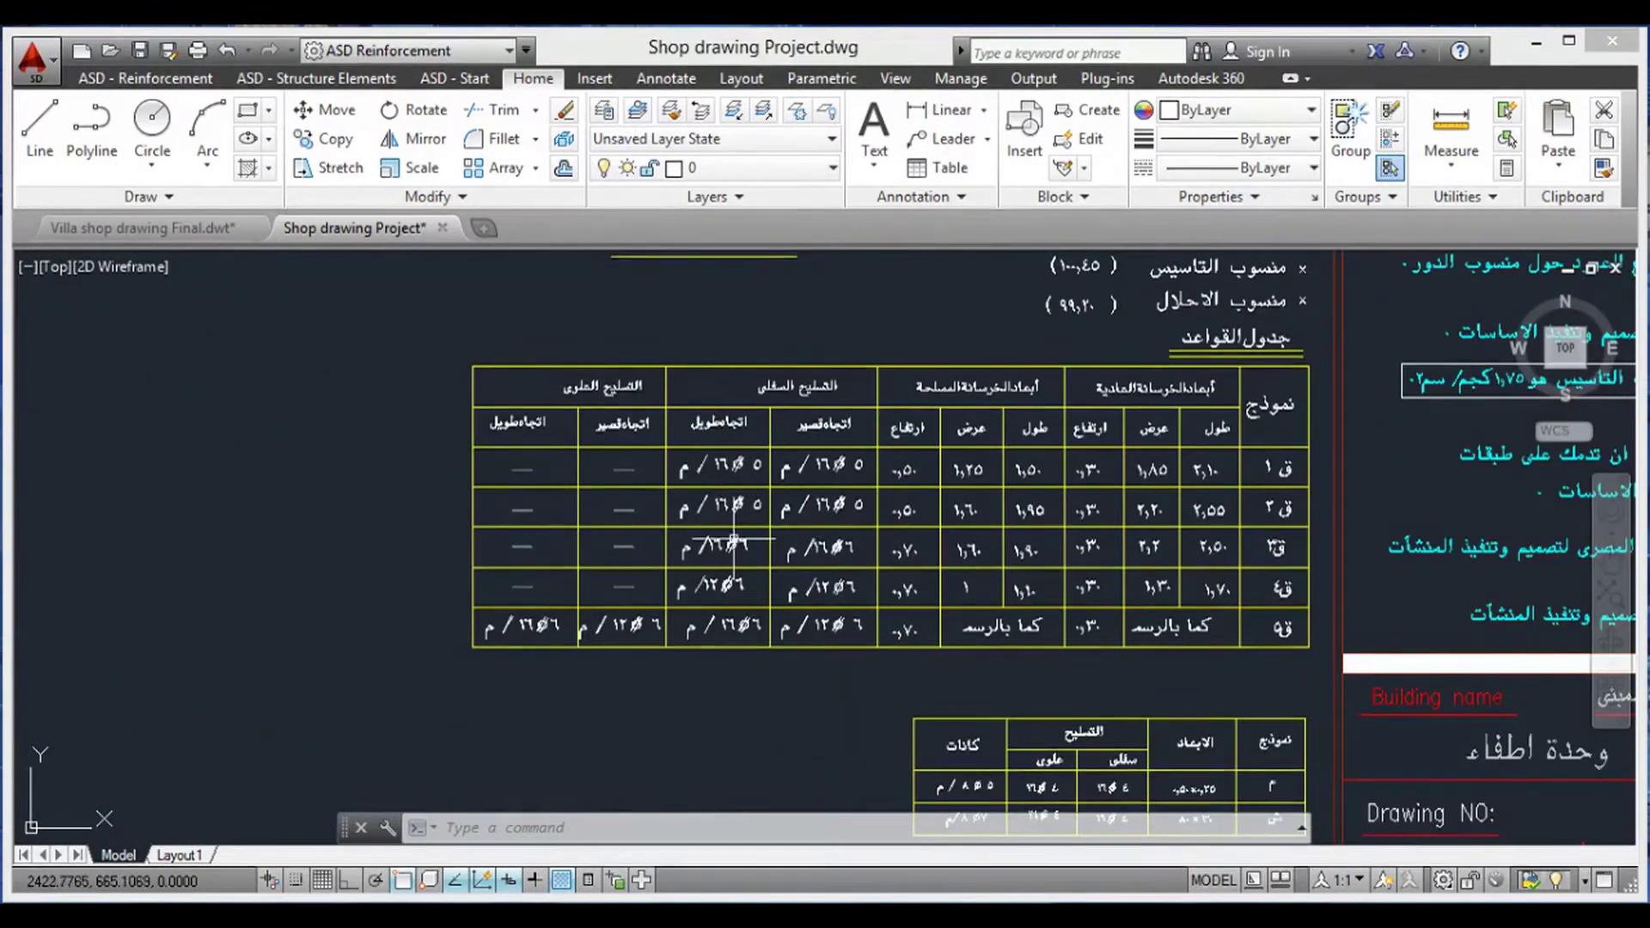
pyautogui.scroll(2, 727, 542)
pyautogui.scroll(2, 726, 525)
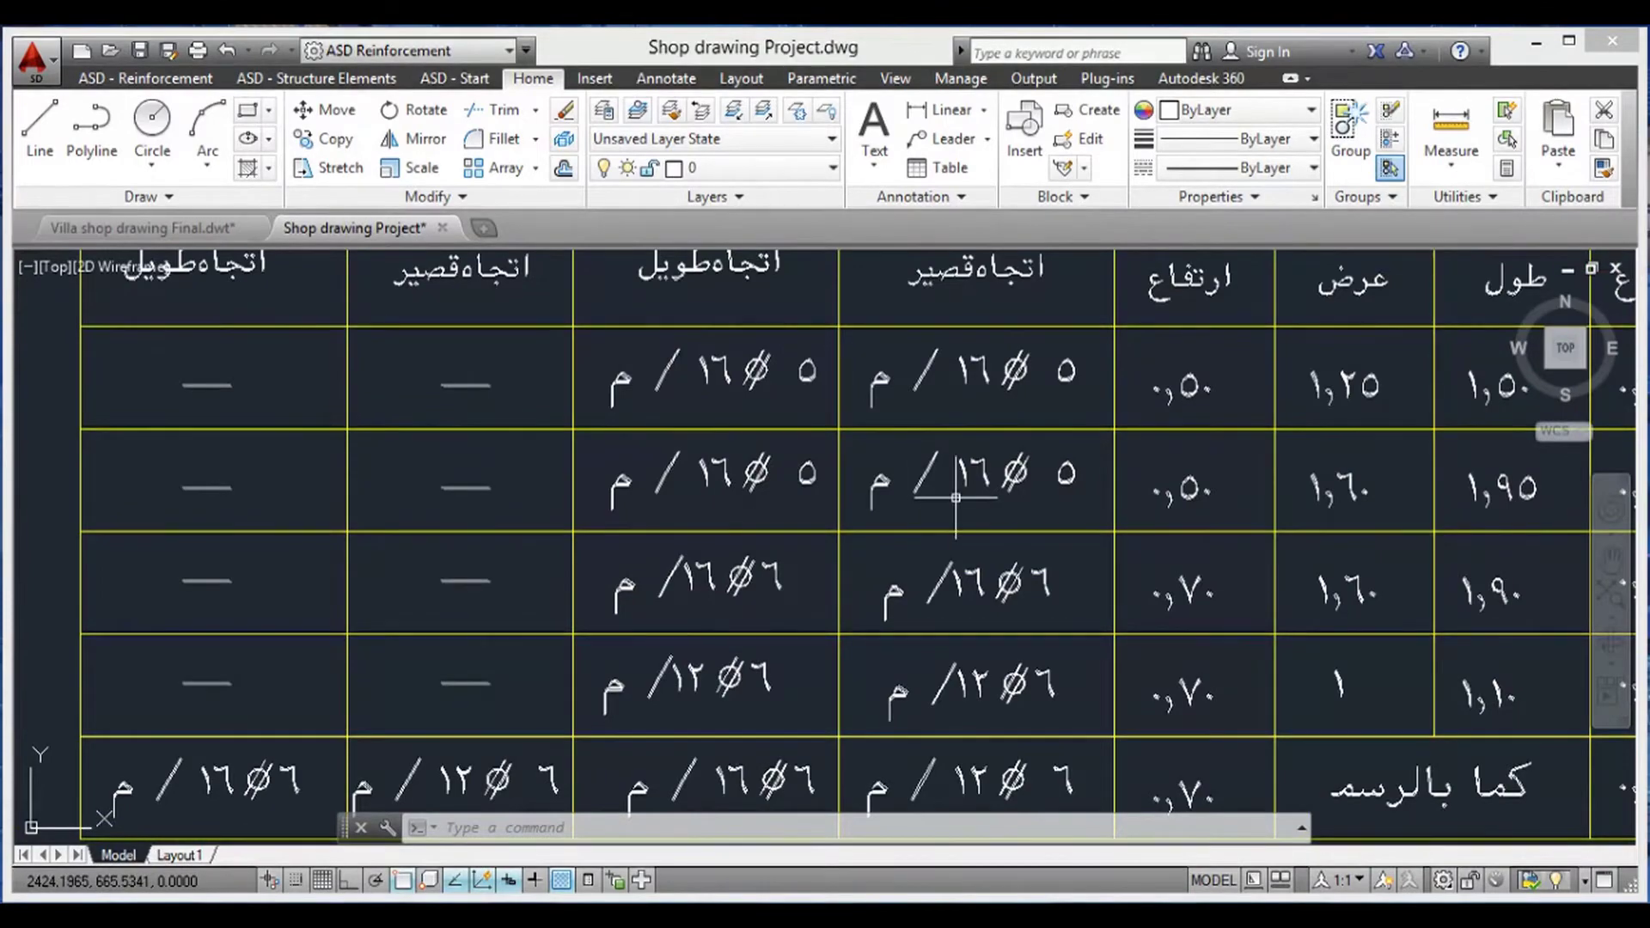
# - Copy the axis 5 footings with their columns, connecting tie beams, labels and axis bubbles from the foundation plan to the clipboard
pyautogui.scroll(-6, 945, 516)
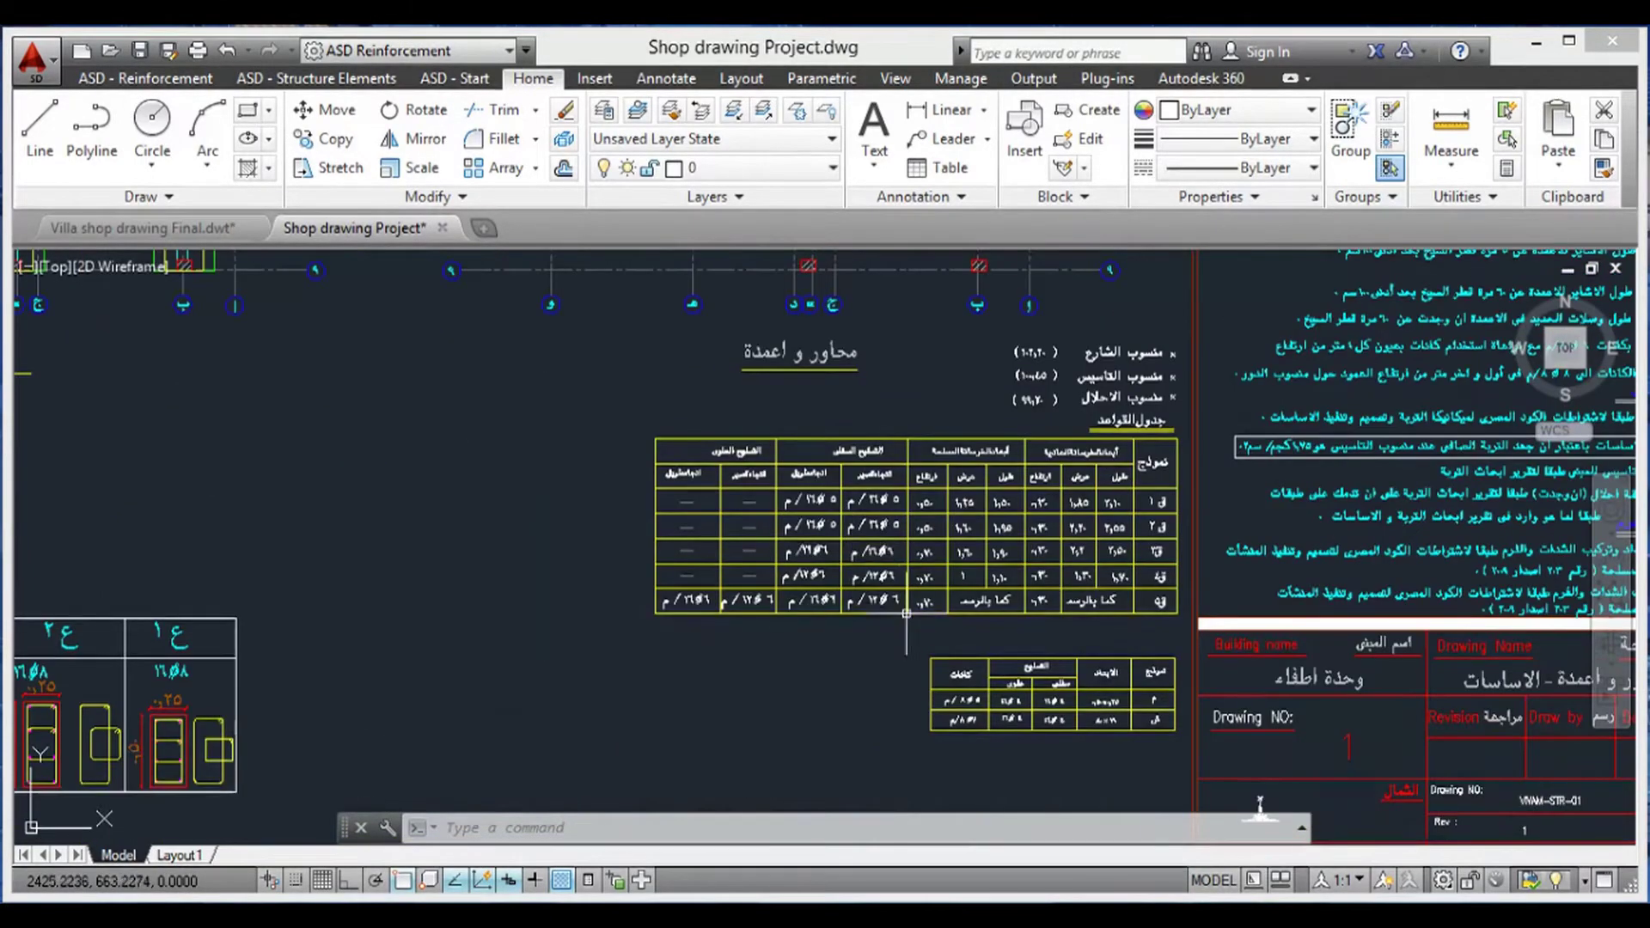
pyautogui.scroll(-6, 730, 608)
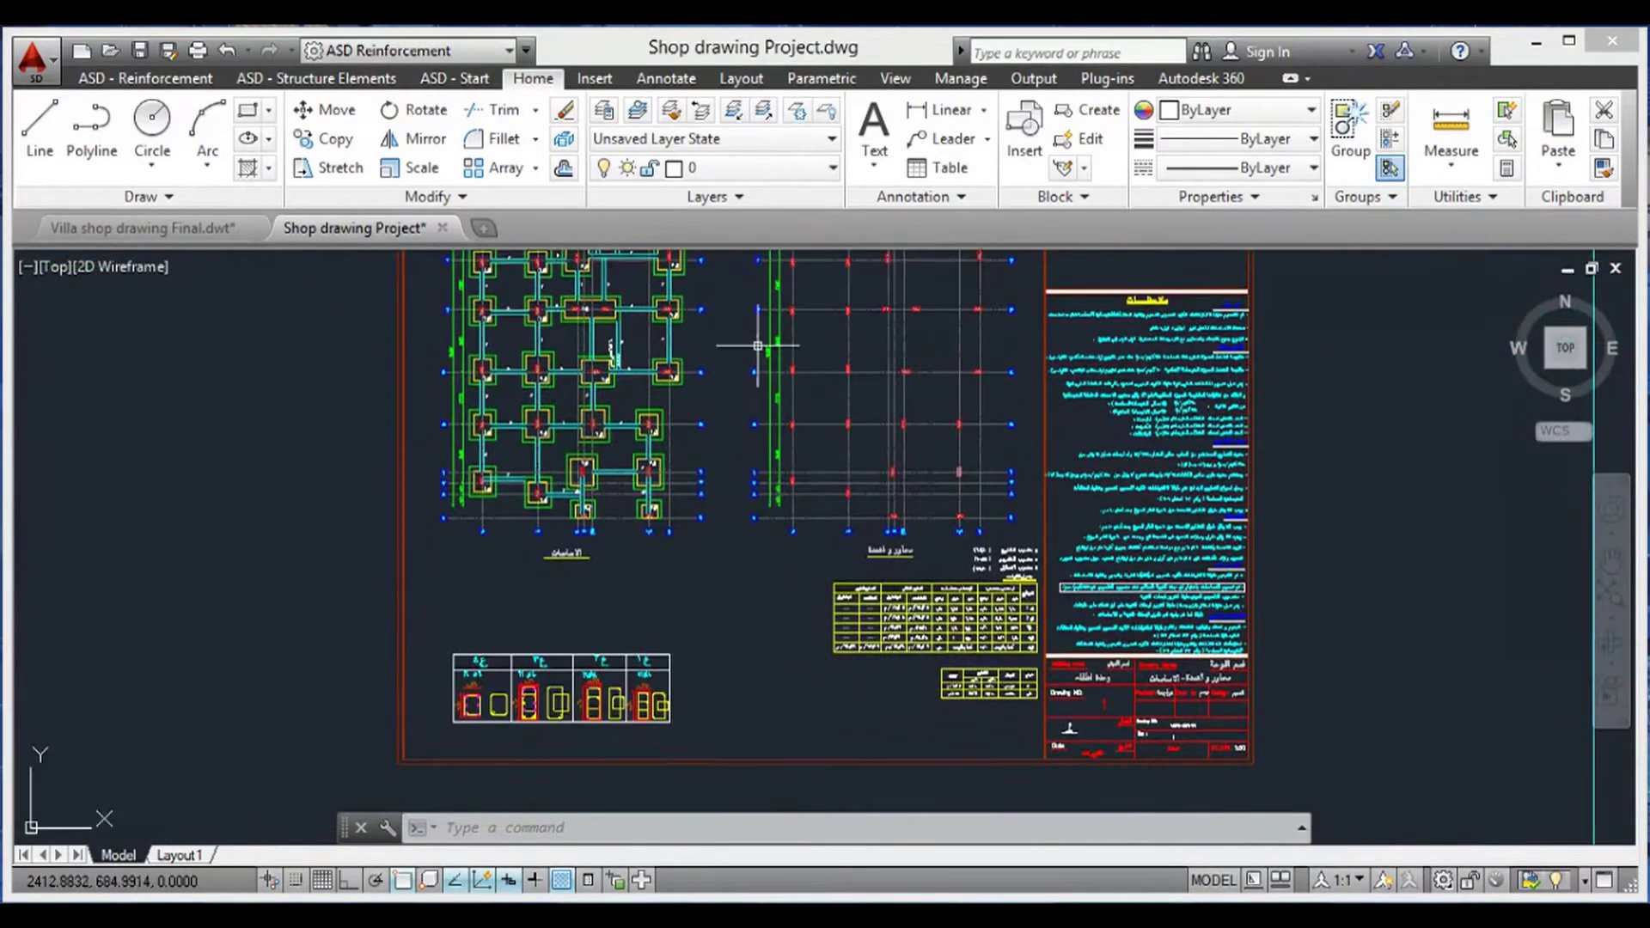
pyautogui.moveTo(758, 346); pyautogui.dragTo(888, 517, button='middle')
pyautogui.scroll(2, 847, 565)
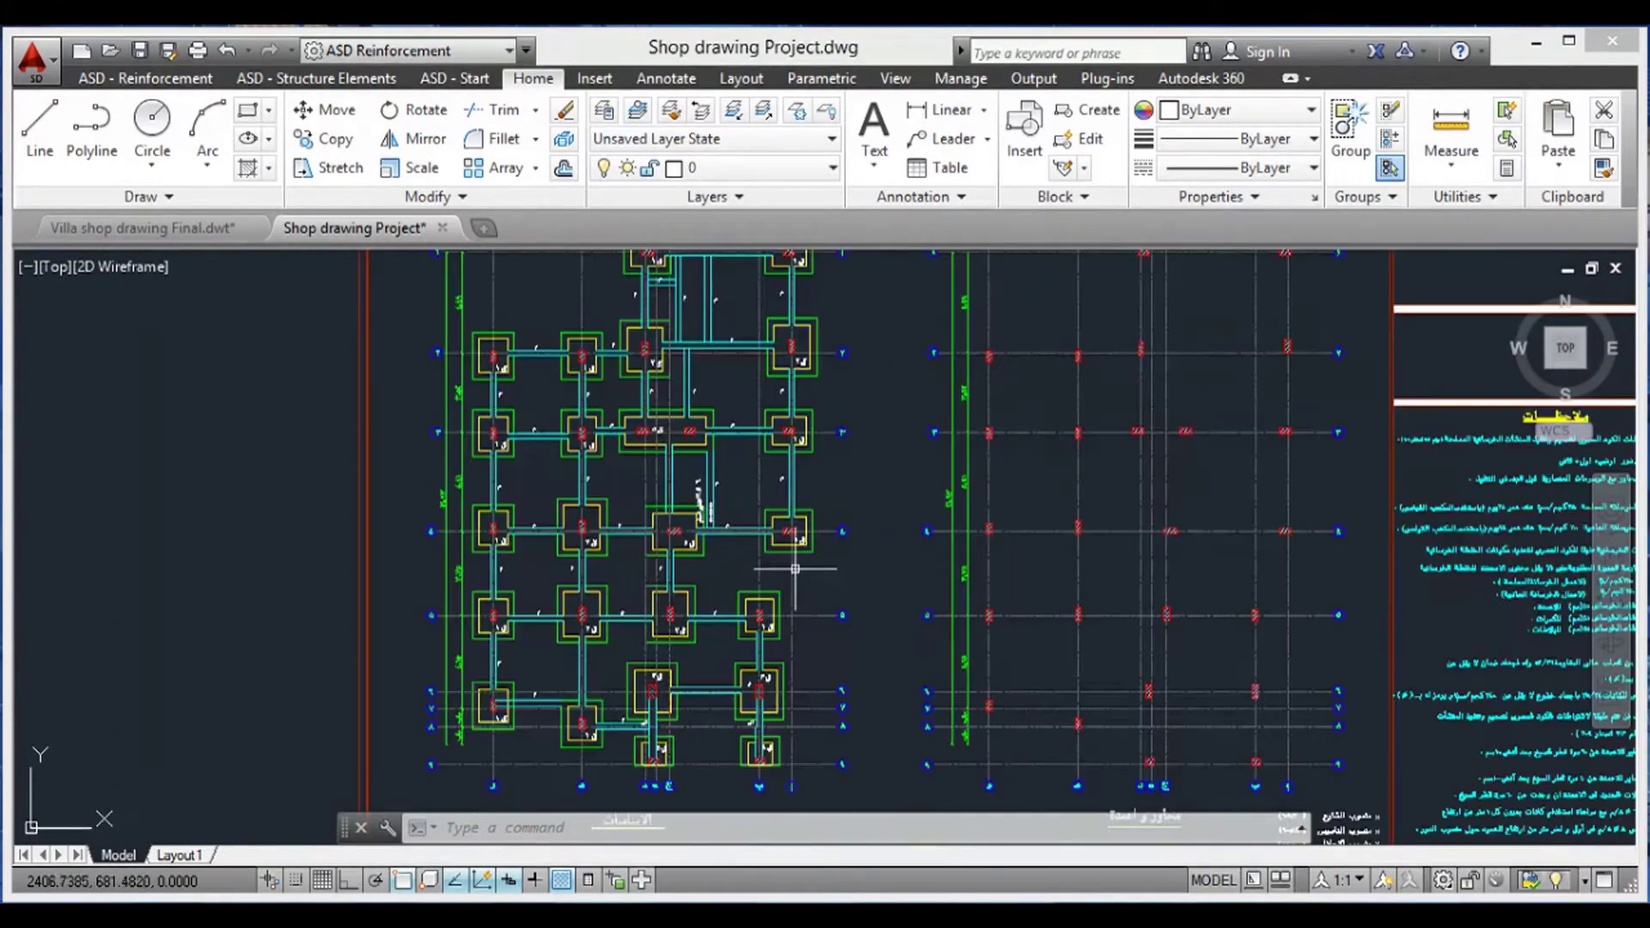
pyautogui.scroll(2, 739, 571)
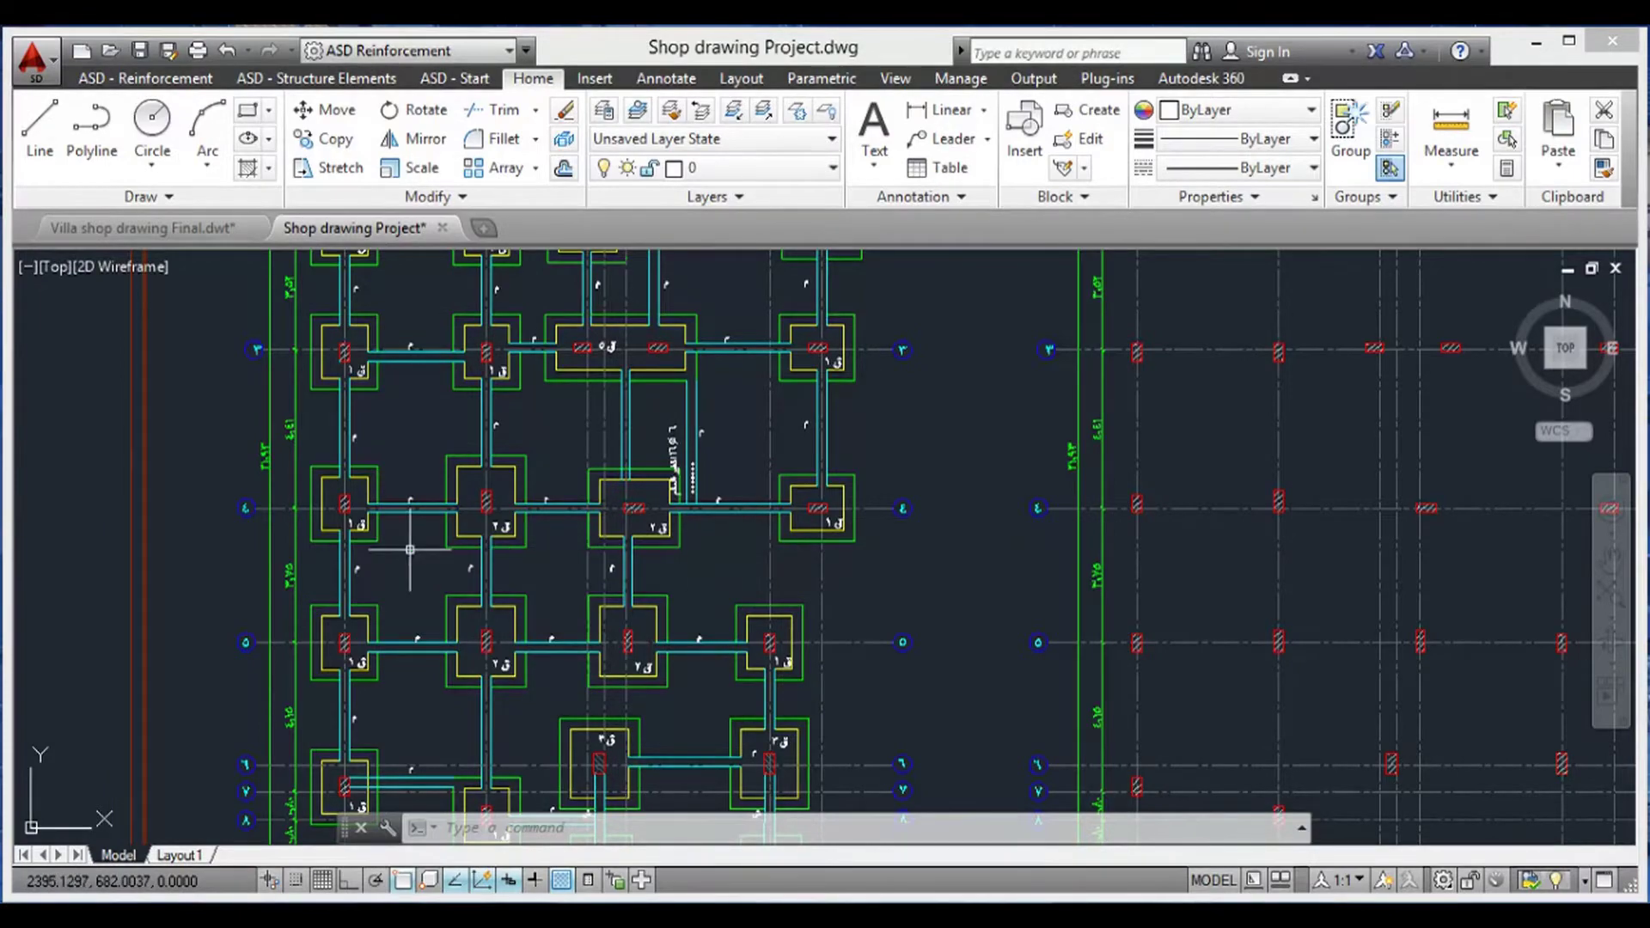
pyautogui.moveTo(410, 549); pyautogui.dragTo(509, 543, button='middle')
pyautogui.moveTo(637, 577); pyautogui.dragTo(593, 520, button='middle')
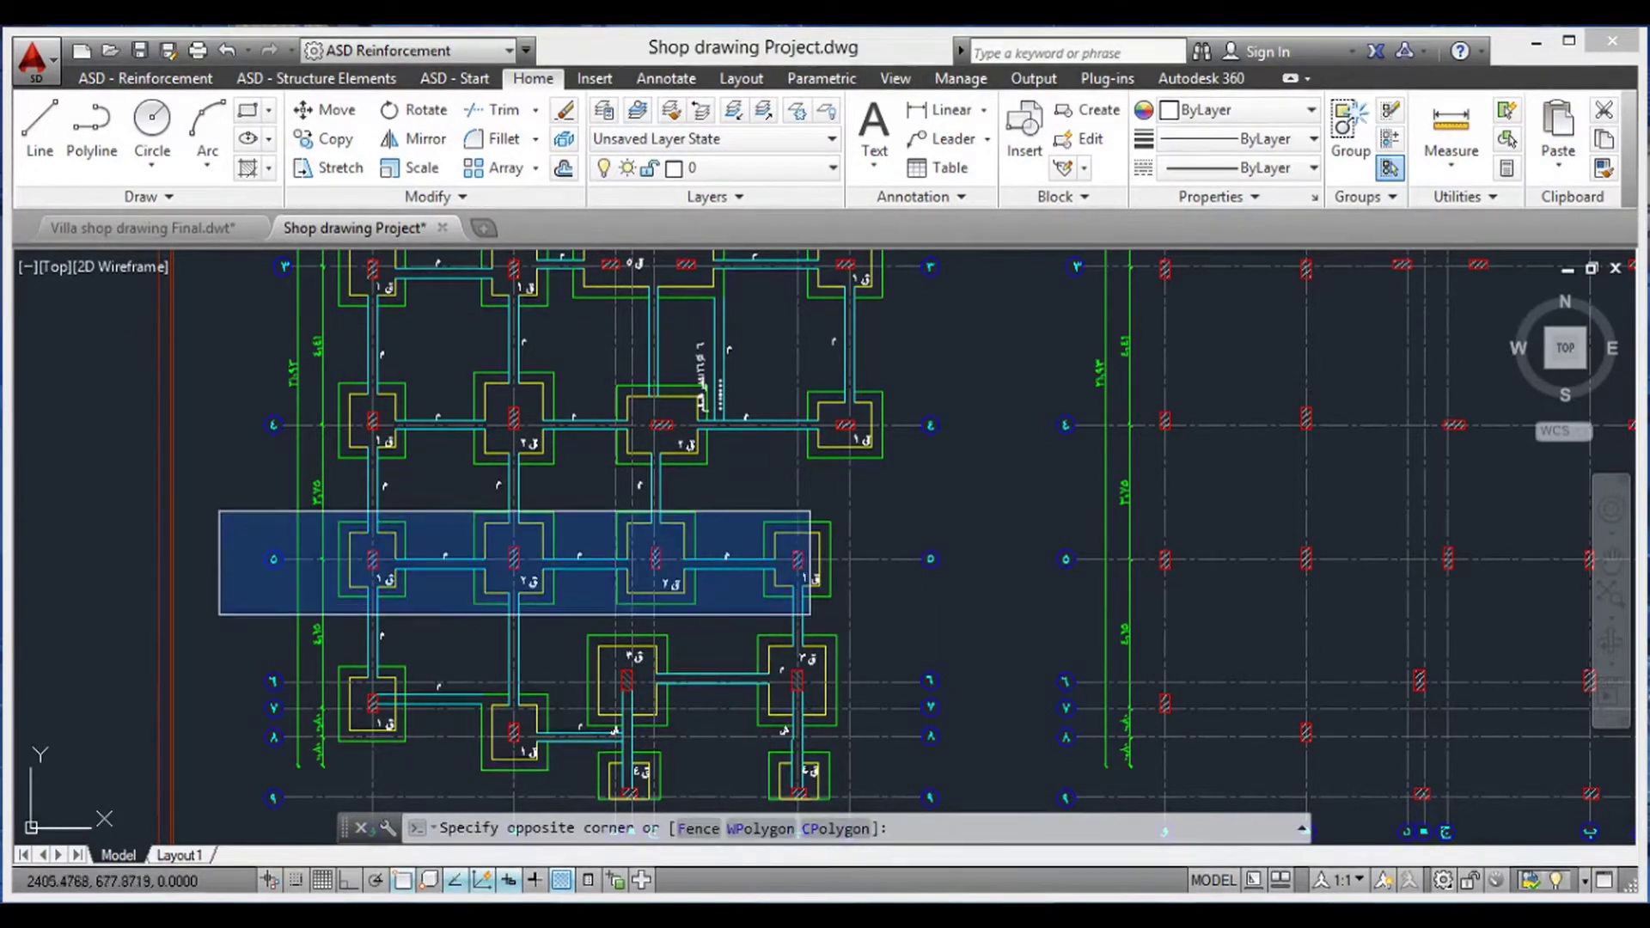
pyautogui.click(968, 627)
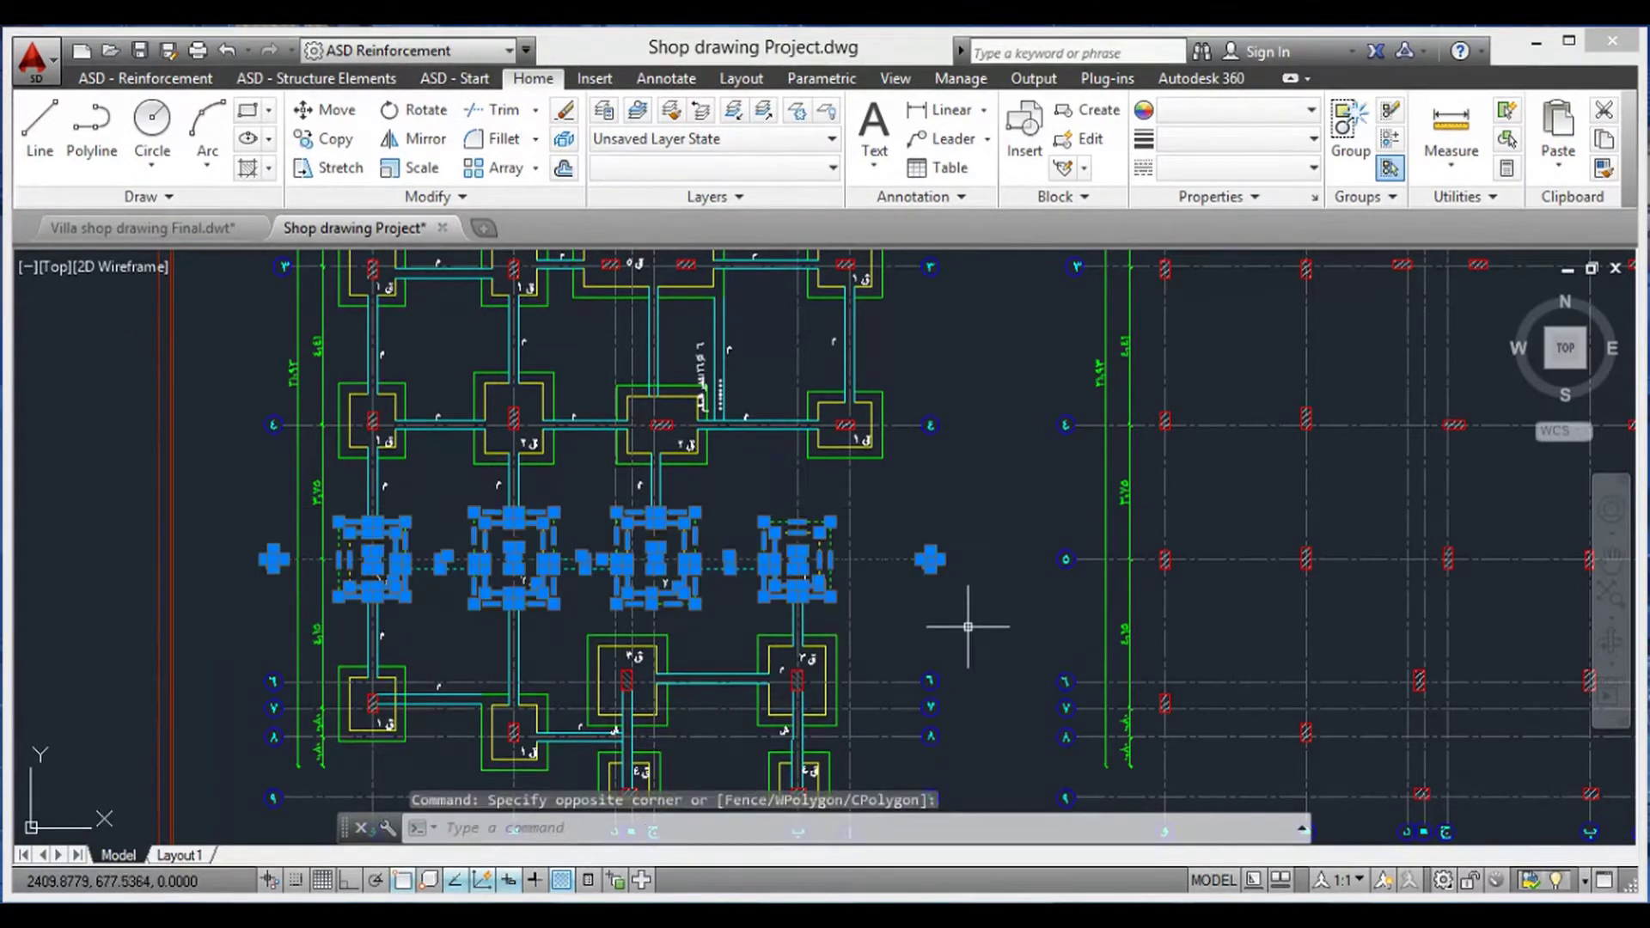
pyautogui.hotkey('ctrl', 'c')
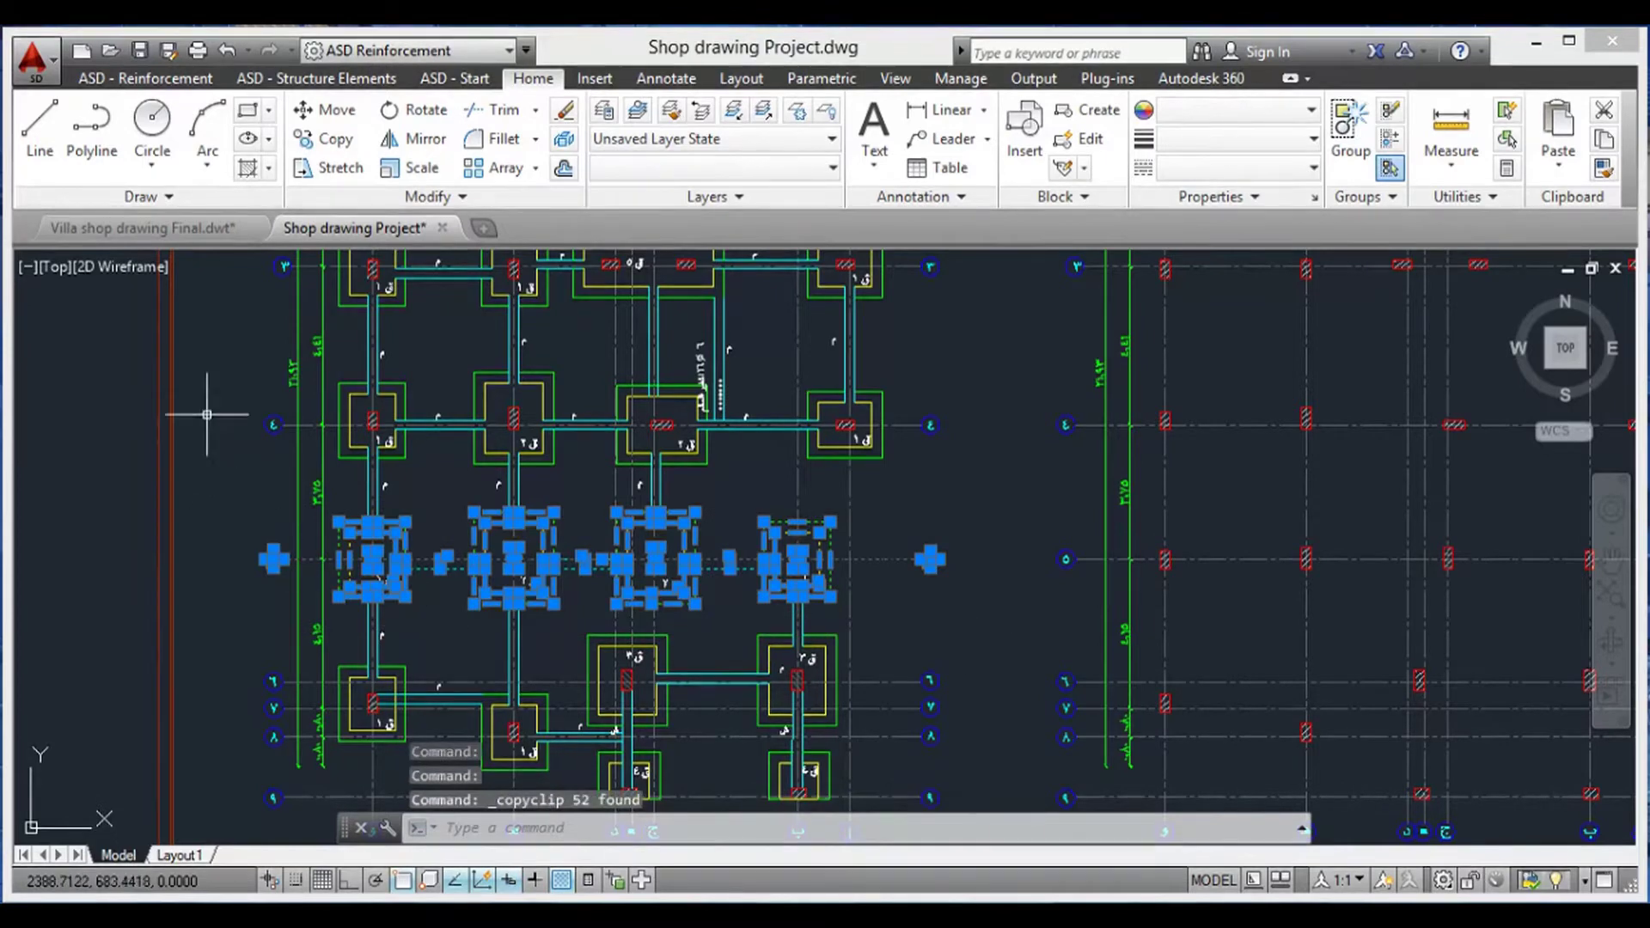
# - Paste the copied axis 5 footing row into an empty area of the Villa shop drawing Final.dwt drawing
pyautogui.click(141, 225)
pyautogui.scroll(-2, 822, 681)
pyautogui.moveTo(821, 681)
pyautogui.mouseDown(button='middle')
pyautogui.moveTo(542, 611)
pyautogui.moveTo(169, 479)
pyautogui.moveTo(438, 585)
pyautogui.moveTo(662, 832)
pyautogui.mouseUp(button='middle')
pyautogui.scroll(4, 648, 608)
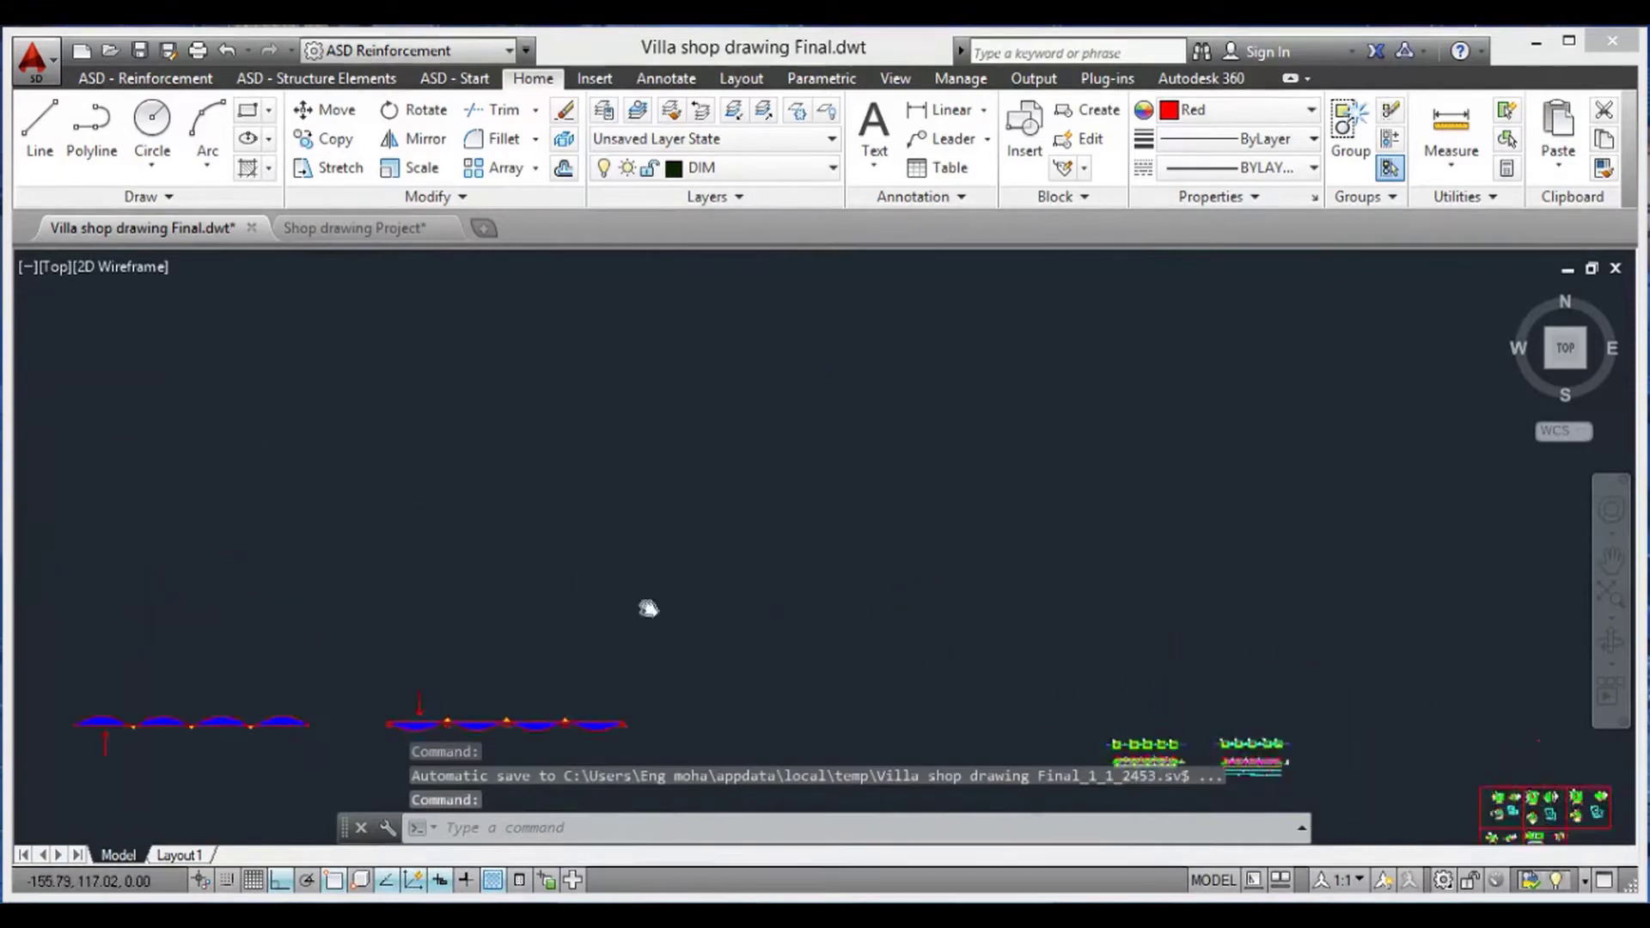
pyautogui.hotkey('ctrl', 'v')
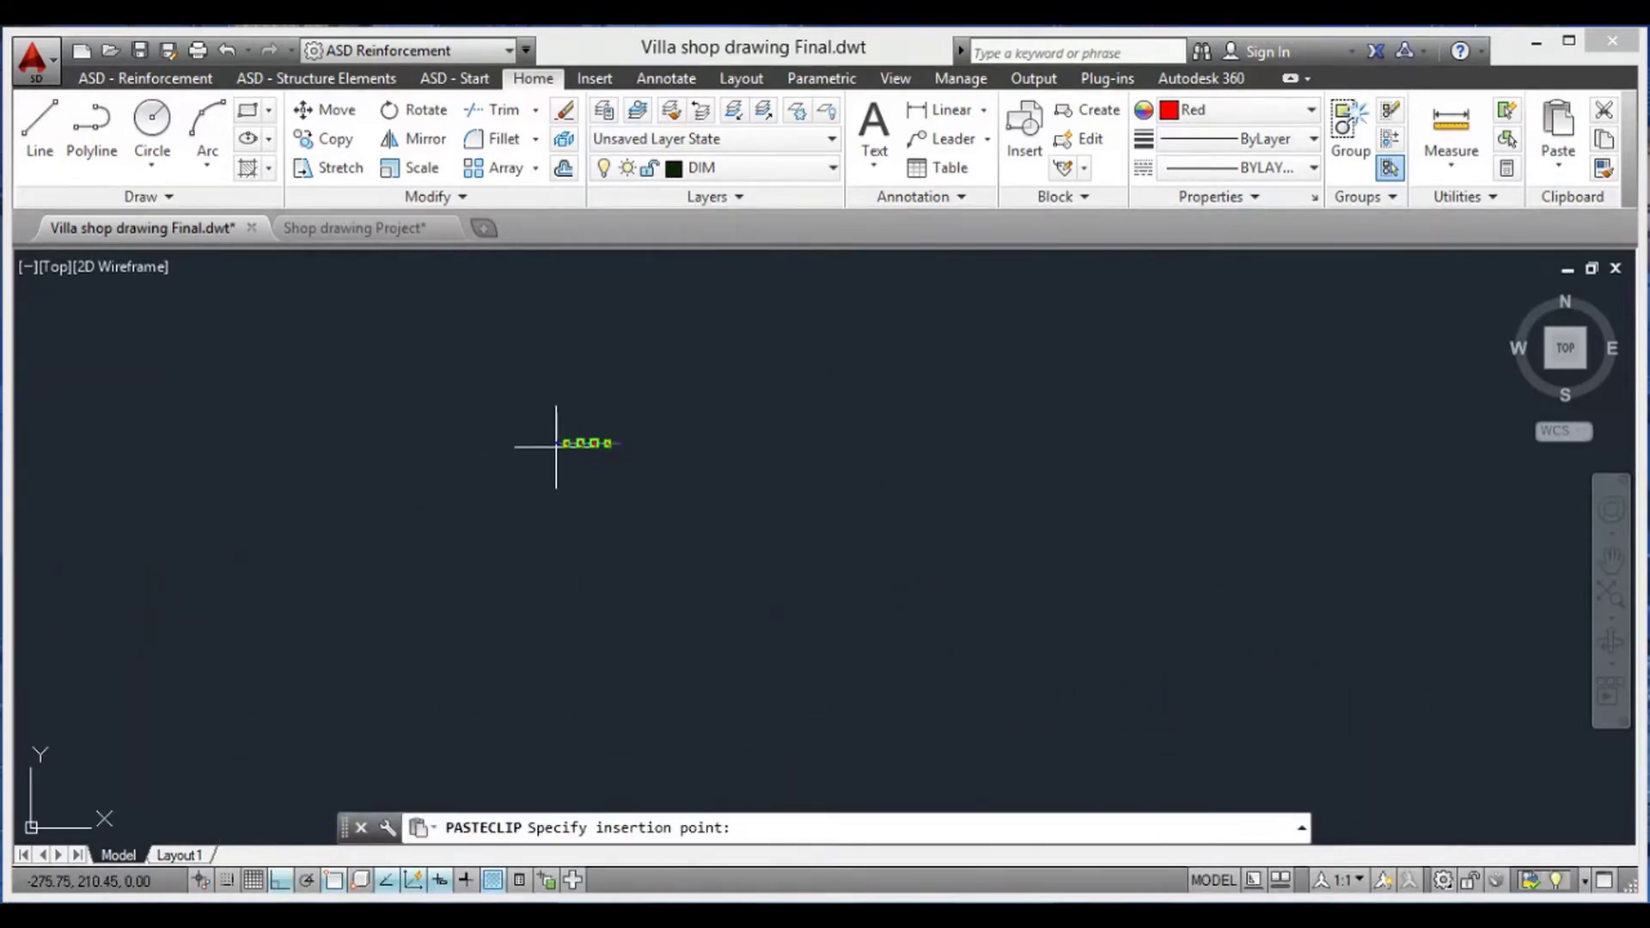
pyautogui.click(572, 443)
pyautogui.scroll(5, 602, 499)
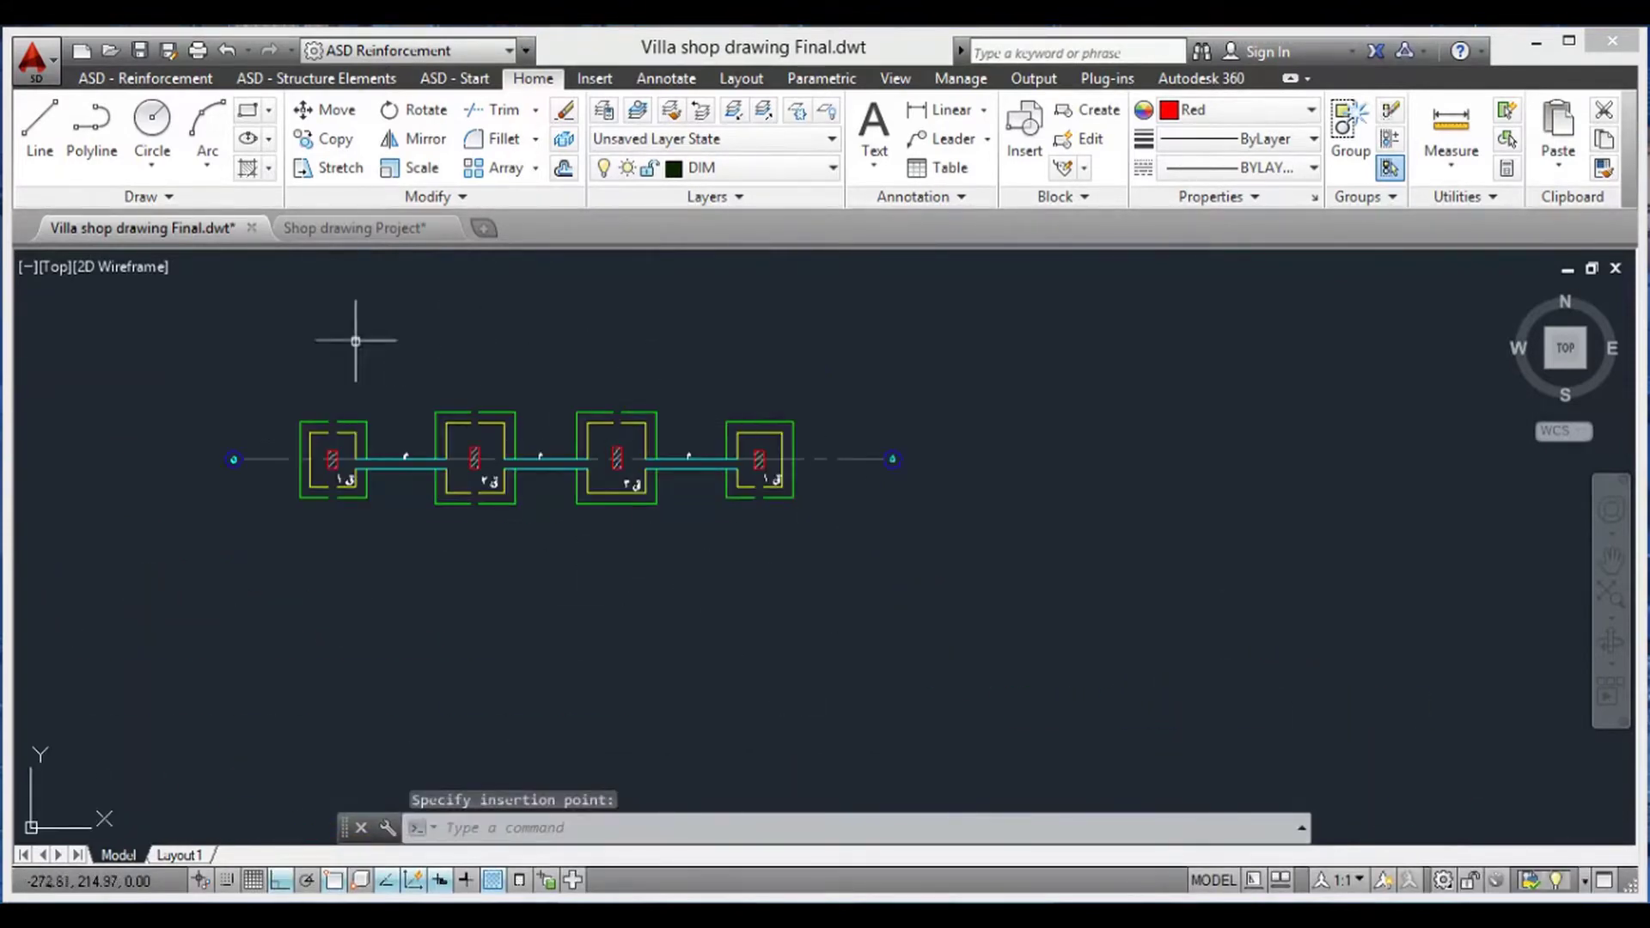
pyautogui.scroll(2, 859, 430)
pyautogui.moveTo(484, 514); pyautogui.dragTo(899, 527, button='middle')
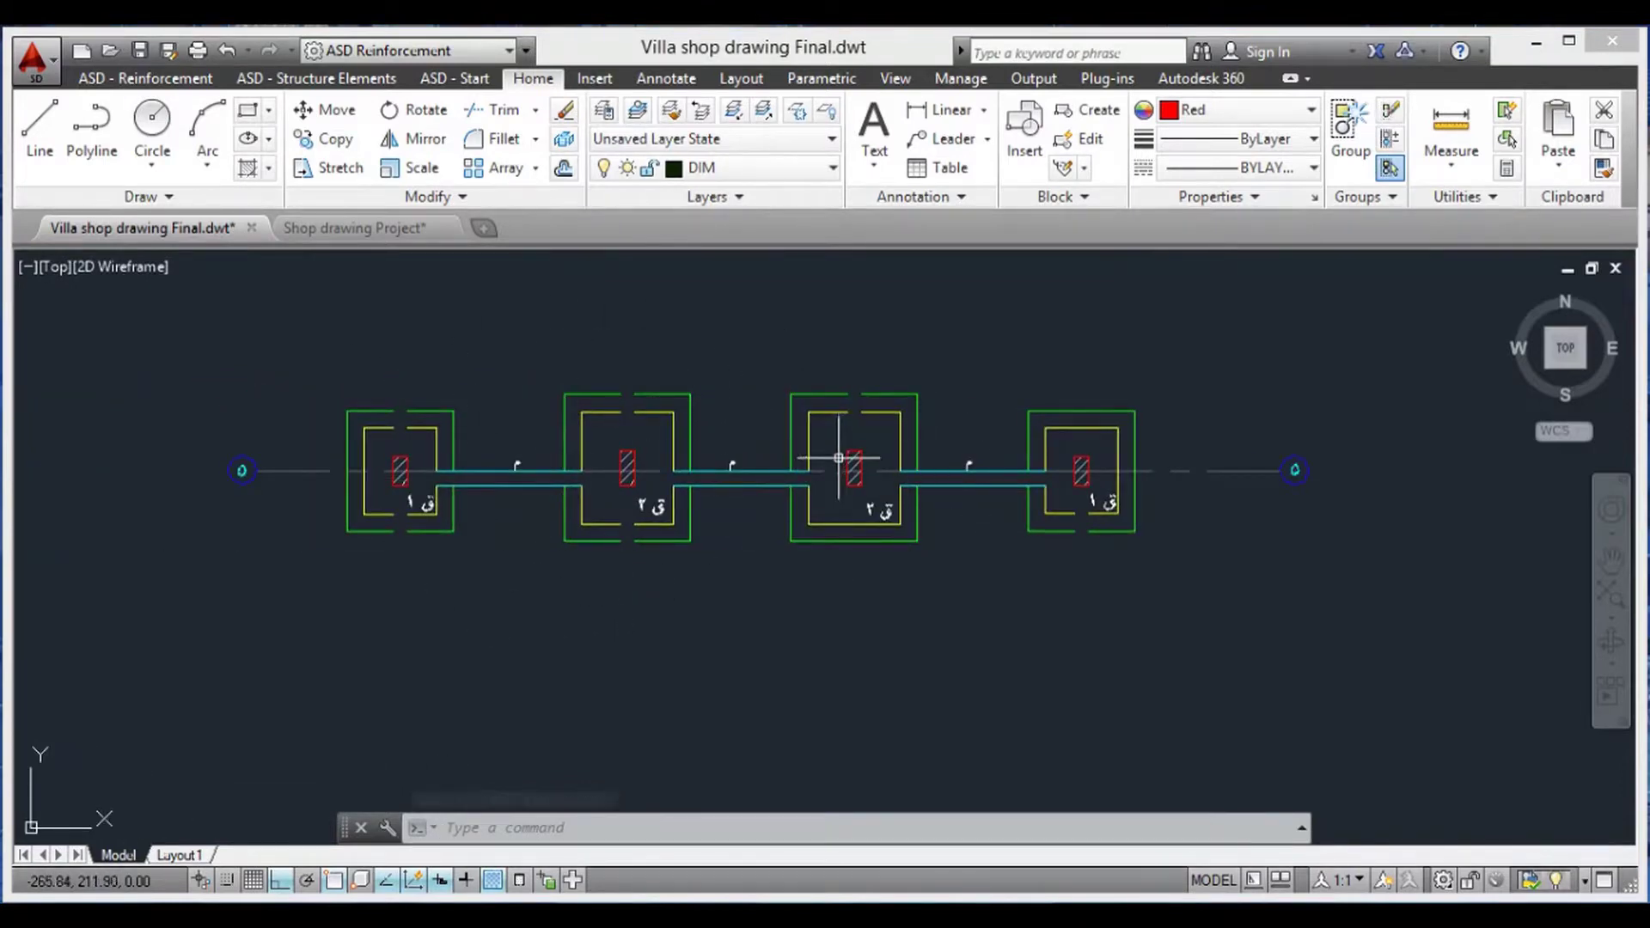
pyautogui.scroll(-2, 817, 635)
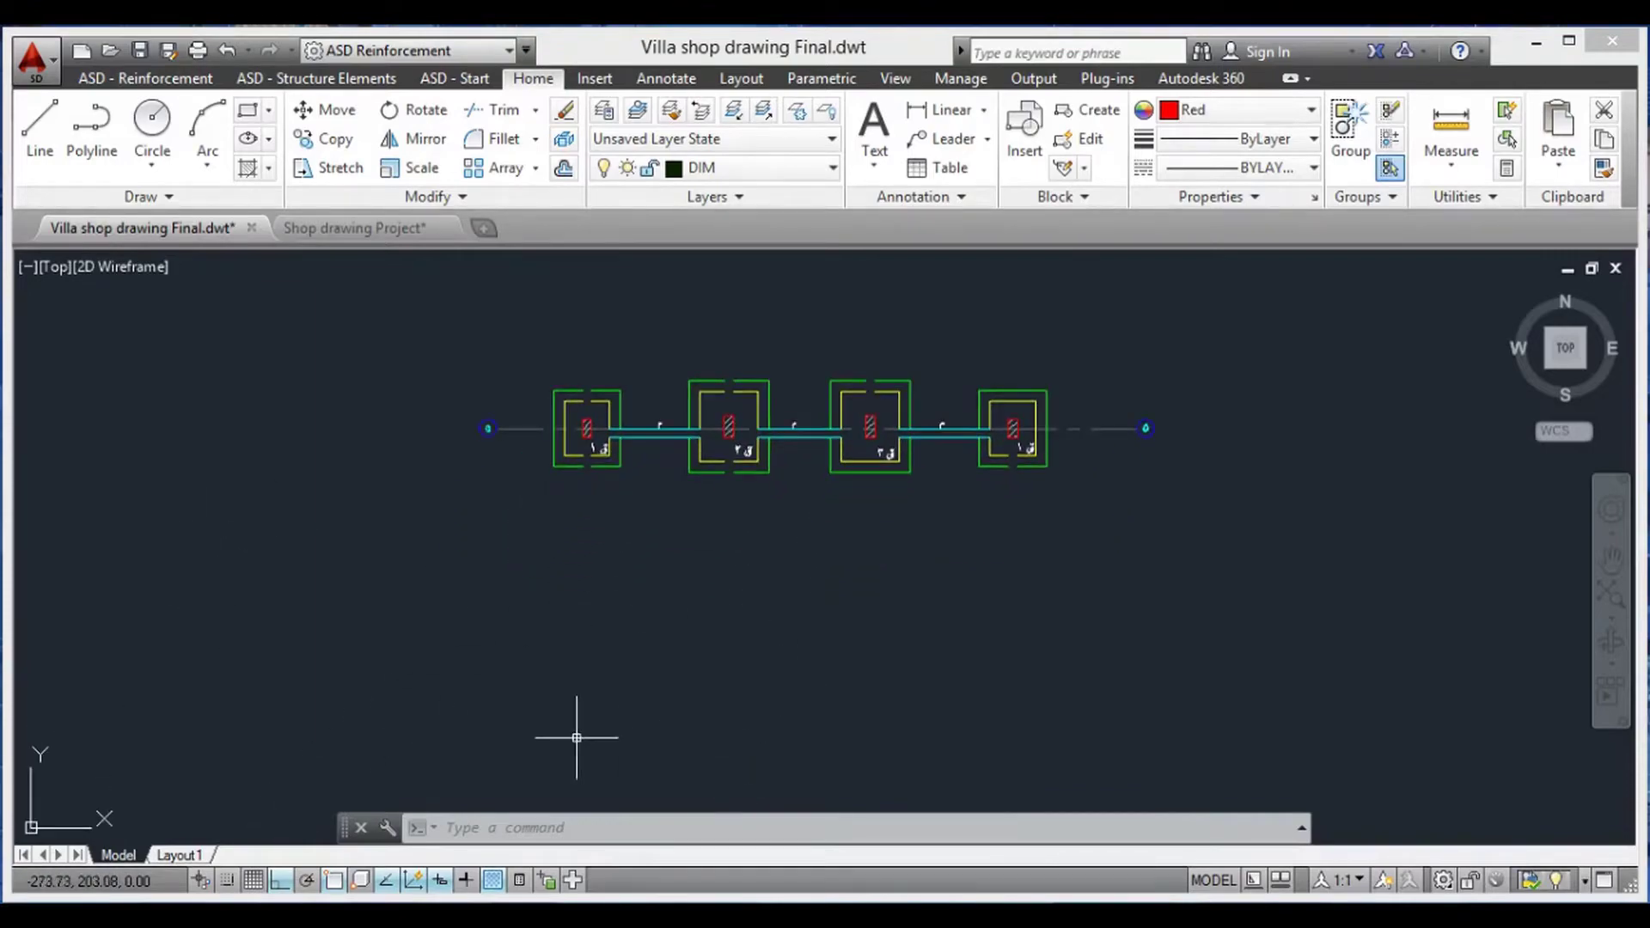
# - Switch to the Ground Beam picture folder, open GRoubd Beam + Iso.jpg and examine the connecting beam's reinforcement between the two footings
pyautogui.hotkey('alt', 'Tab')
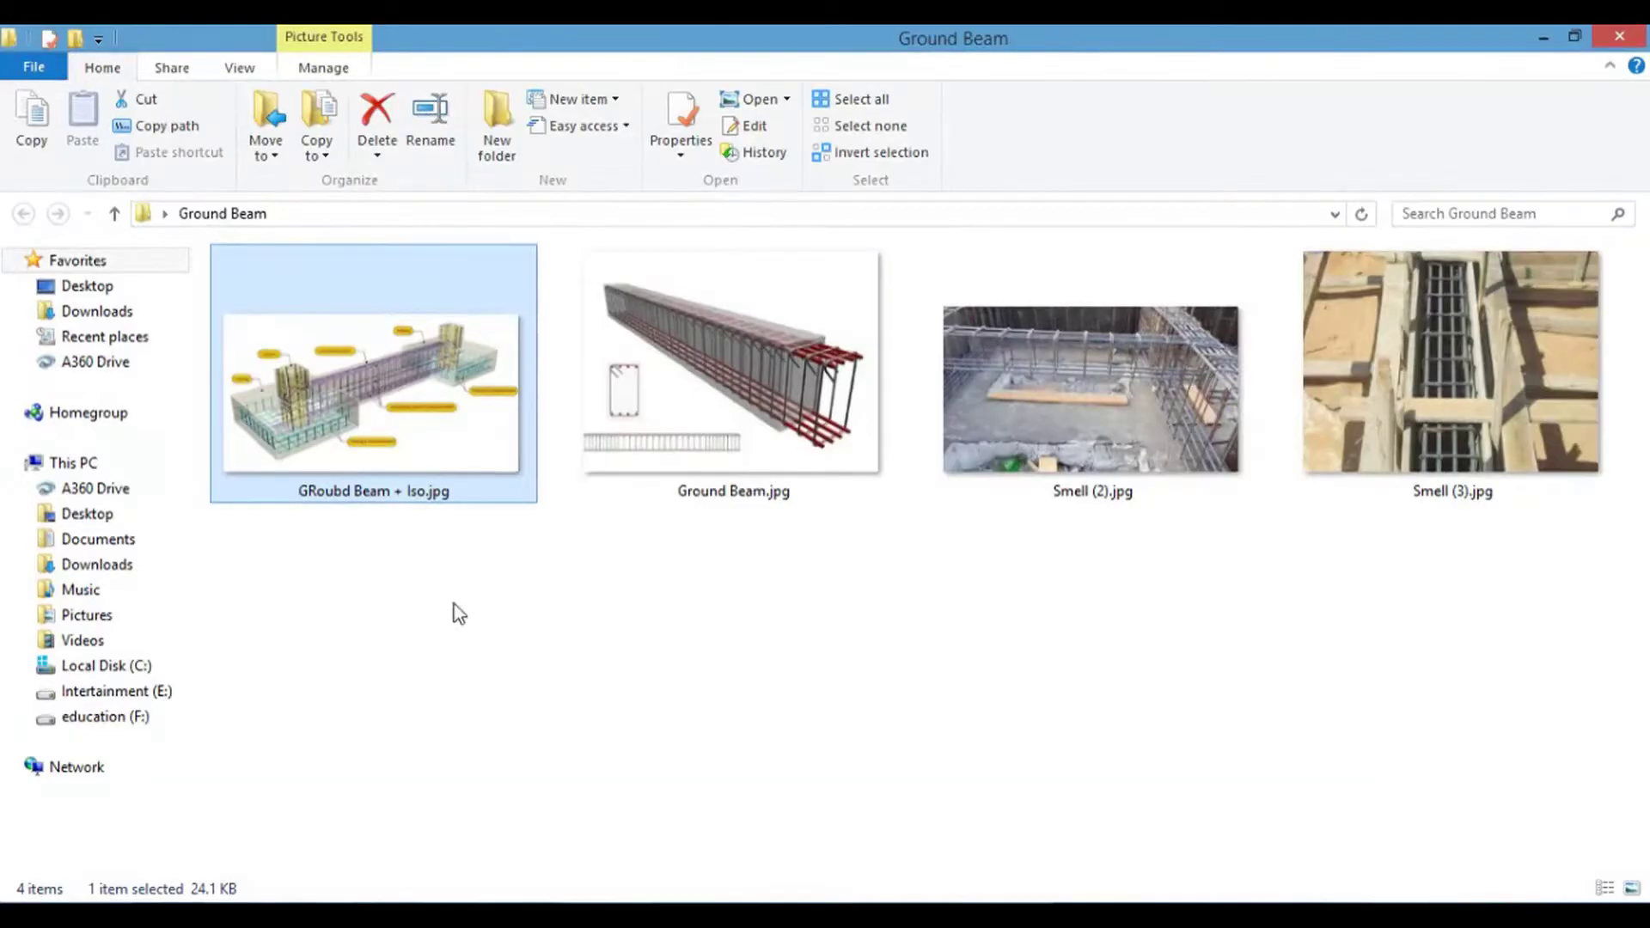
pyautogui.doubleClick(373, 435)
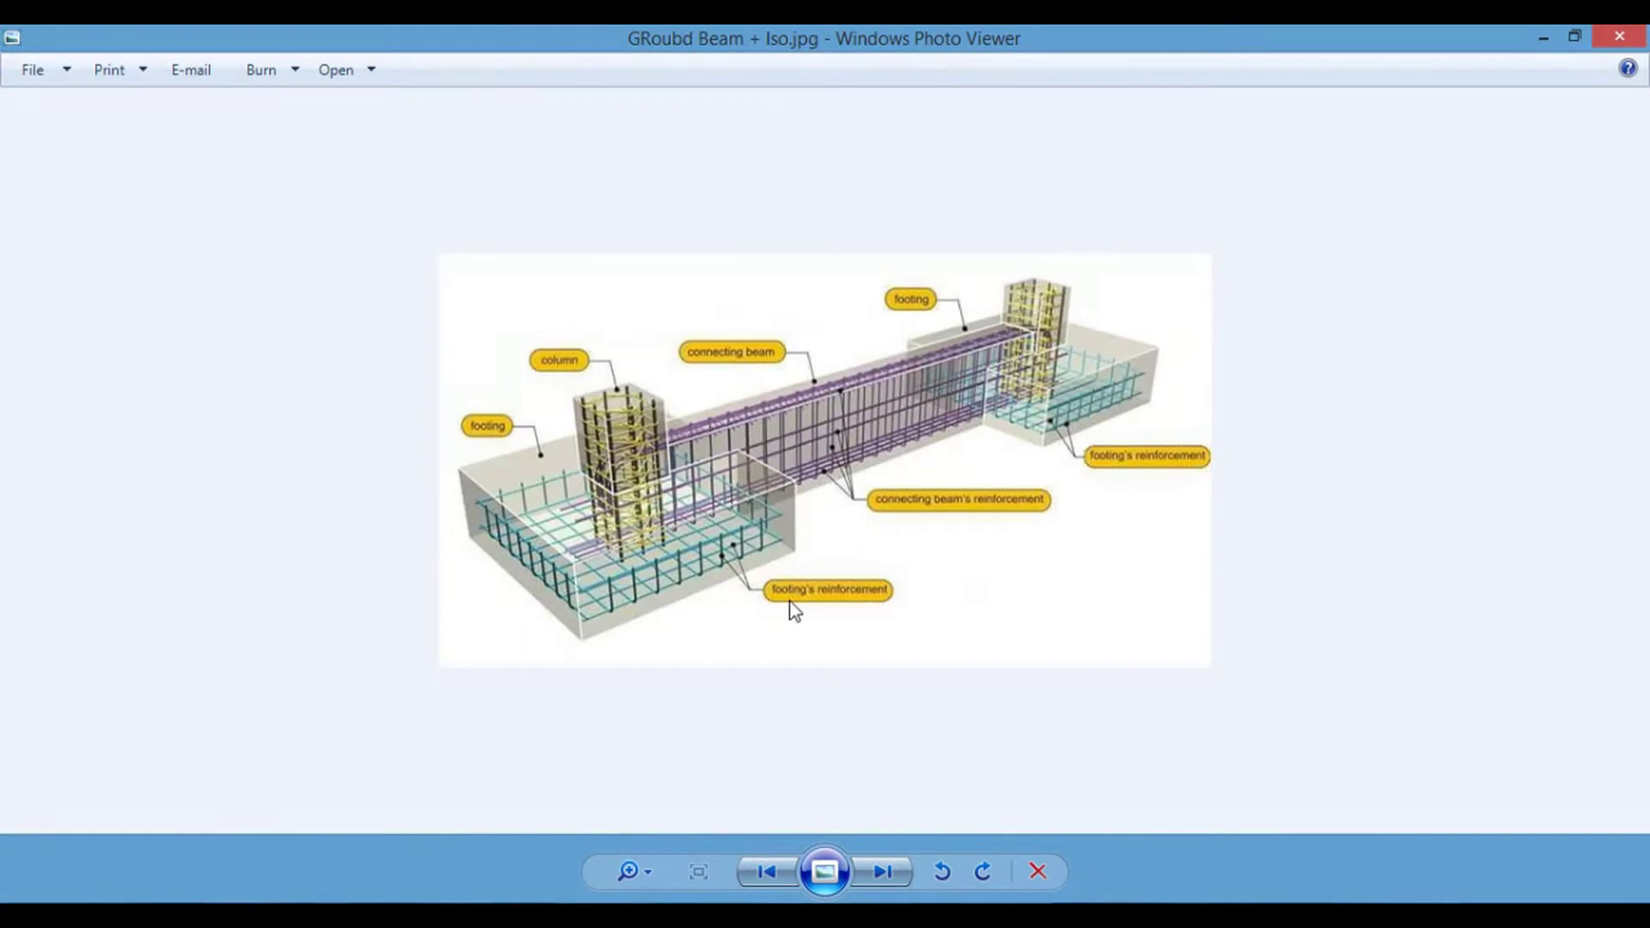
pyautogui.scroll(1, 940, 679)
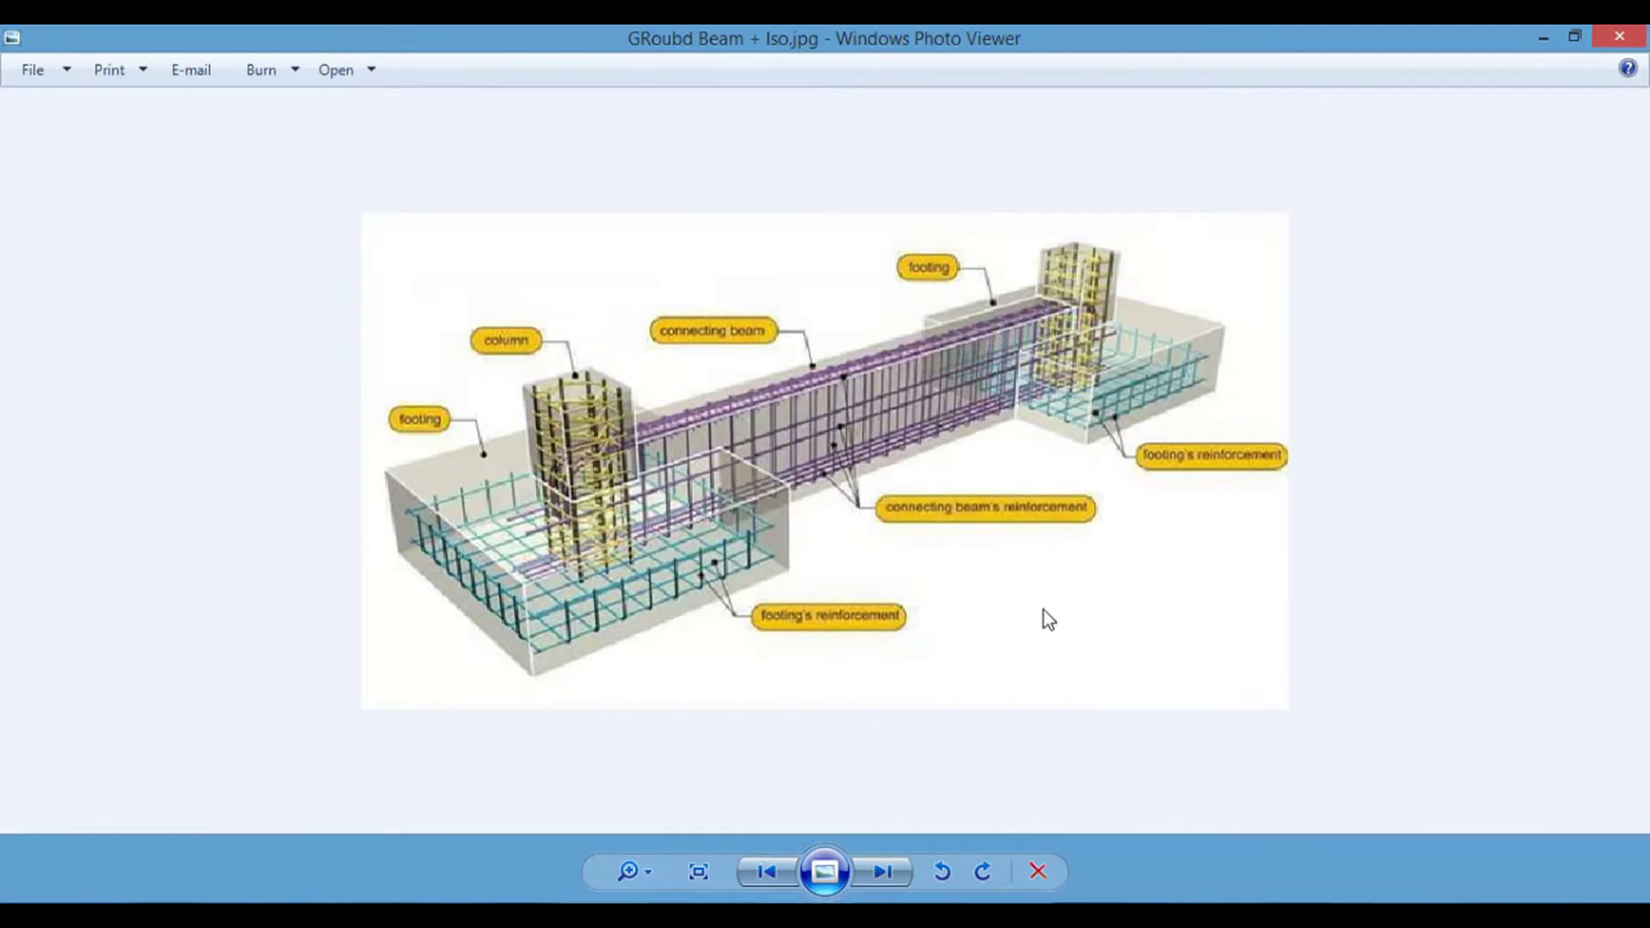
pyautogui.scroll(1, 1043, 611)
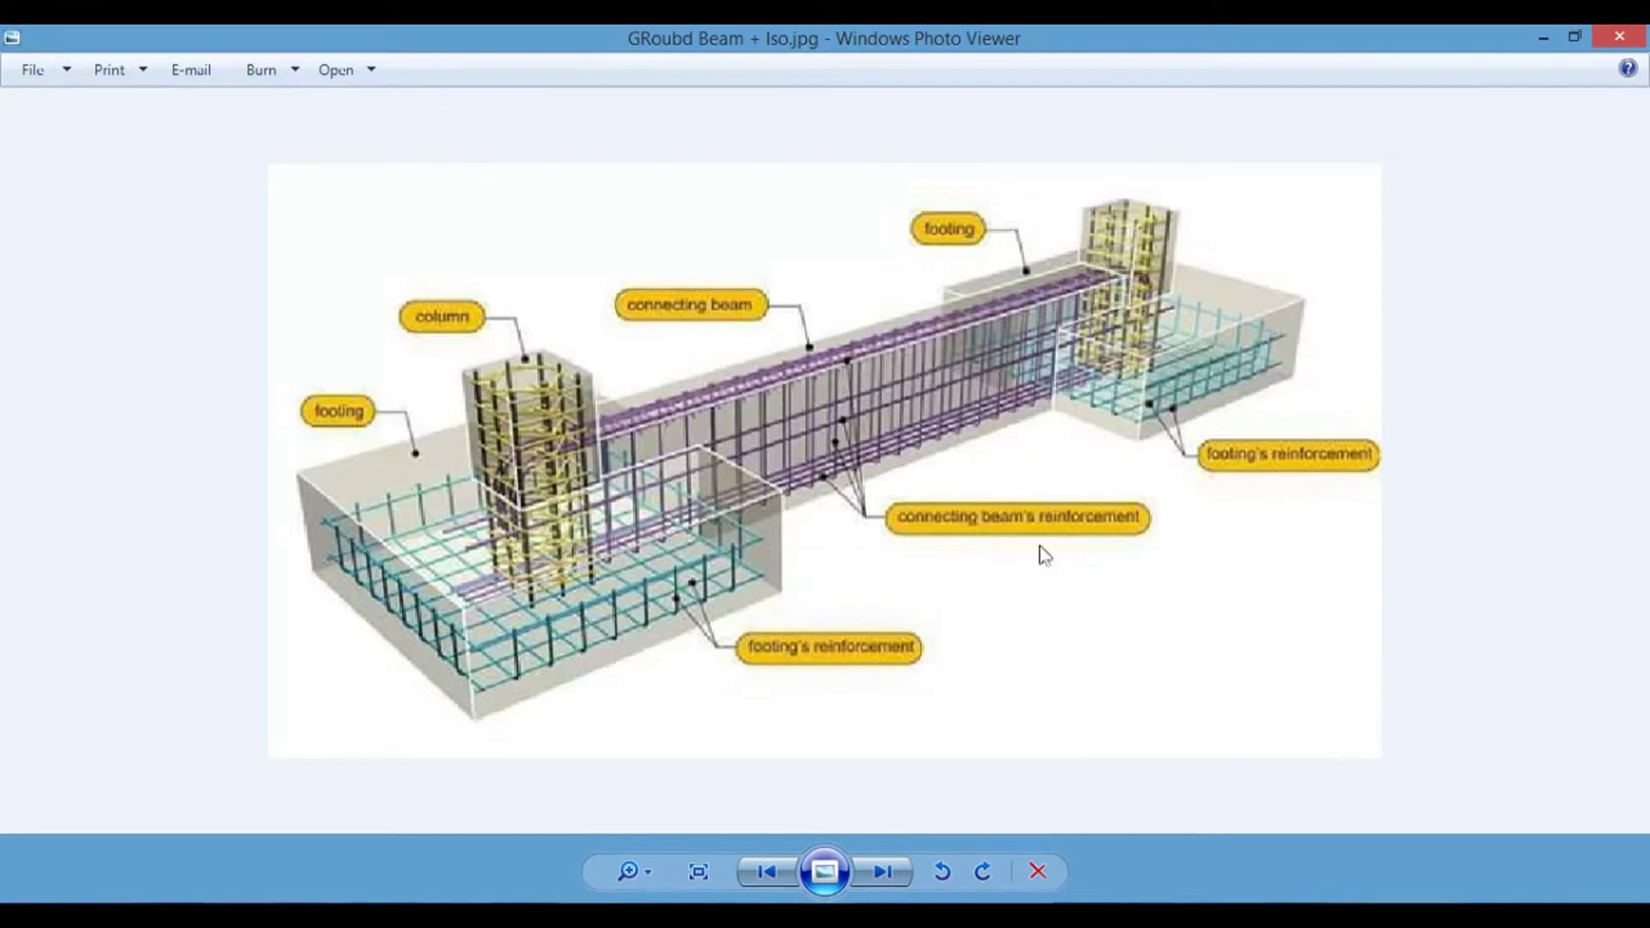
# - Examine the beam bars and stirrups in Ground Beam.jpg and the site reinforcement in Smell (2).jpg
pyautogui.click(885, 872)
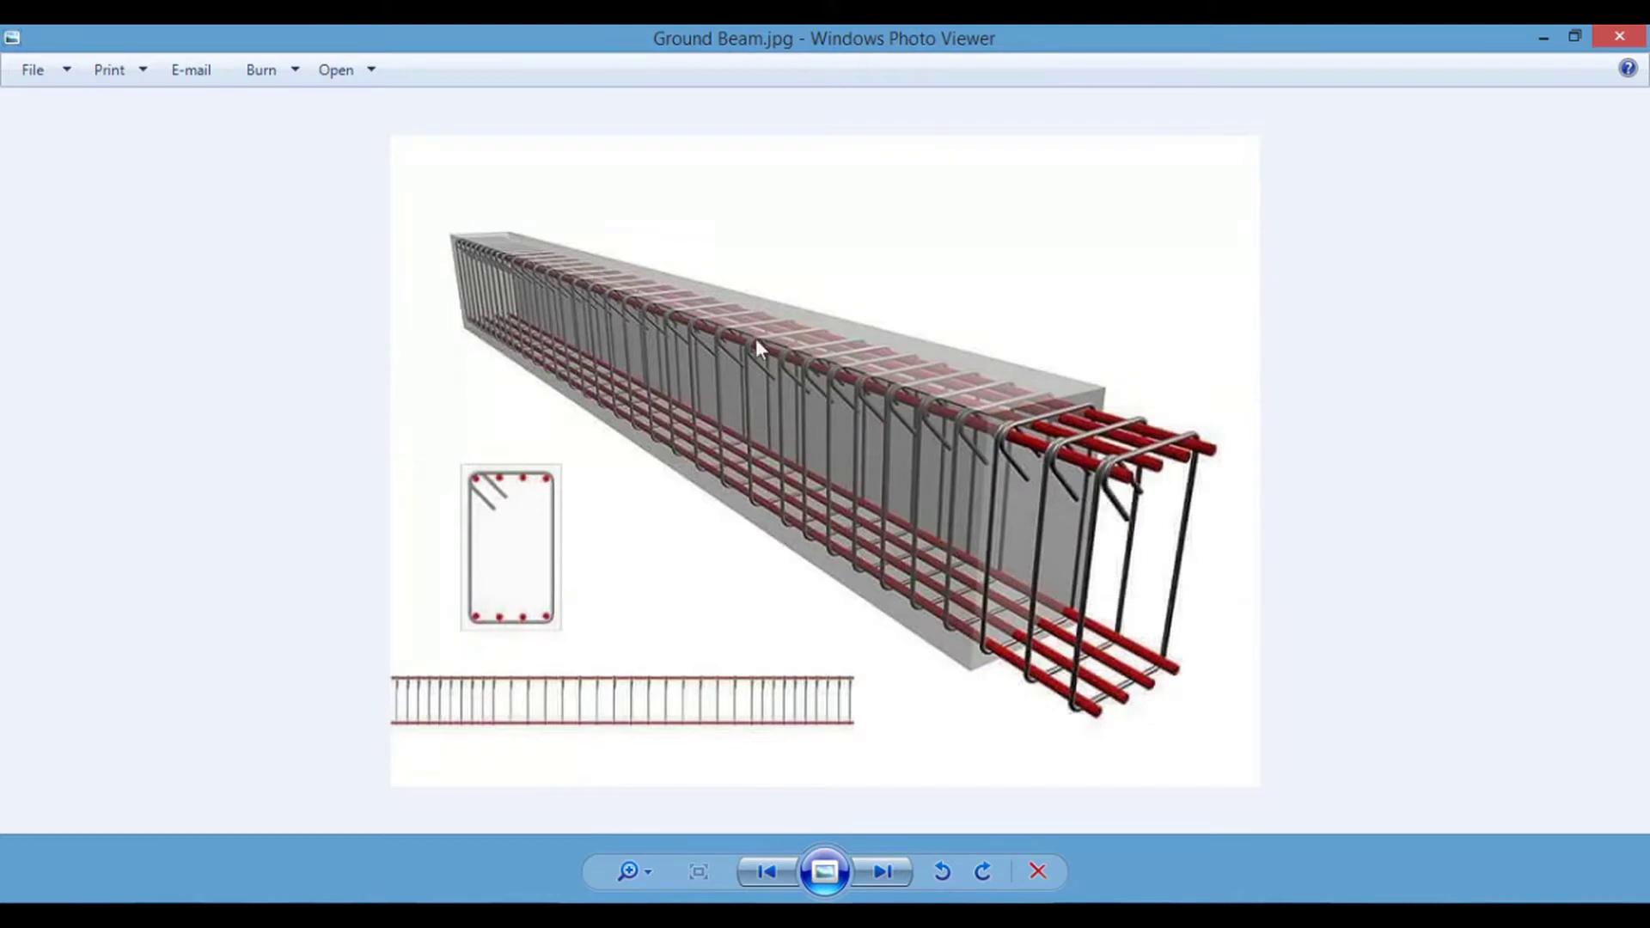
pyautogui.click(882, 872)
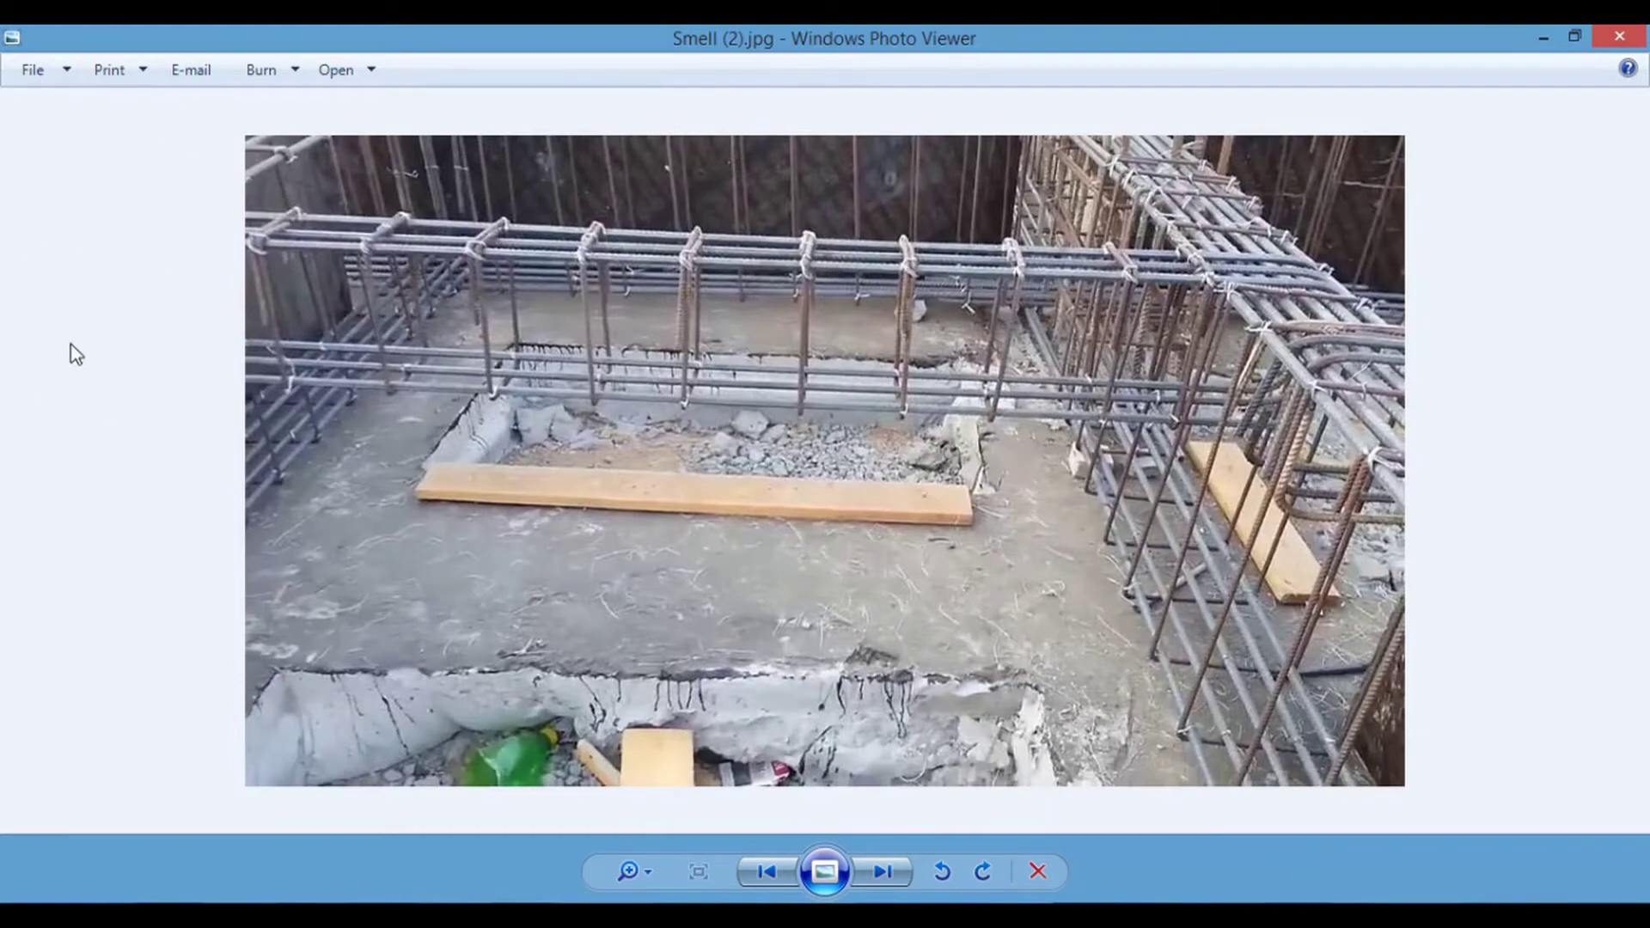
pyautogui.scroll(1, 1265, 364)
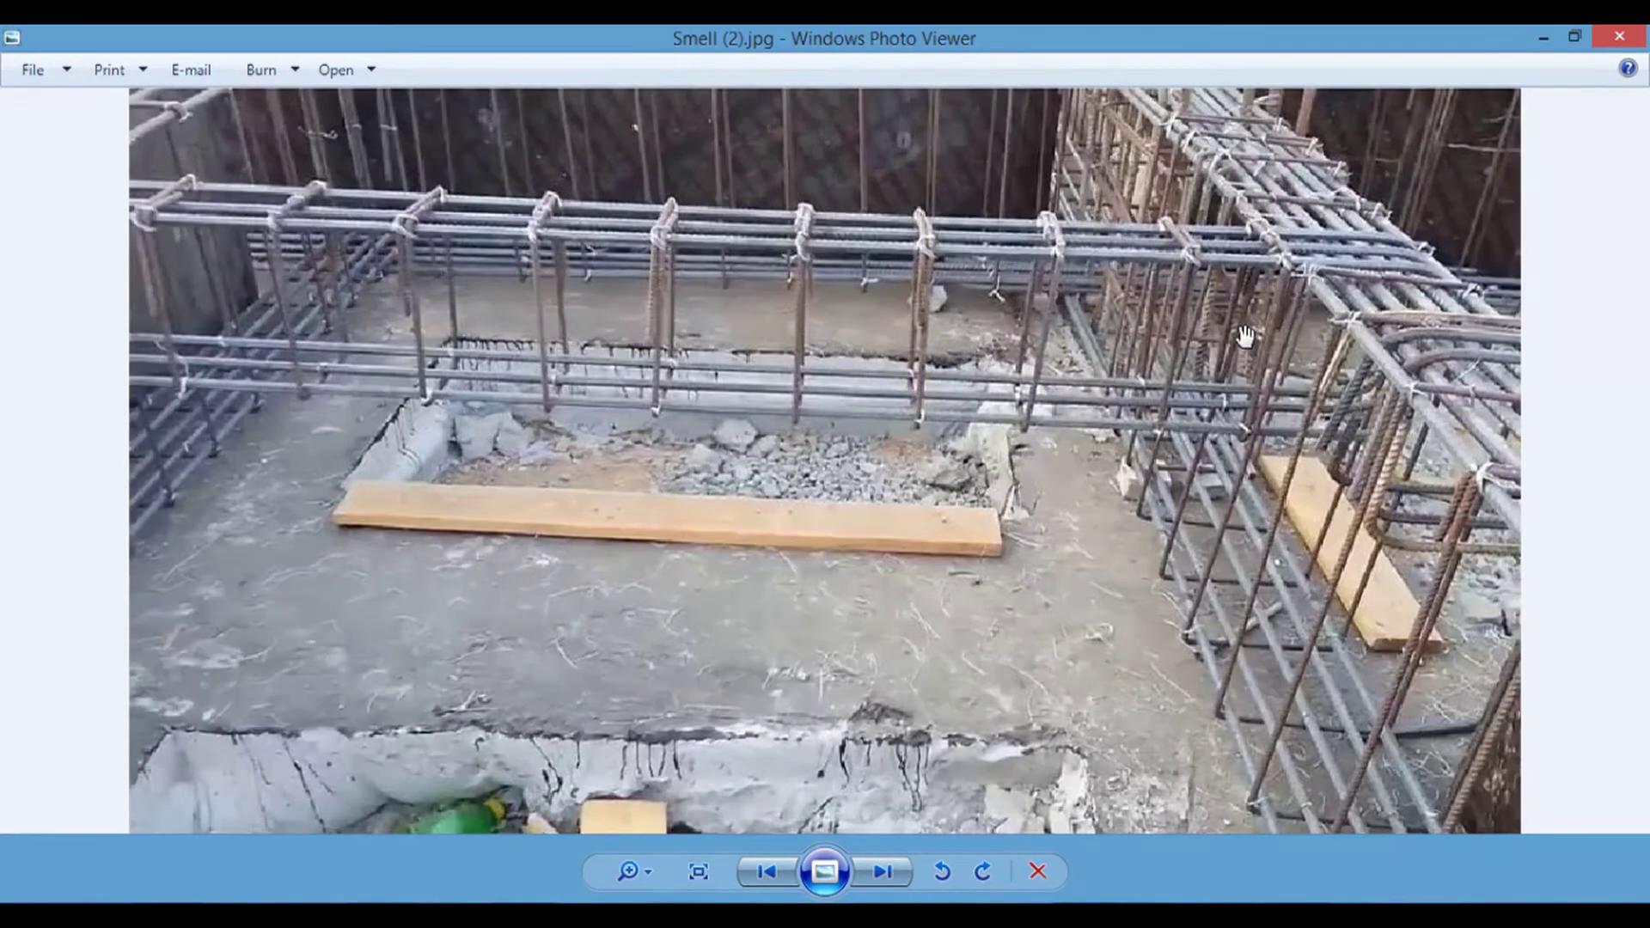
pyautogui.scroll(1, 1365, 286)
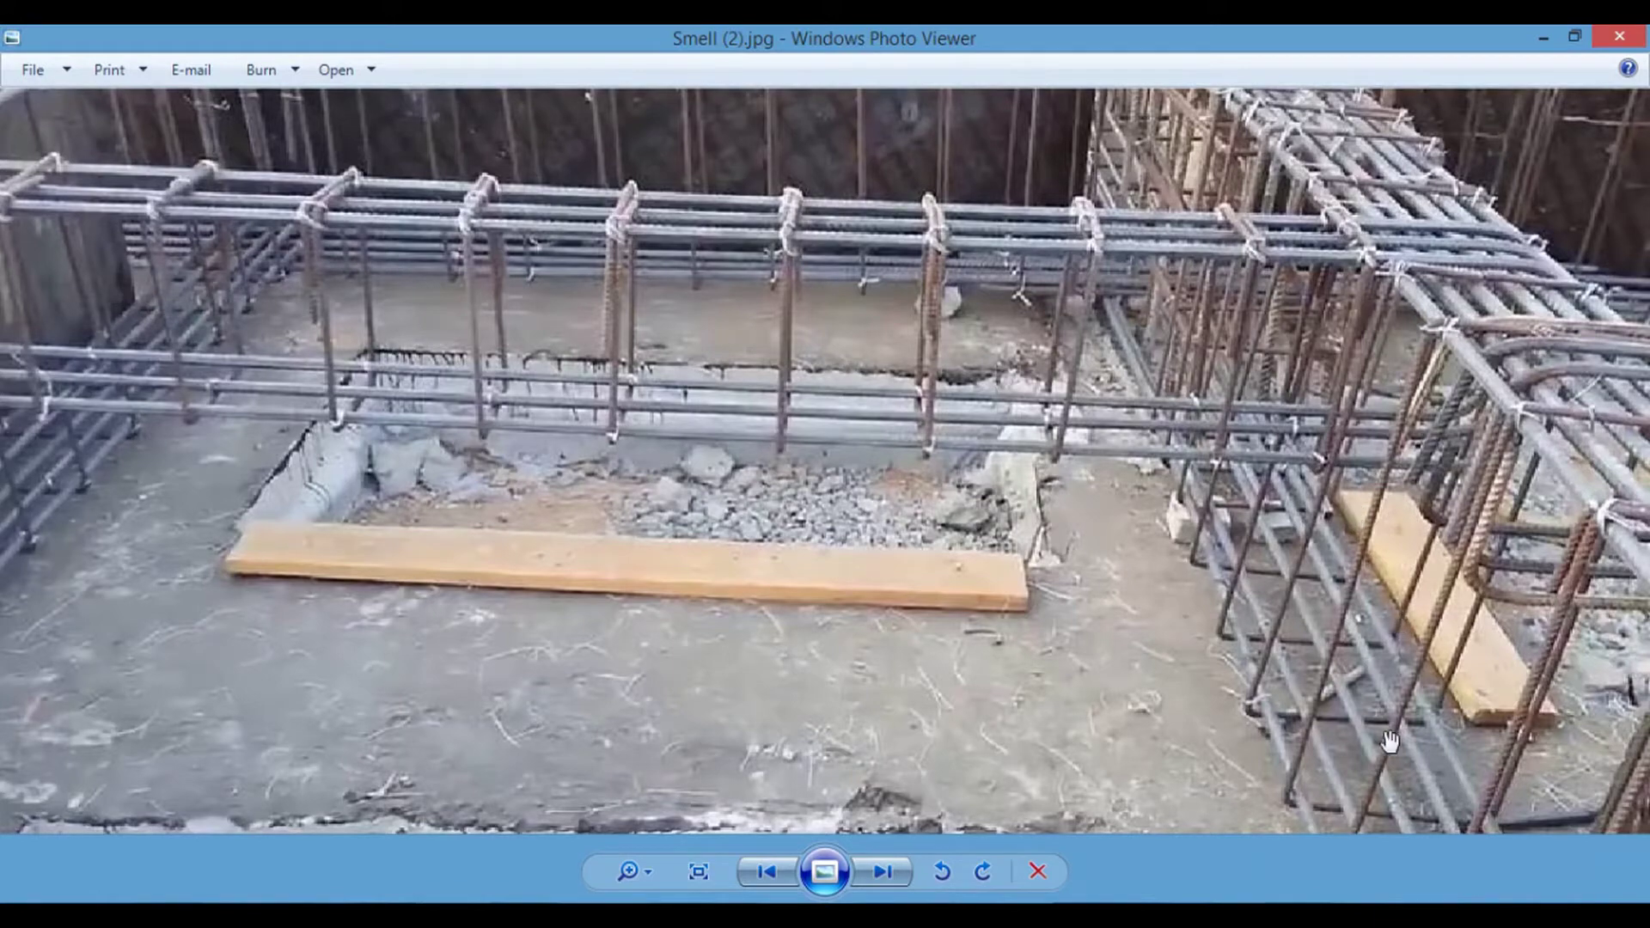
pyautogui.scroll(-2, 1316, 740)
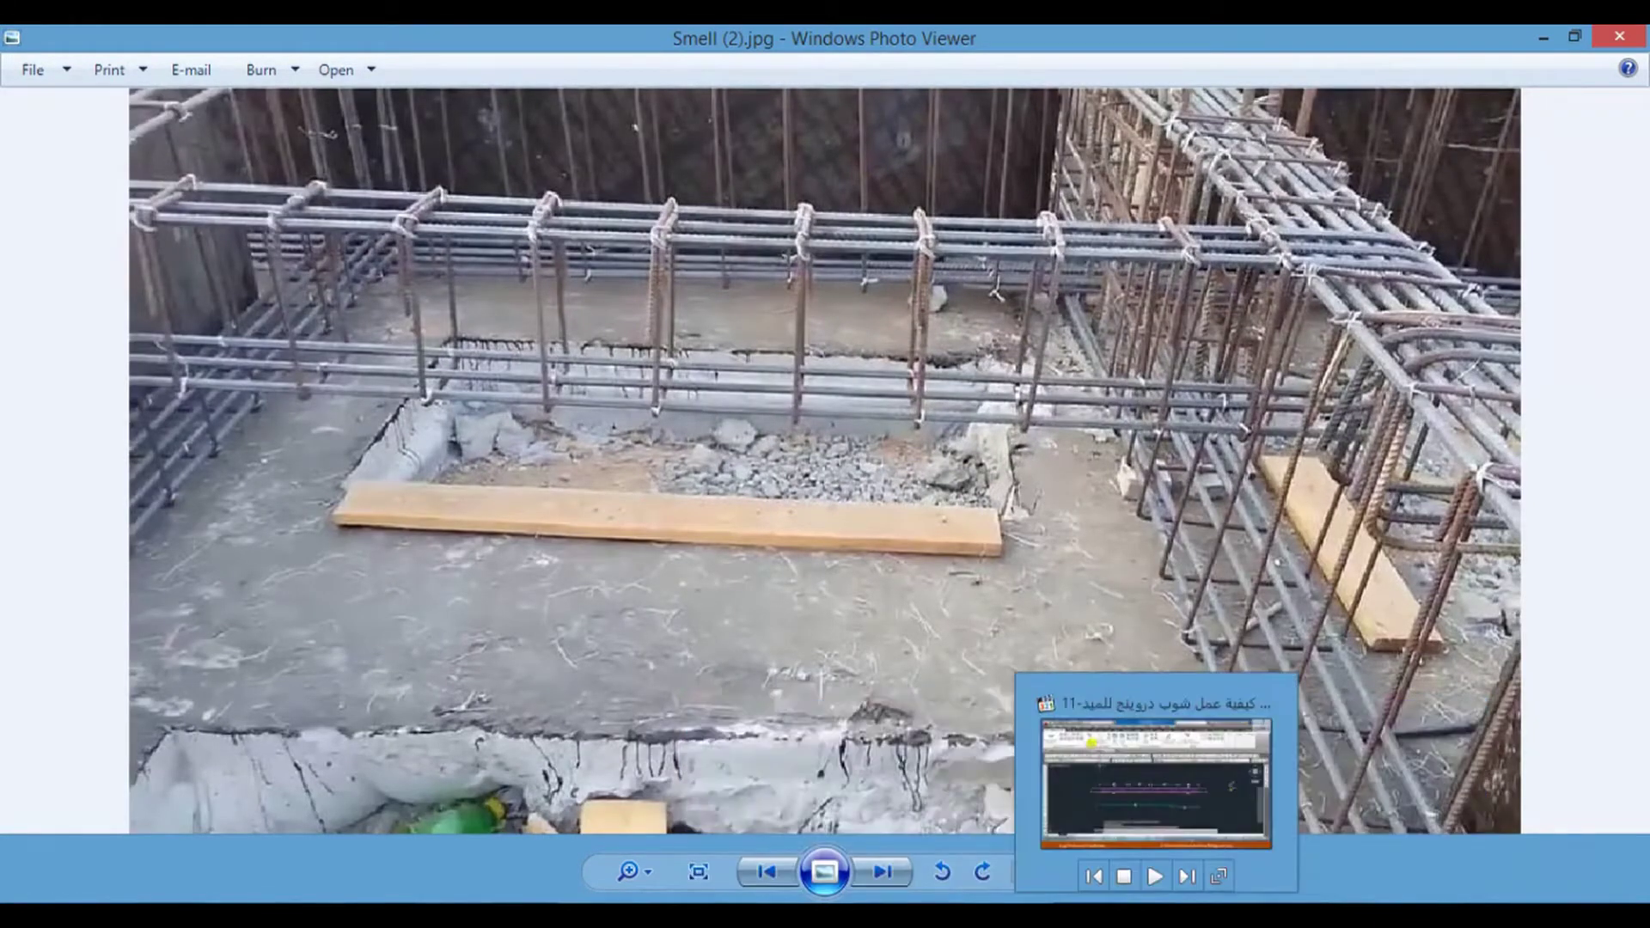
# - Switch to Shop drawing Project.dwg in AutoCAD and highlight the secondary tie beam spanning between axes 1 and 2, then clear the selection
pyautogui.moveTo(1087, 917)
pyautogui.click(1371, 821)
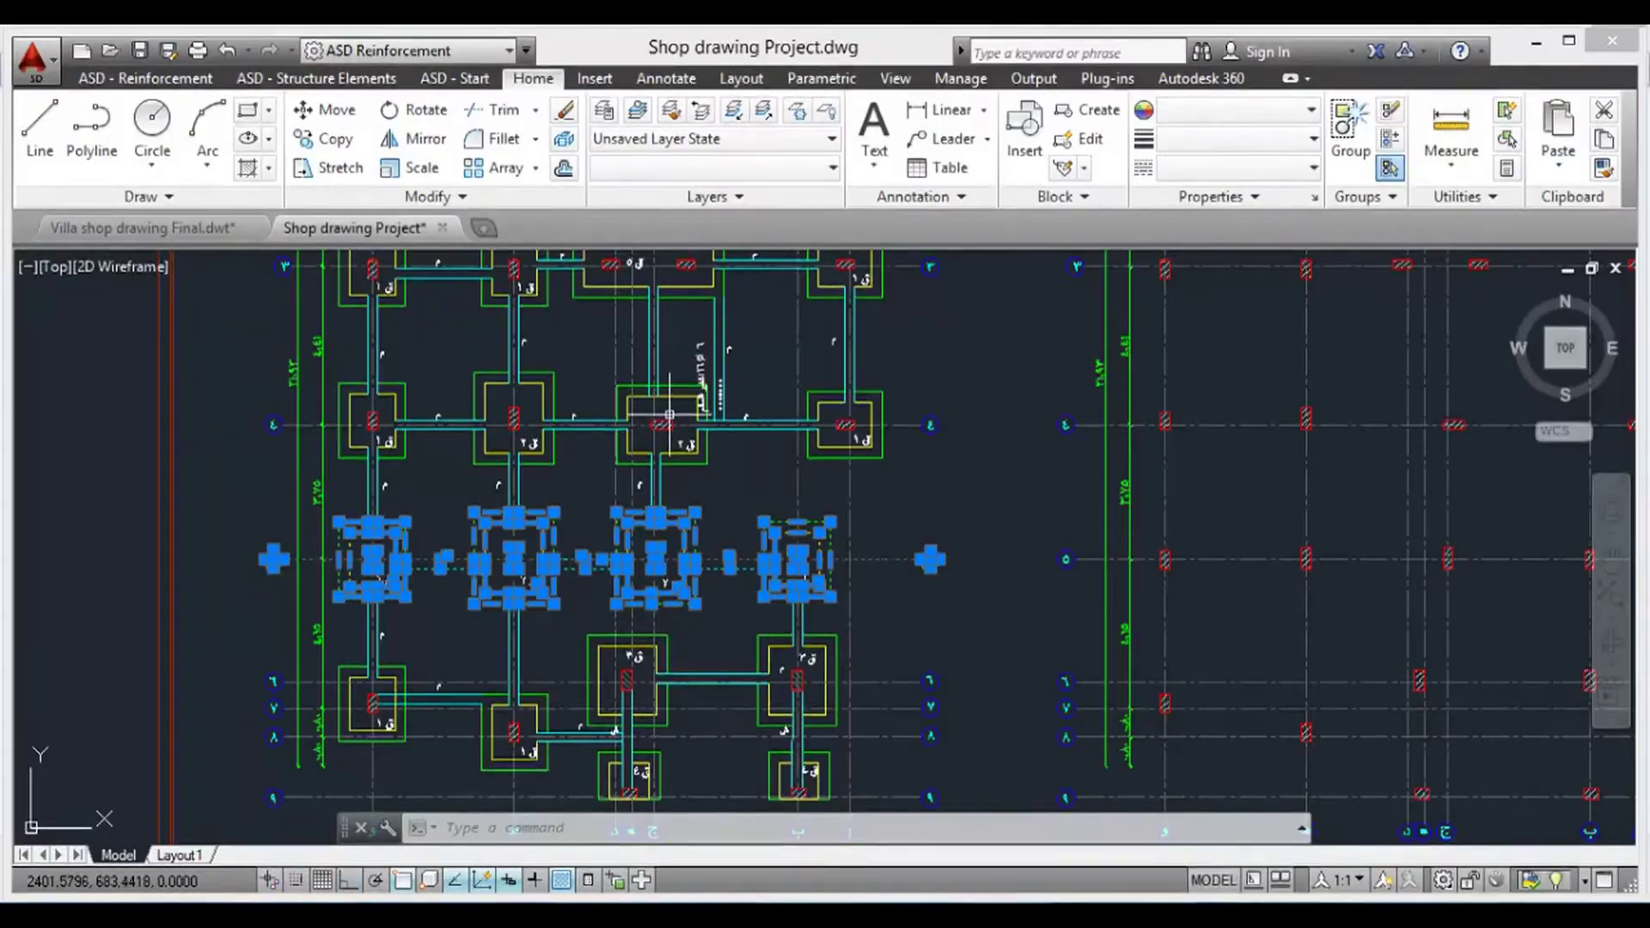
pyautogui.moveTo(689, 479); pyautogui.dragTo(708, 564, button='middle')
pyautogui.moveTo(831, 381)
pyautogui.mouseDown(button='middle')
pyautogui.moveTo(852, 505)
pyautogui.moveTo(811, 438)
pyautogui.mouseUp(button='middle')
pyautogui.scroll(4, 813, 427)
pyautogui.moveTo(832, 346); pyautogui.dragTo(803, 438, button='middle')
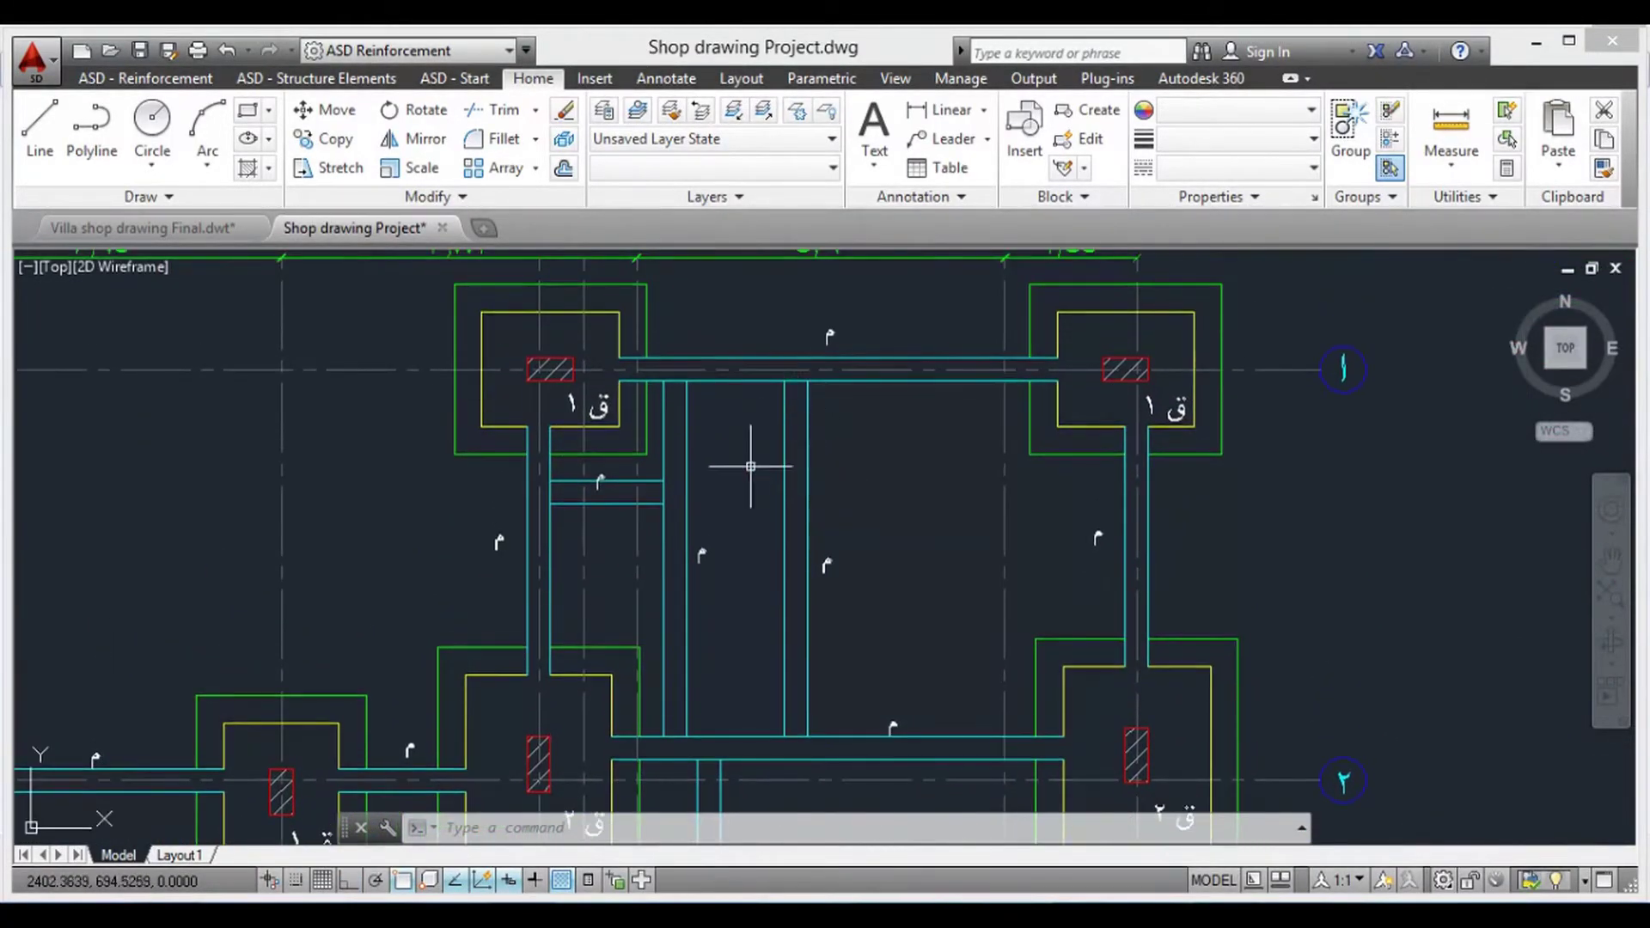
pyautogui.click(821, 533)
pyautogui.click(762, 468)
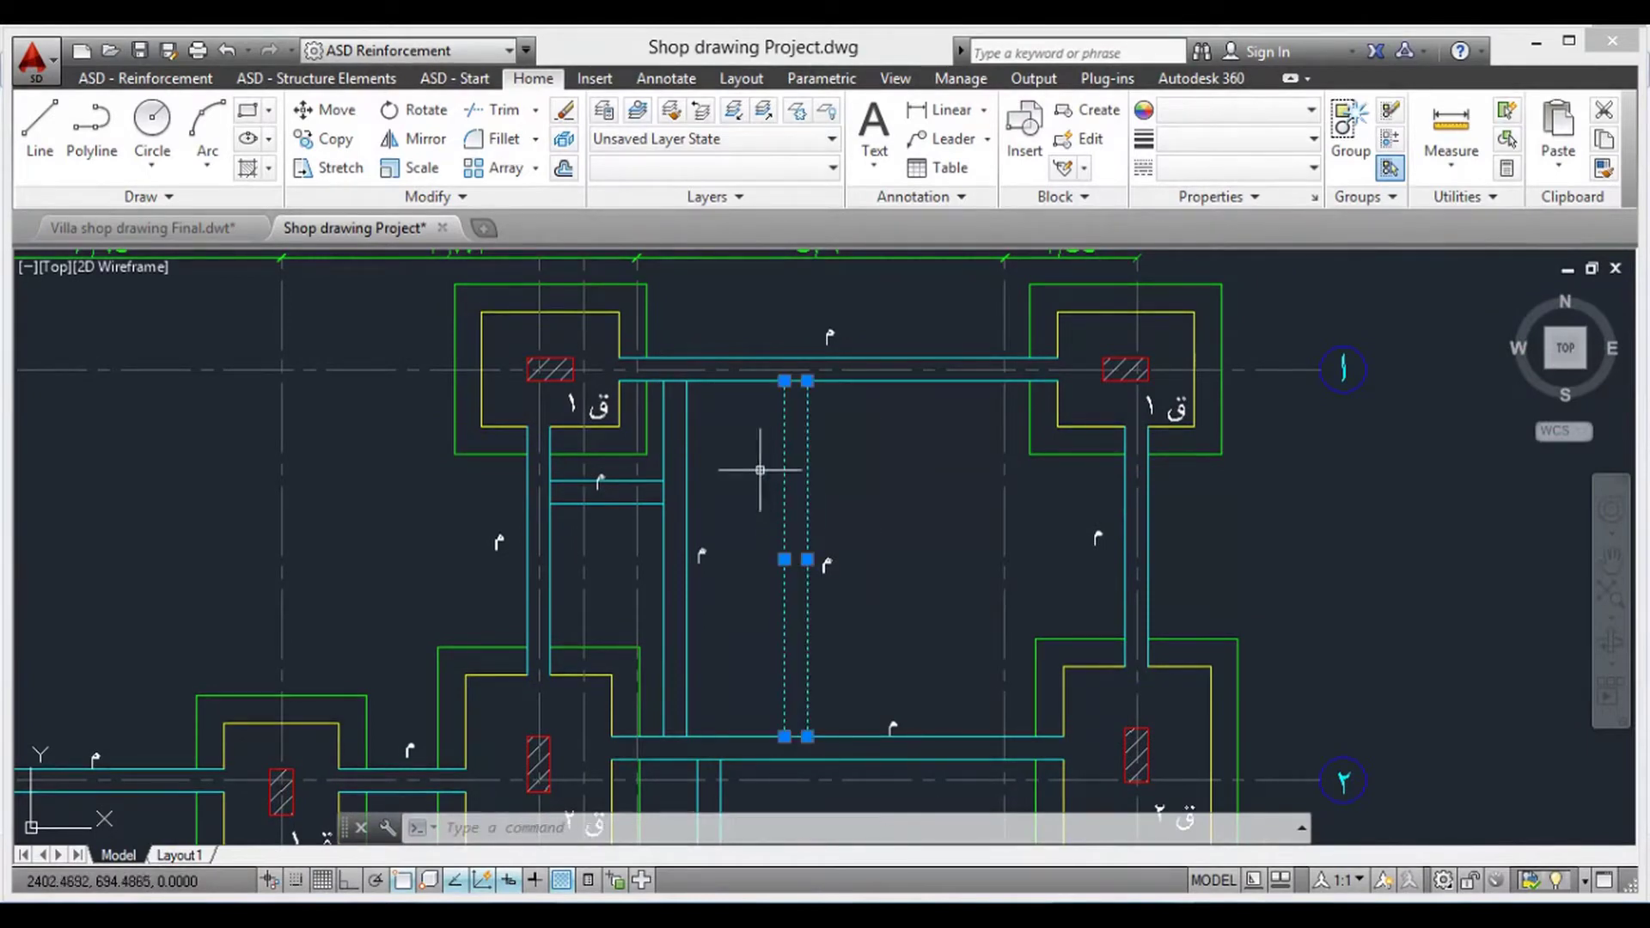
pyautogui.press('Escape')
# - Highlight the axis 2 tie beam that supports the secondary beams, and clear the selection
pyautogui.moveTo(886, 638); pyautogui.dragTo(852, 442, button='middle')
pyautogui.click(903, 578)
pyautogui.click(867, 517)
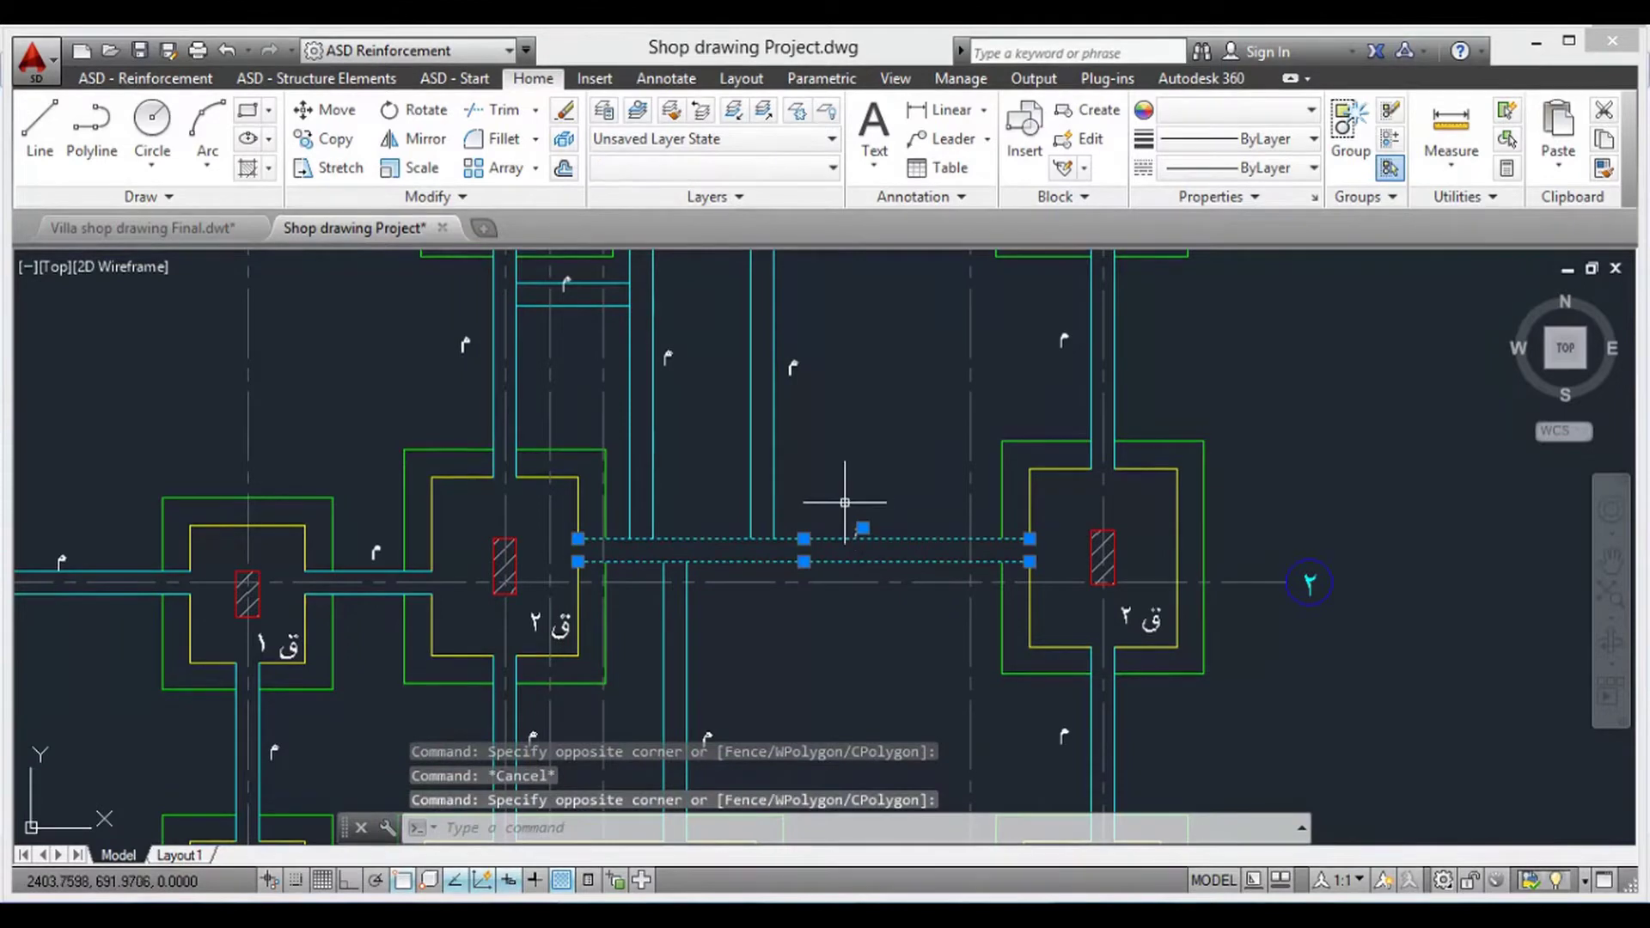
pyautogui.scroll(-5, 833, 547)
pyautogui.press('Escape')
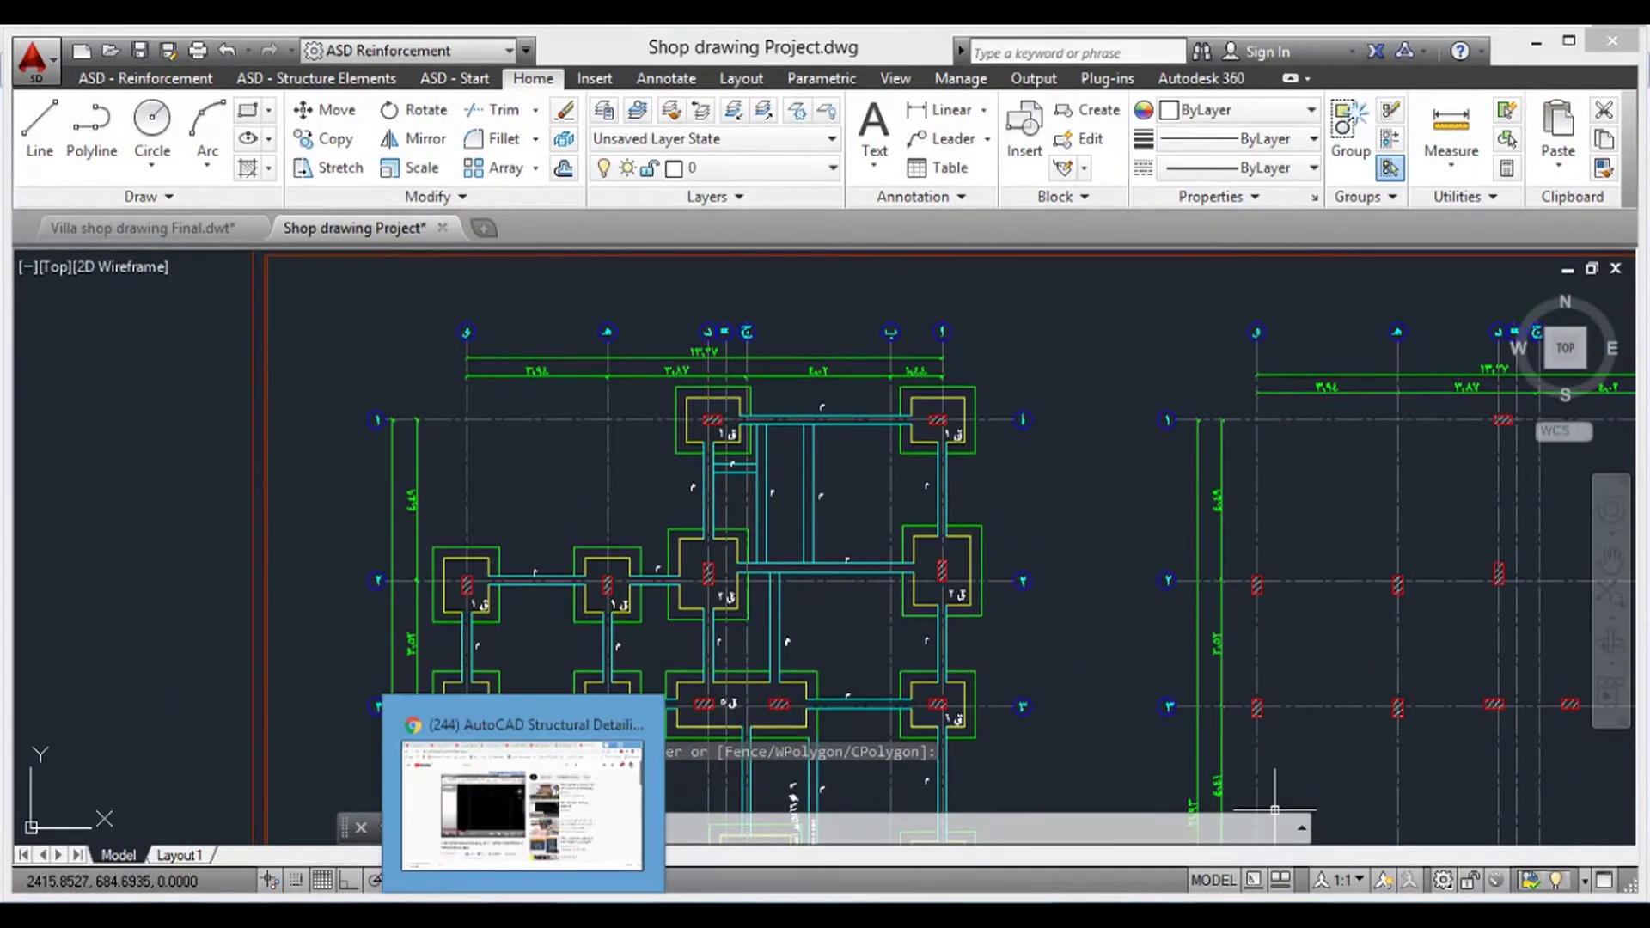
# - Switch to the ground beam pictures and review the formwork photo Smell (3).jpg, the footing-and-beam isometric and the beam reinforcement view
pyautogui.moveTo(1087, 913)
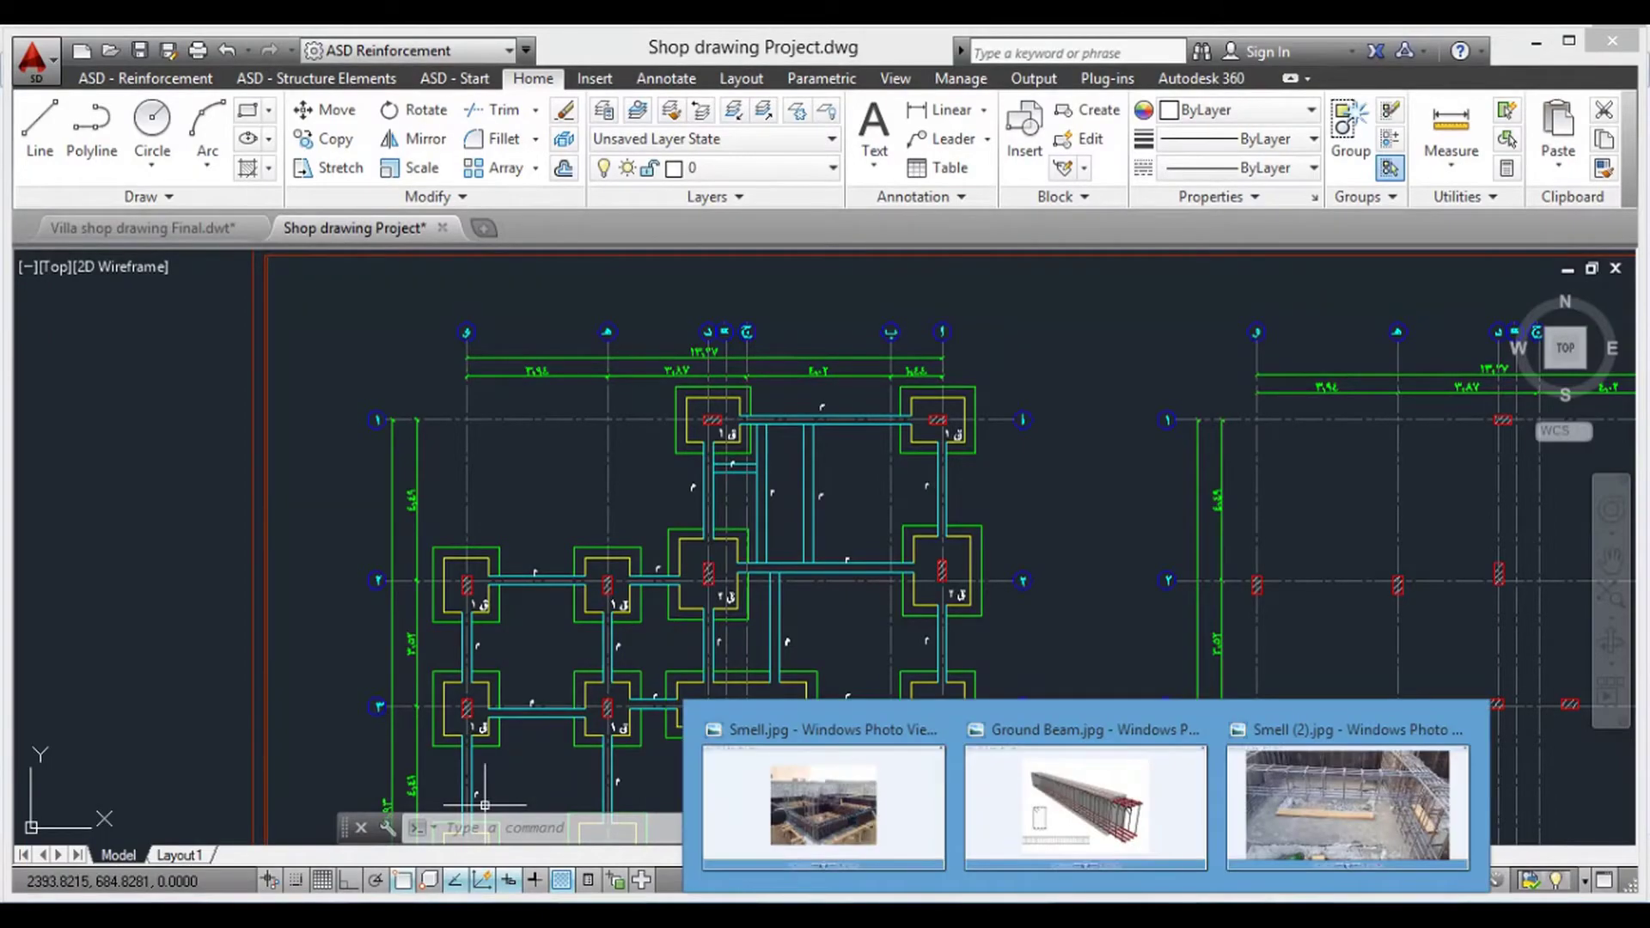
pyautogui.click(1160, 864)
pyautogui.click(885, 868)
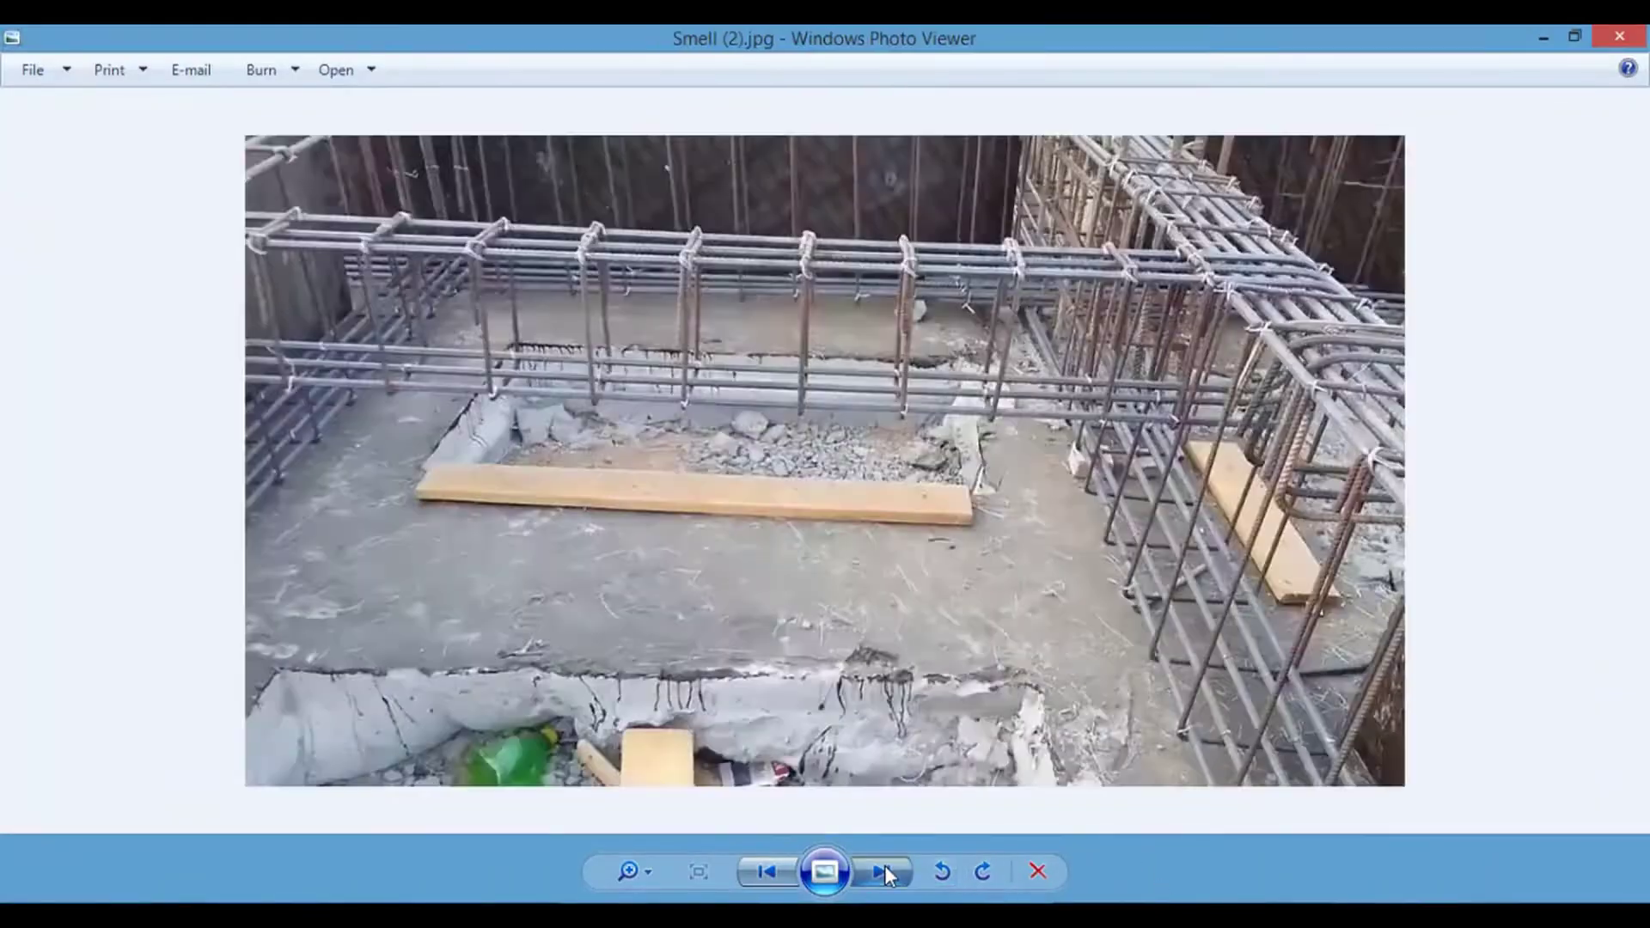
pyautogui.click(884, 867)
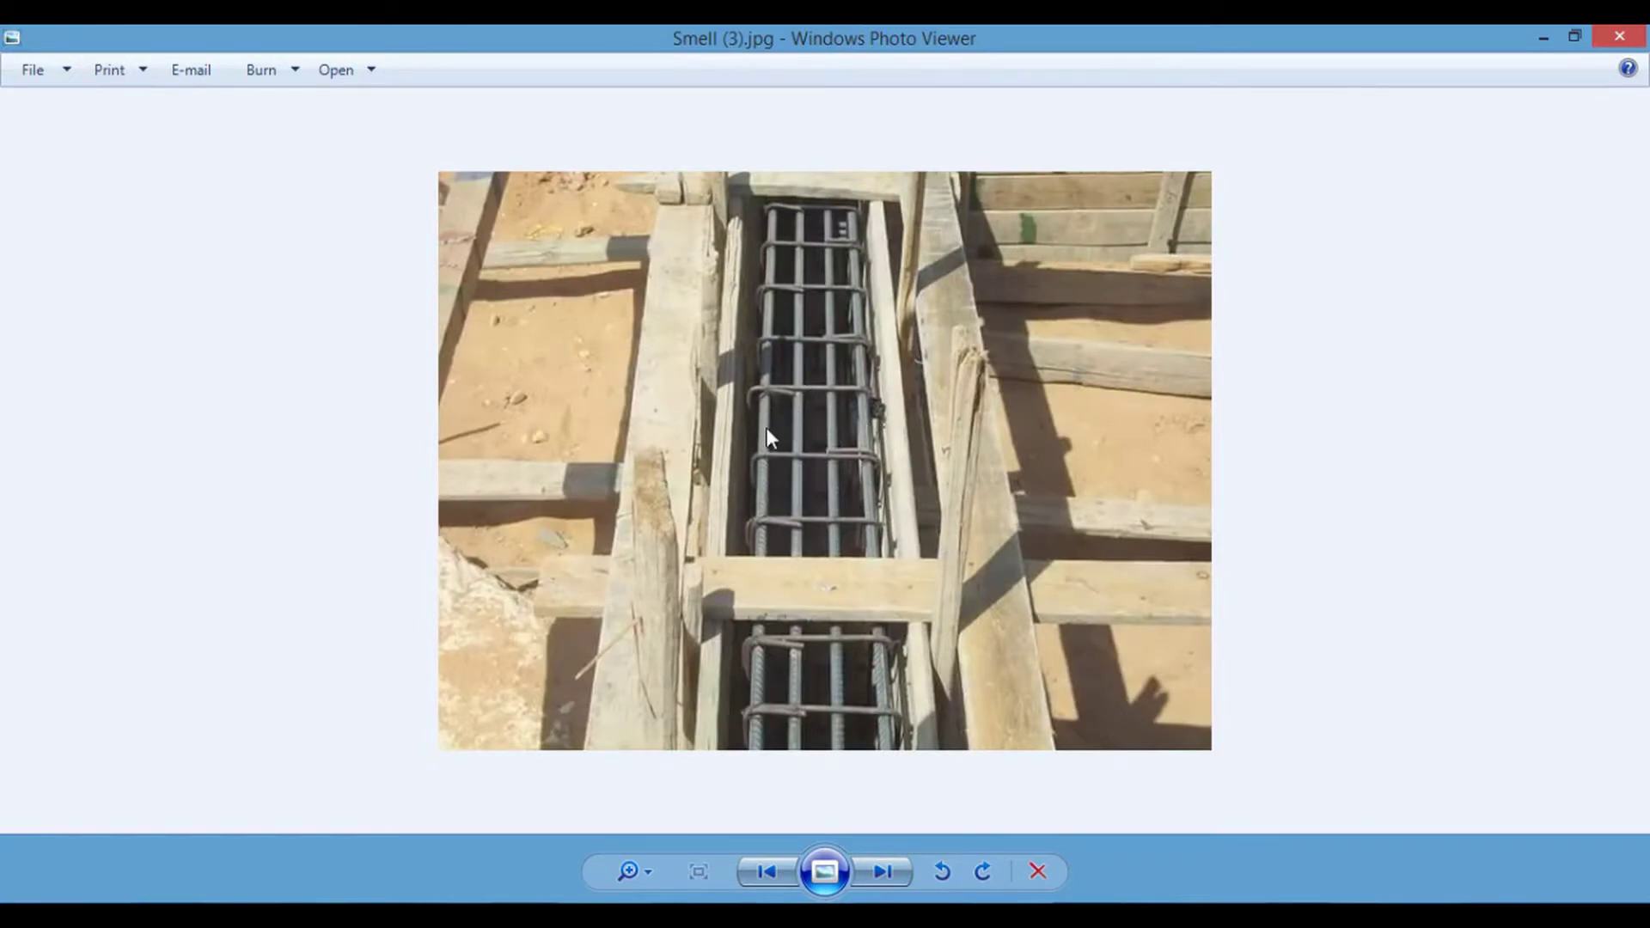
pyautogui.click(886, 874)
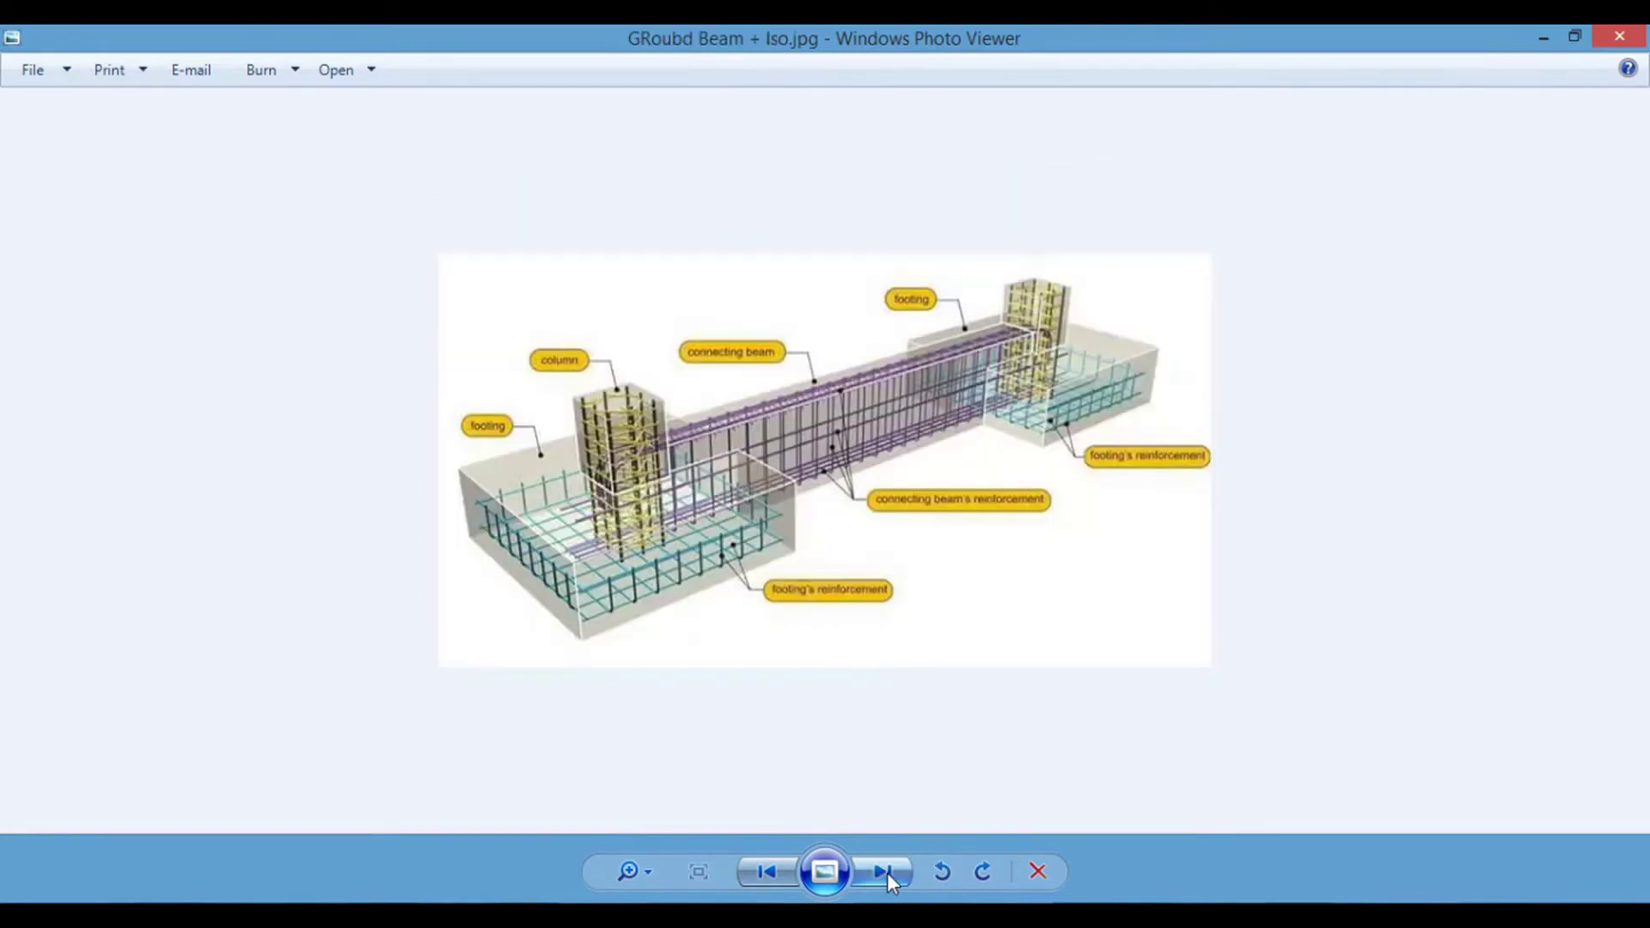
pyautogui.click(886, 874)
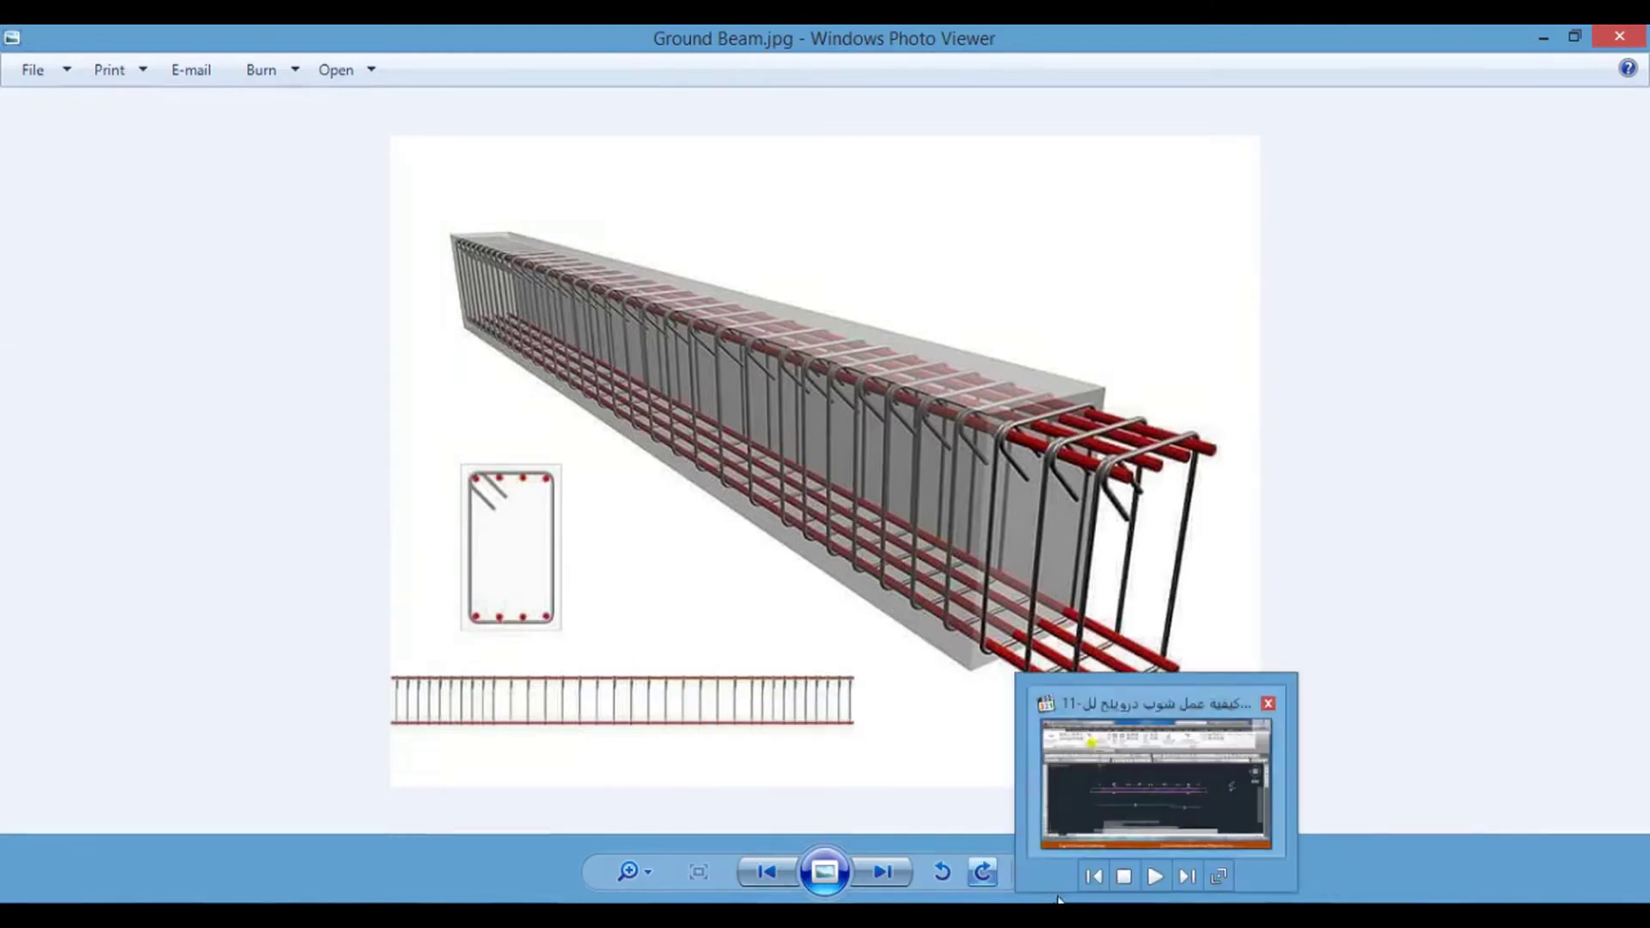
# - Switch to Villa shop drawing Final.dwt in AutoCAD and examine the continuous beam diagram with the downward load arrow
pyautogui.moveTo(1228, 912)
pyautogui.click(1164, 846)
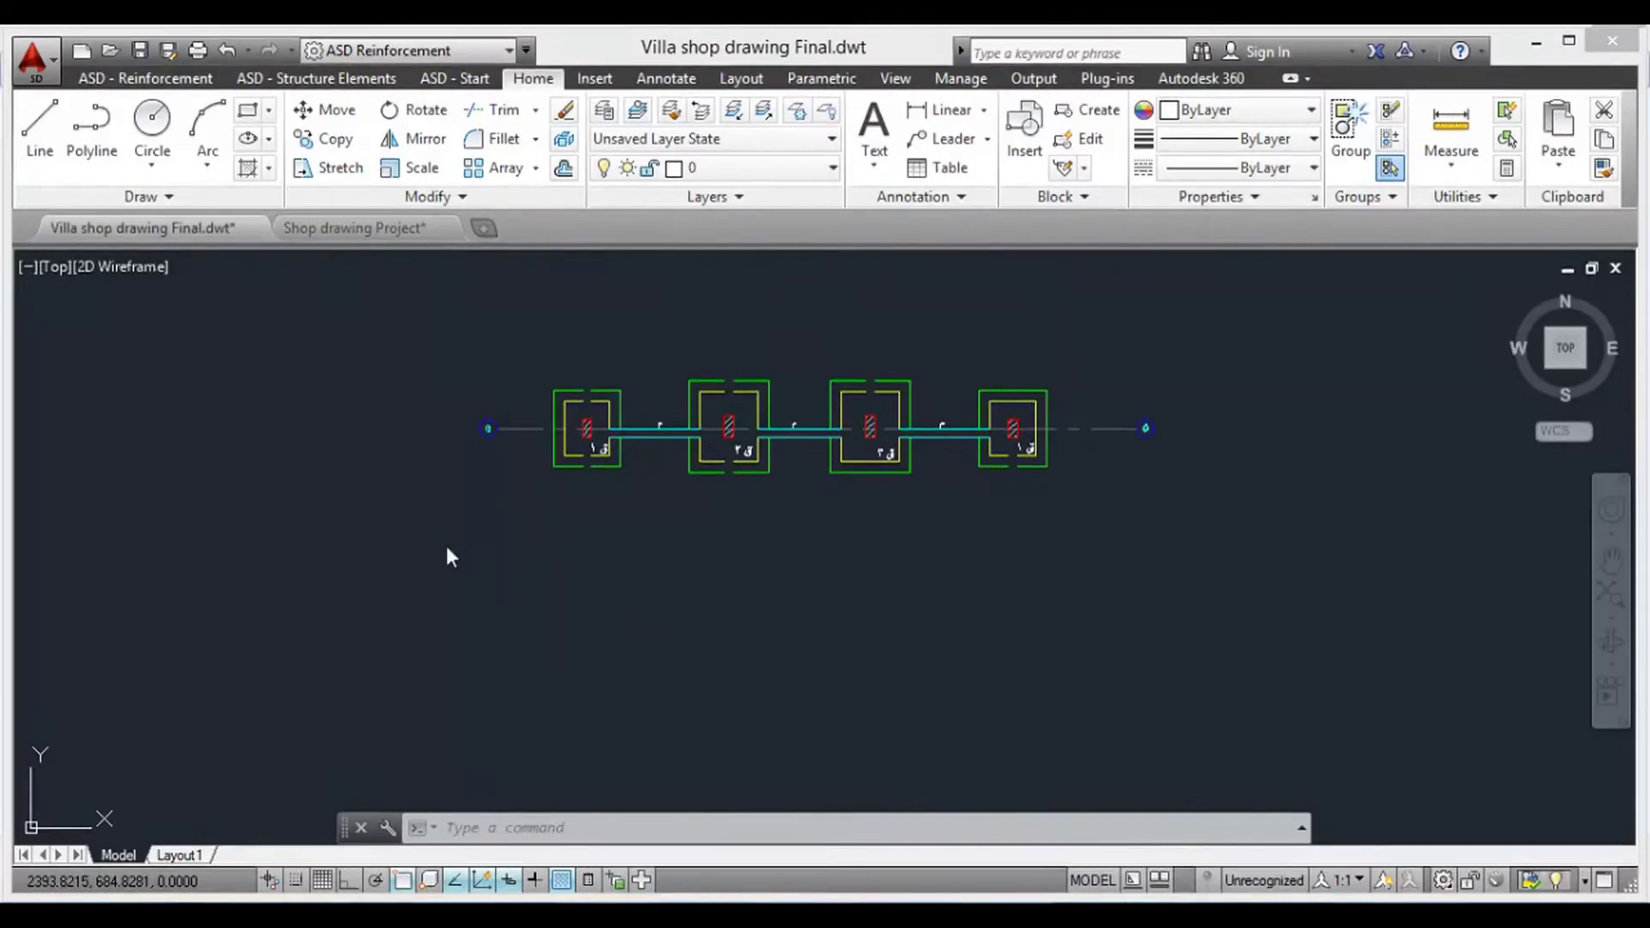
pyautogui.scroll(-2, 446, 545)
pyautogui.moveTo(498, 663); pyautogui.dragTo(869, 595, button='middle')
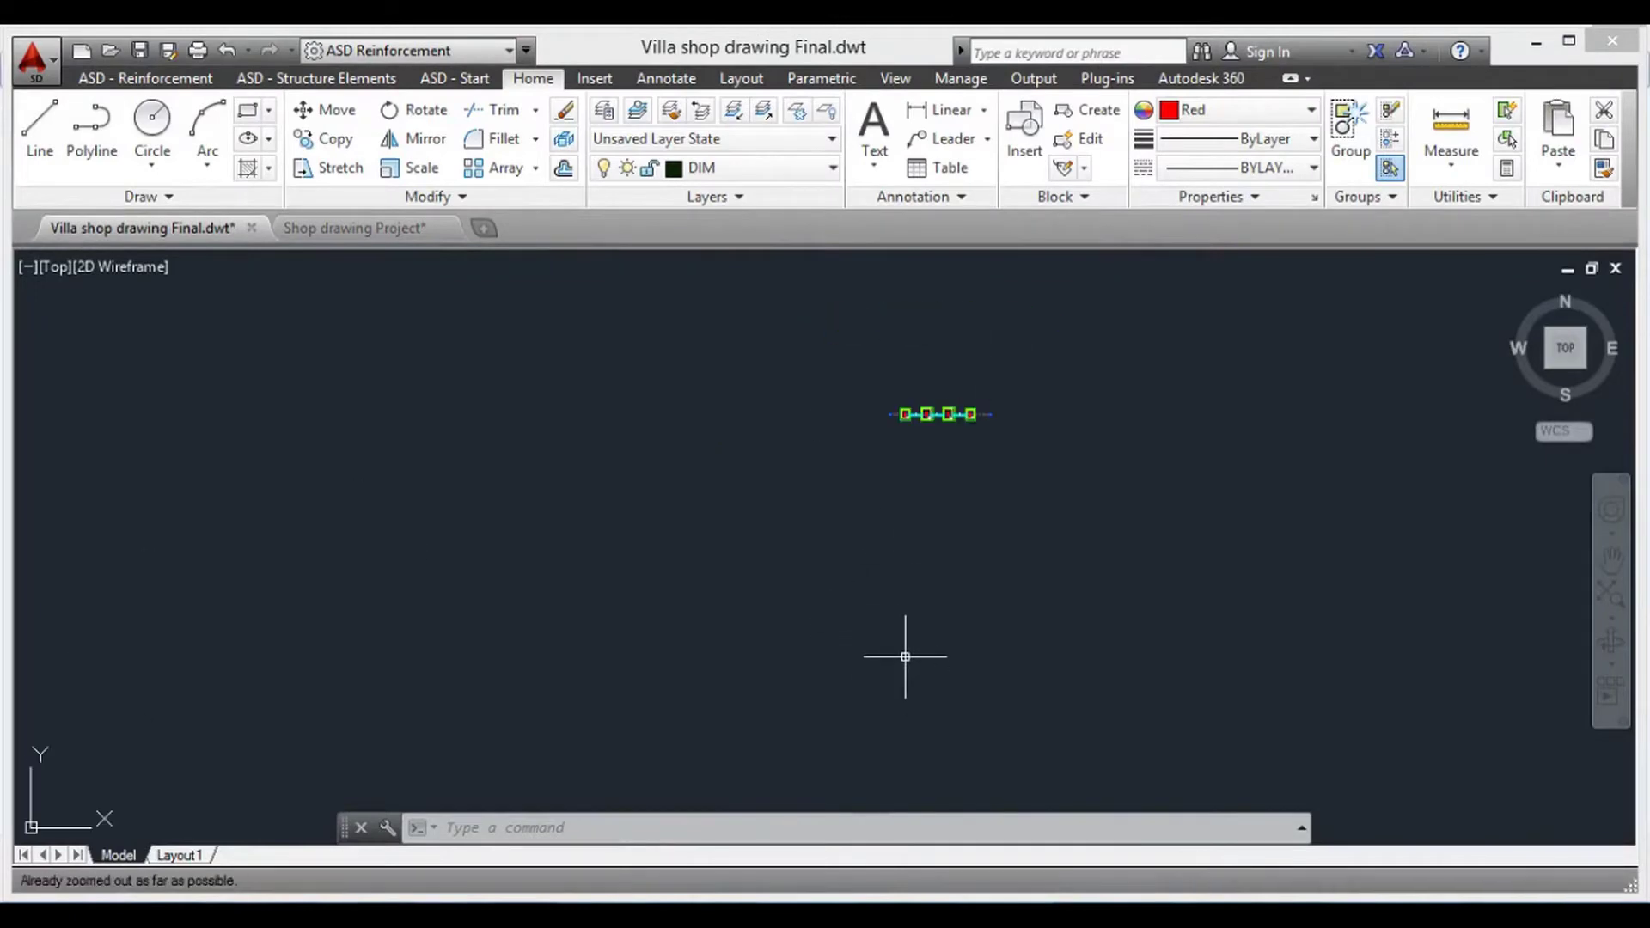
pyautogui.scroll(-3, 903, 656)
pyautogui.moveTo(759, 443); pyautogui.dragTo(327, 344, button='middle')
pyautogui.moveTo(417, 547); pyautogui.dragTo(572, 337, button='middle')
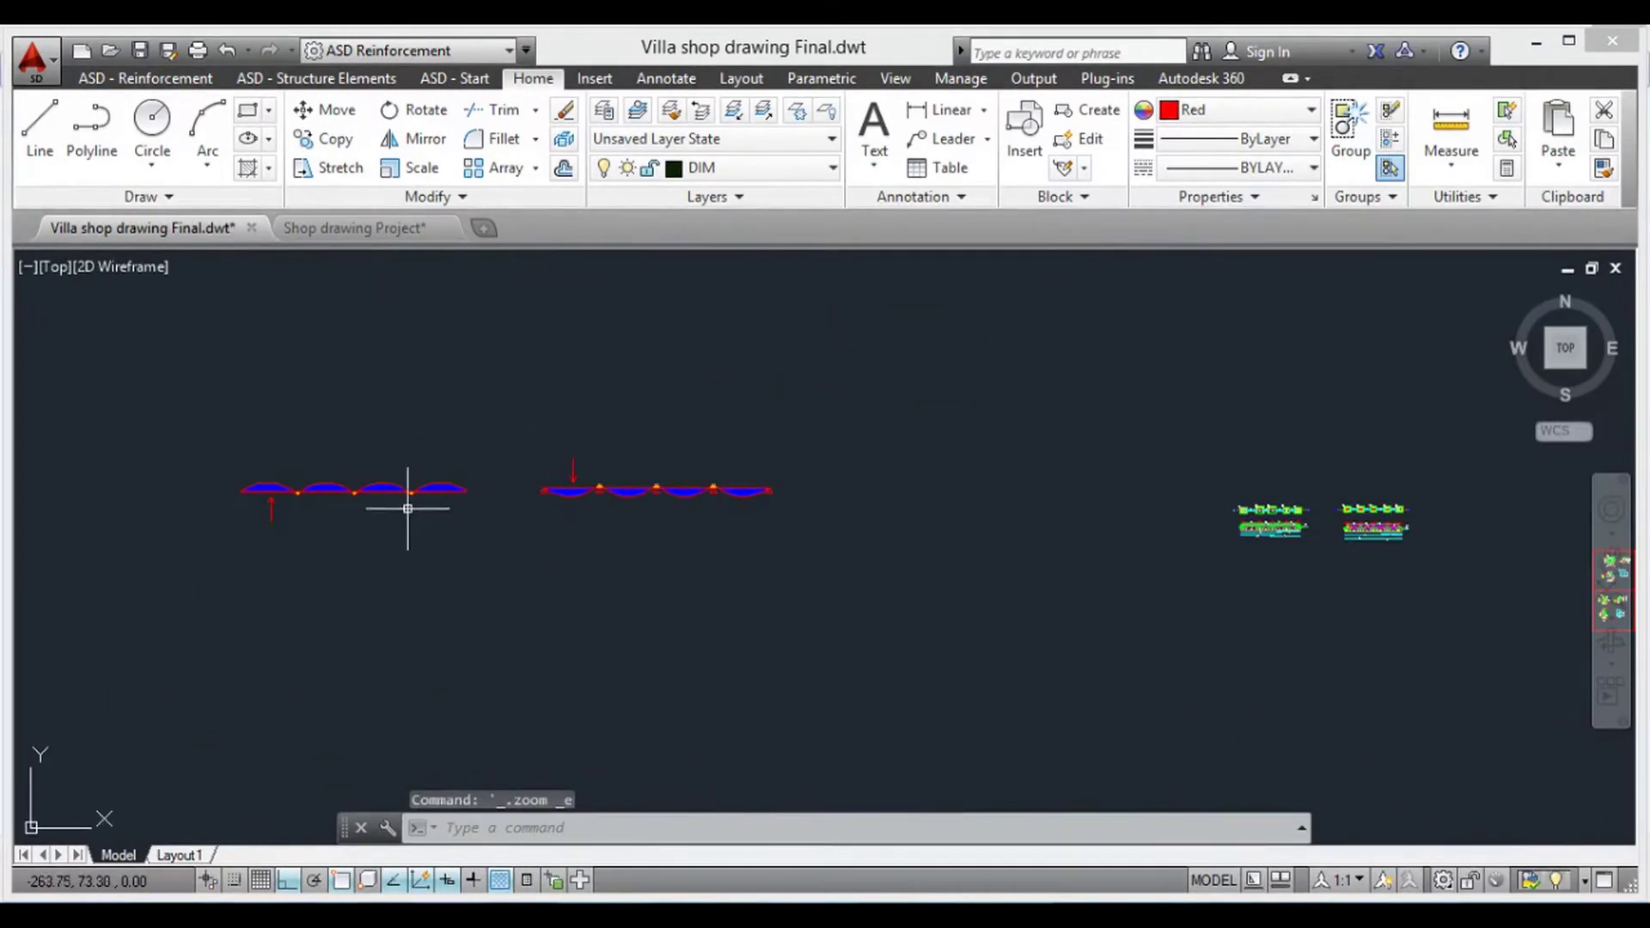
pyautogui.scroll(4, 646, 501)
pyautogui.moveTo(647, 514); pyautogui.dragTo(540, 539, button='middle')
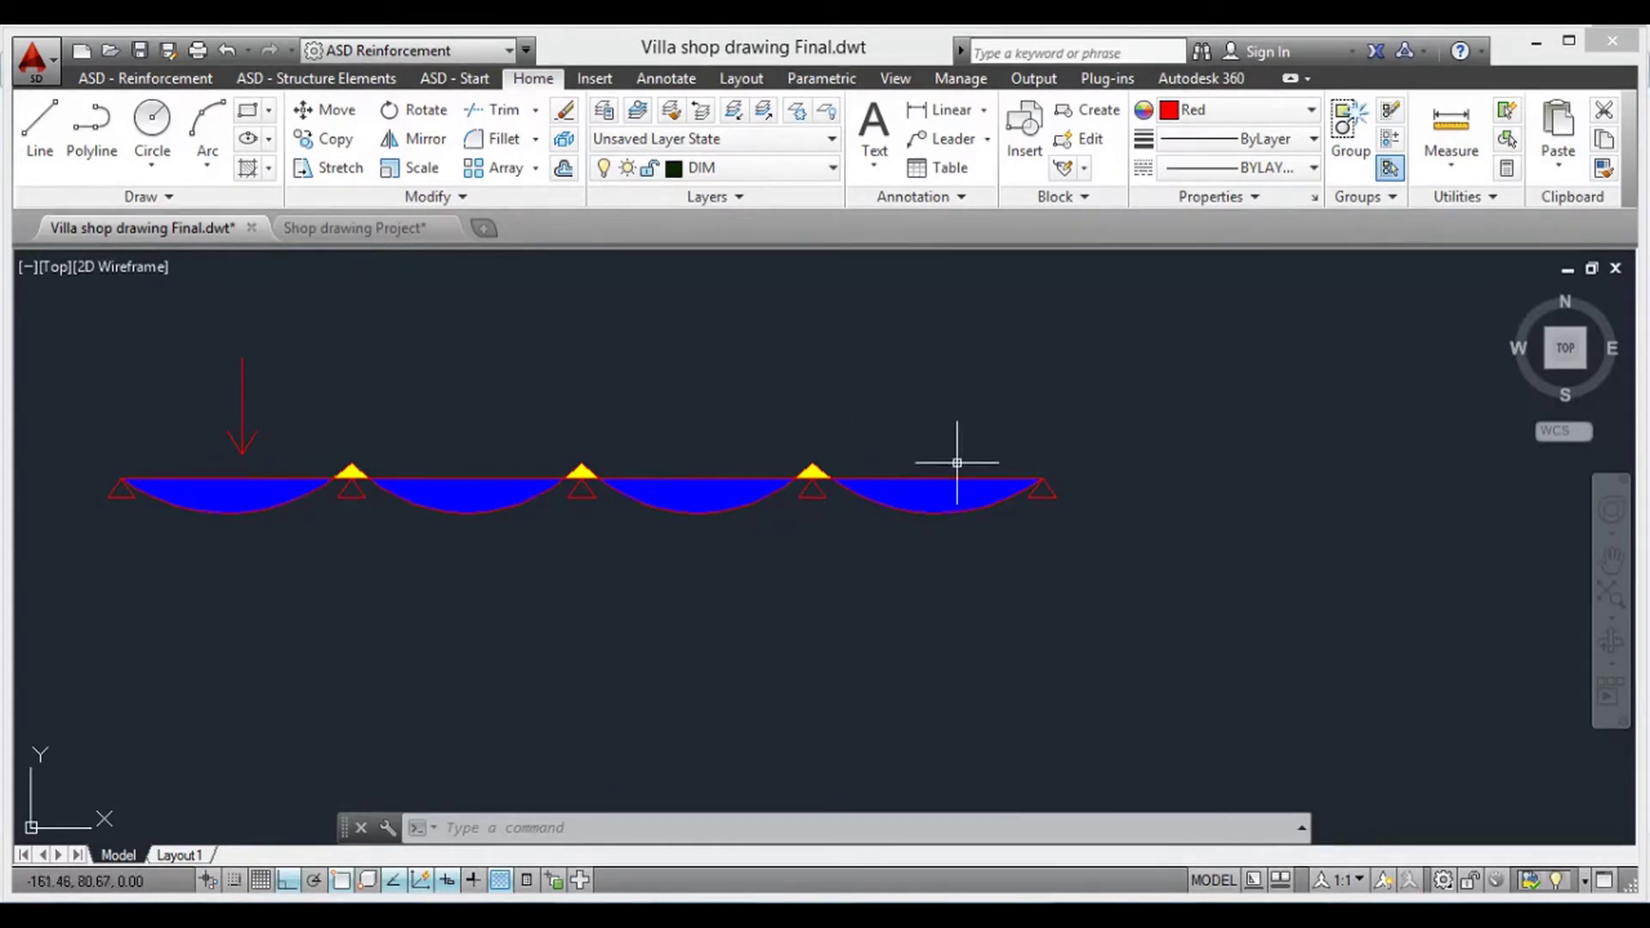
# - Examine the blue span zones and yellow support zones along the continuous beam diagram with the downward load arrow
pyautogui.scroll(4, 830, 490)
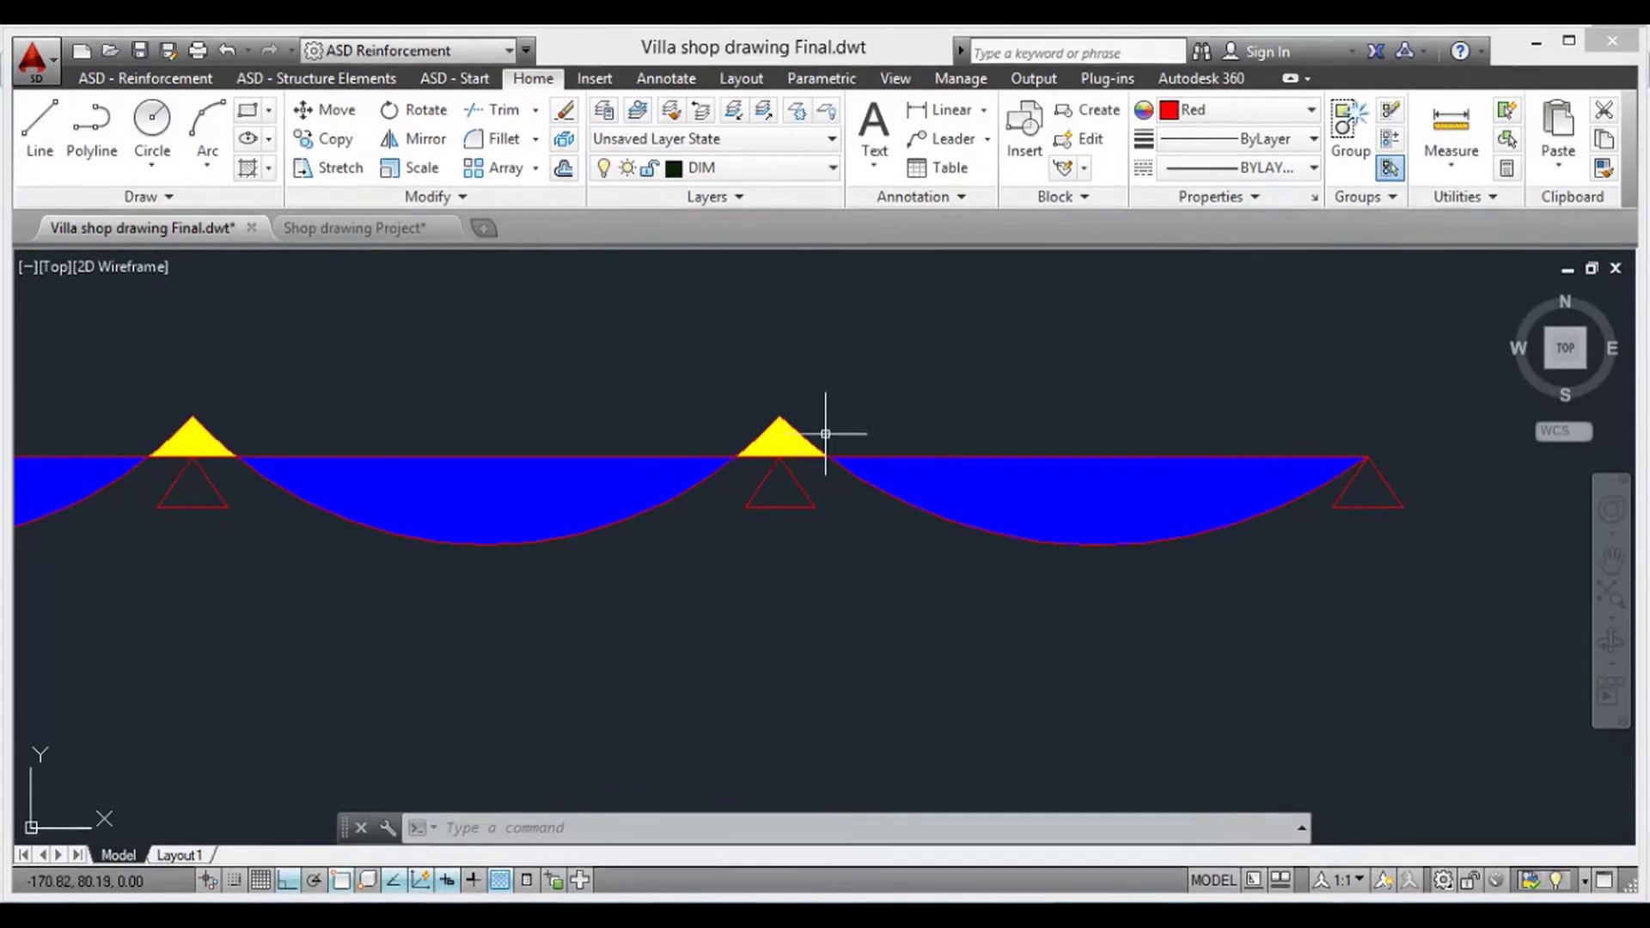
pyautogui.scroll(2, 795, 432)
pyautogui.scroll(-2, 719, 447)
pyautogui.moveTo(261, 521); pyautogui.dragTo(571, 526, button='middle')
pyautogui.scroll(-4, 407, 550)
pyautogui.moveTo(417, 555); pyautogui.dragTo(606, 558, button='middle')
pyautogui.scroll(4, 387, 534)
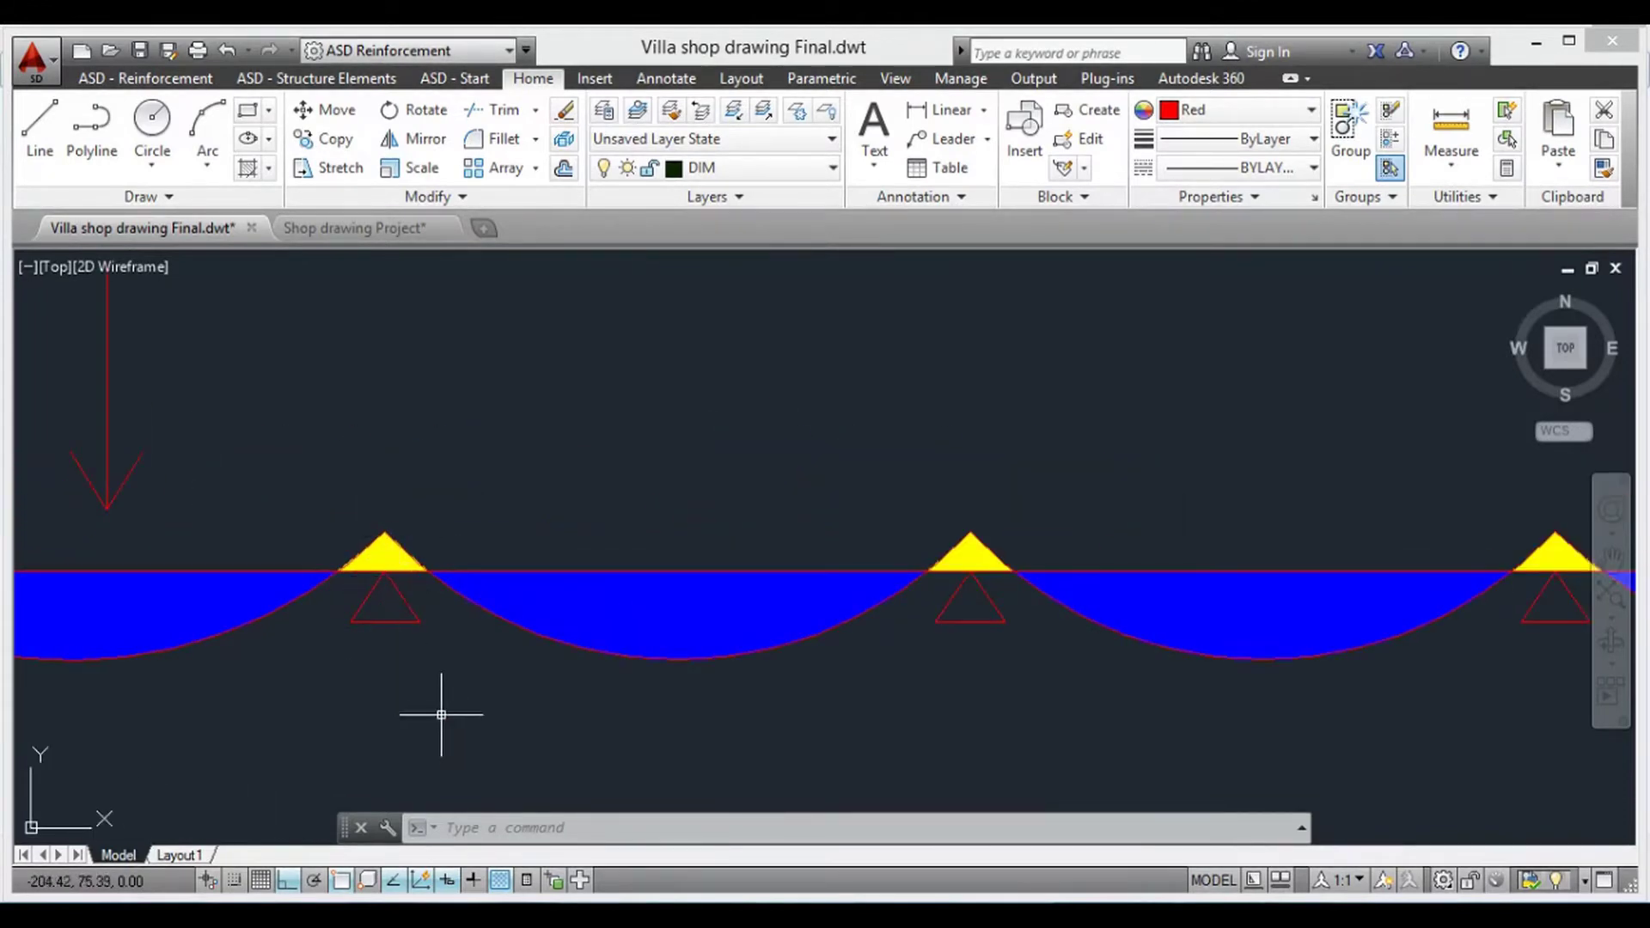
pyautogui.scroll(-2, 441, 715)
pyautogui.moveTo(431, 656); pyautogui.dragTo(527, 619, button='middle')
pyautogui.moveTo(737, 656); pyautogui.dragTo(627, 659, button='middle')
pyautogui.scroll(-2, 628, 657)
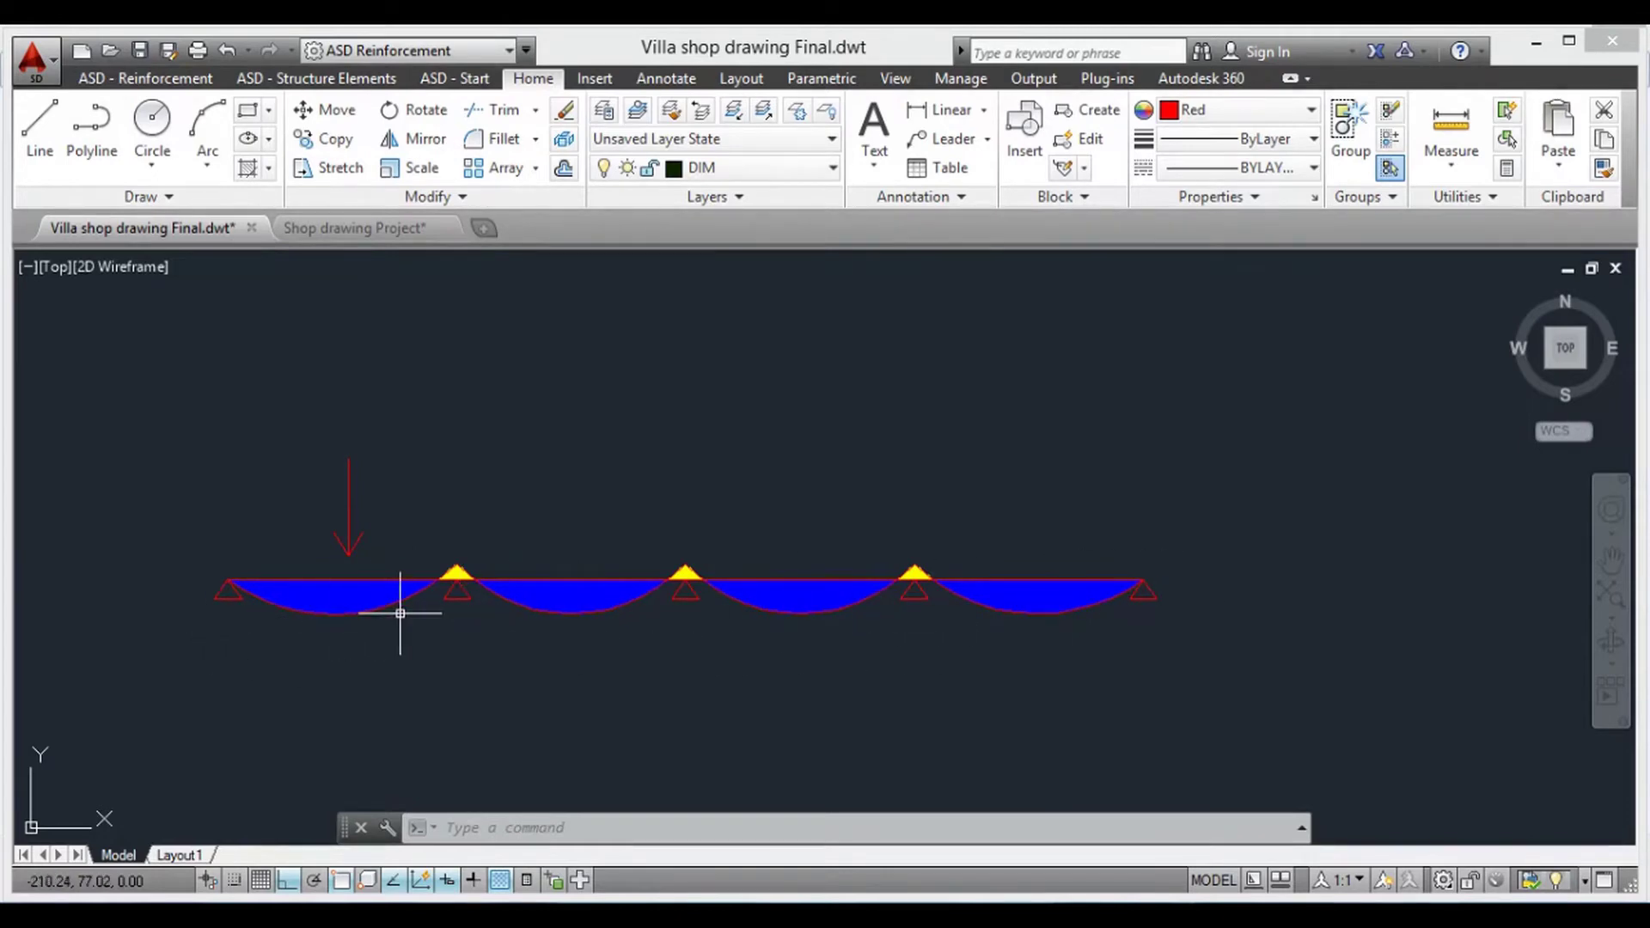
# - Inspect the yellow peaks over the interior supports, and review the whole downward-loaded beam diagram
pyautogui.scroll(2, 971, 590)
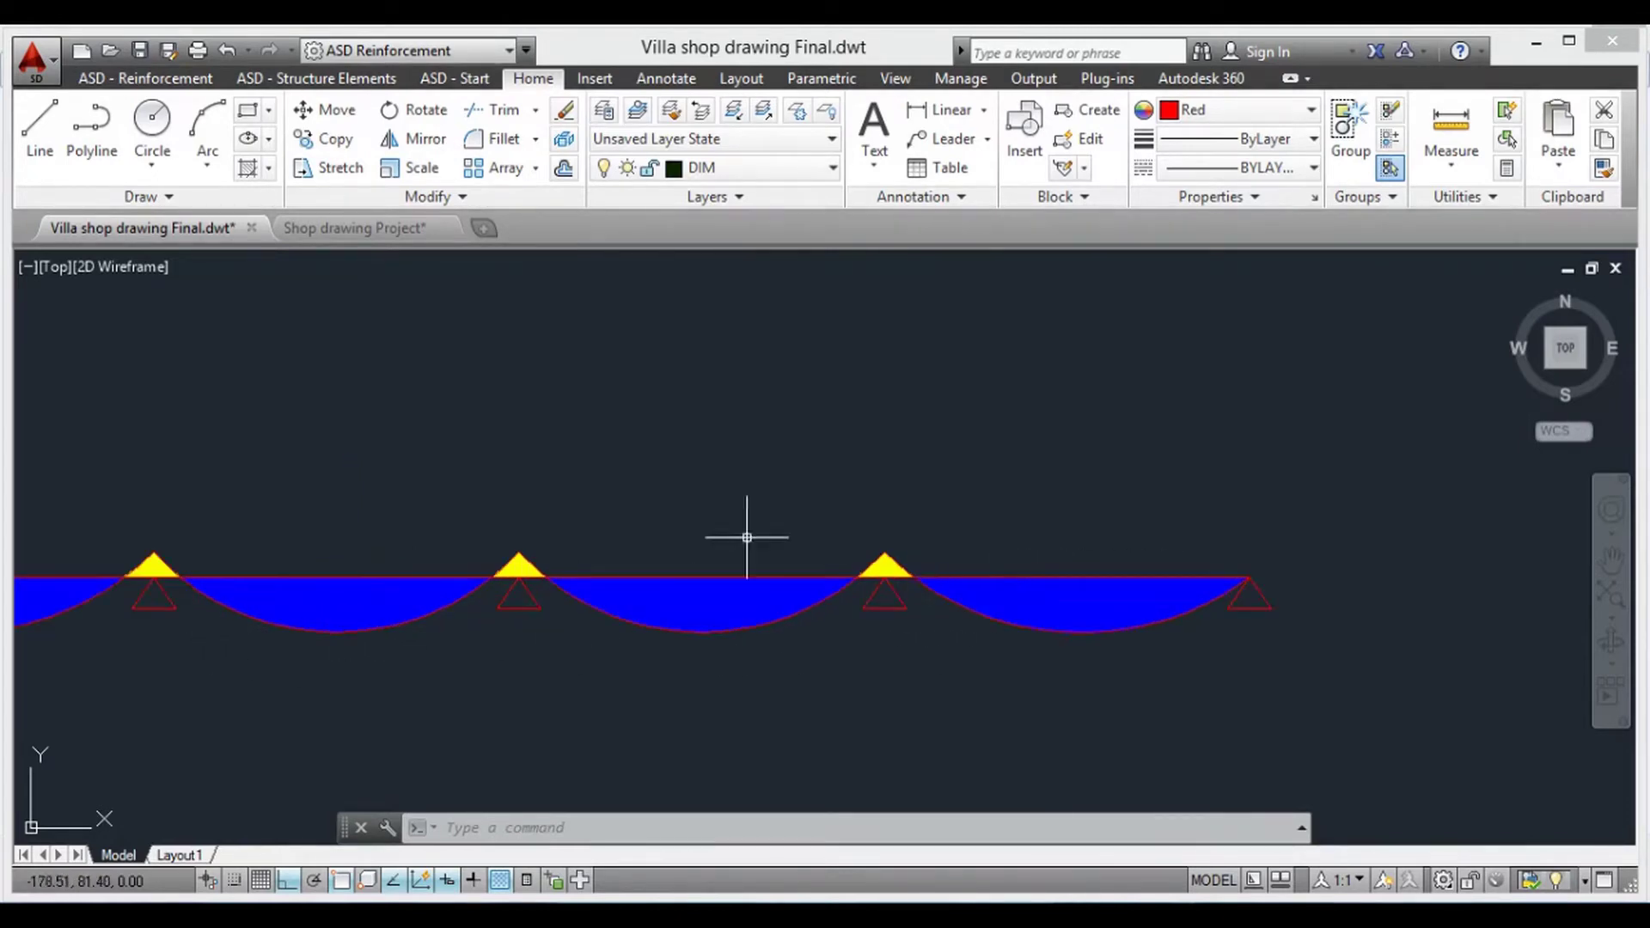
pyautogui.scroll(2, 908, 565)
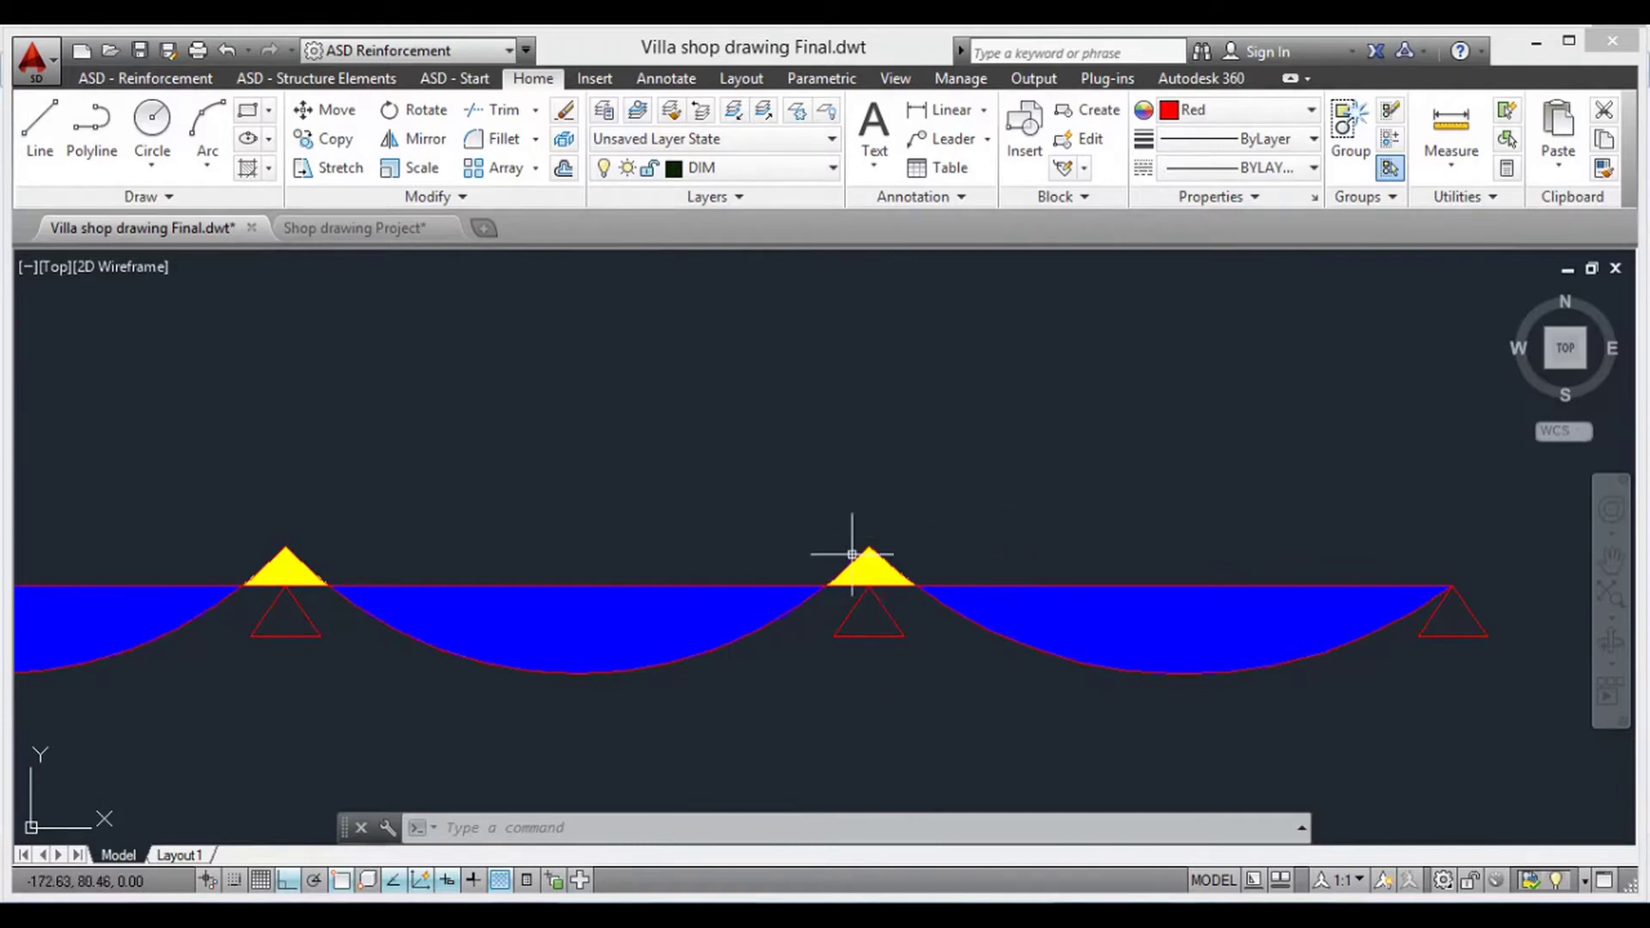
pyautogui.scroll(-2, 1155, 475)
pyautogui.scroll(-2, 361, 431)
pyautogui.moveTo(483, 505); pyautogui.dragTo(708, 554, button='middle')
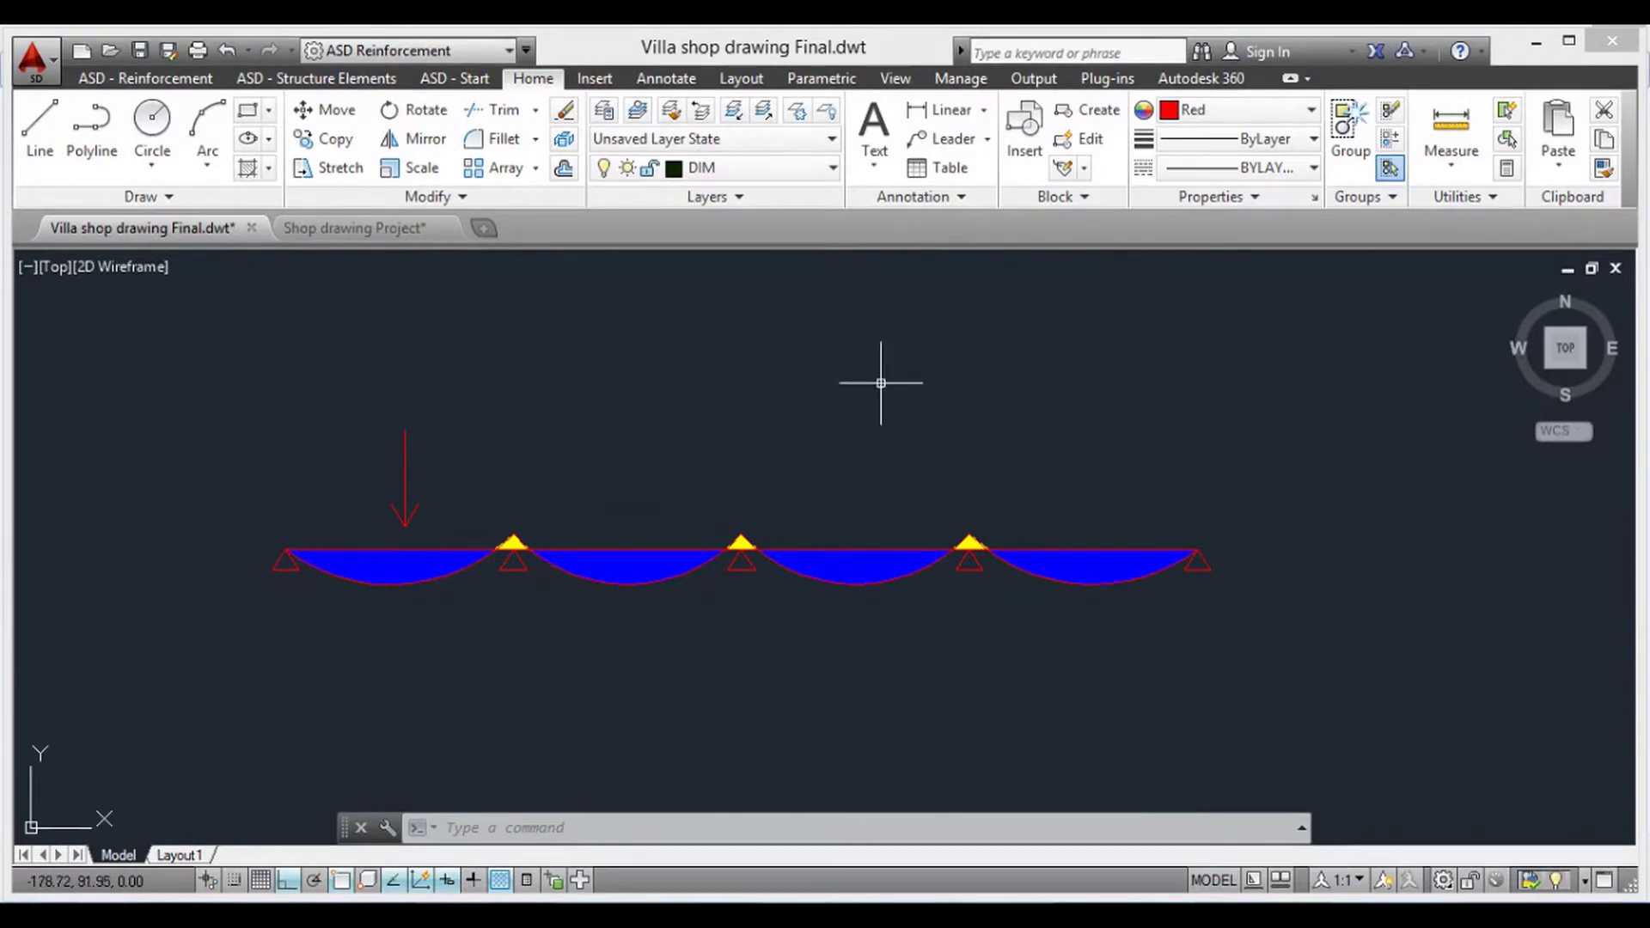
pyautogui.scroll(-2, 718, 656)
pyautogui.scroll(2, 724, 653)
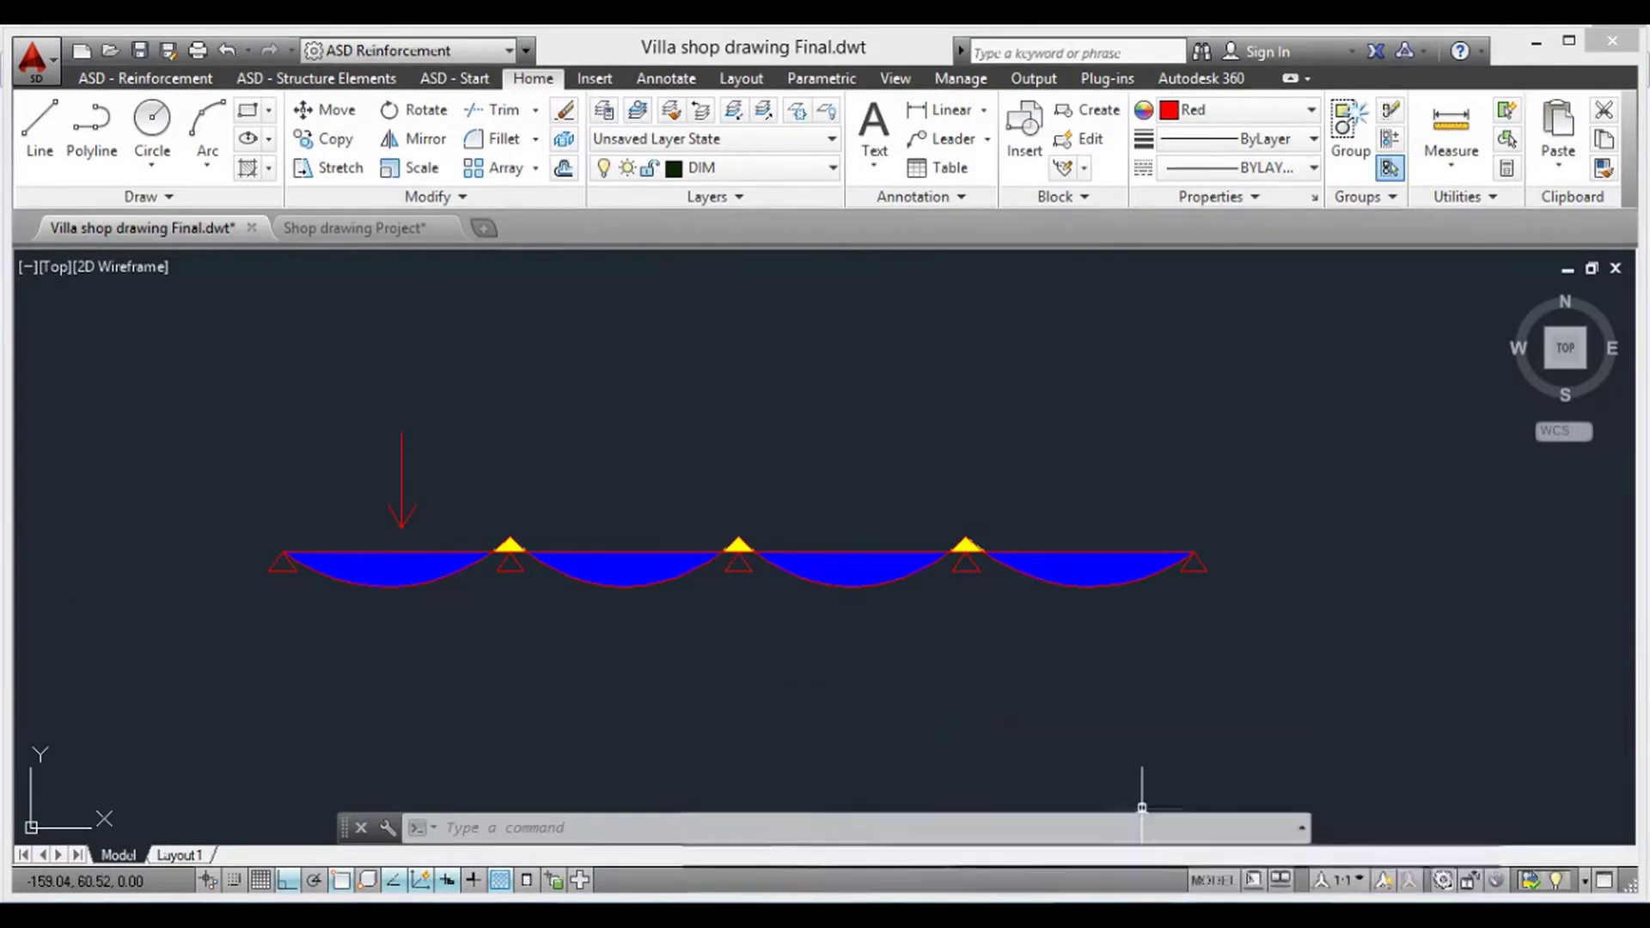
# - Switch to the picture GRoubd Beam + Iso.jpg and mark a red sagging curve below the connecting beam and a downward arrow above it
pyautogui.click(1131, 801)
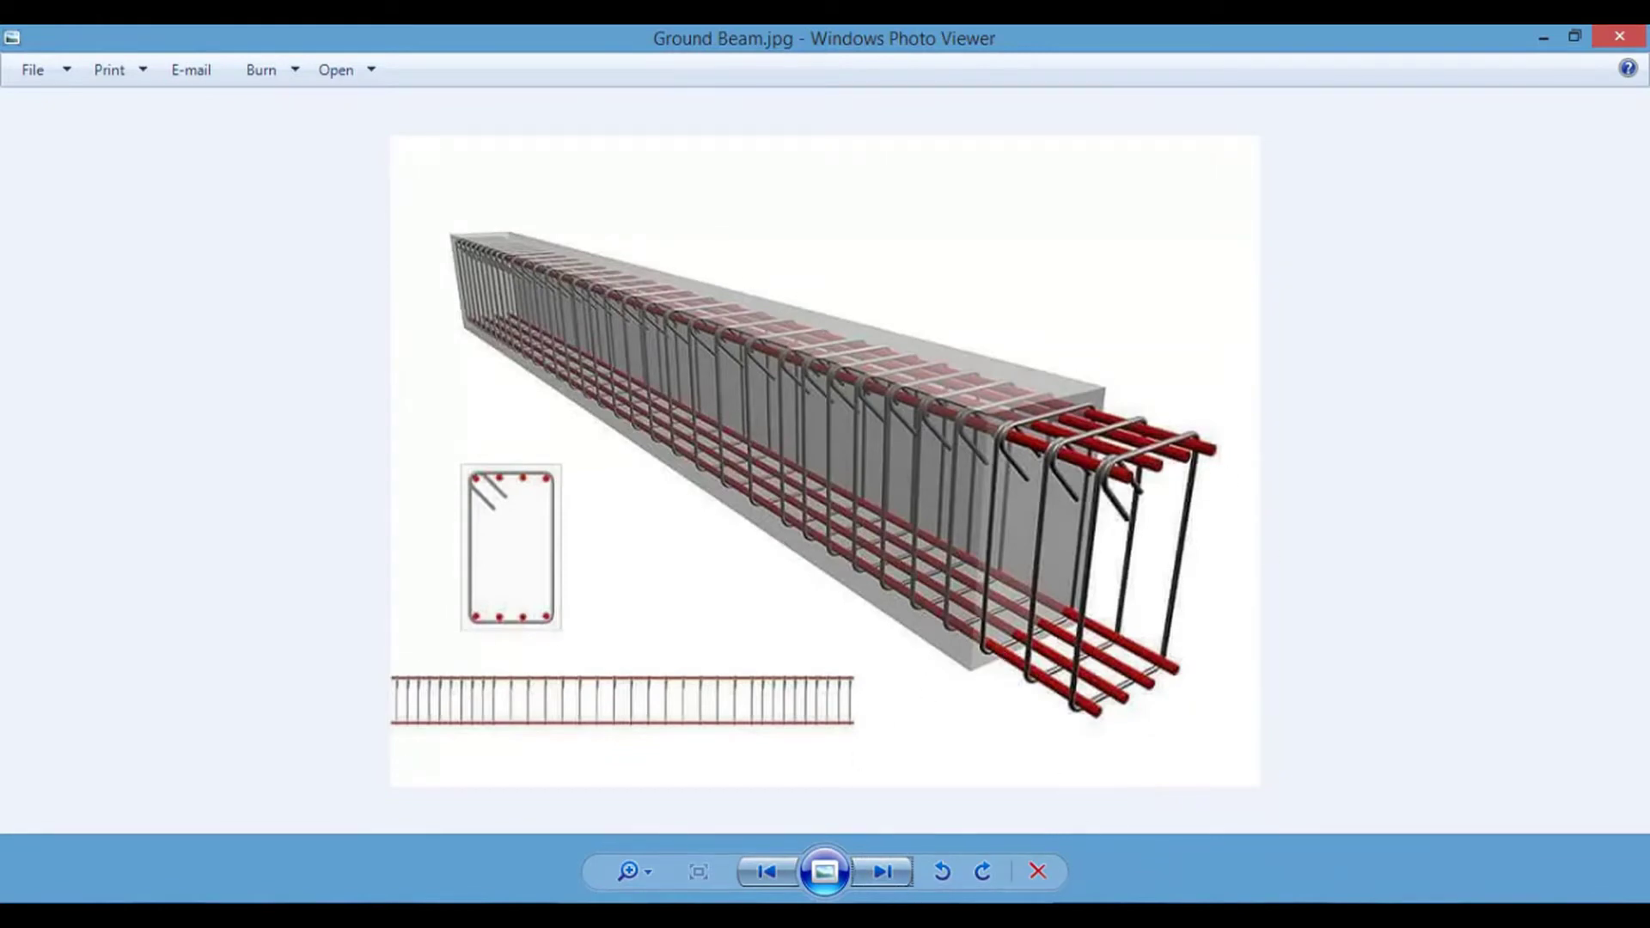
pyautogui.click(765, 873)
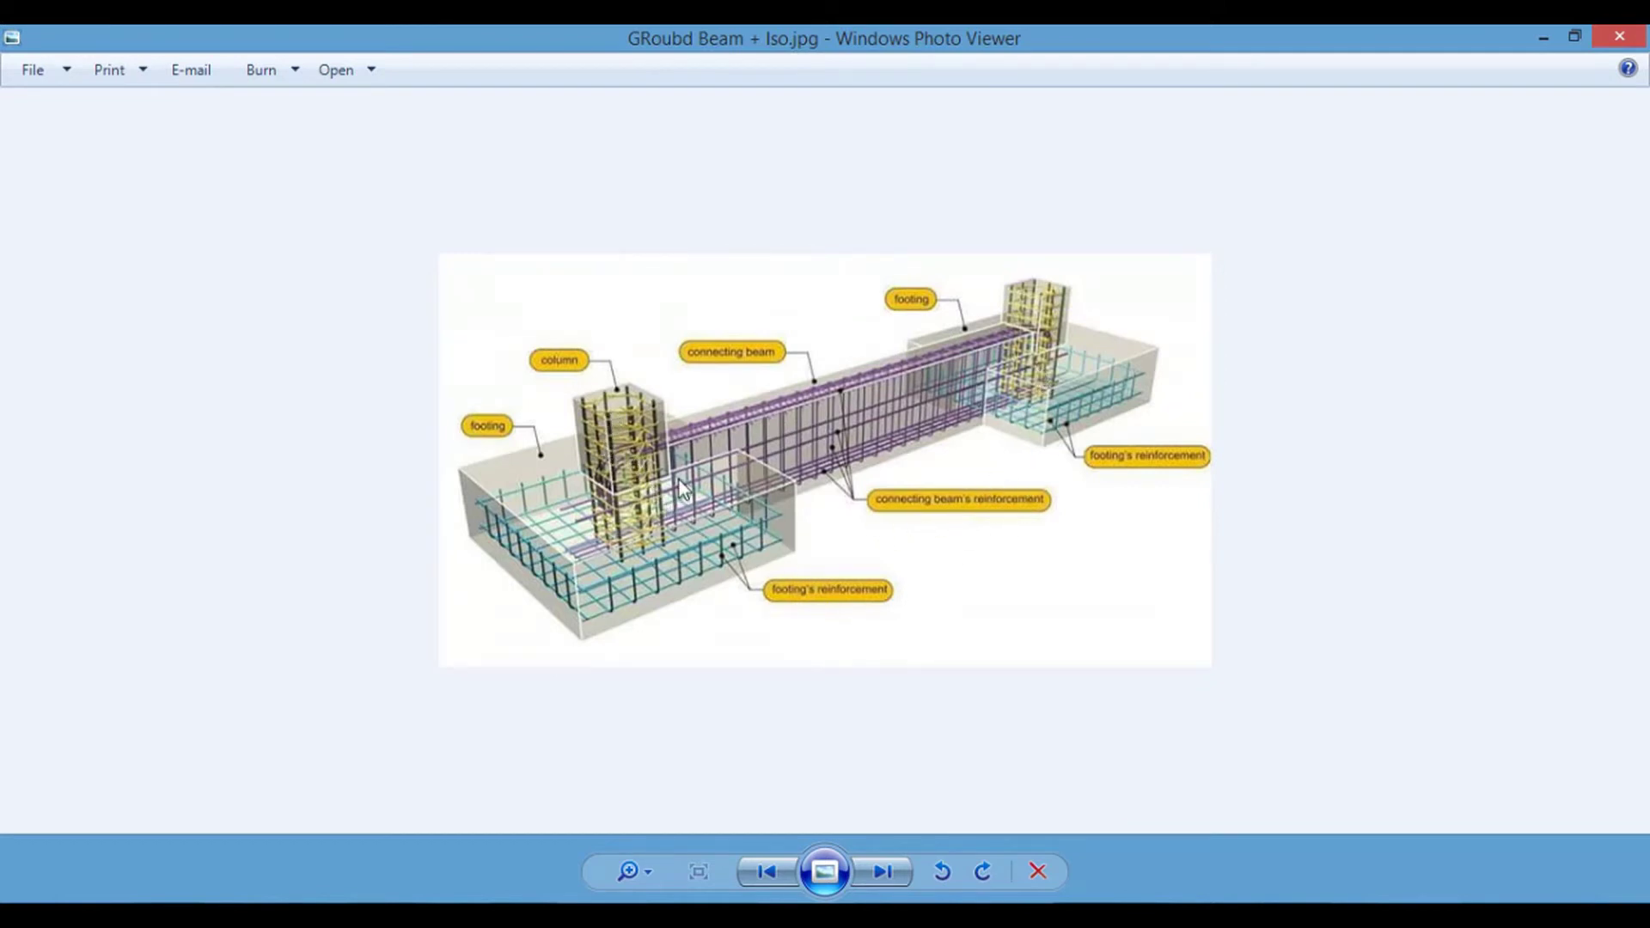
pyautogui.hotkey('alt', 'Tab')
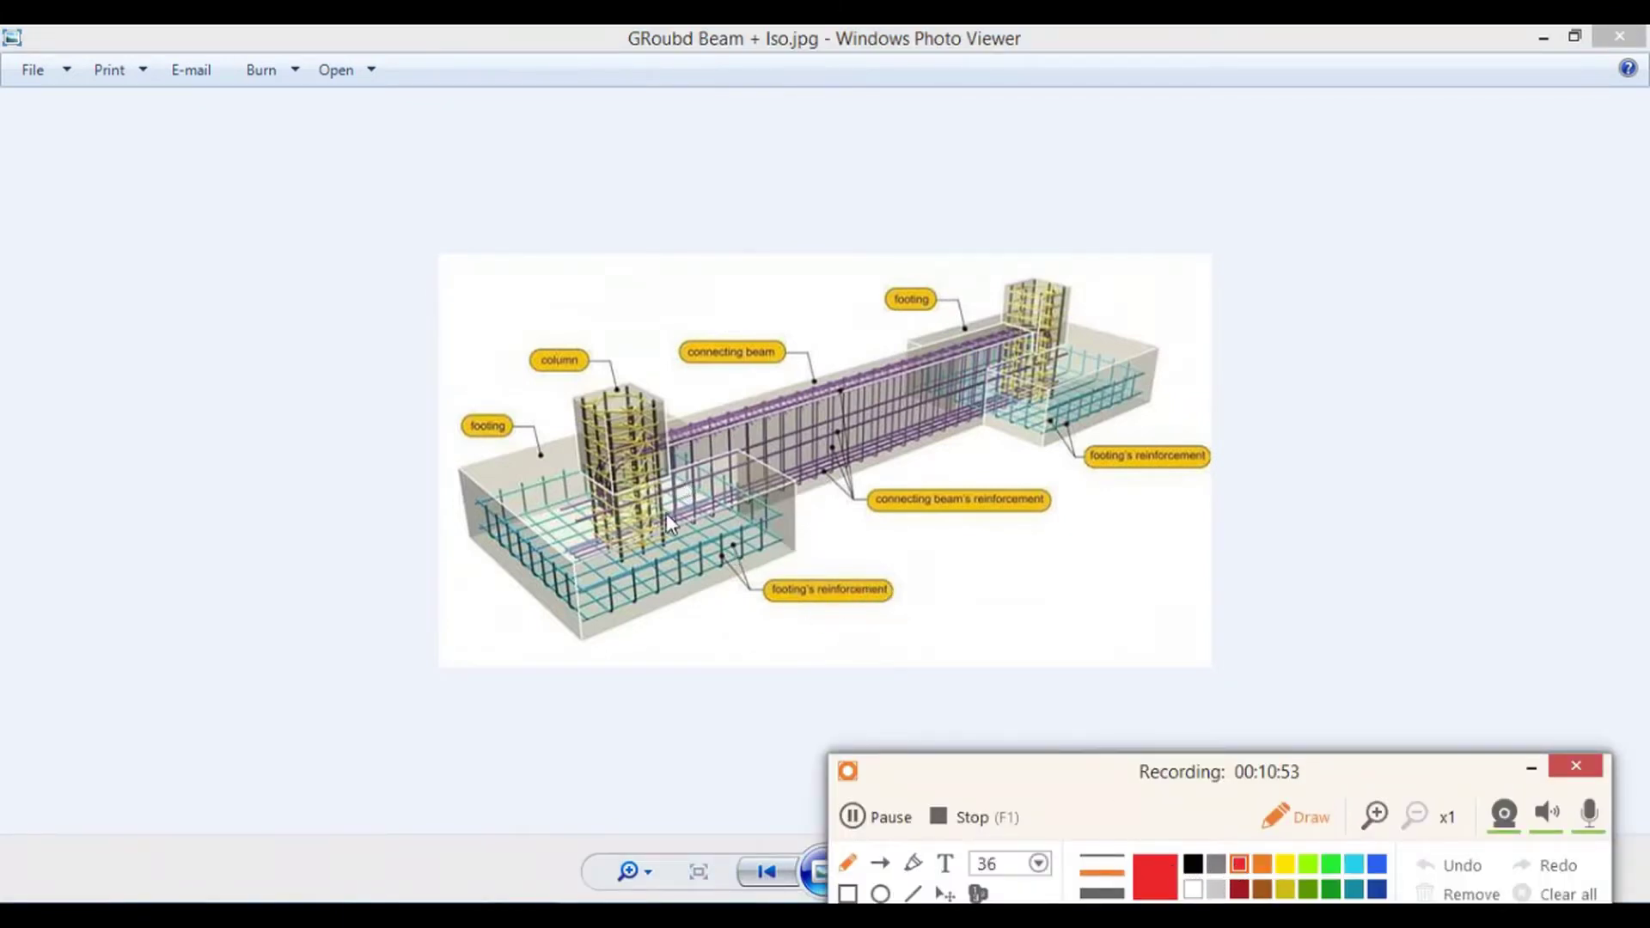
pyautogui.moveTo(667, 513)
pyautogui.mouseDown()
pyautogui.moveTo(760, 578)
pyautogui.moveTo(943, 561)
pyautogui.moveTo(1025, 420)
pyautogui.mouseUp()
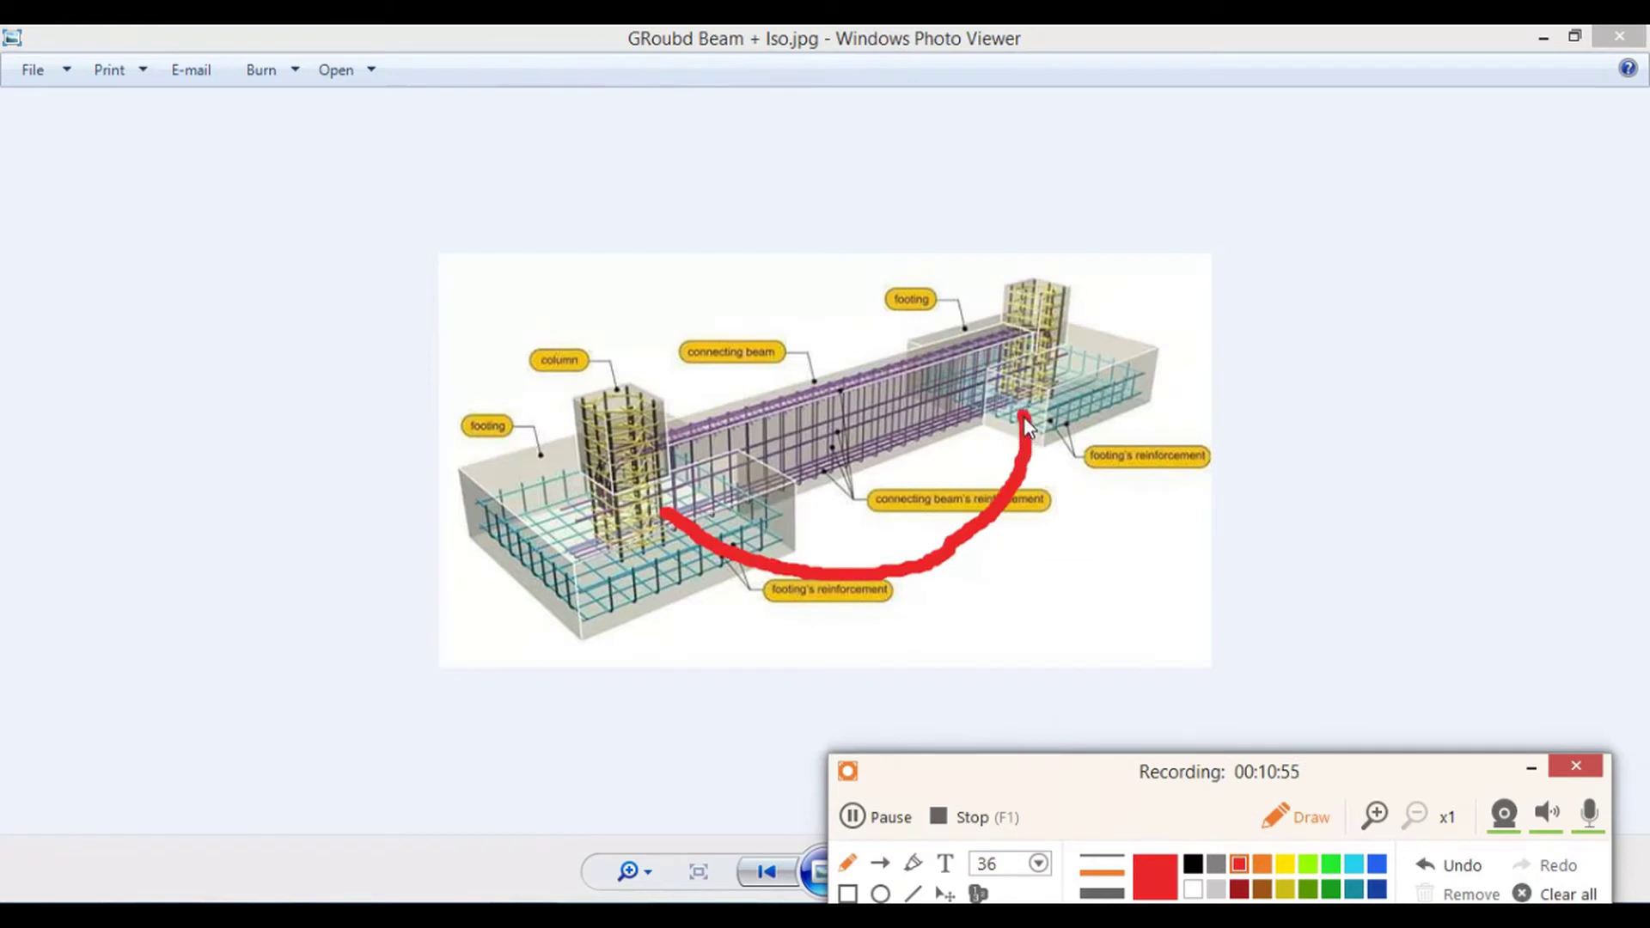
pyautogui.moveTo(798, 183)
pyautogui.mouseDown()
pyautogui.moveTo(836, 308)
pyautogui.moveTo(860, 262)
pyautogui.mouseUp()
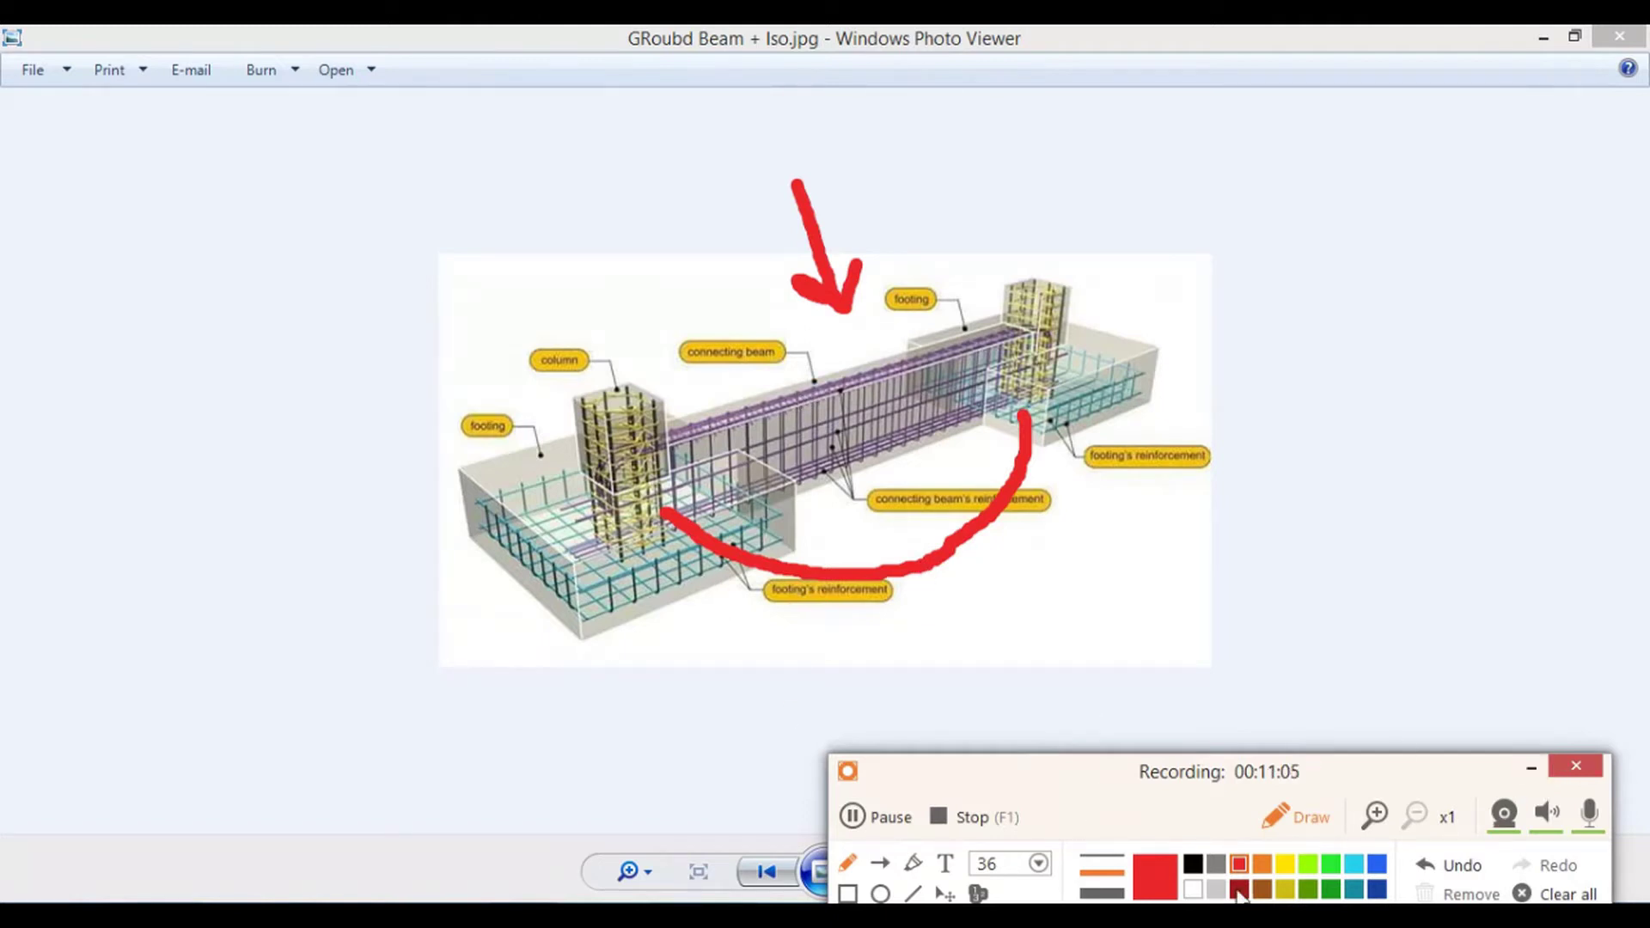
# - Draw three straight light blue lines across the red curve, parallel to the connecting beam, and put the annotation tools away
pyautogui.click(1354, 863)
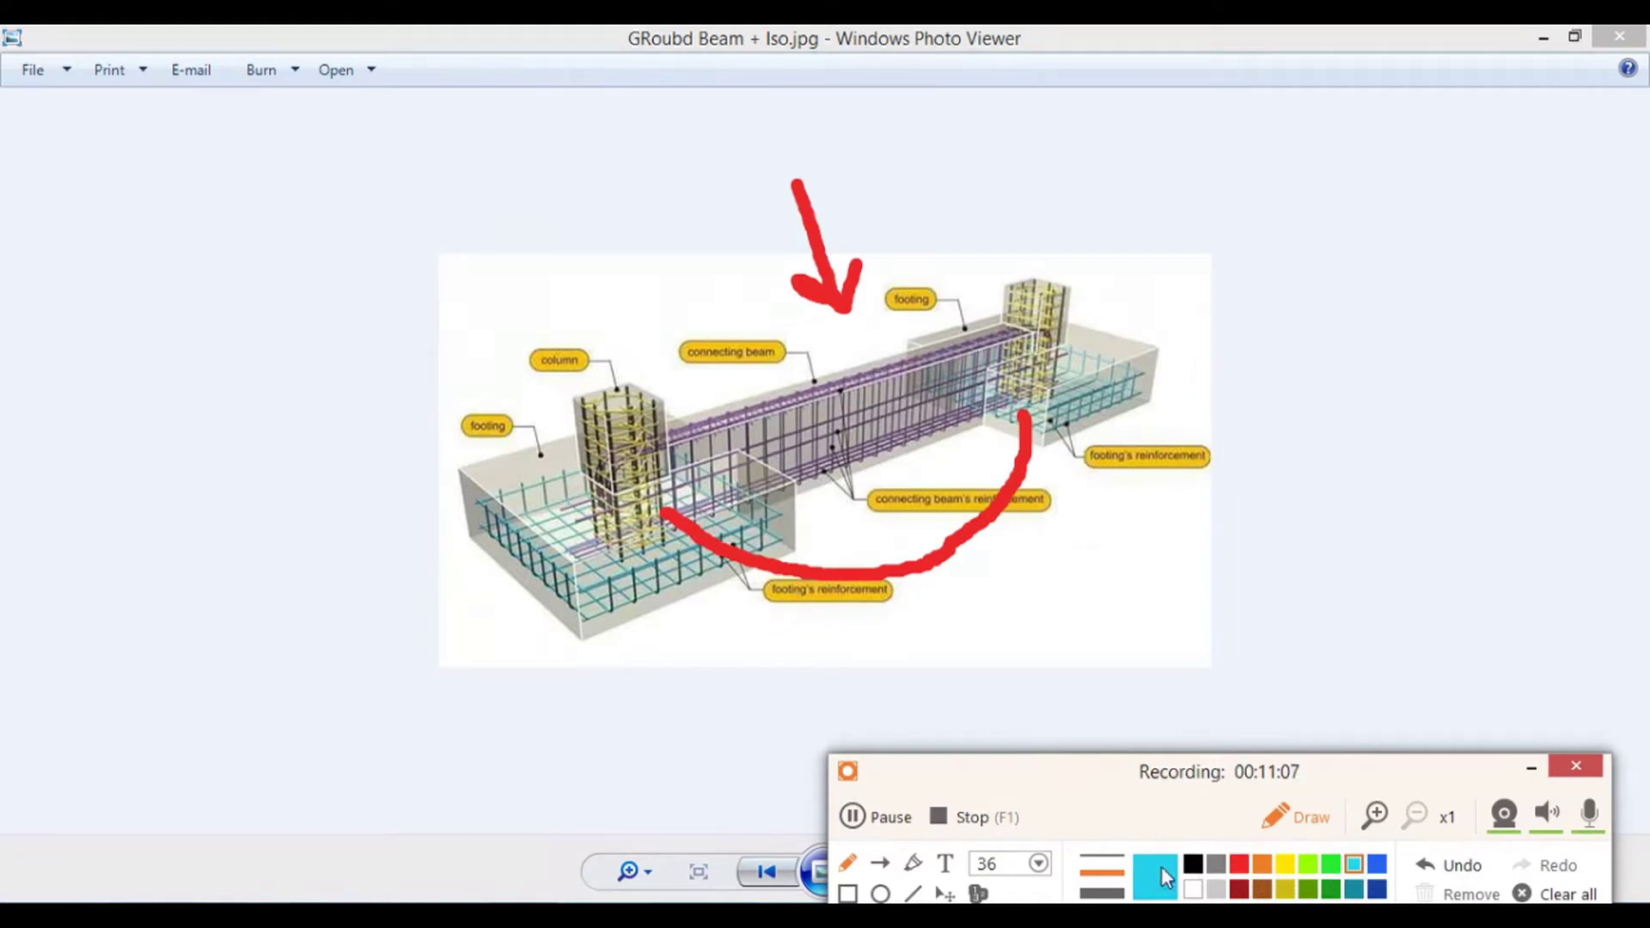
pyautogui.click(913, 893)
pyautogui.moveTo(715, 581); pyautogui.dragTo(1060, 476)
pyautogui.moveTo(704, 544); pyautogui.dragTo(1042, 440)
pyautogui.moveTo(801, 590); pyautogui.dragTo(1048, 502)
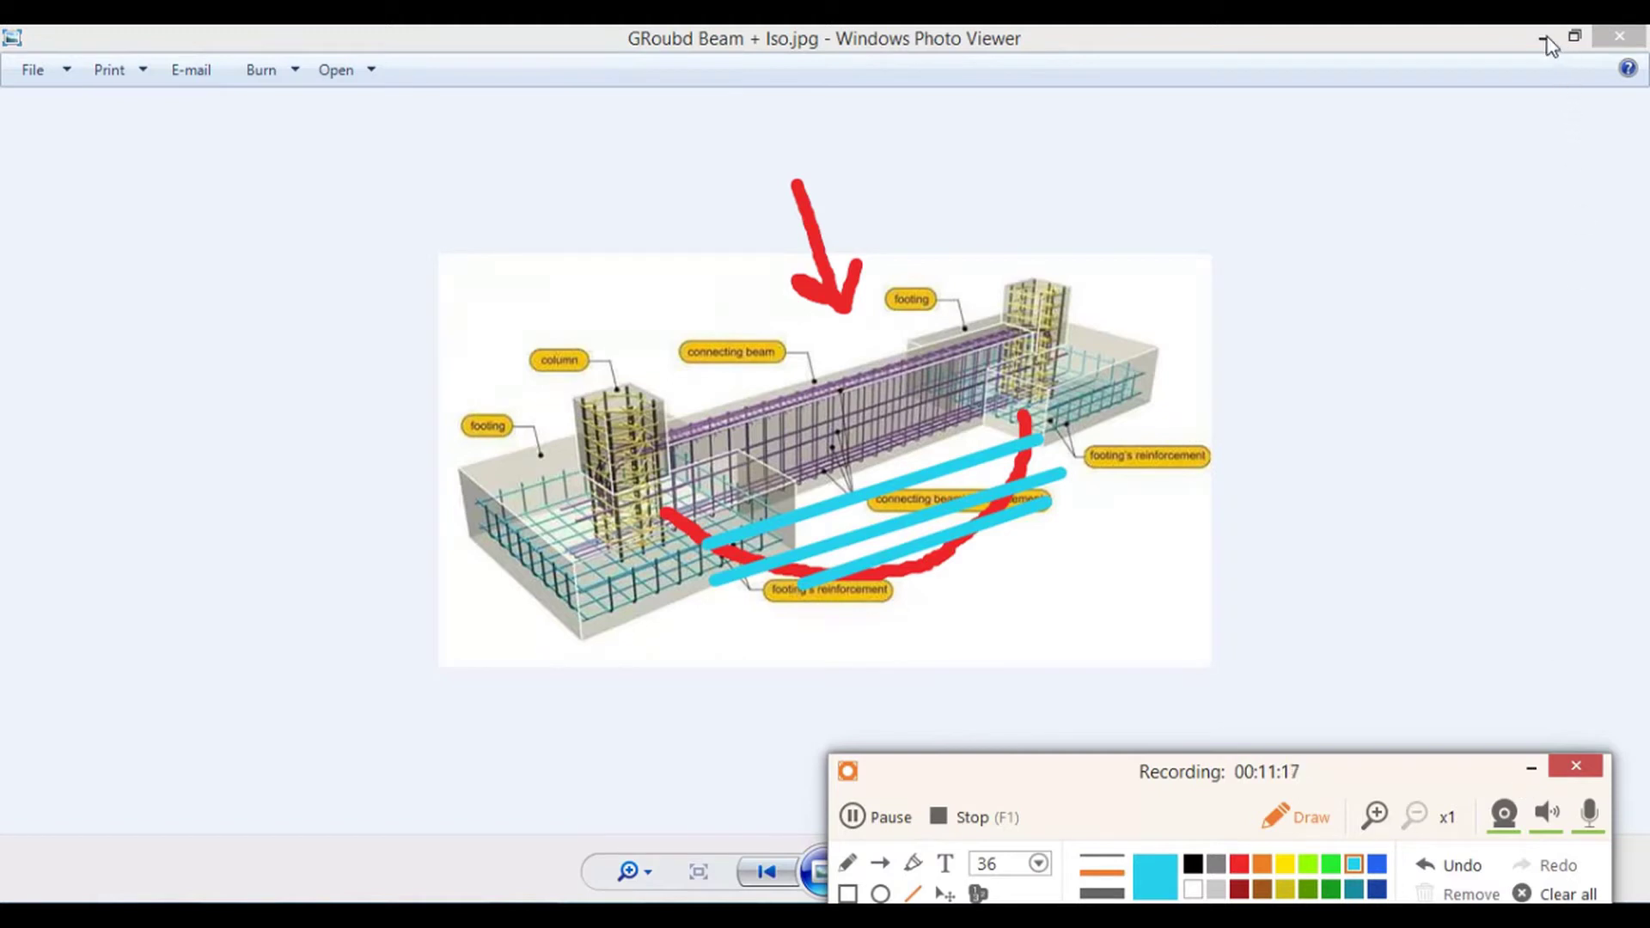
pyautogui.click(1532, 768)
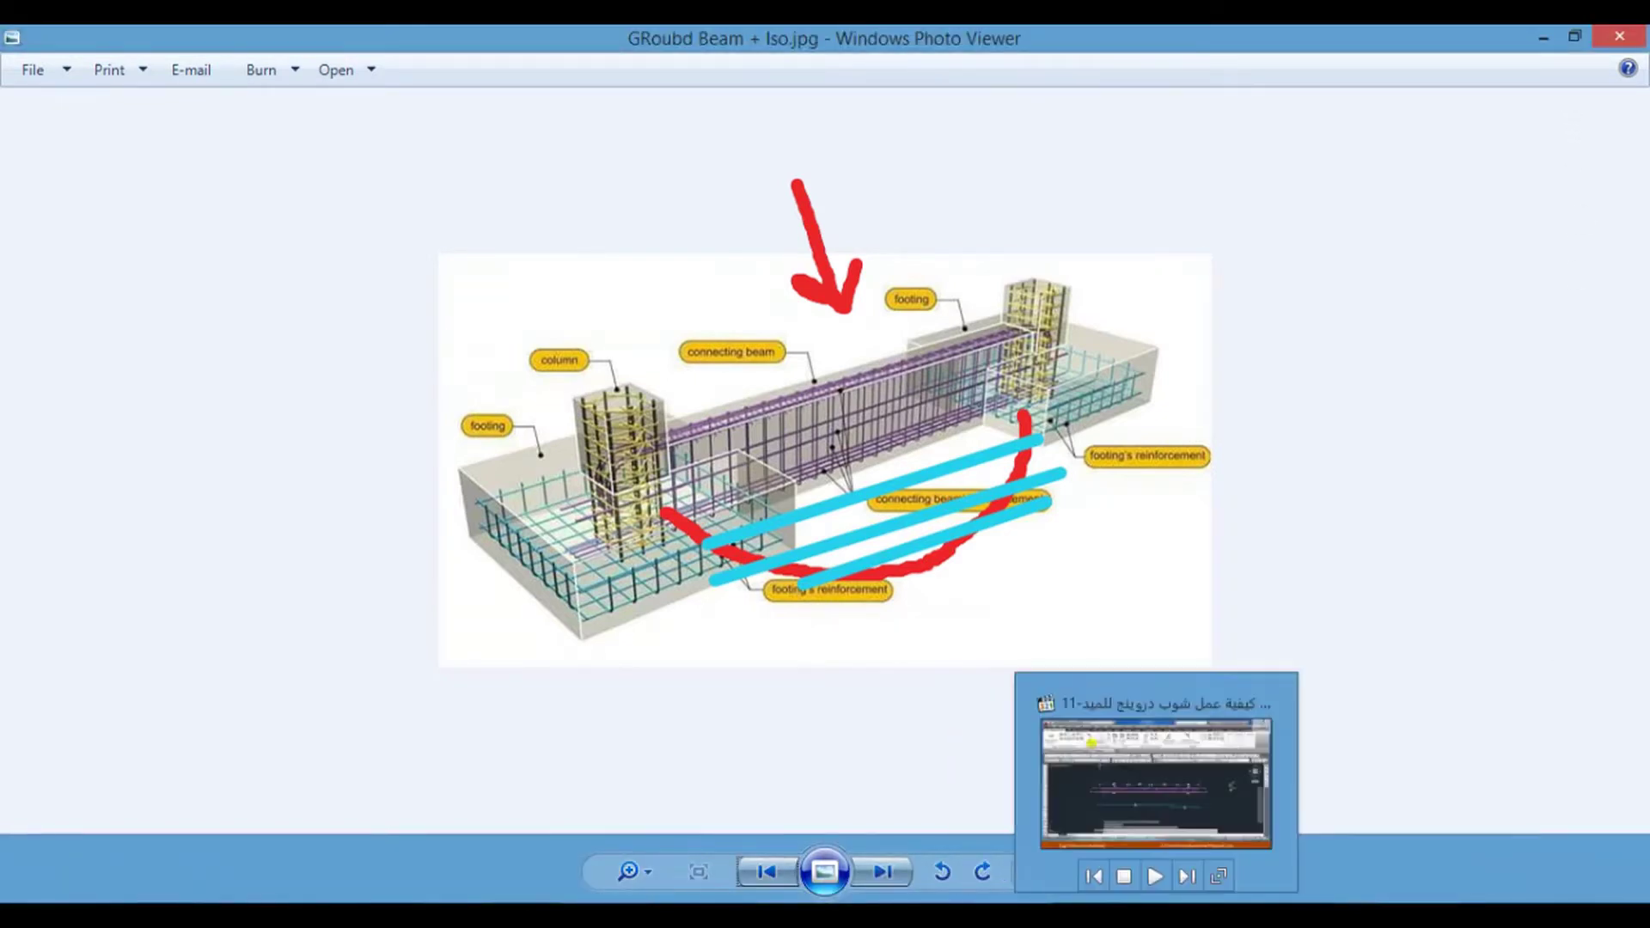
# - Switch to Villa shop drawing Final.dwt in AutoCAD and clear all the freehand markings from the screen
pyautogui.click(1138, 828)
pyautogui.scroll(-2, 619, 649)
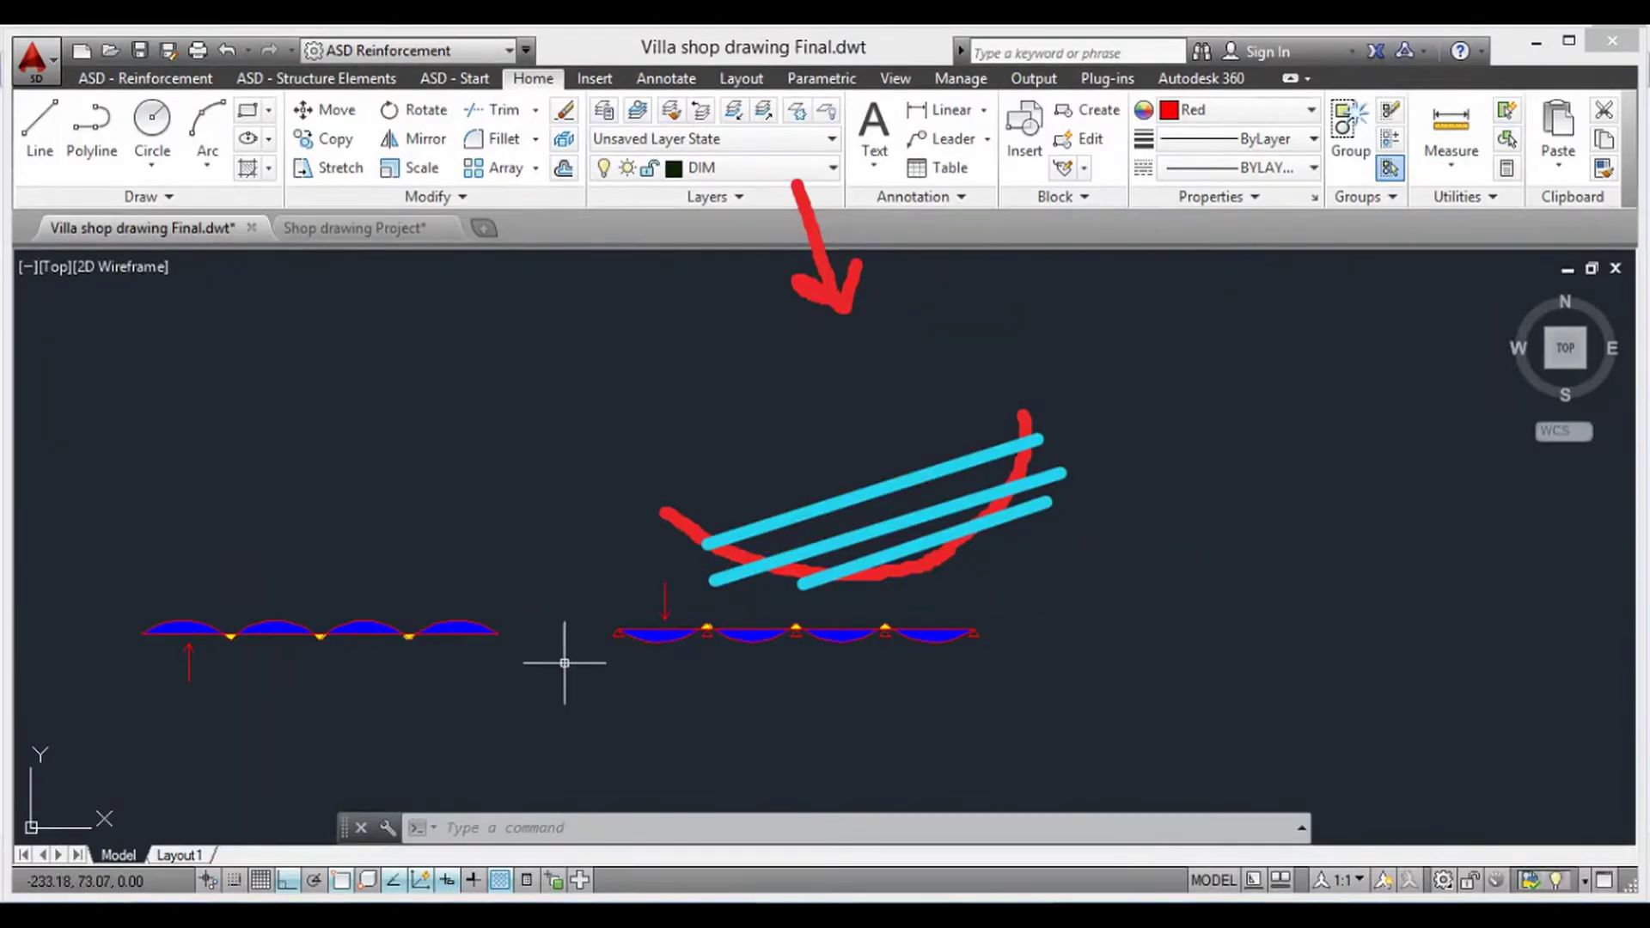
pyautogui.click(832, 440)
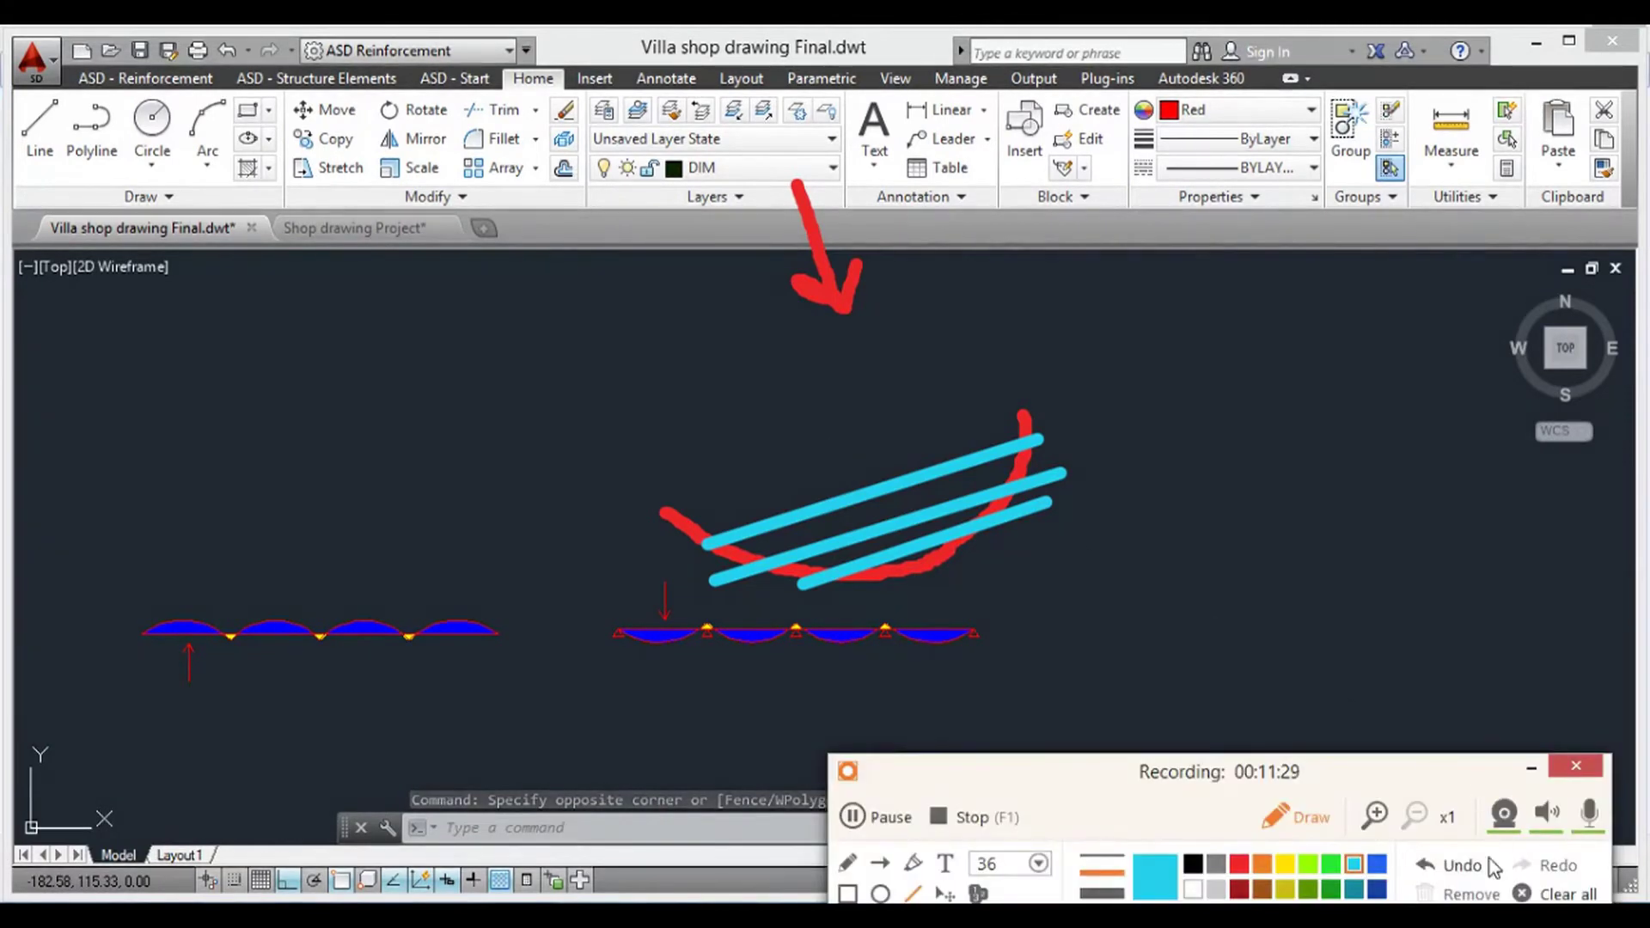
pyautogui.click(1561, 894)
pyautogui.click(1532, 770)
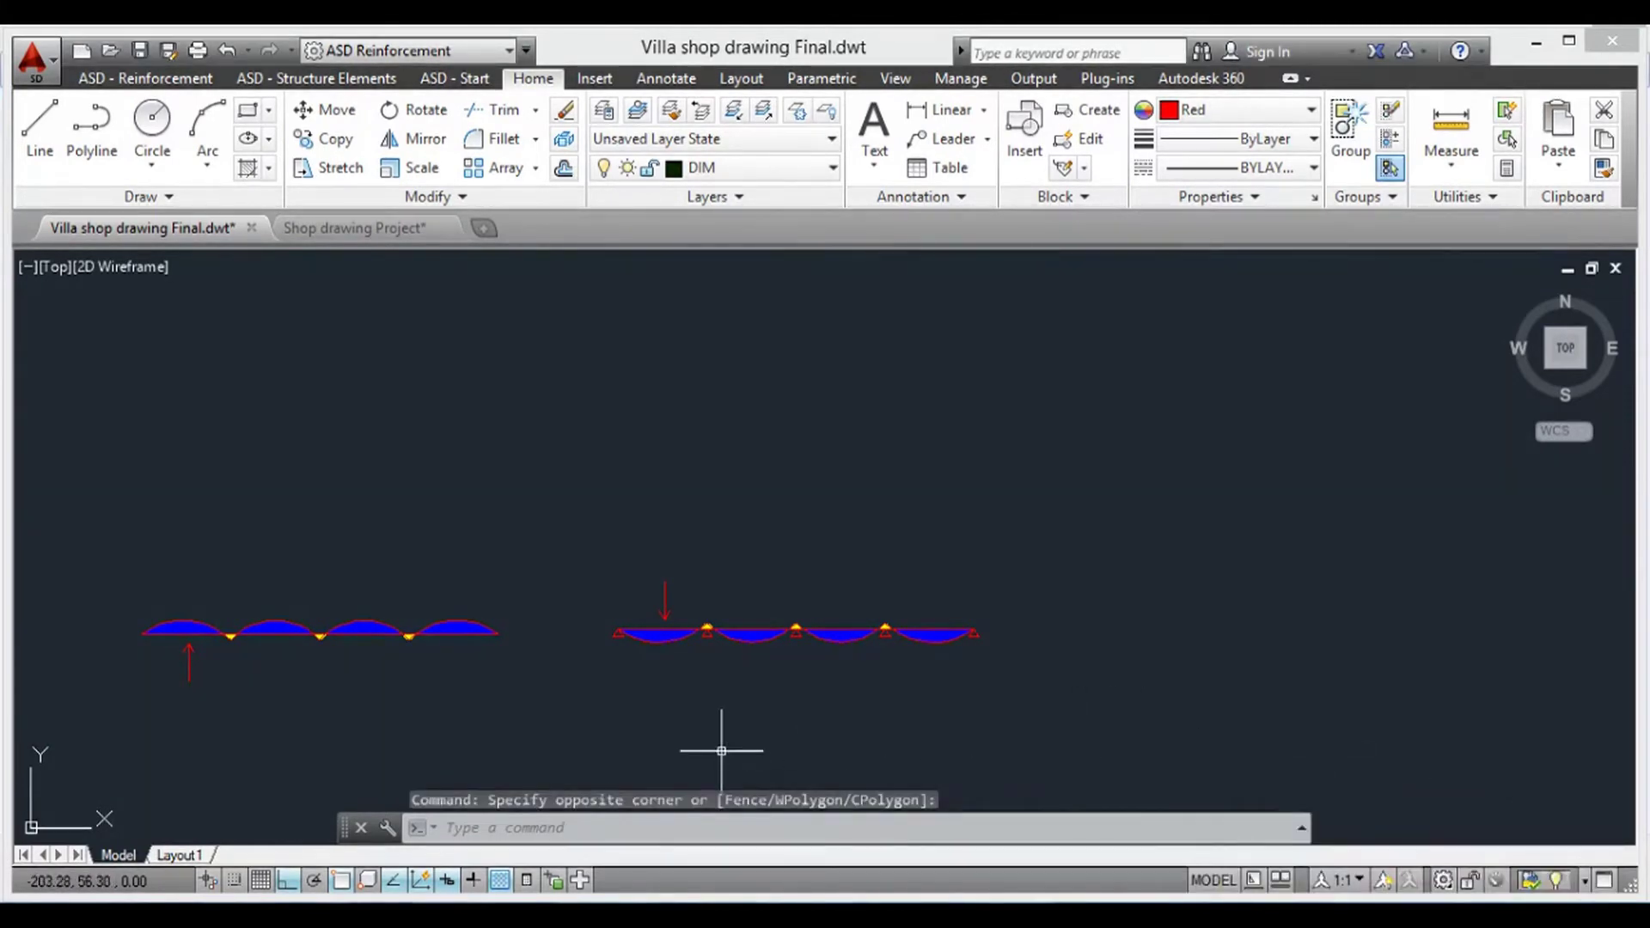
# - Examine the continuous beam diagram with the upward load arrow and compare it with the downward-loaded one
pyautogui.scroll(-2, 940, 649)
pyautogui.scroll(5, 731, 614)
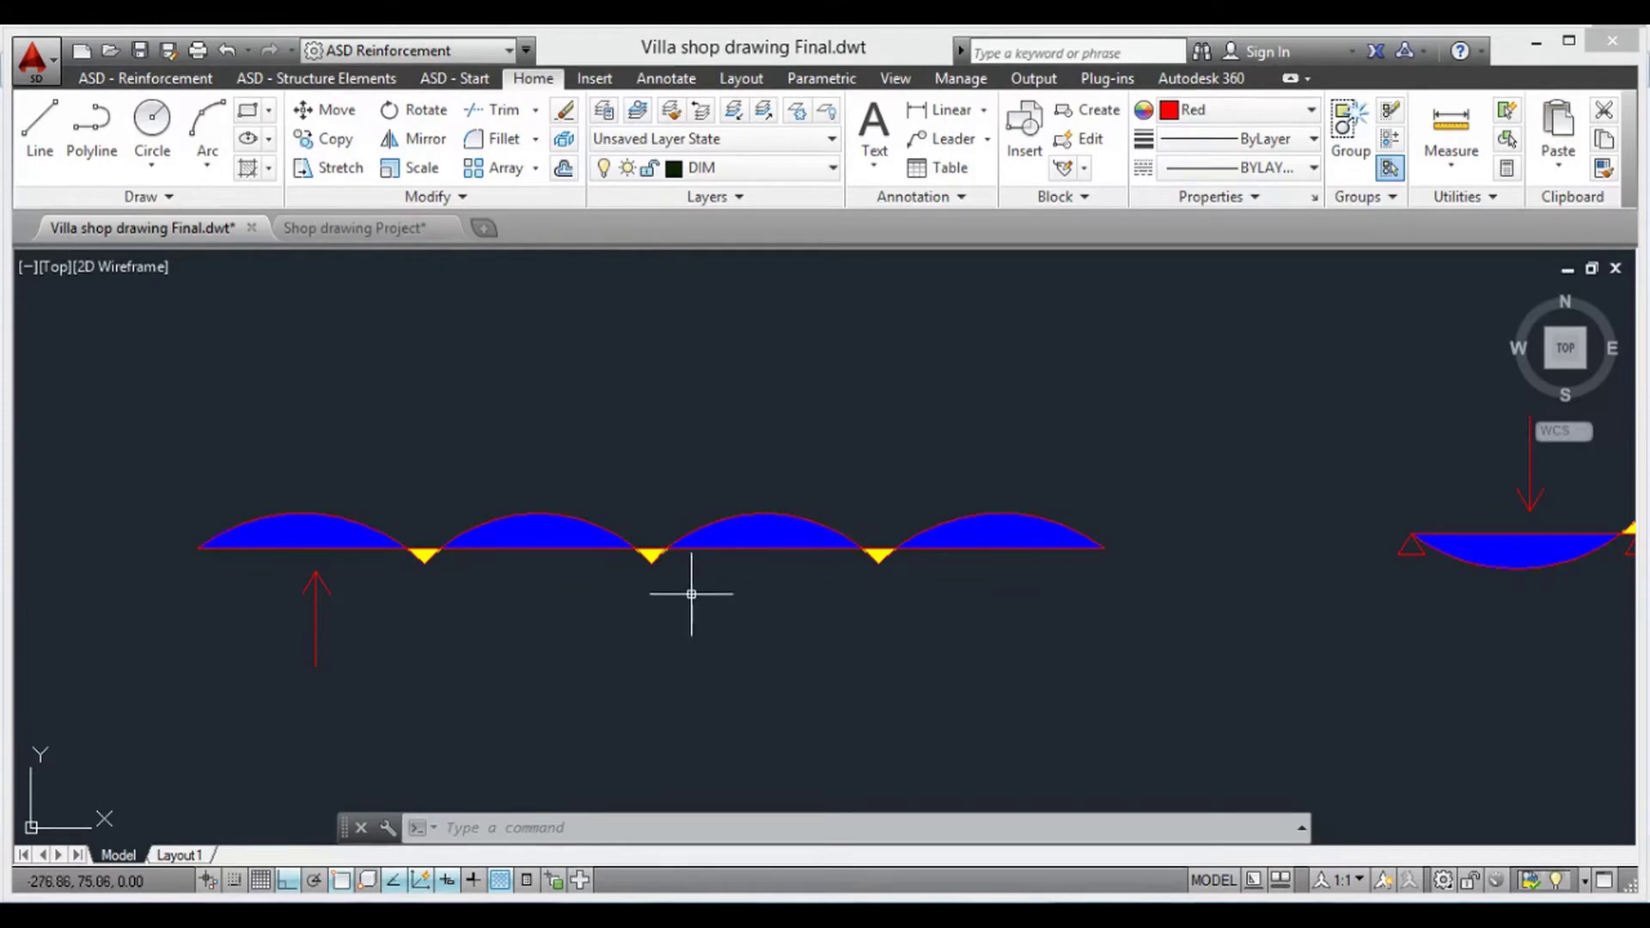
pyautogui.scroll(4, 652, 575)
pyautogui.scroll(-2, 787, 617)
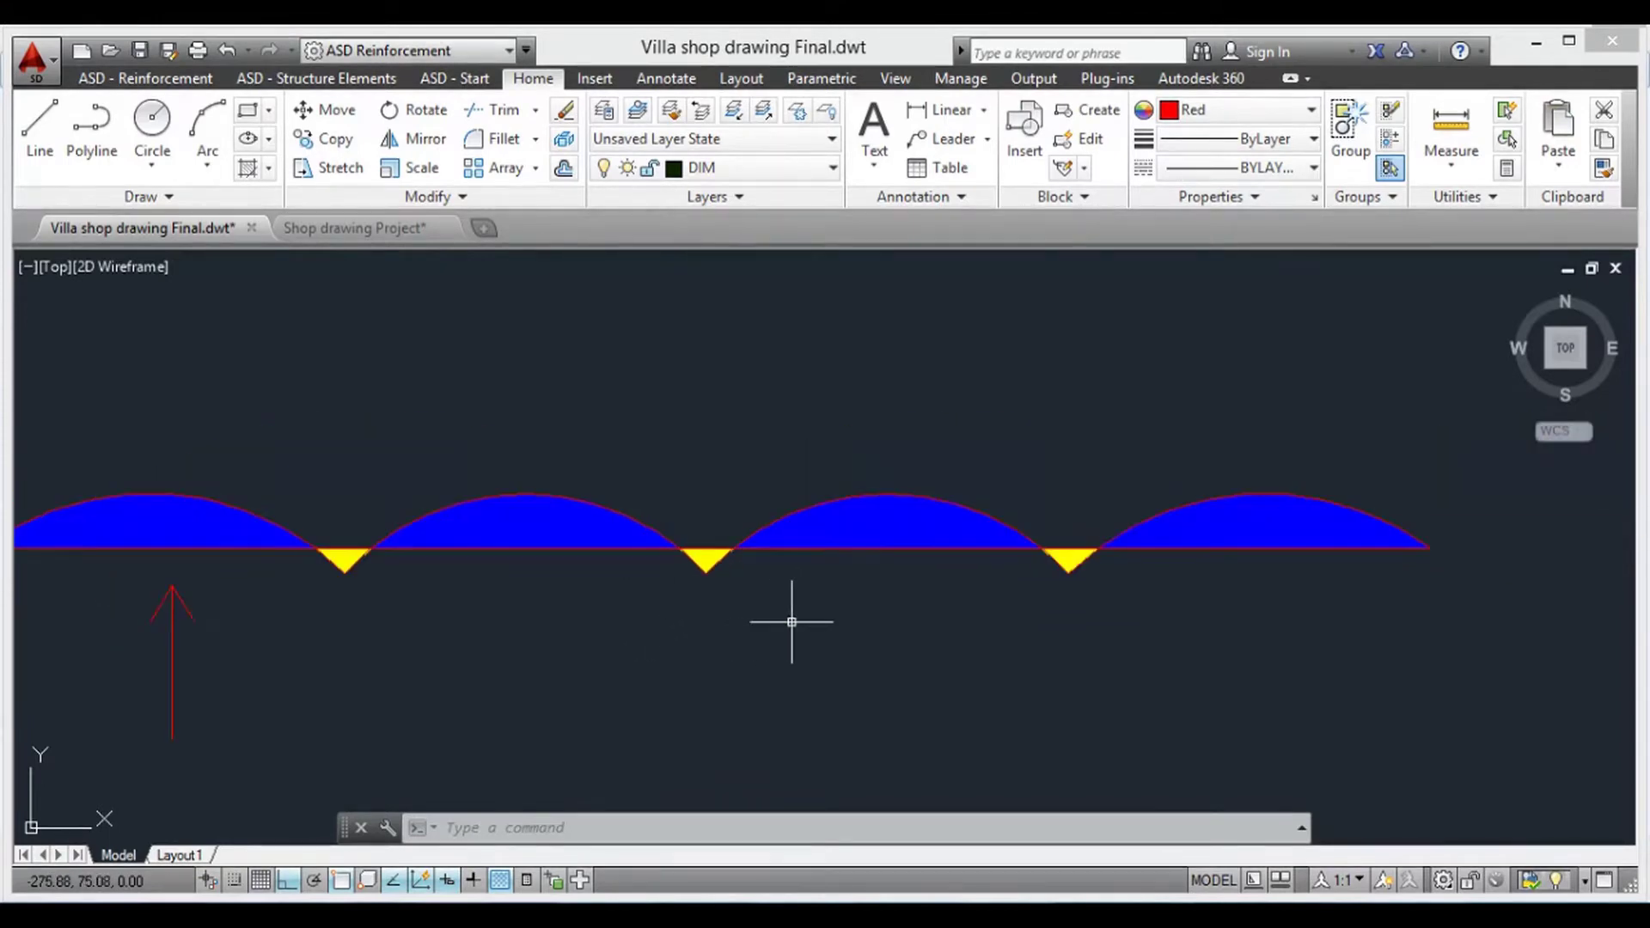
pyautogui.scroll(-2, 778, 621)
pyautogui.moveTo(728, 612); pyautogui.dragTo(611, 593, button='middle')
pyautogui.scroll(-2, 616, 593)
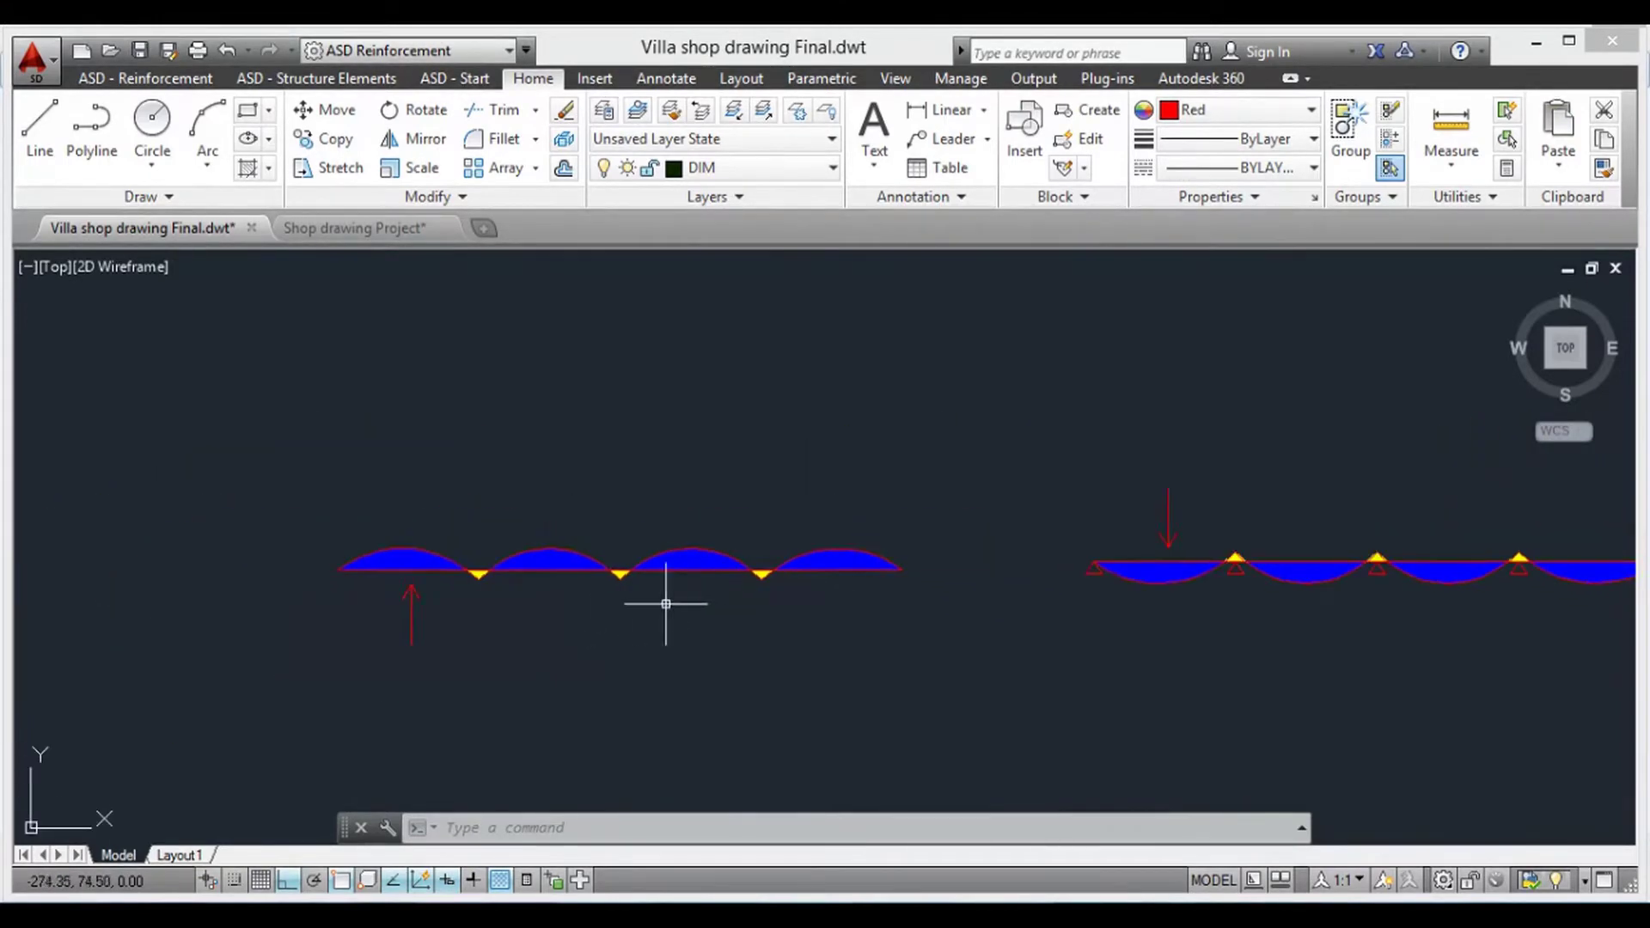
pyautogui.moveTo(770, 603); pyautogui.dragTo(700, 593, button='middle')
pyautogui.moveTo(850, 611); pyautogui.dragTo(794, 610, button='middle')
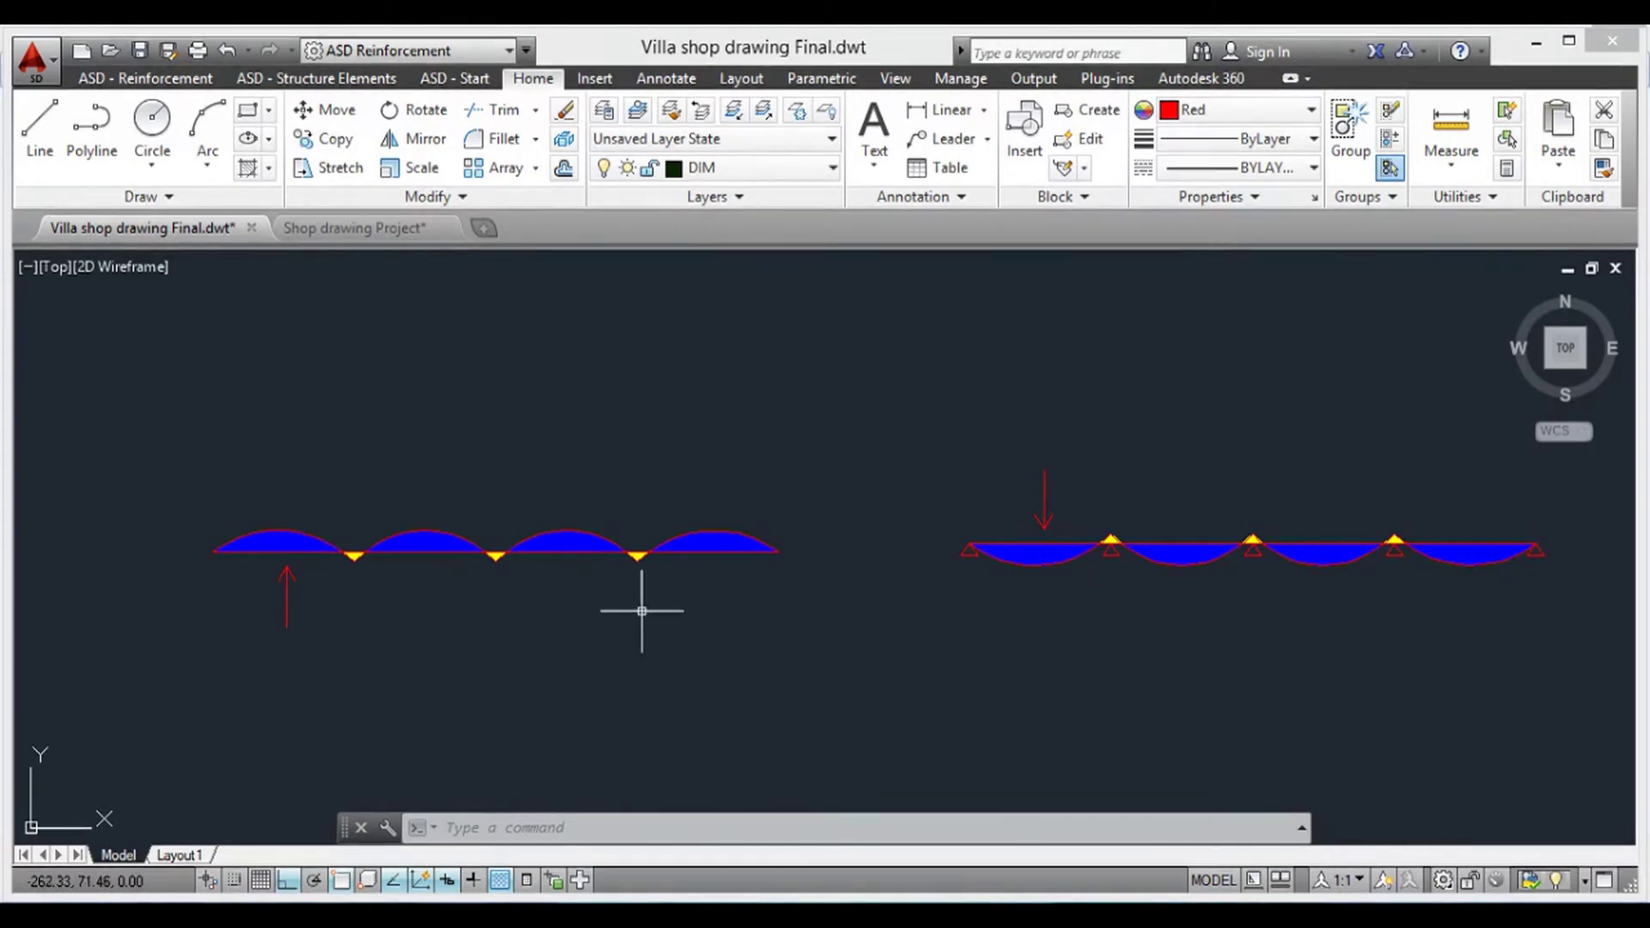
# - Switch to the footing-and-connecting-beam isometric, review Ground Beam.jpg, and return to the AutoCAD drawing
pyautogui.click(1120, 857)
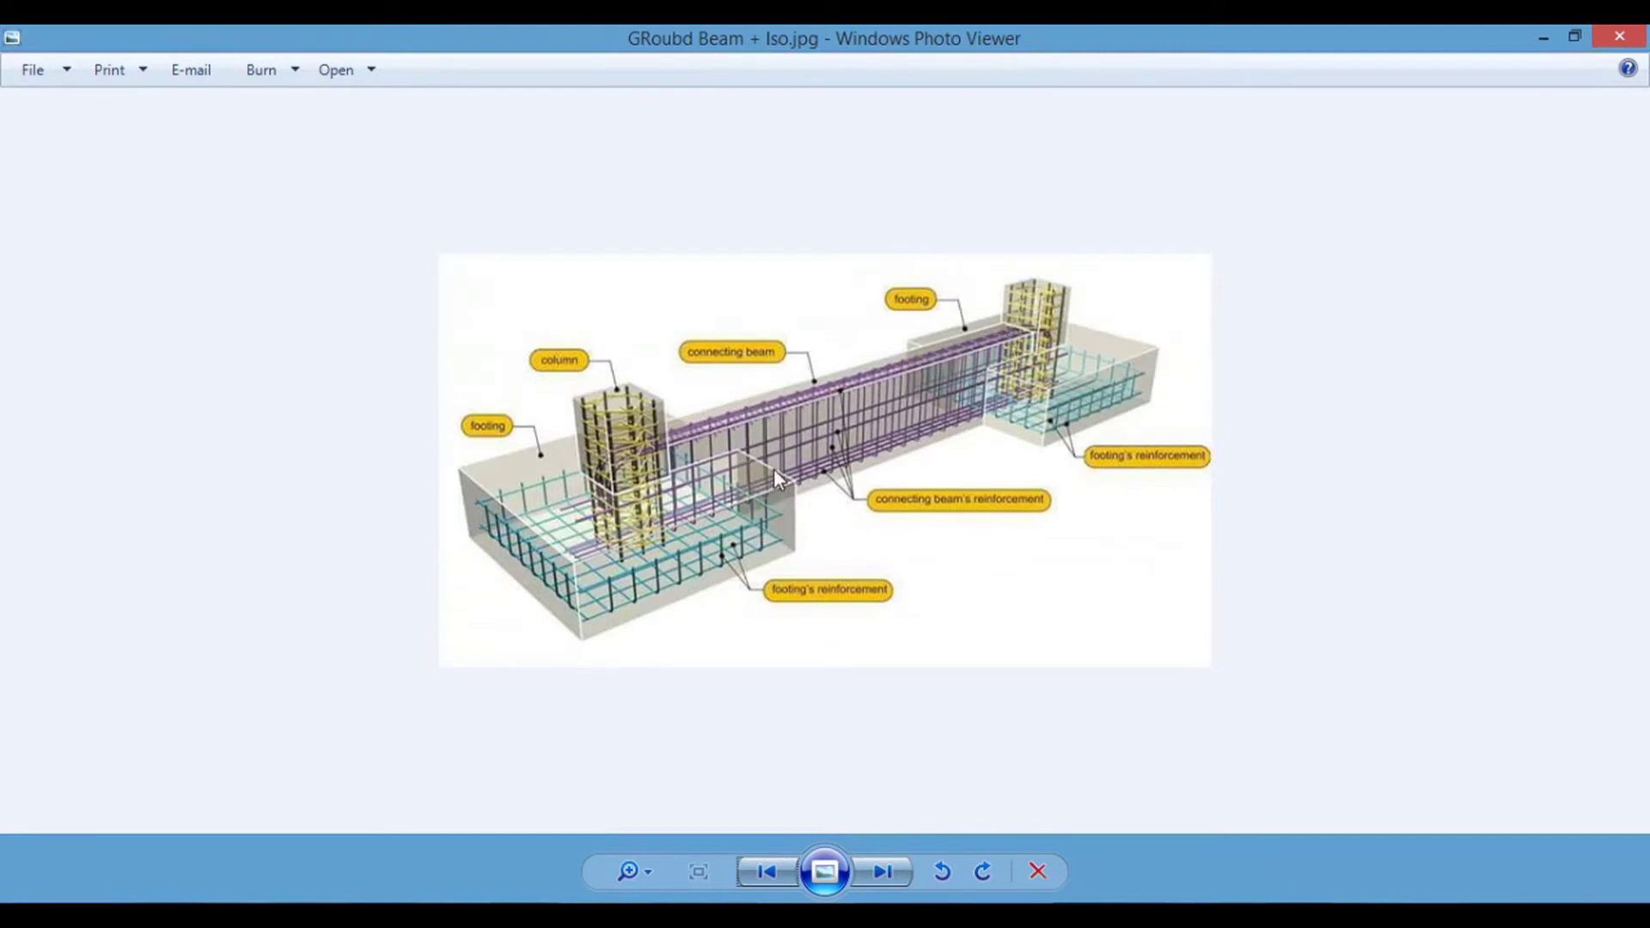
pyautogui.click(884, 871)
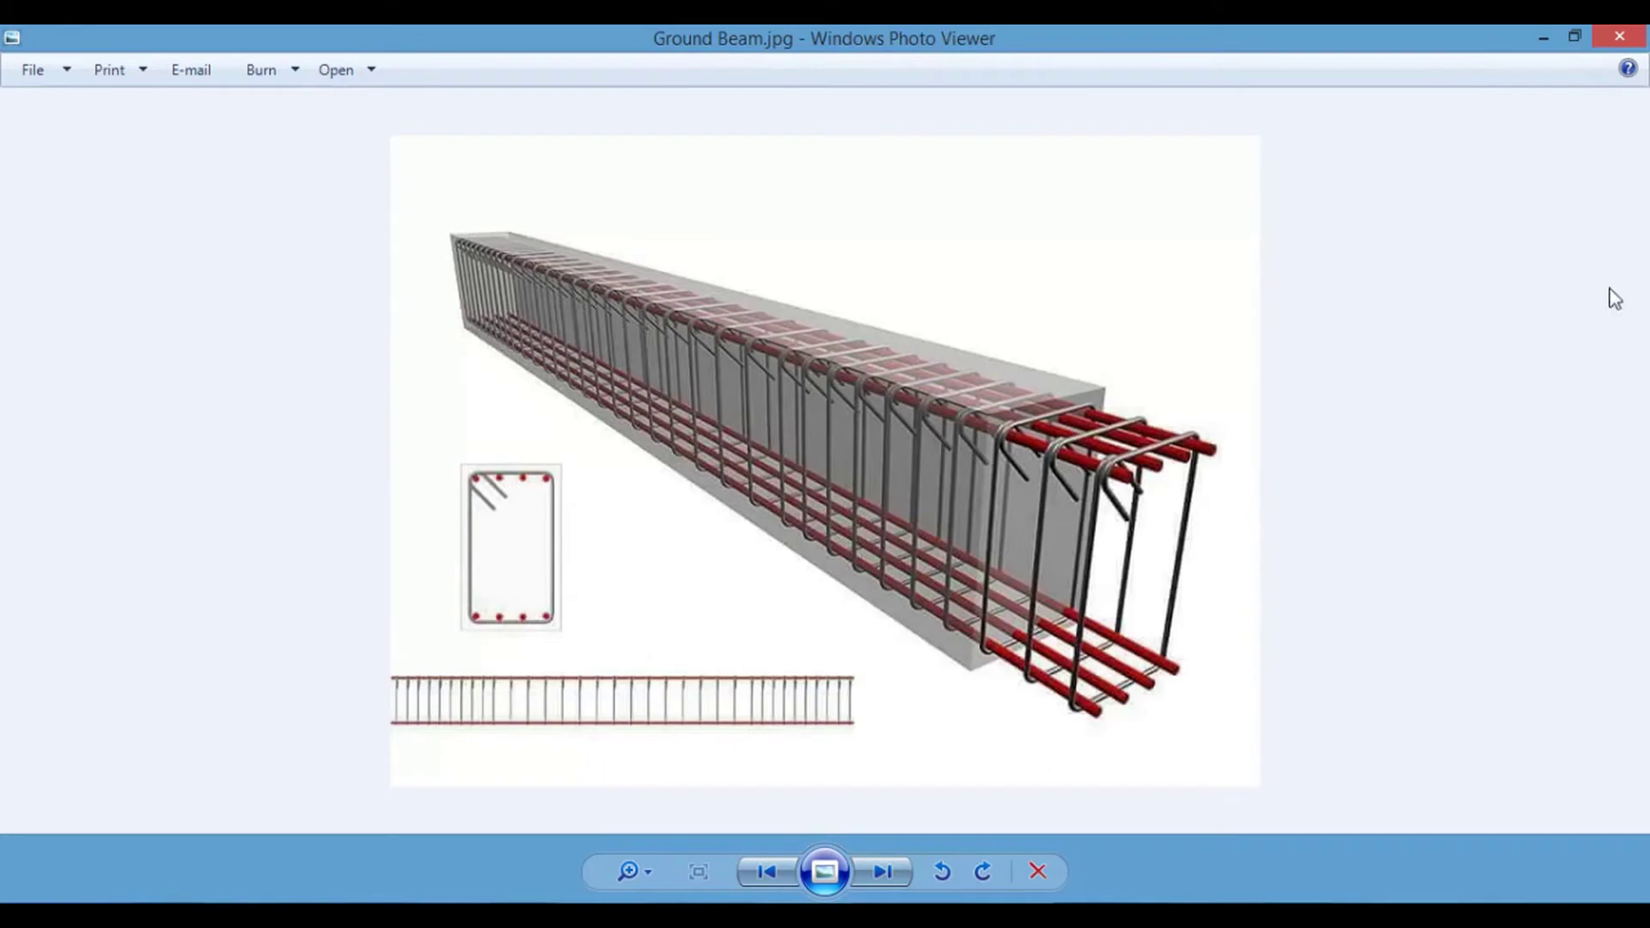
pyautogui.click(1544, 38)
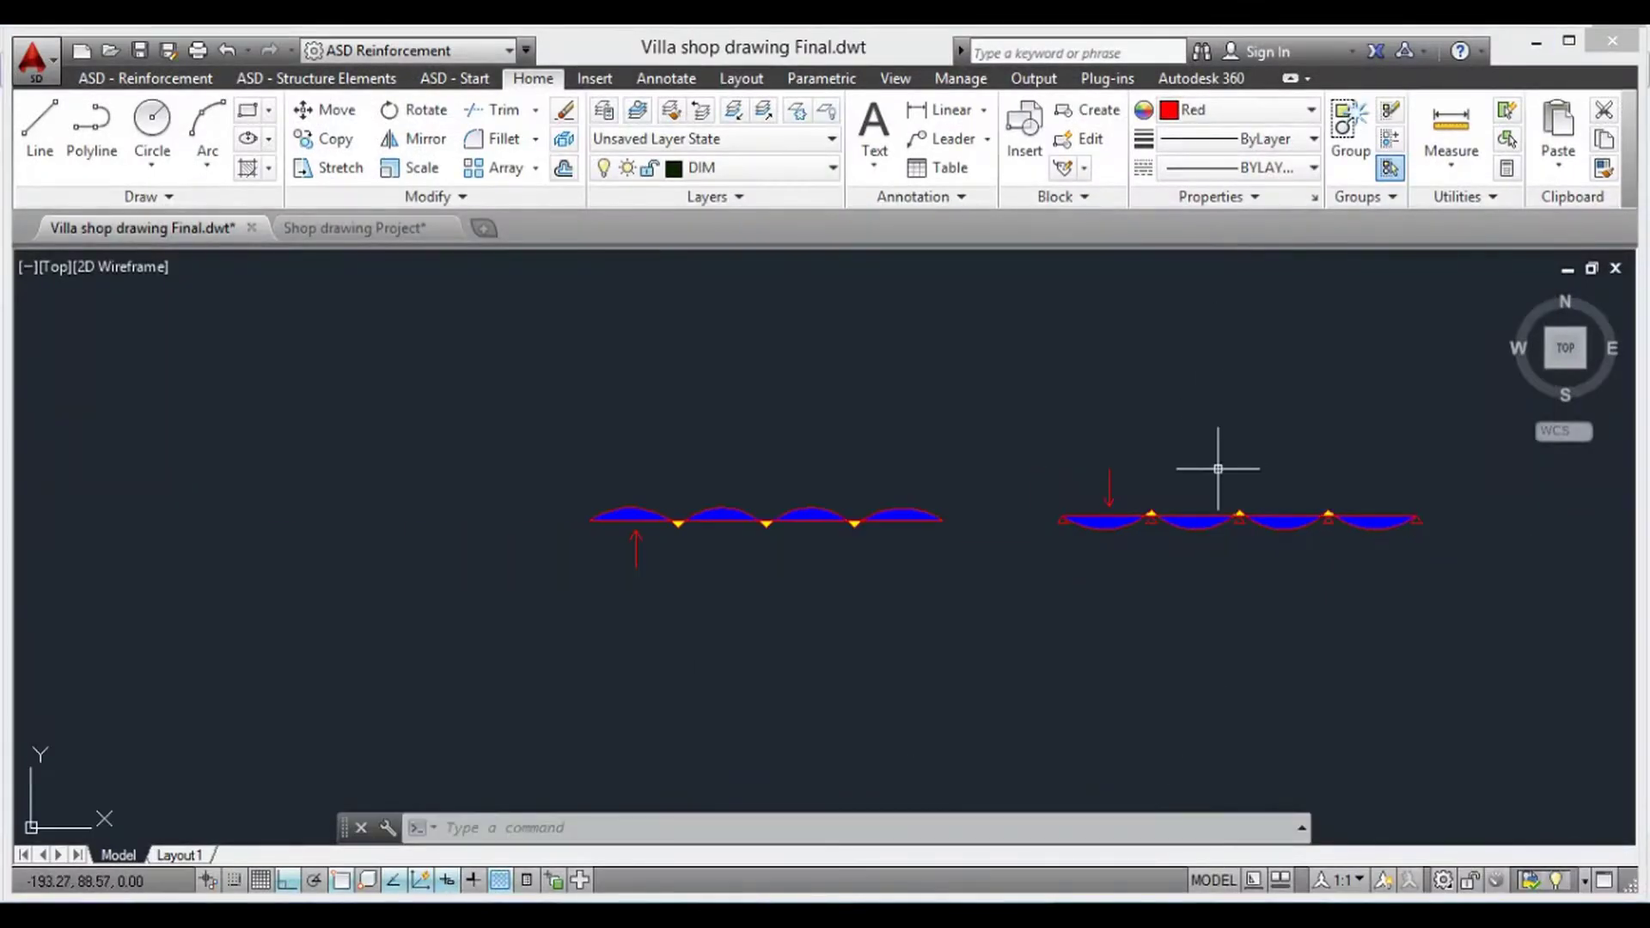
# - Locate the plan of the five-footing axis and the longitudinal tie beam section below it
pyautogui.moveTo(1227, 545); pyautogui.dragTo(1186, 537, button='middle')
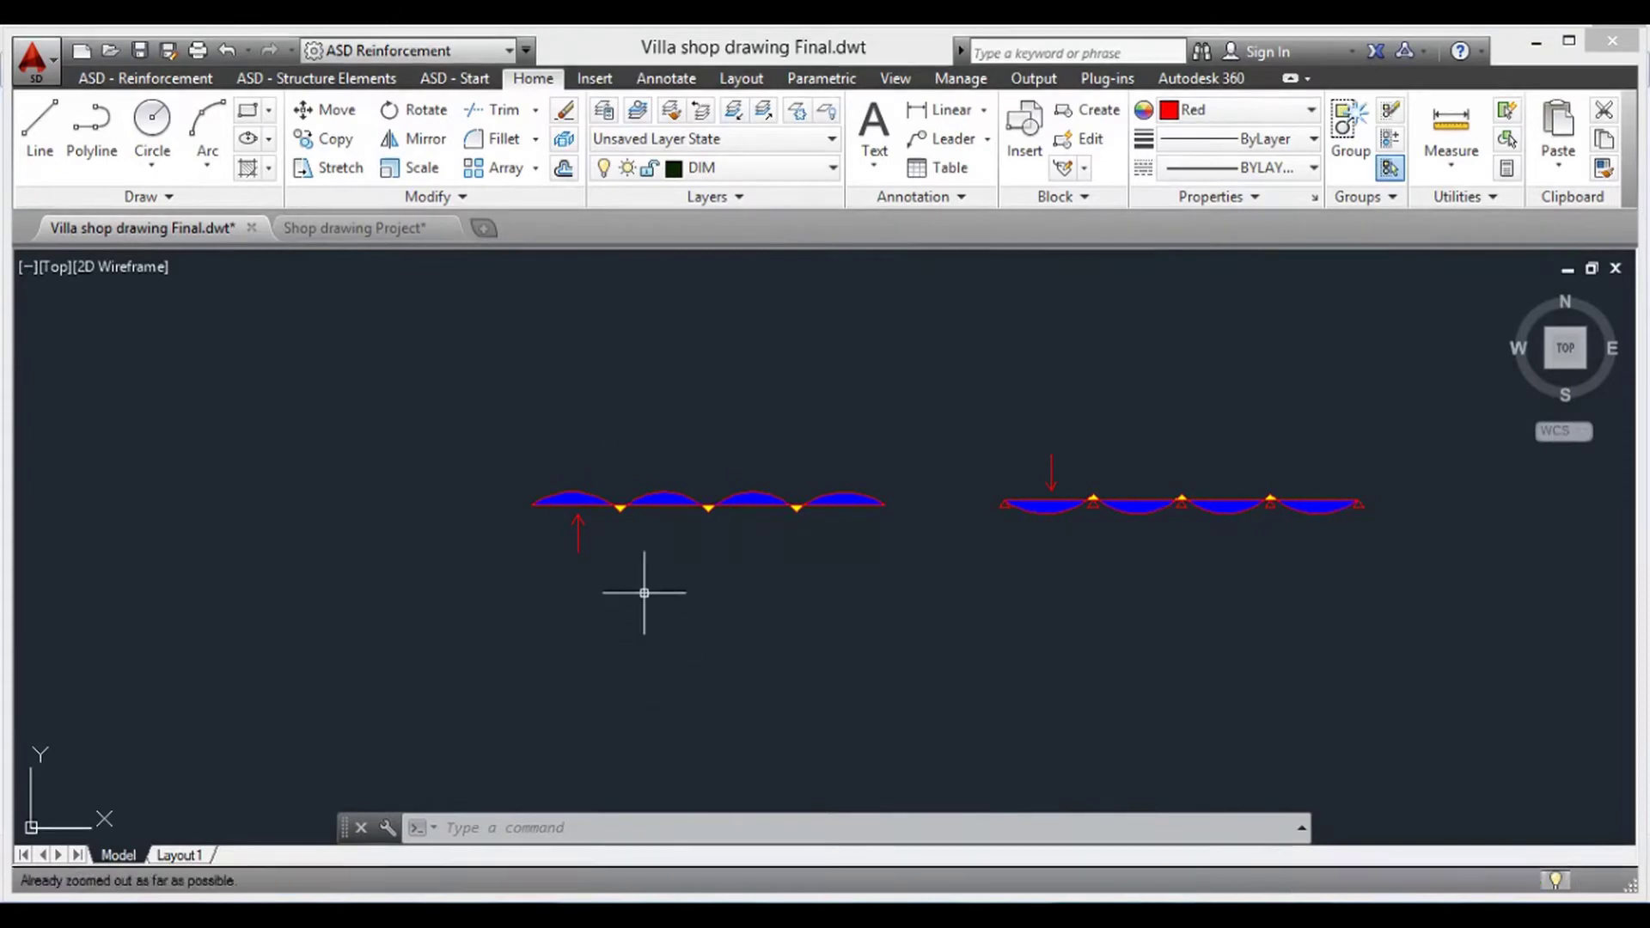
pyautogui.moveTo(1027, 547); pyautogui.dragTo(468, 513, button='middle')
pyautogui.scroll(-2, 946, 516)
pyautogui.moveTo(947, 516); pyautogui.dragTo(613, 457, button='middle')
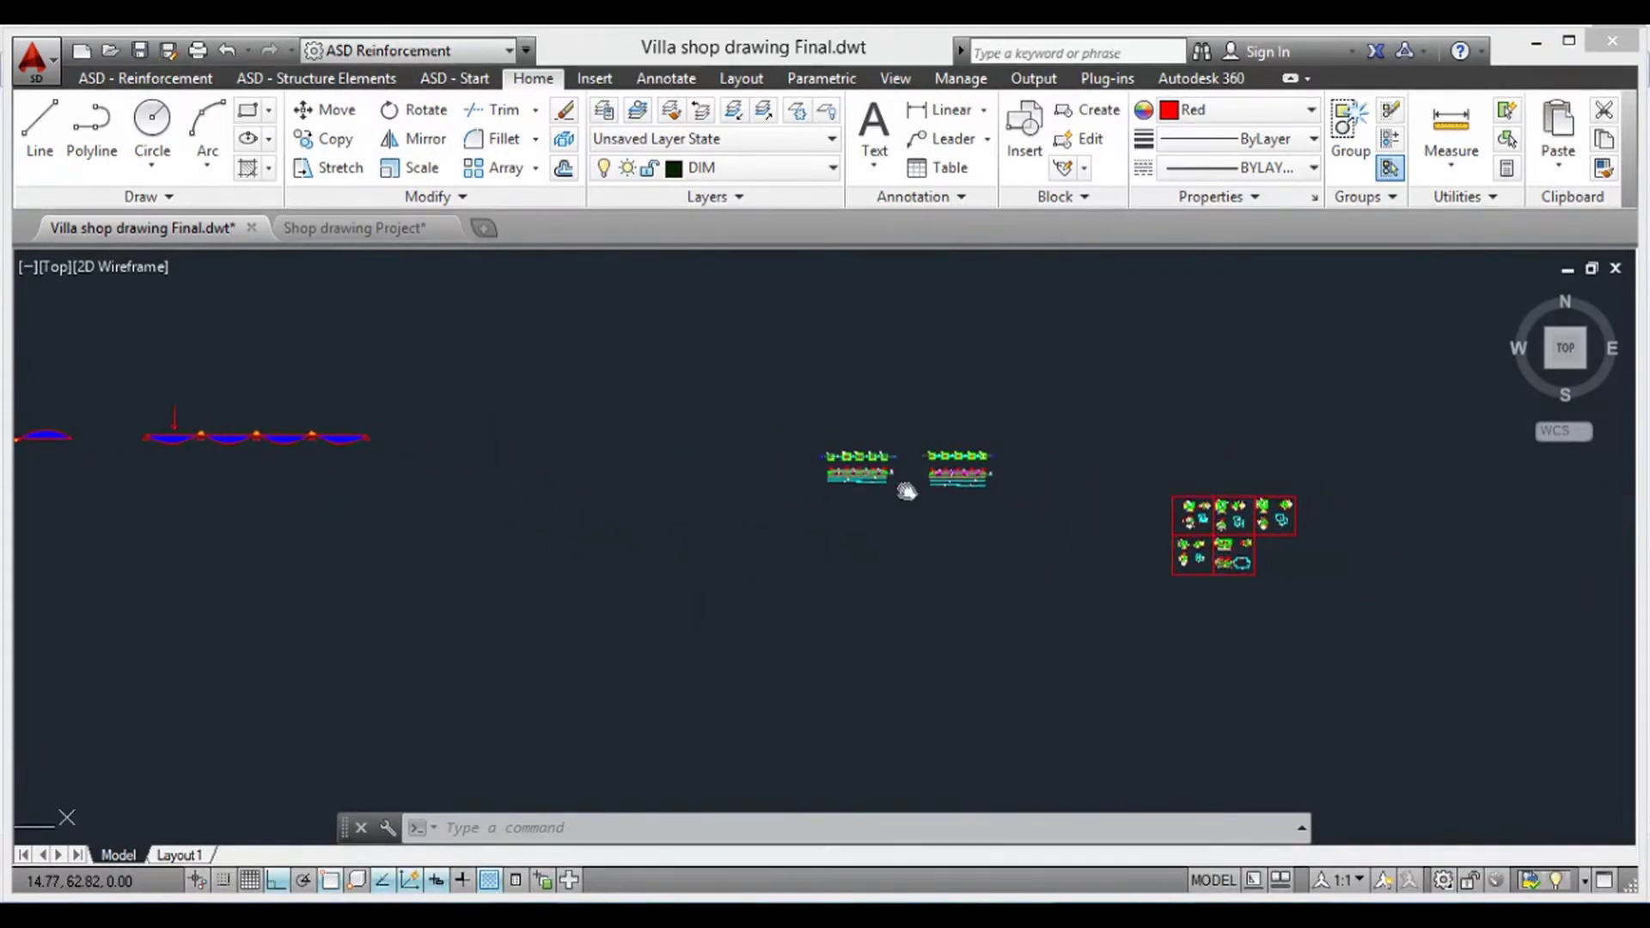
pyautogui.scroll(7, 911, 468)
pyautogui.scroll(2, 791, 559)
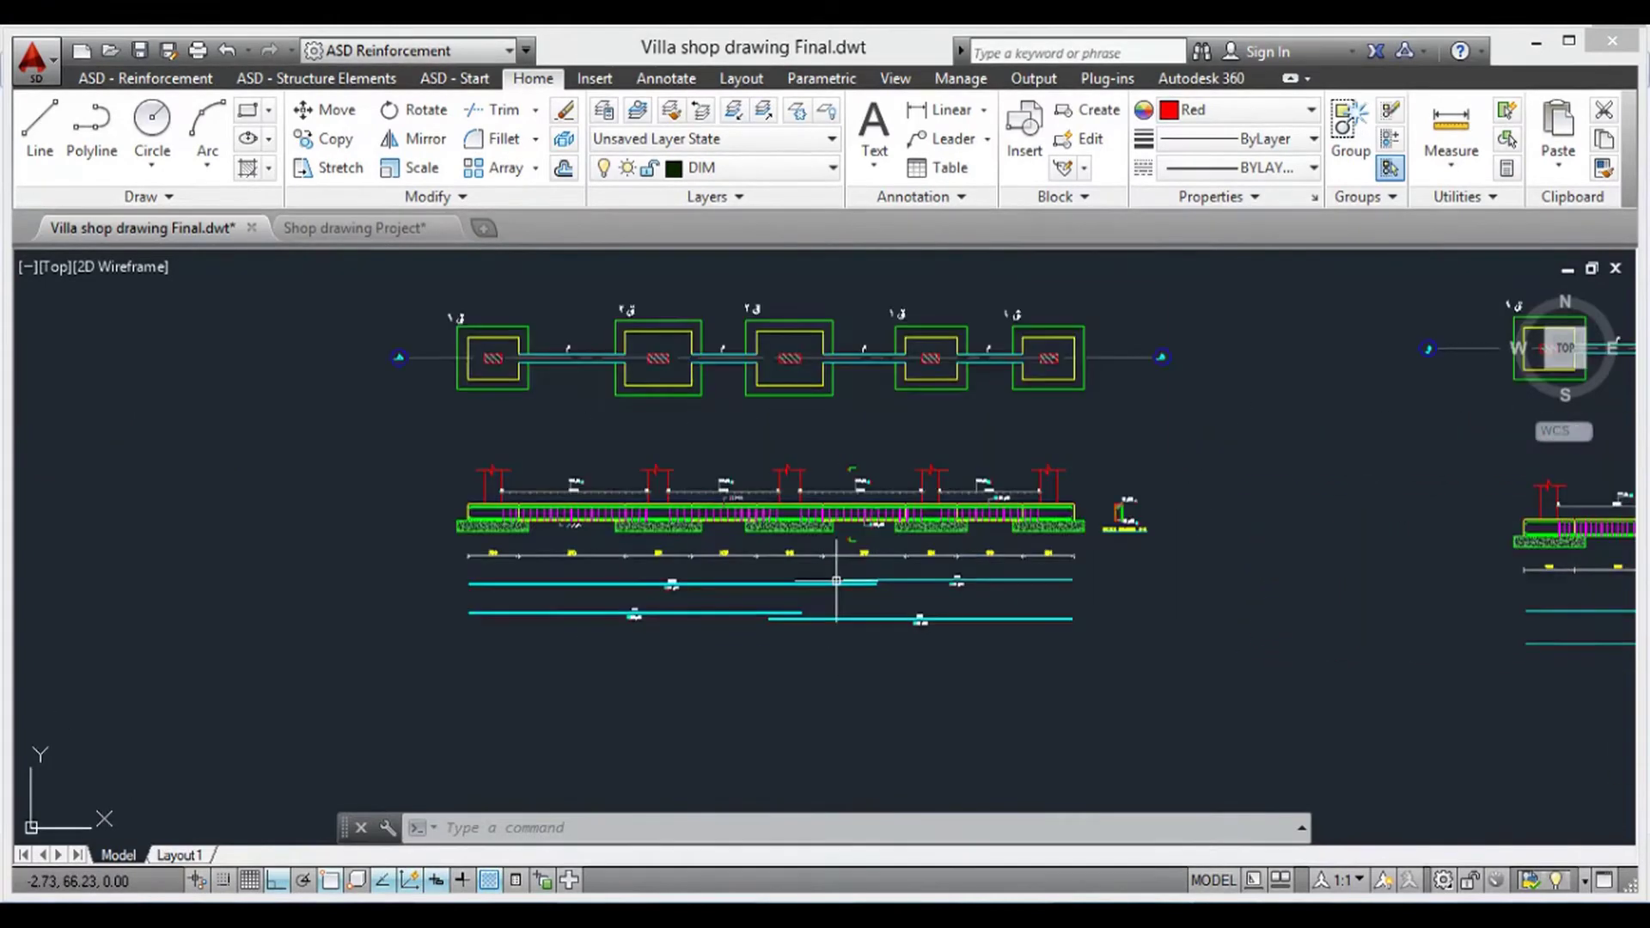
pyautogui.scroll(2, 984, 696)
pyautogui.moveTo(767, 352)
pyautogui.mouseDown(button='middle')
pyautogui.moveTo(768, 513)
pyautogui.moveTo(740, 457)
pyautogui.moveTo(757, 468)
pyautogui.mouseUp(button='middle')
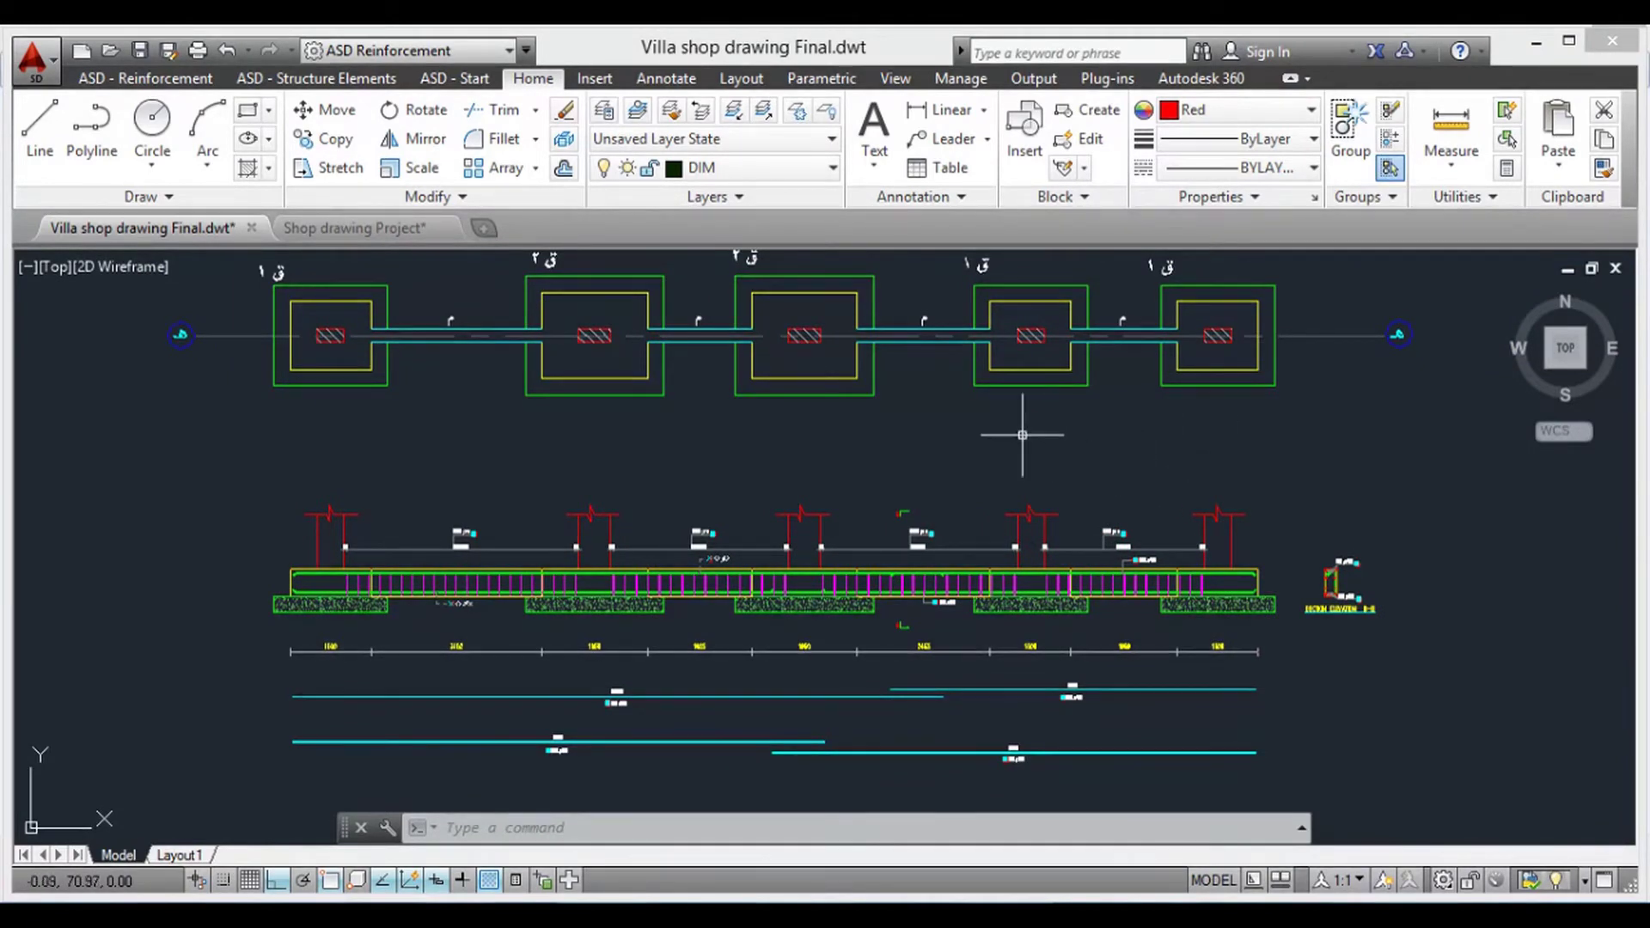
# - Examine the footings and tie beams in plan against the longitudinal section, its dimensions and the reinforcement bars drawn beneath
pyautogui.moveTo(482, 420); pyautogui.dragTo(474, 441, button='middle')
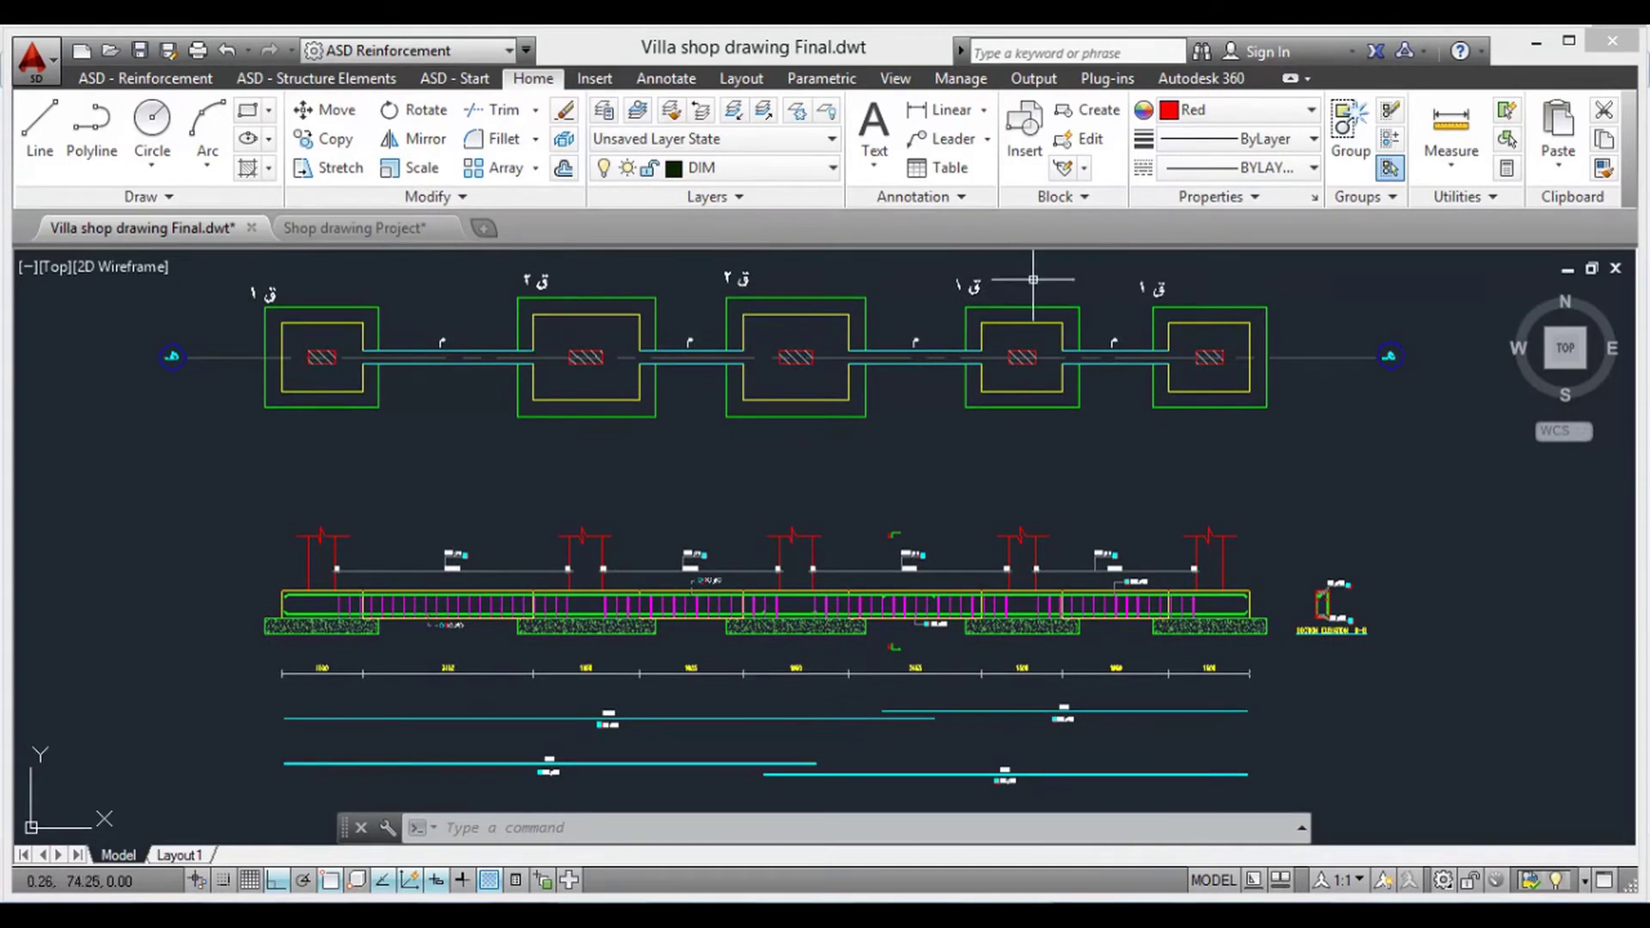
pyautogui.moveTo(797, 556); pyautogui.dragTo(785, 553, button='middle')
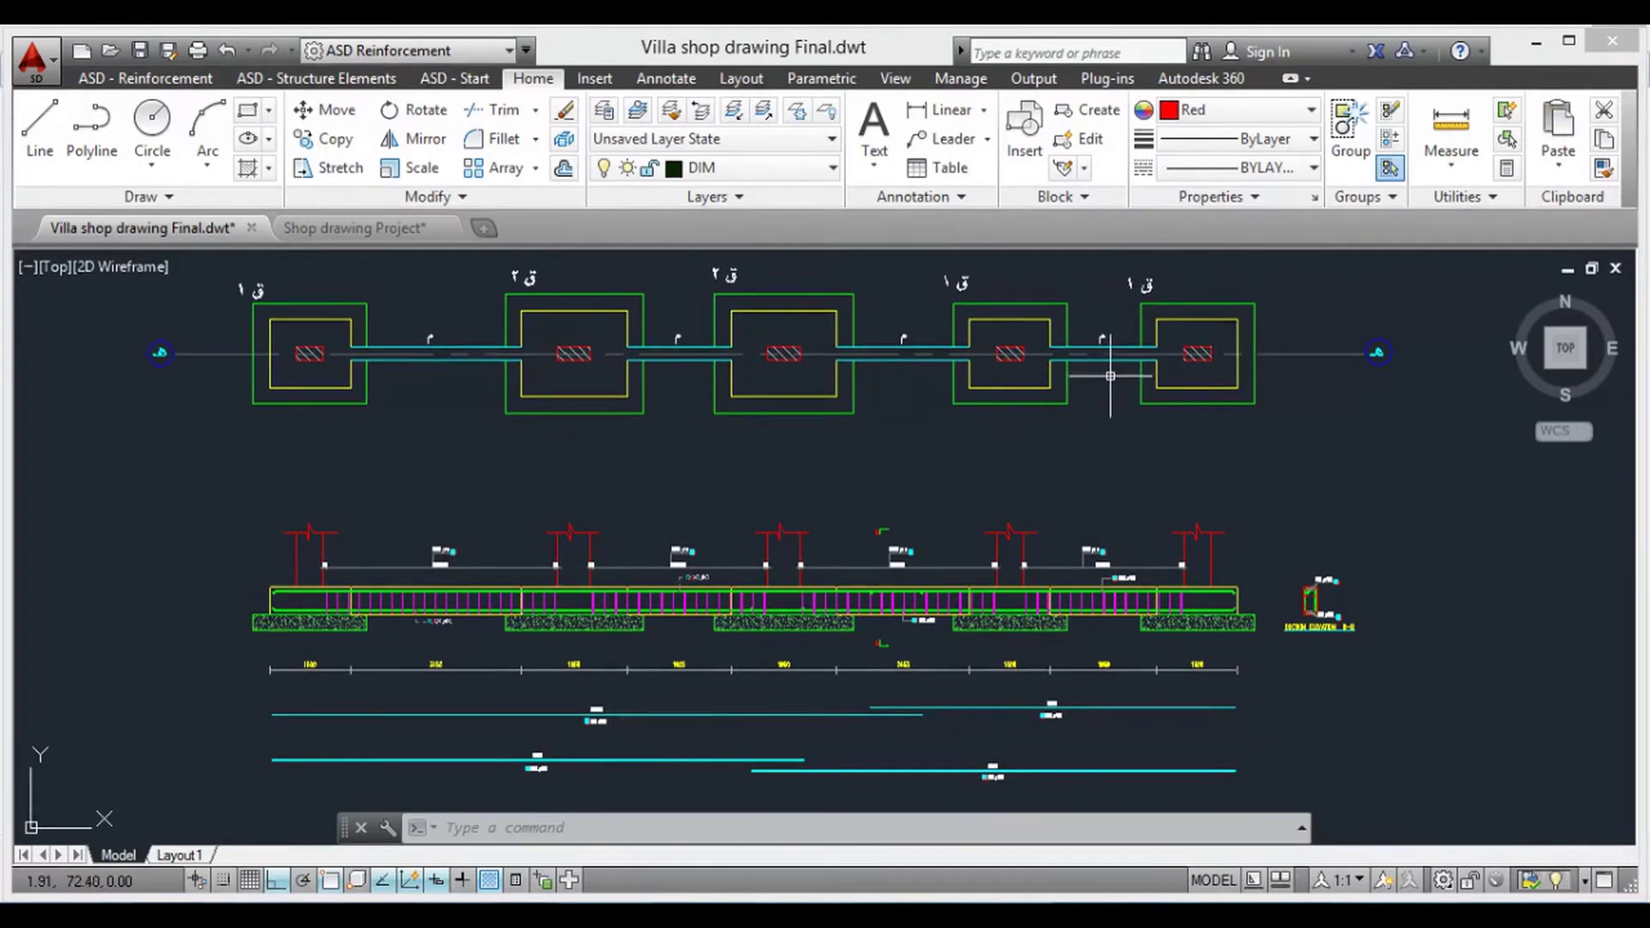
pyautogui.moveTo(1121, 479); pyautogui.dragTo(1113, 494, button='middle')
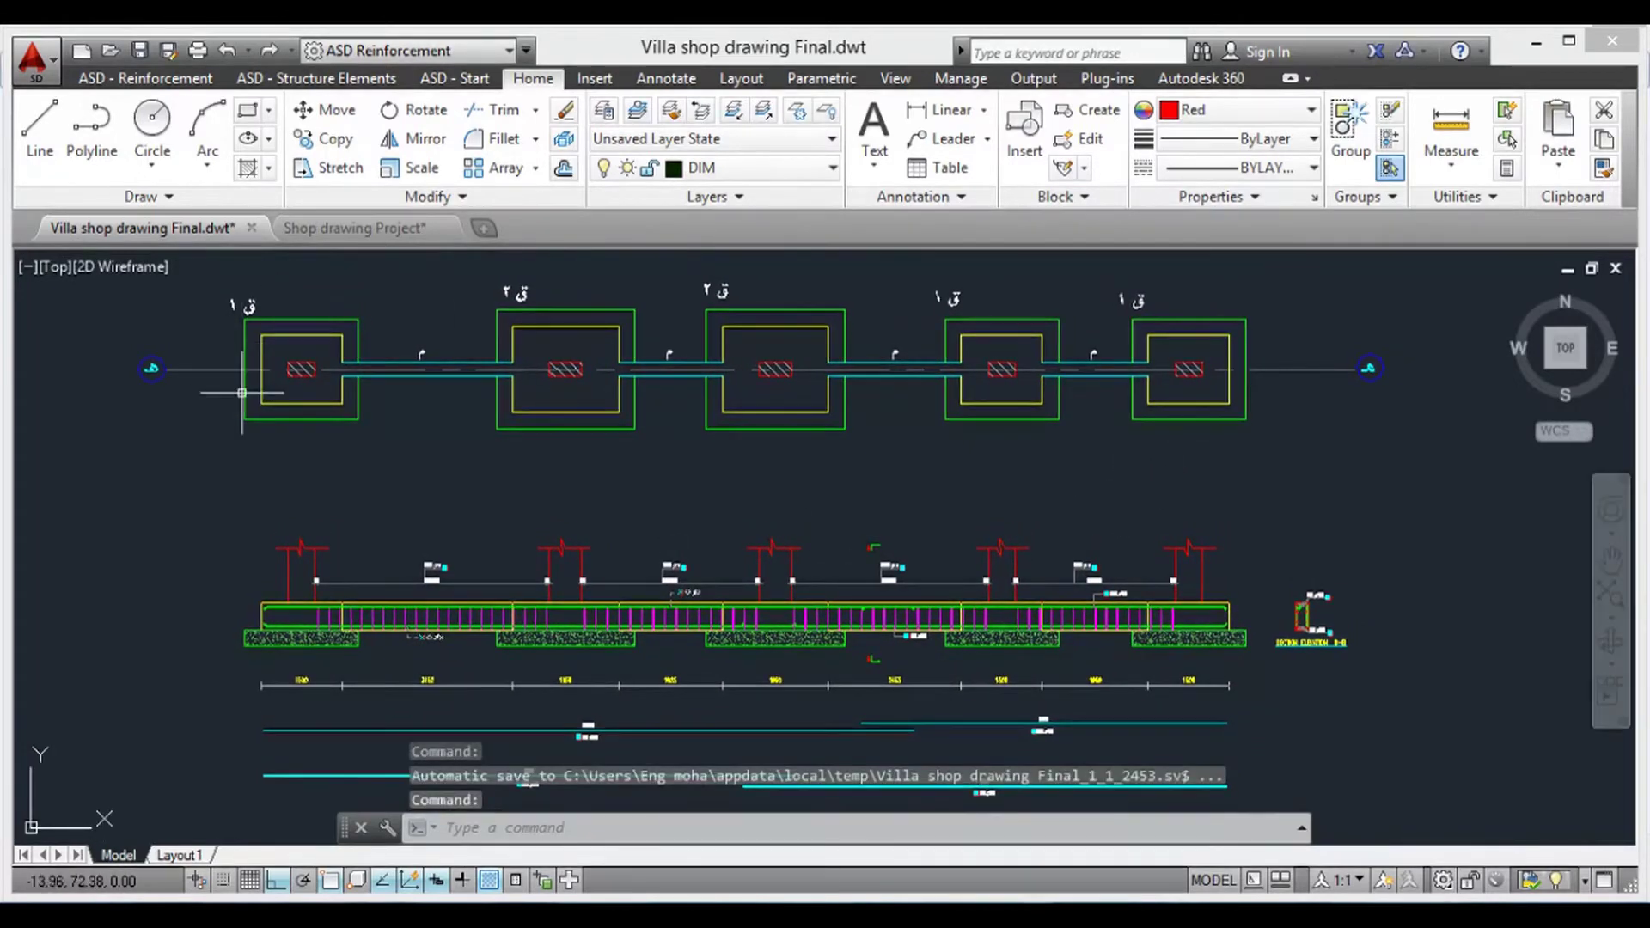
pyautogui.moveTo(959, 423)
pyautogui.mouseDown(button='middle')
pyautogui.moveTo(895, 370)
pyautogui.moveTo(859, 482)
pyautogui.moveTo(566, 542)
pyautogui.mouseUp(button='middle')
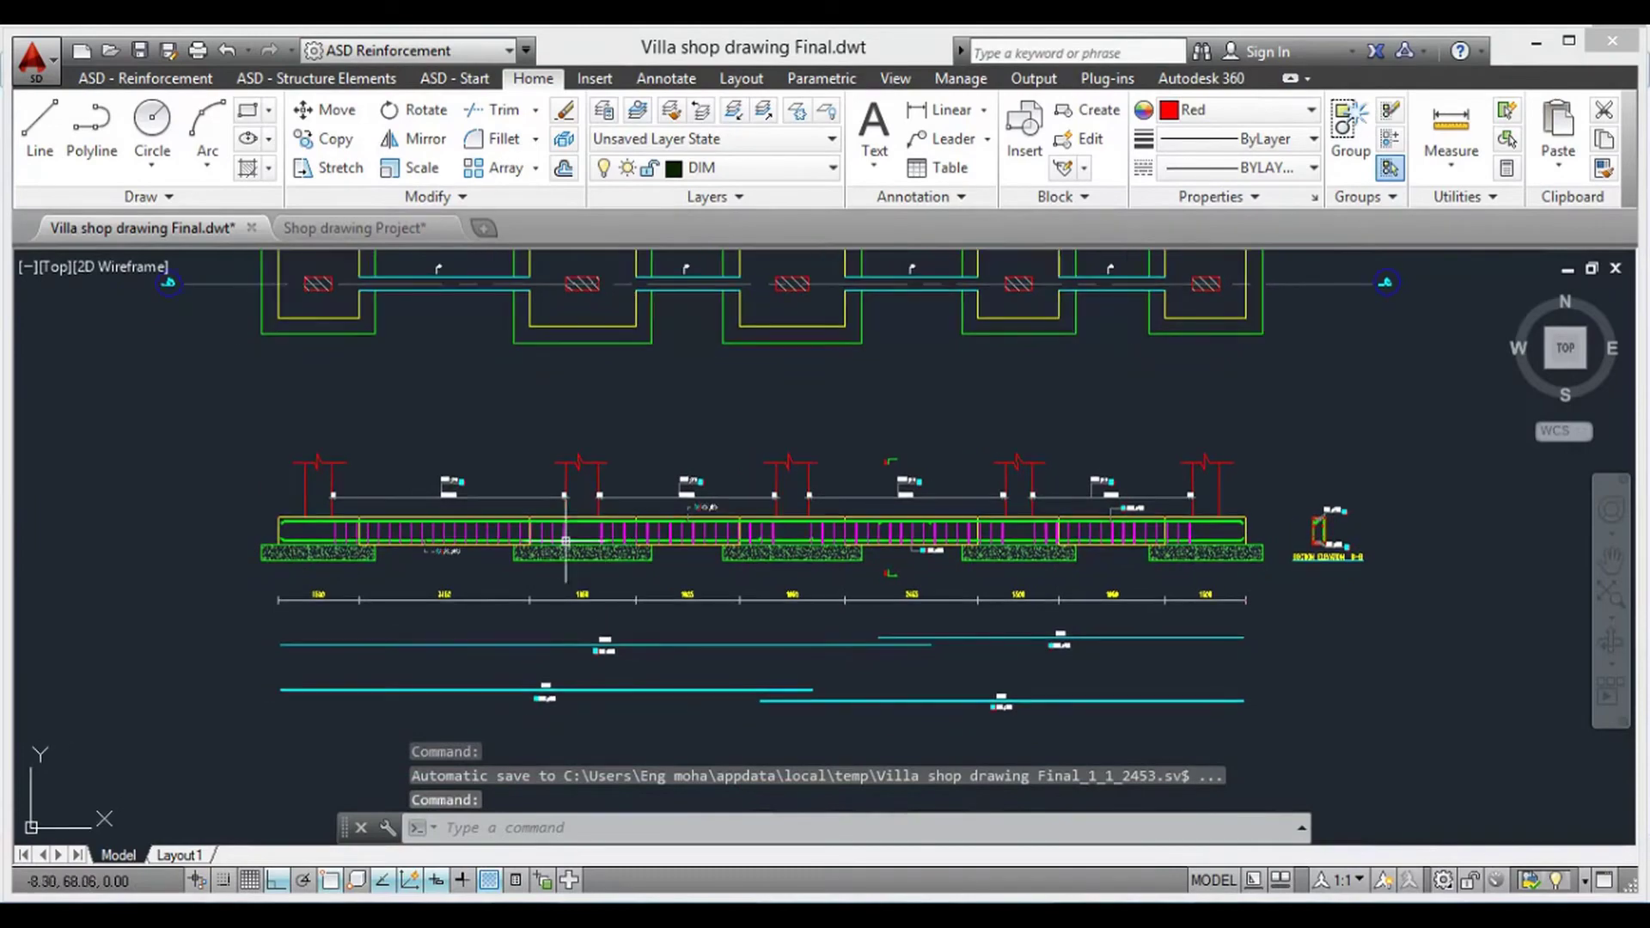
pyautogui.moveTo(784, 397); pyautogui.dragTo(746, 468, button='middle')
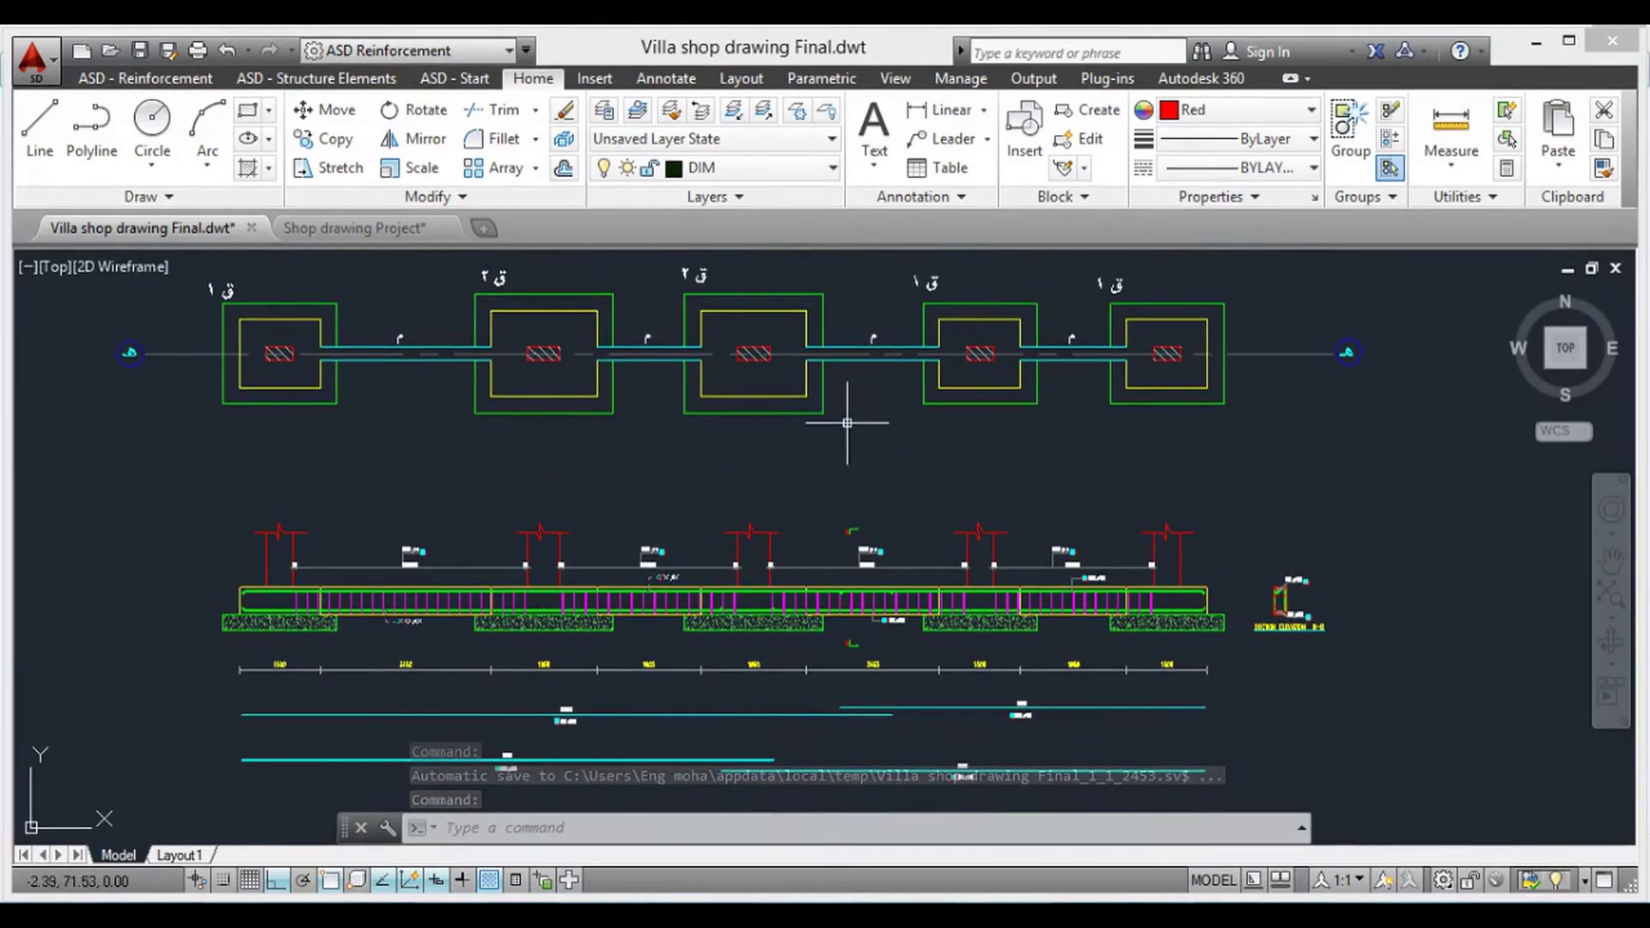
pyautogui.moveTo(681, 545); pyautogui.dragTo(700, 434, button='middle')
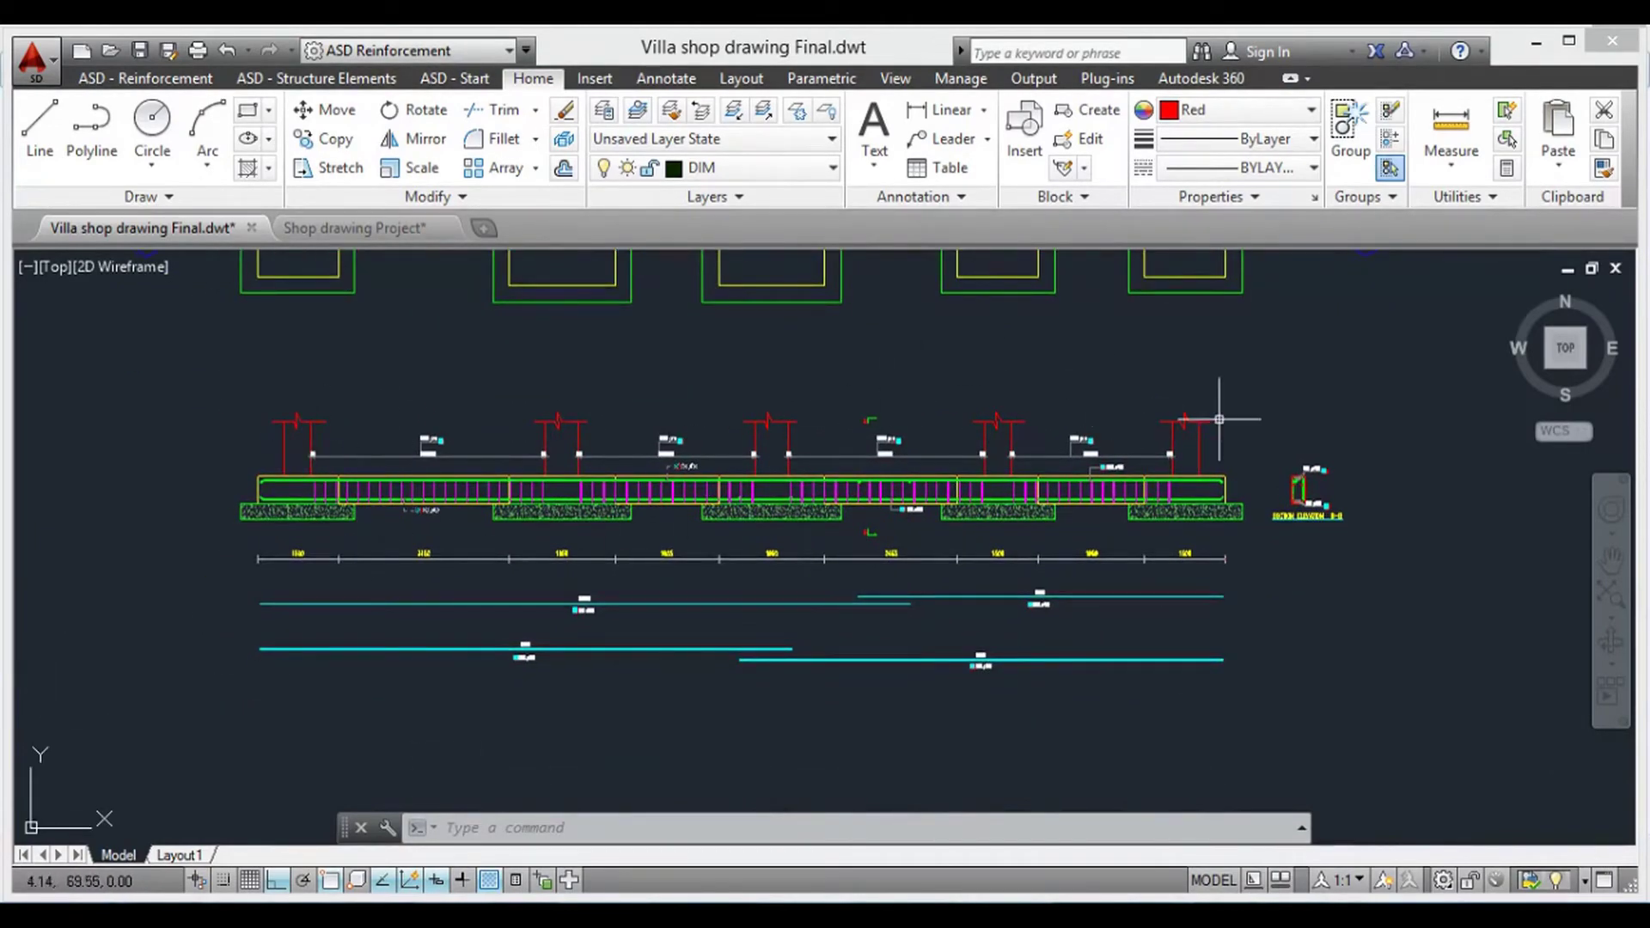
# - Examine the stirrup spacing and main bars along the tie beam section, focusing on the stirrups beside the second column
pyautogui.scroll(4, 408, 507)
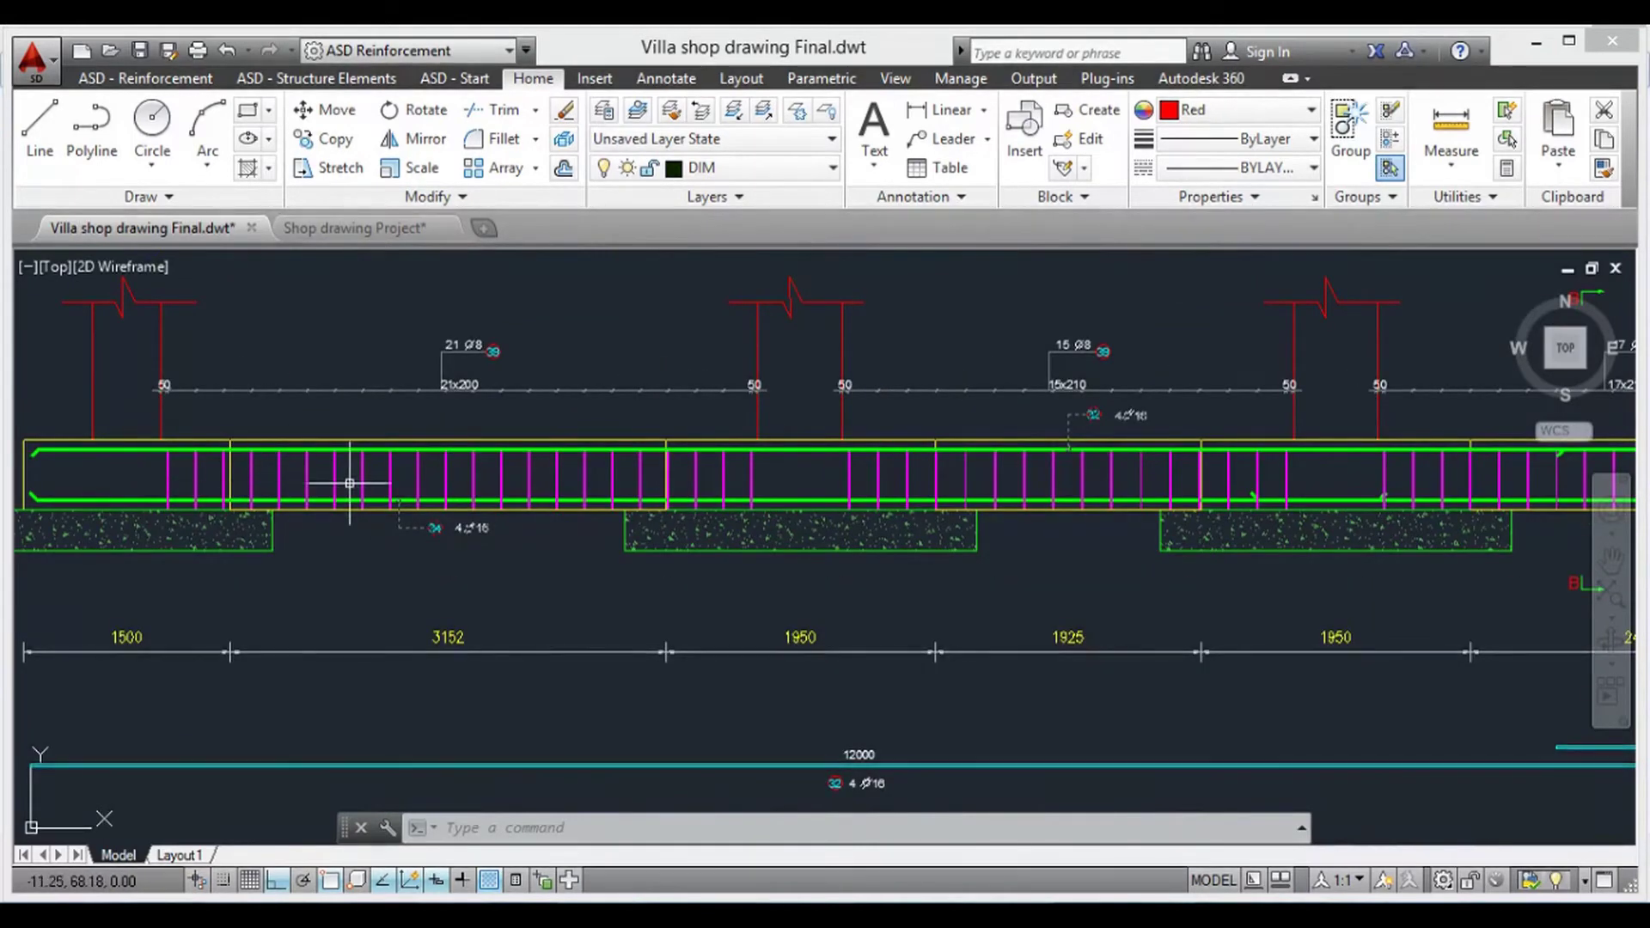
pyautogui.moveTo(1173, 476); pyautogui.dragTo(818, 508, button='middle')
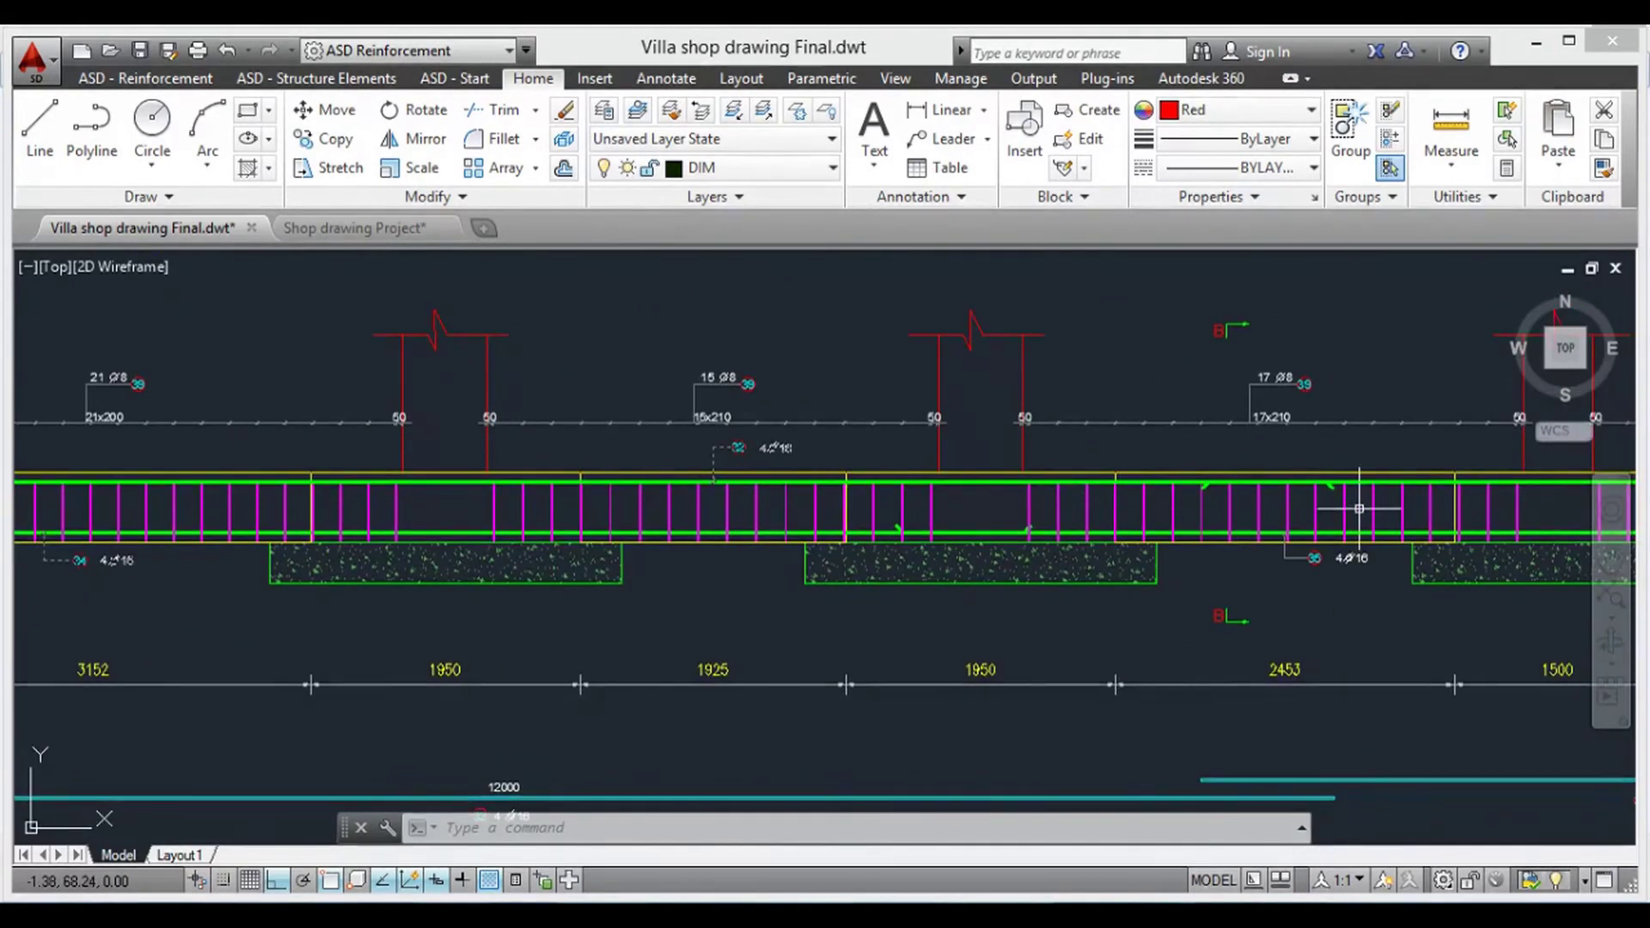
pyautogui.scroll(-3, 1359, 509)
pyautogui.scroll(4, 869, 611)
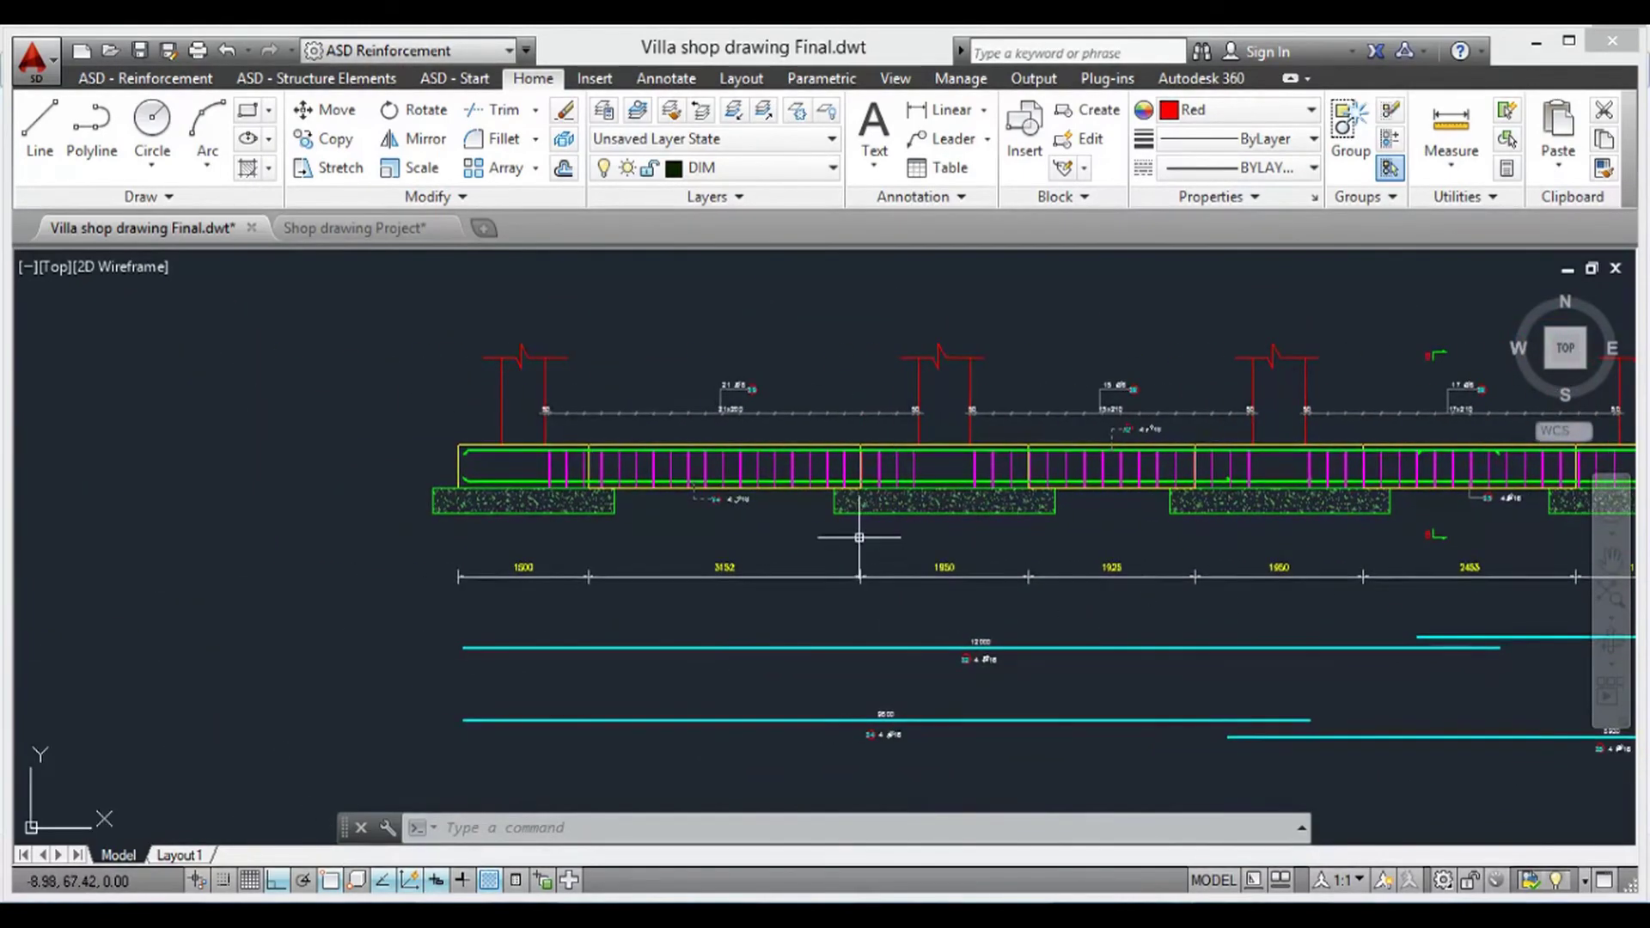
pyautogui.scroll(2, 879, 553)
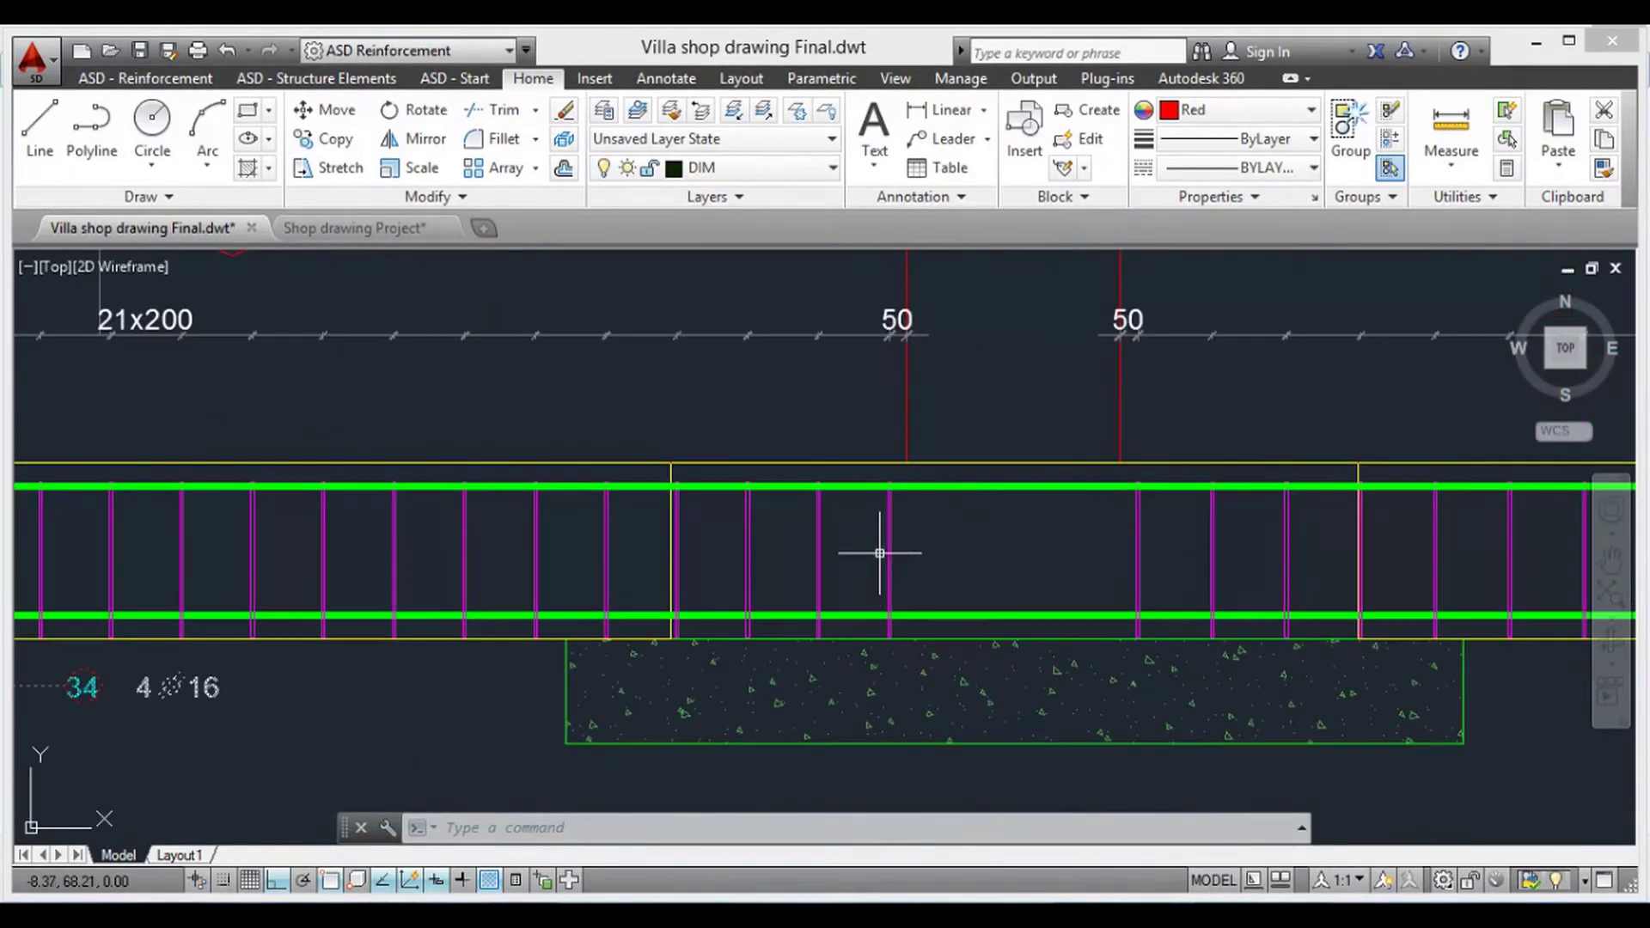
pyautogui.scroll(-2, 909, 413)
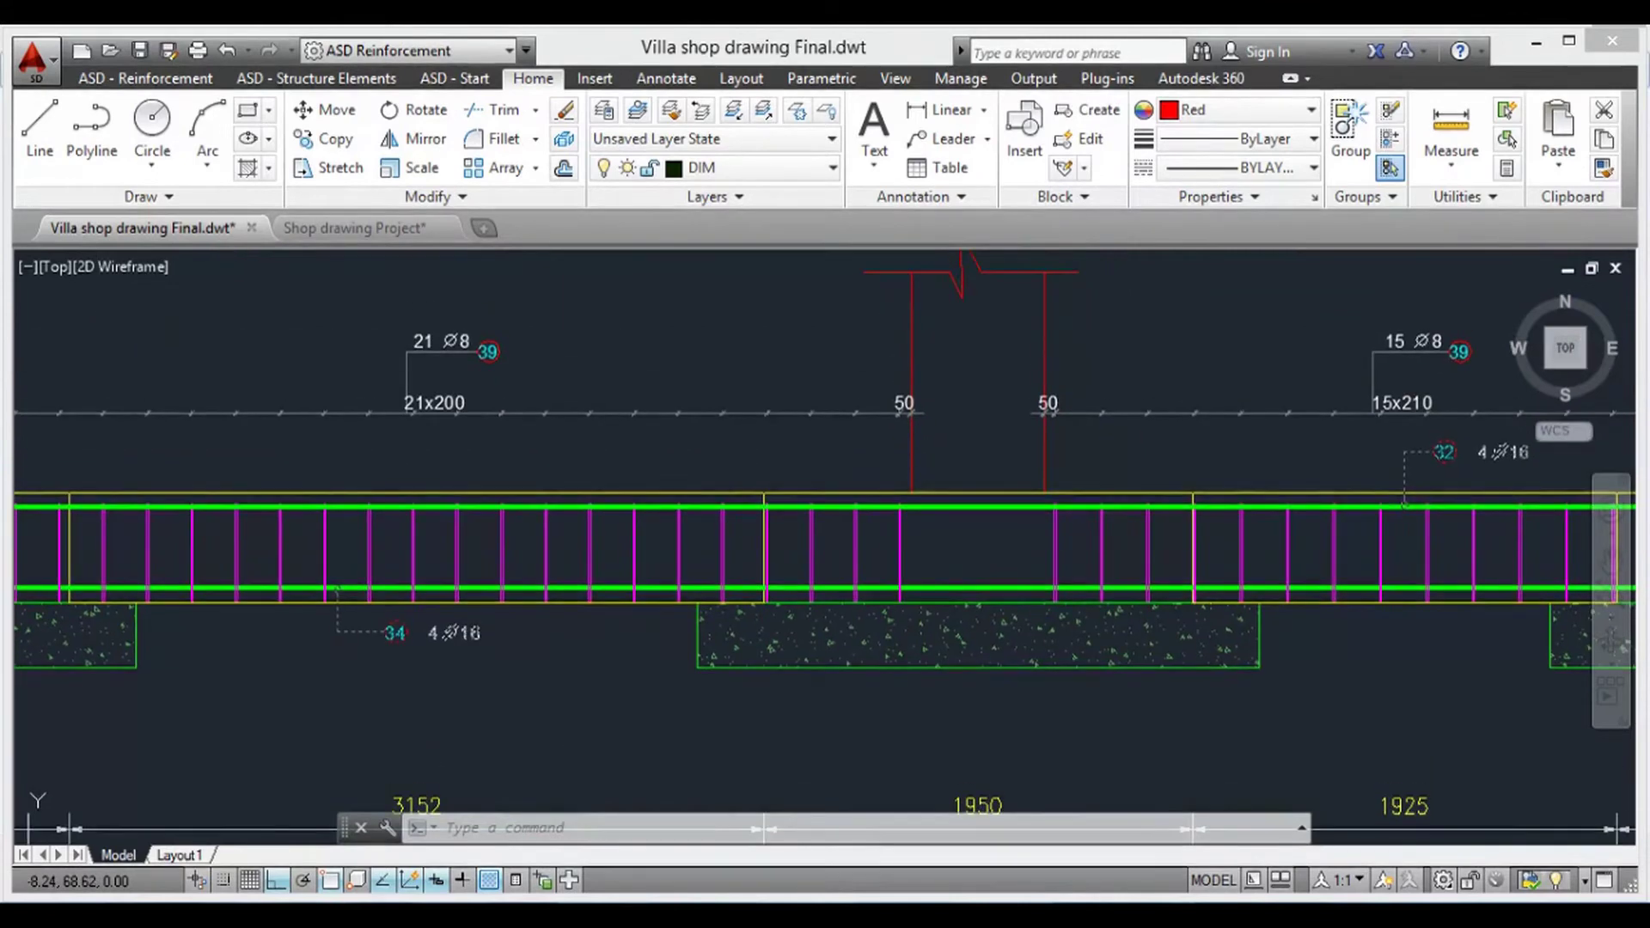
pyautogui.scroll(2, 899, 490)
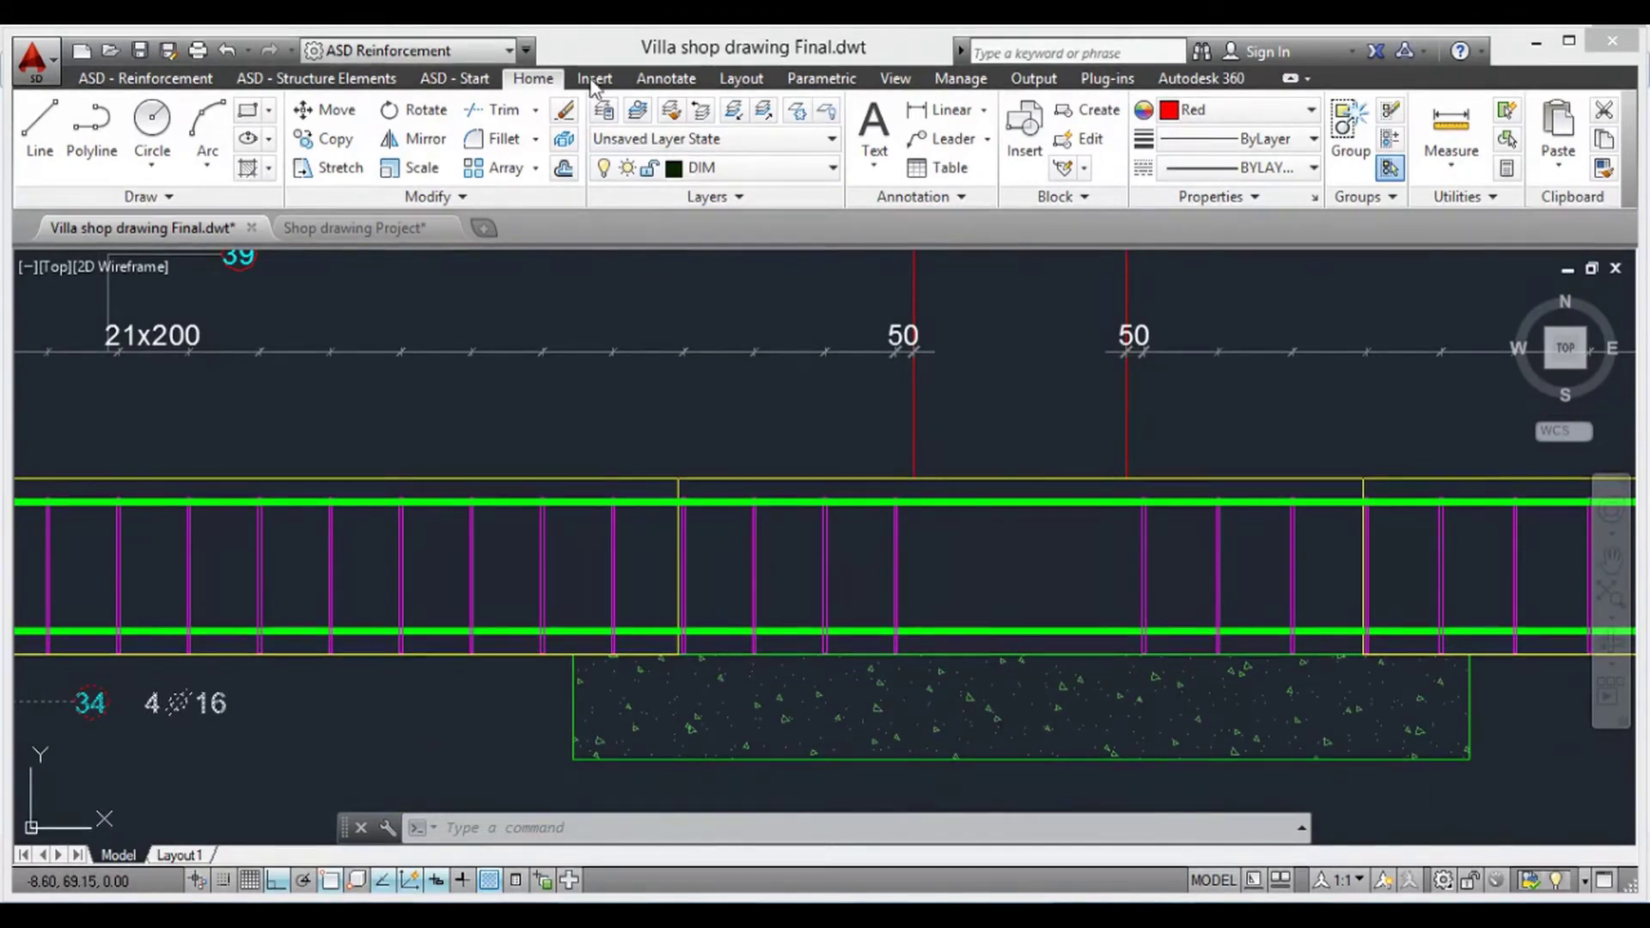
# - Add a linear dimension above the beam from the last stirrup of the first span to the near face of the second column
pyautogui.click(935, 111)
pyautogui.scroll(2, 919, 535)
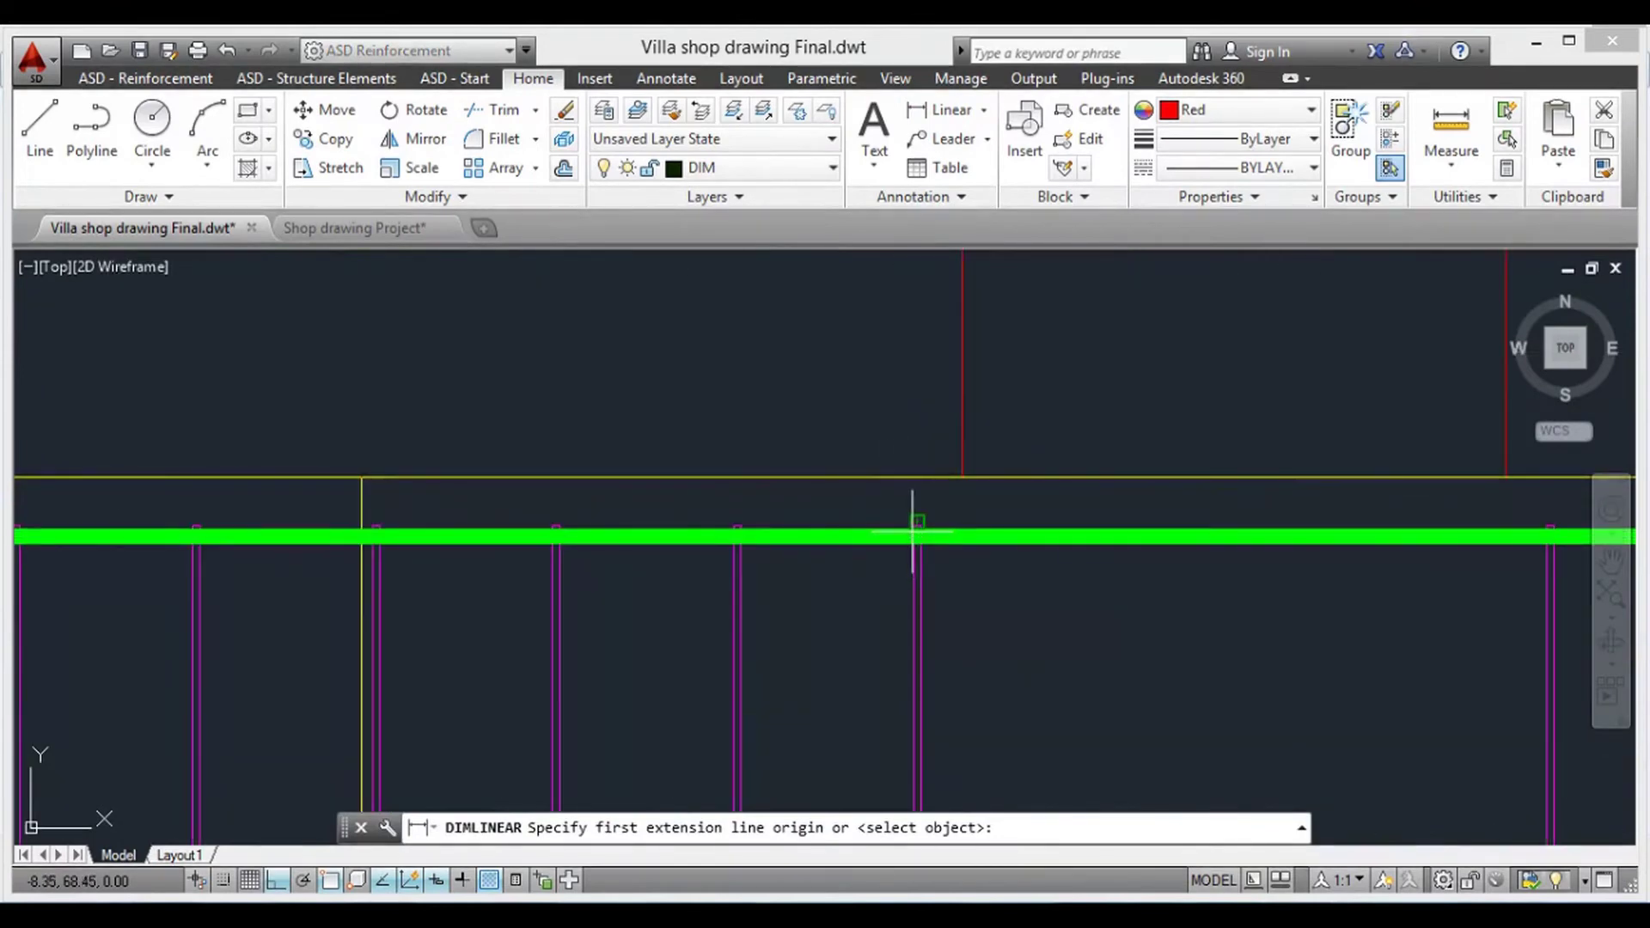
pyautogui.scroll(6, 913, 531)
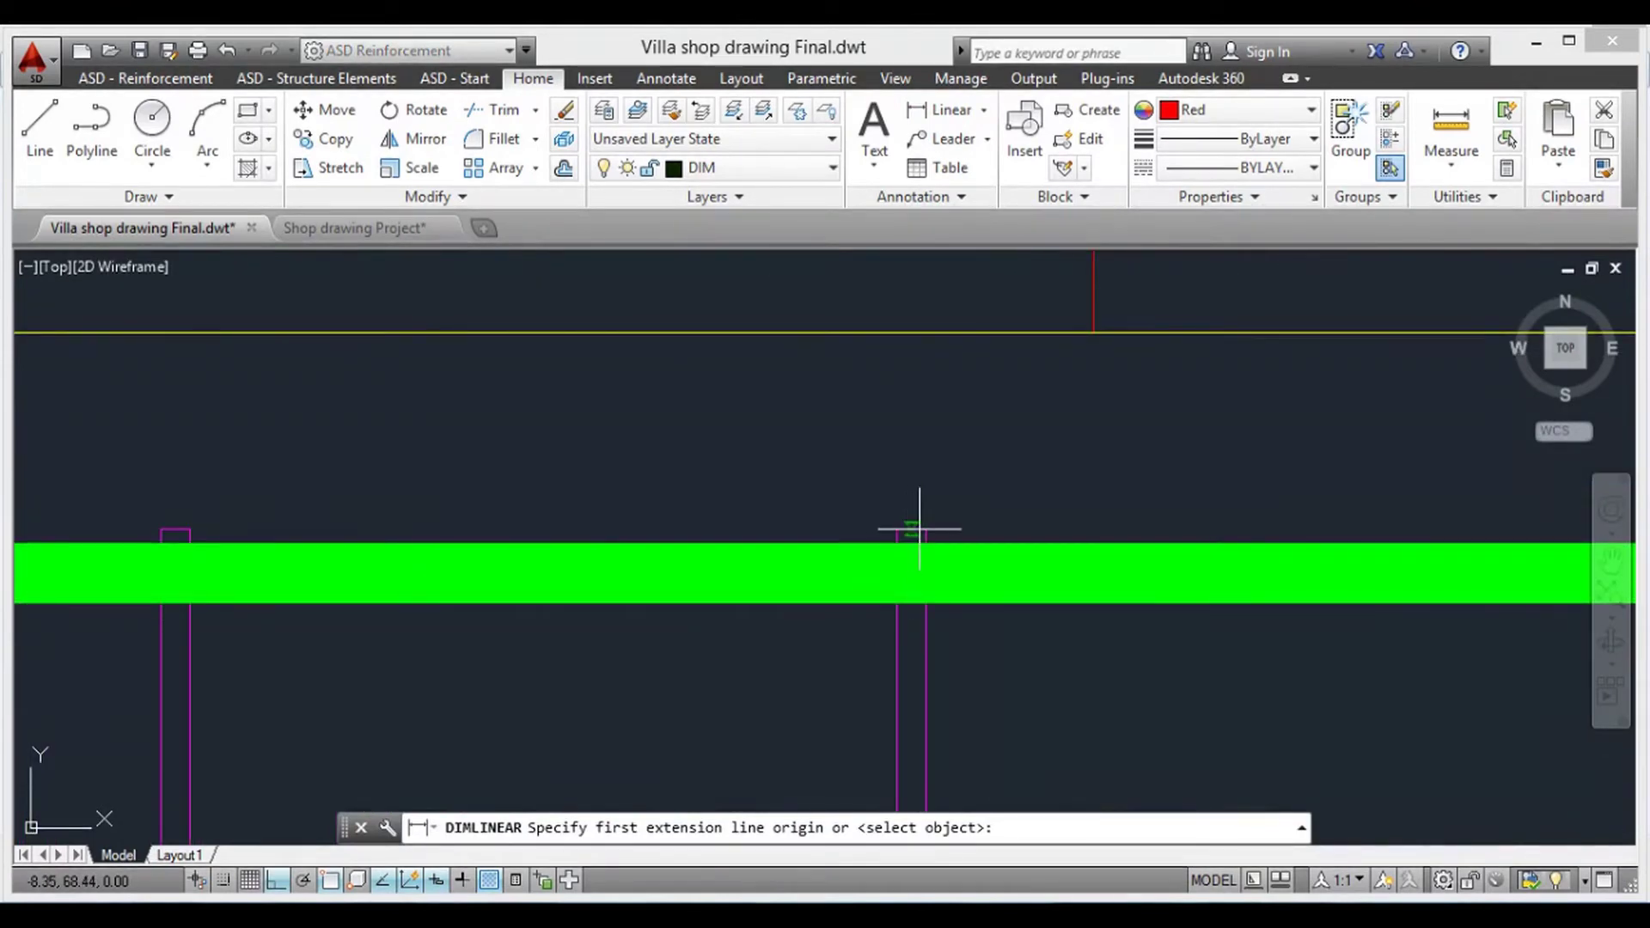
pyautogui.moveTo(974, 262); pyautogui.dragTo(946, 368, button='middle')
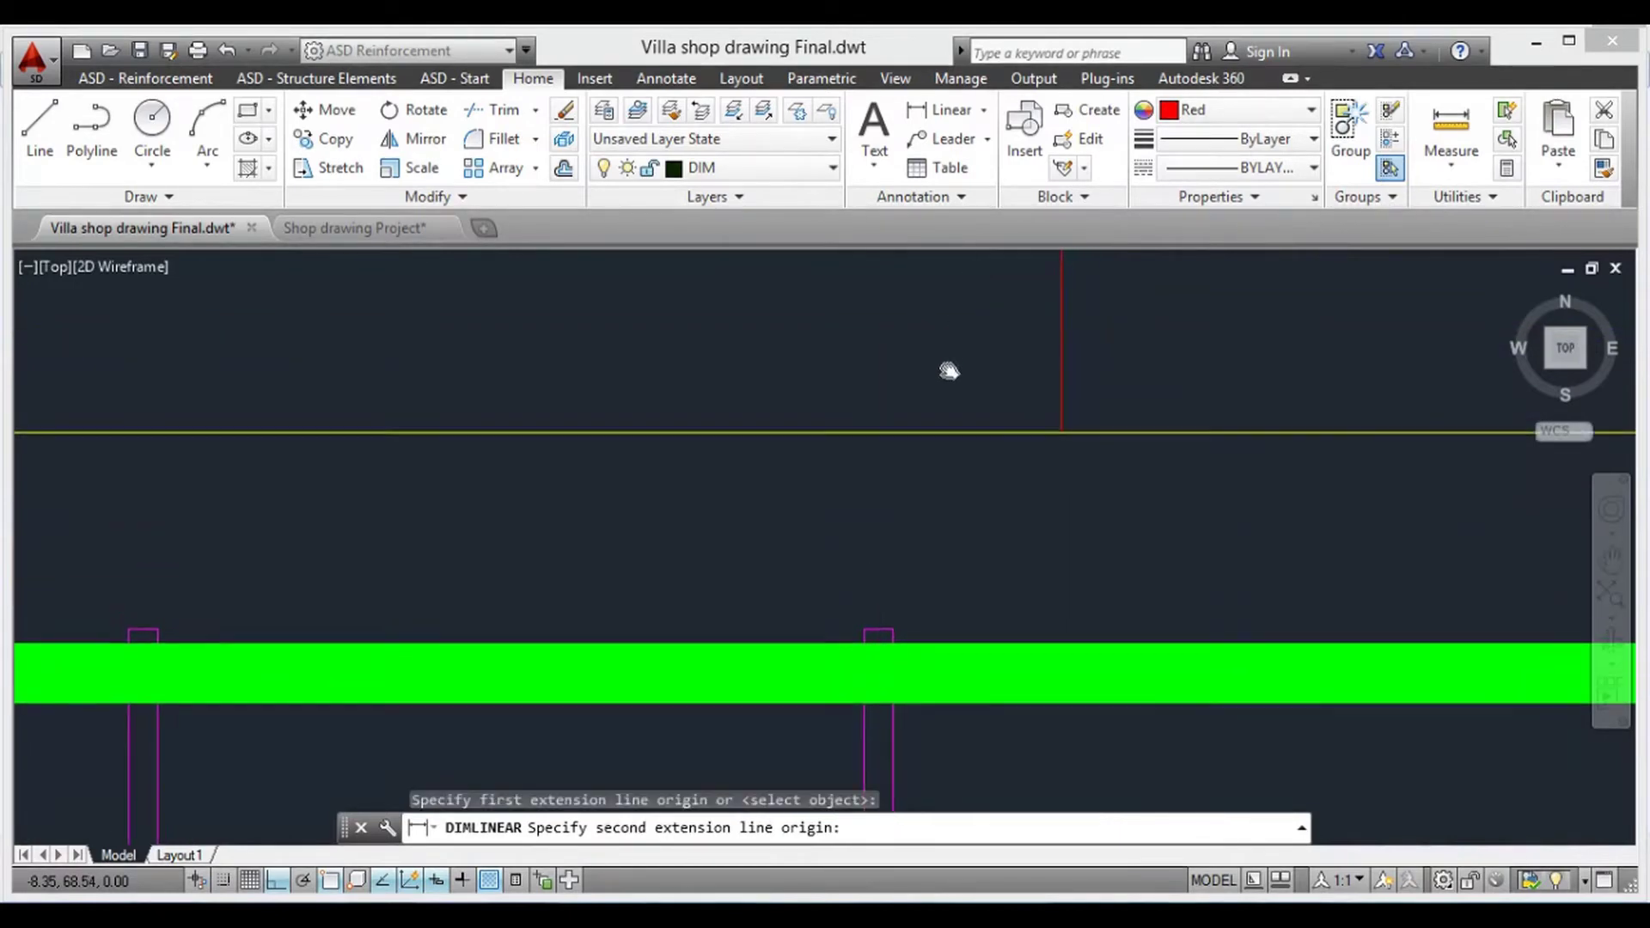
pyautogui.click(1066, 437)
pyautogui.scroll(-3, 966, 472)
pyautogui.click(962, 414)
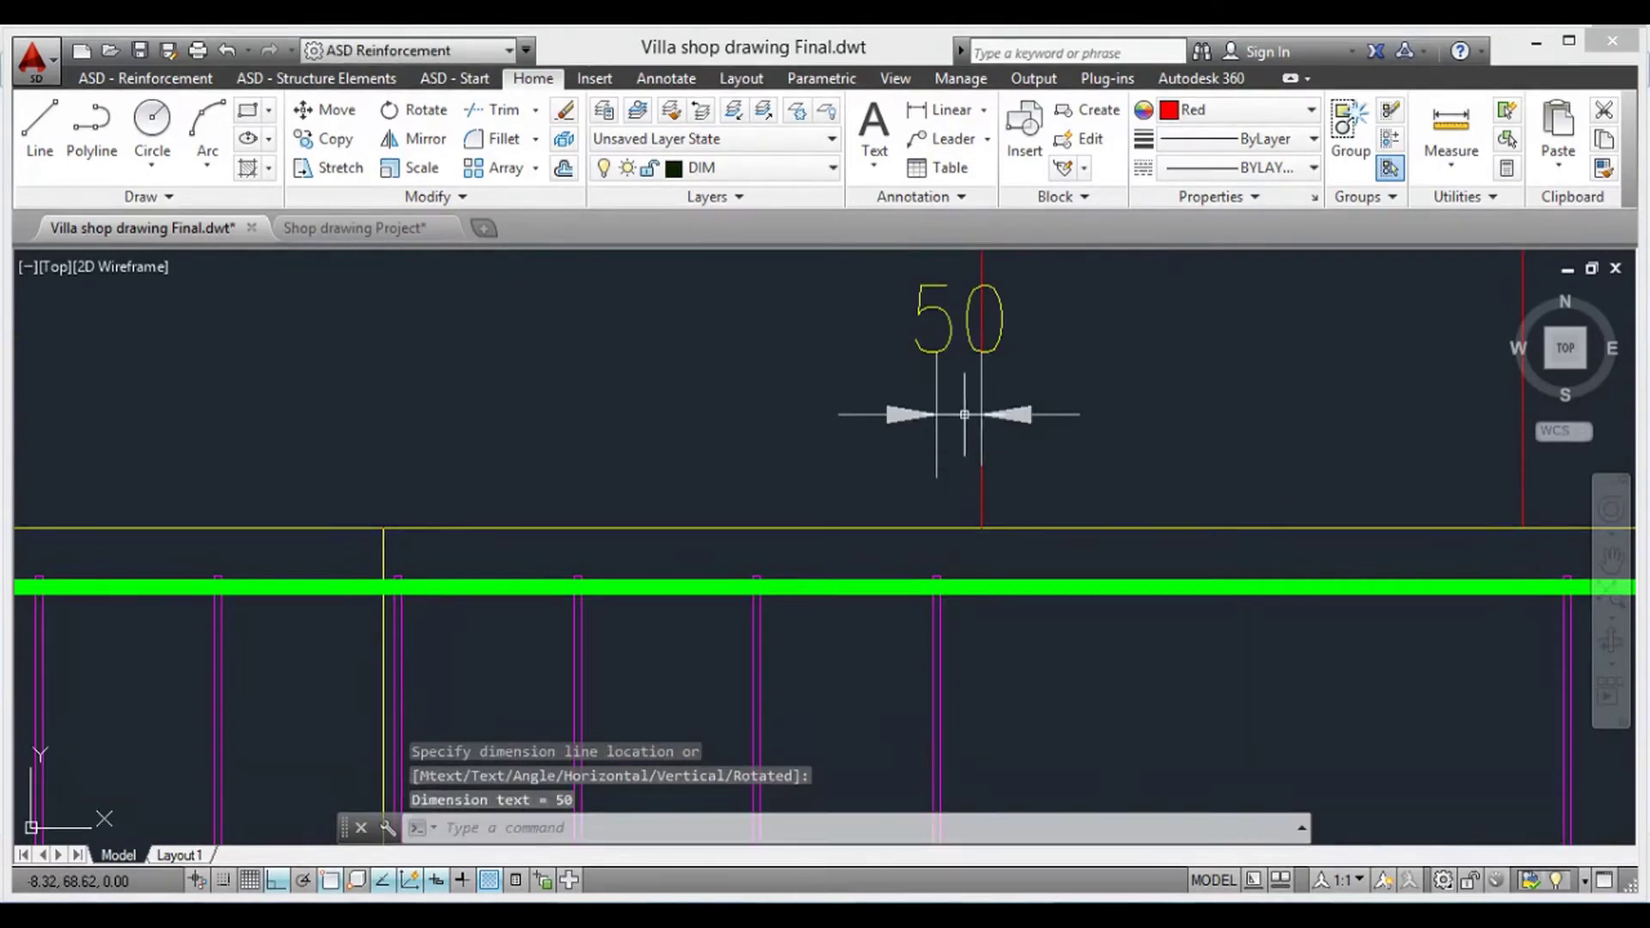
pyautogui.scroll(-5, 938, 447)
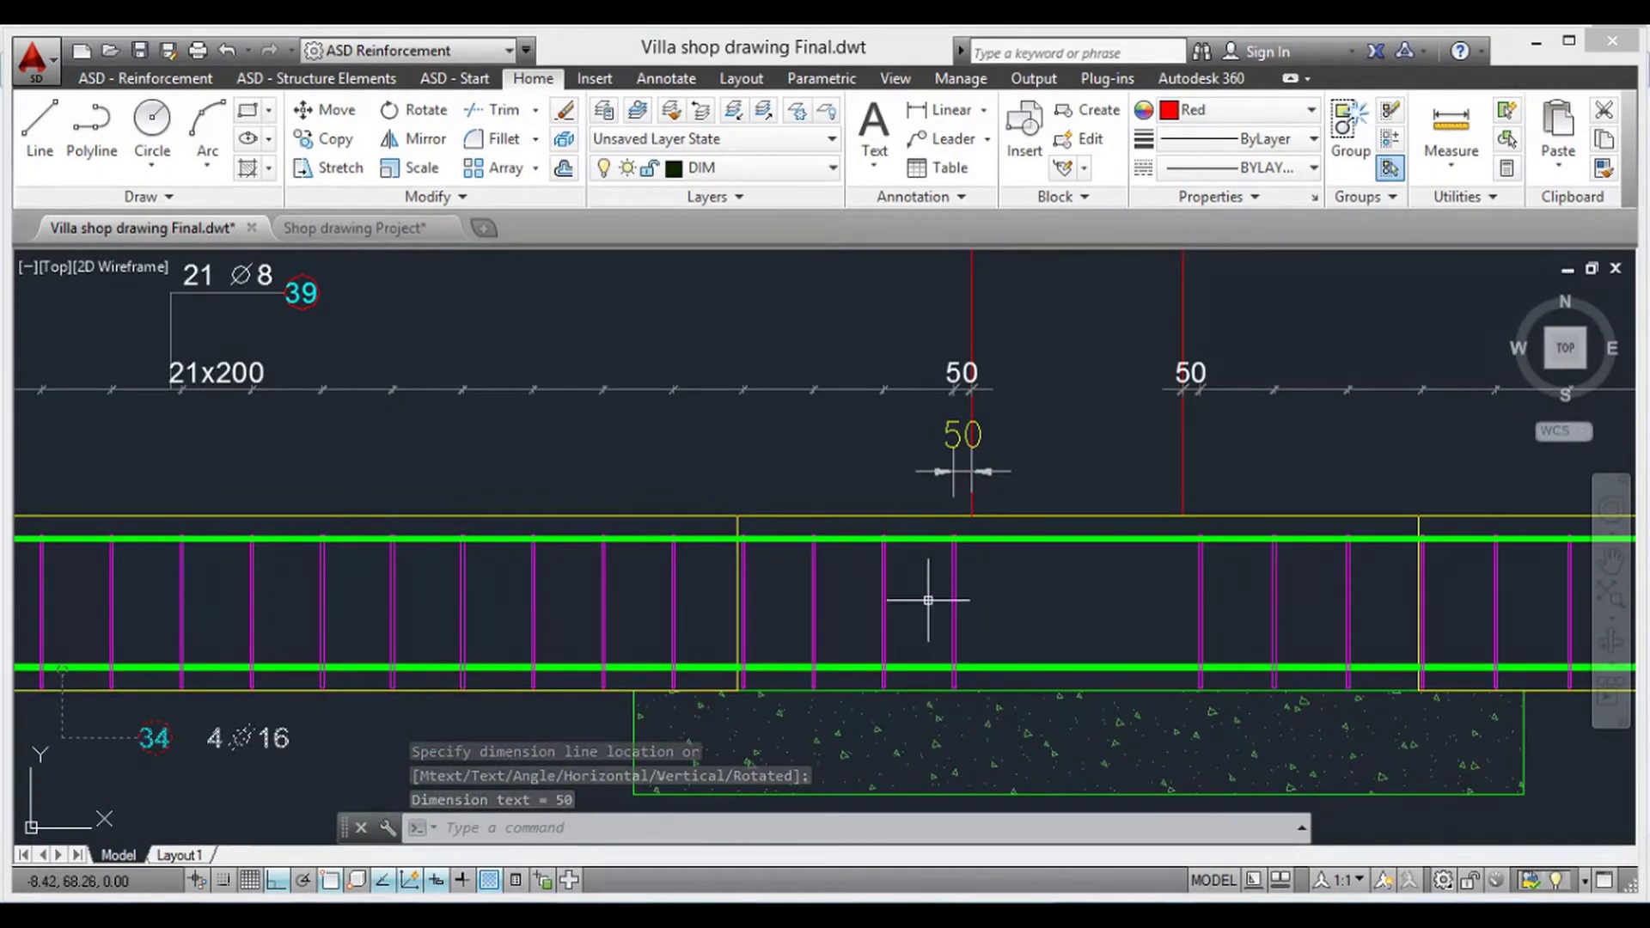
# - Review the stirrup ranges from the first span through to the beam's right end and its bent bar ends
pyautogui.scroll(-3, 965, 492)
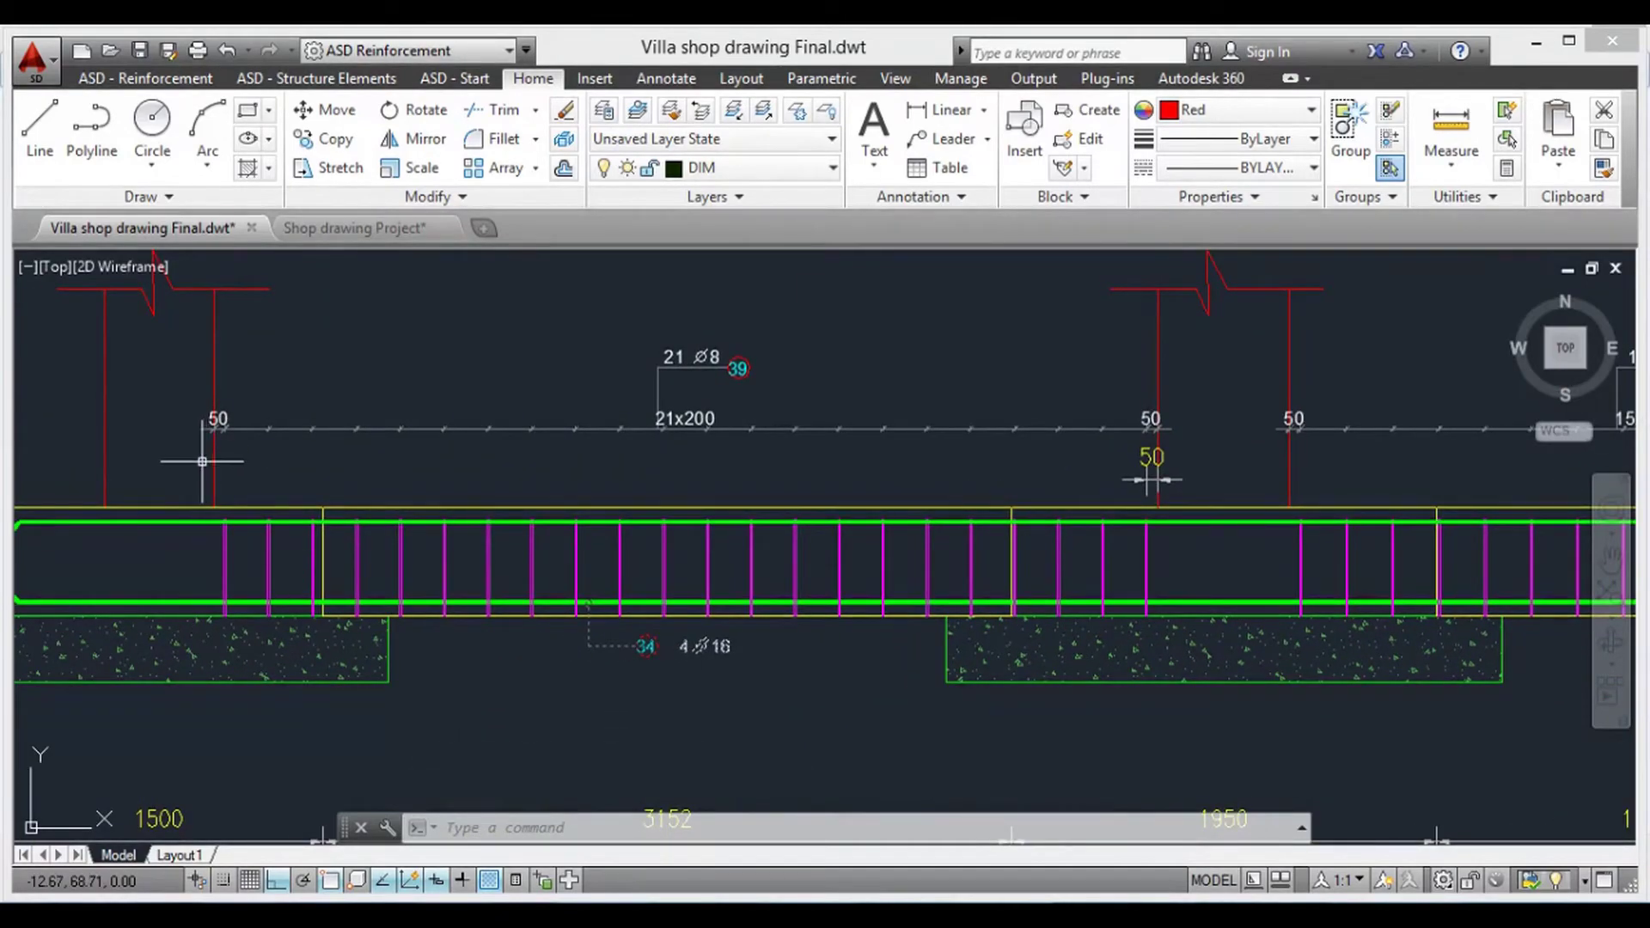
pyautogui.scroll(-3, 241, 550)
pyautogui.scroll(3, 137, 550)
pyautogui.scroll(-4, 687, 589)
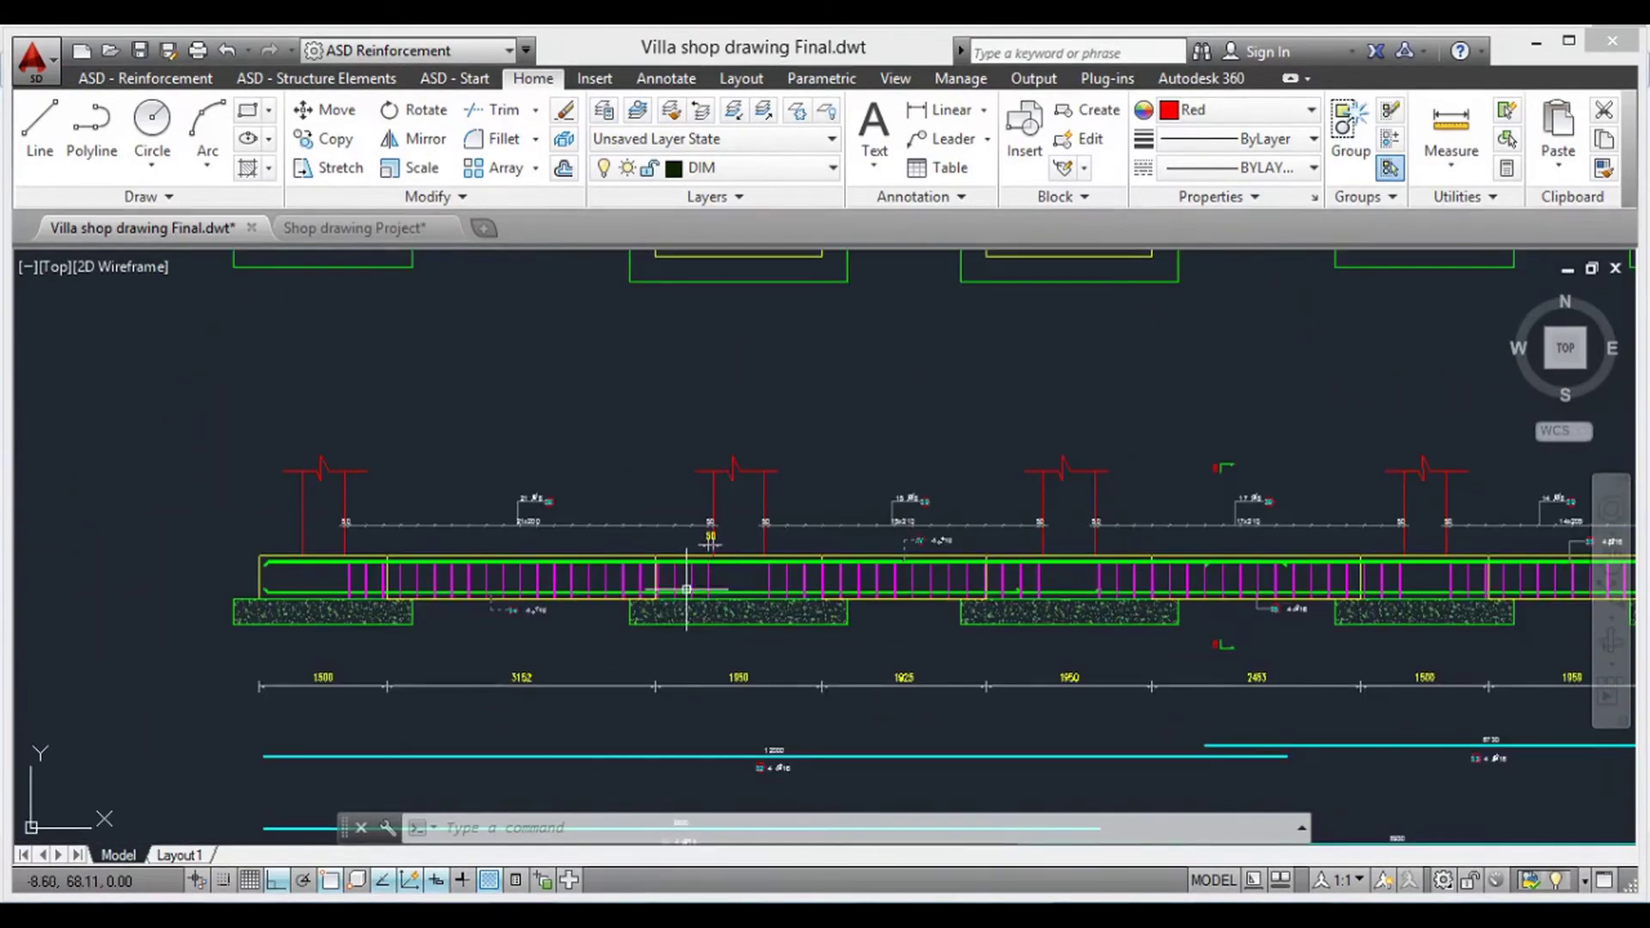
pyautogui.moveTo(1133, 596); pyautogui.dragTo(468, 626, button='middle')
pyautogui.scroll(4, 1148, 601)
pyautogui.scroll(2, 998, 593)
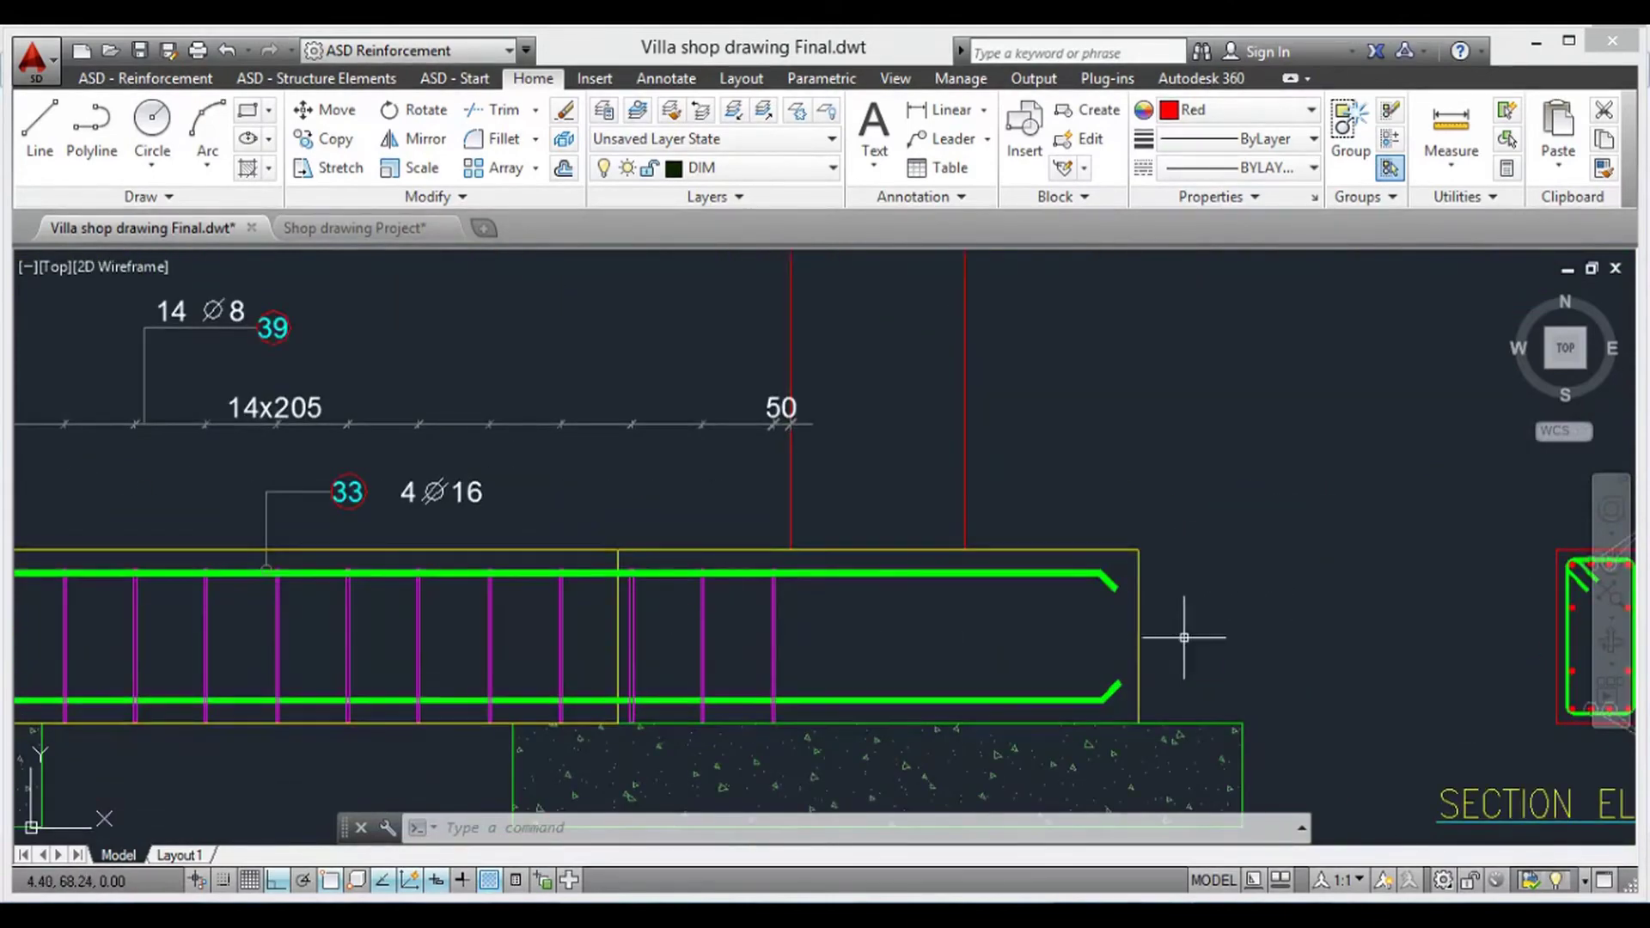
# - Examine Section Elevation B-B, including its stirrup, top and bottom main bars, side bars and bar labels
pyautogui.moveTo(1187, 634); pyautogui.dragTo(490, 617, button='middle')
pyautogui.scroll(-2, 1057, 653)
pyautogui.scroll(2, 1032, 628)
pyautogui.scroll(2, 928, 548)
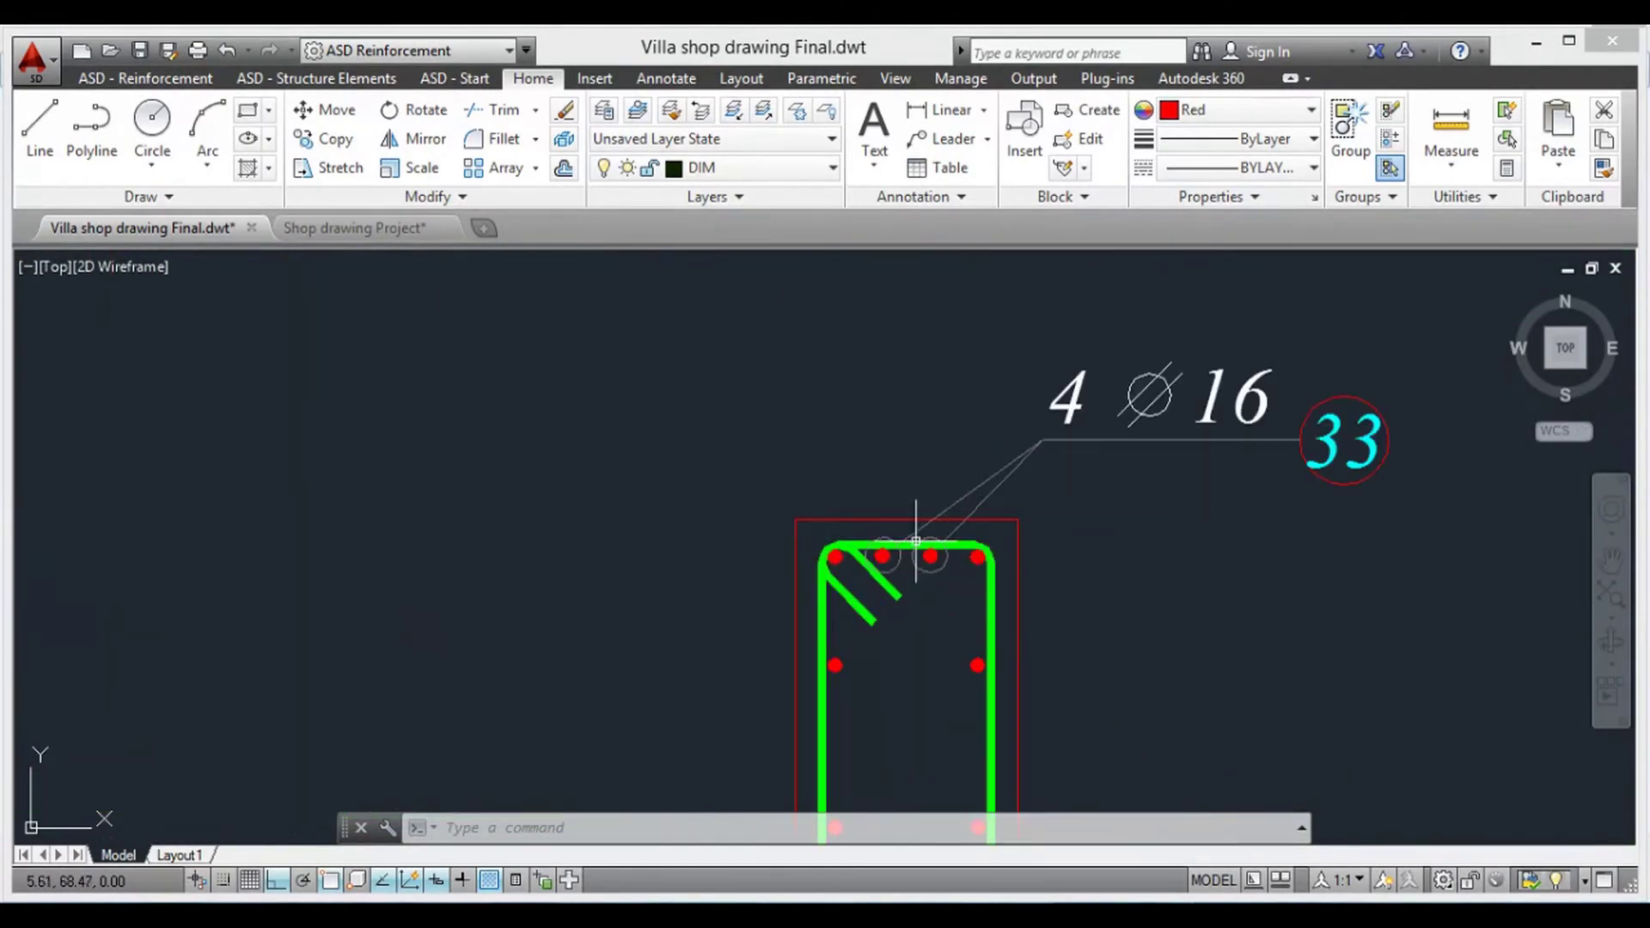
pyautogui.scroll(-2, 903, 554)
pyautogui.moveTo(882, 747); pyautogui.dragTo(881, 627, button='middle')
pyautogui.scroll(1, 890, 628)
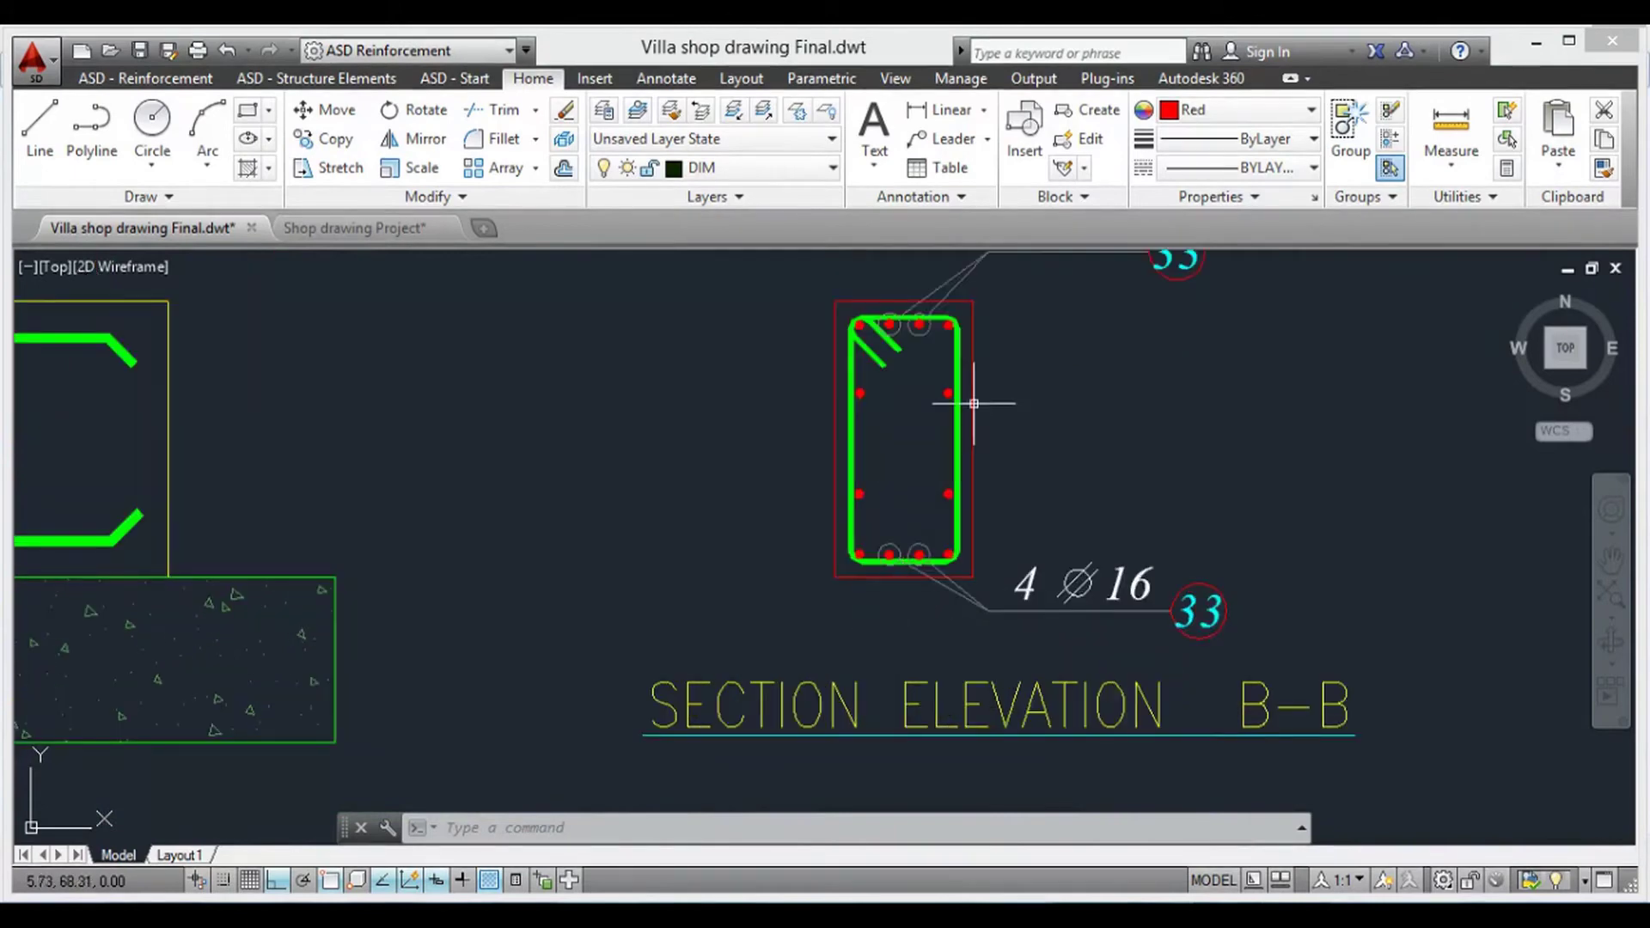
pyautogui.moveTo(954, 298); pyautogui.dragTo(914, 398, button='middle')
pyautogui.scroll(1, 799, 430)
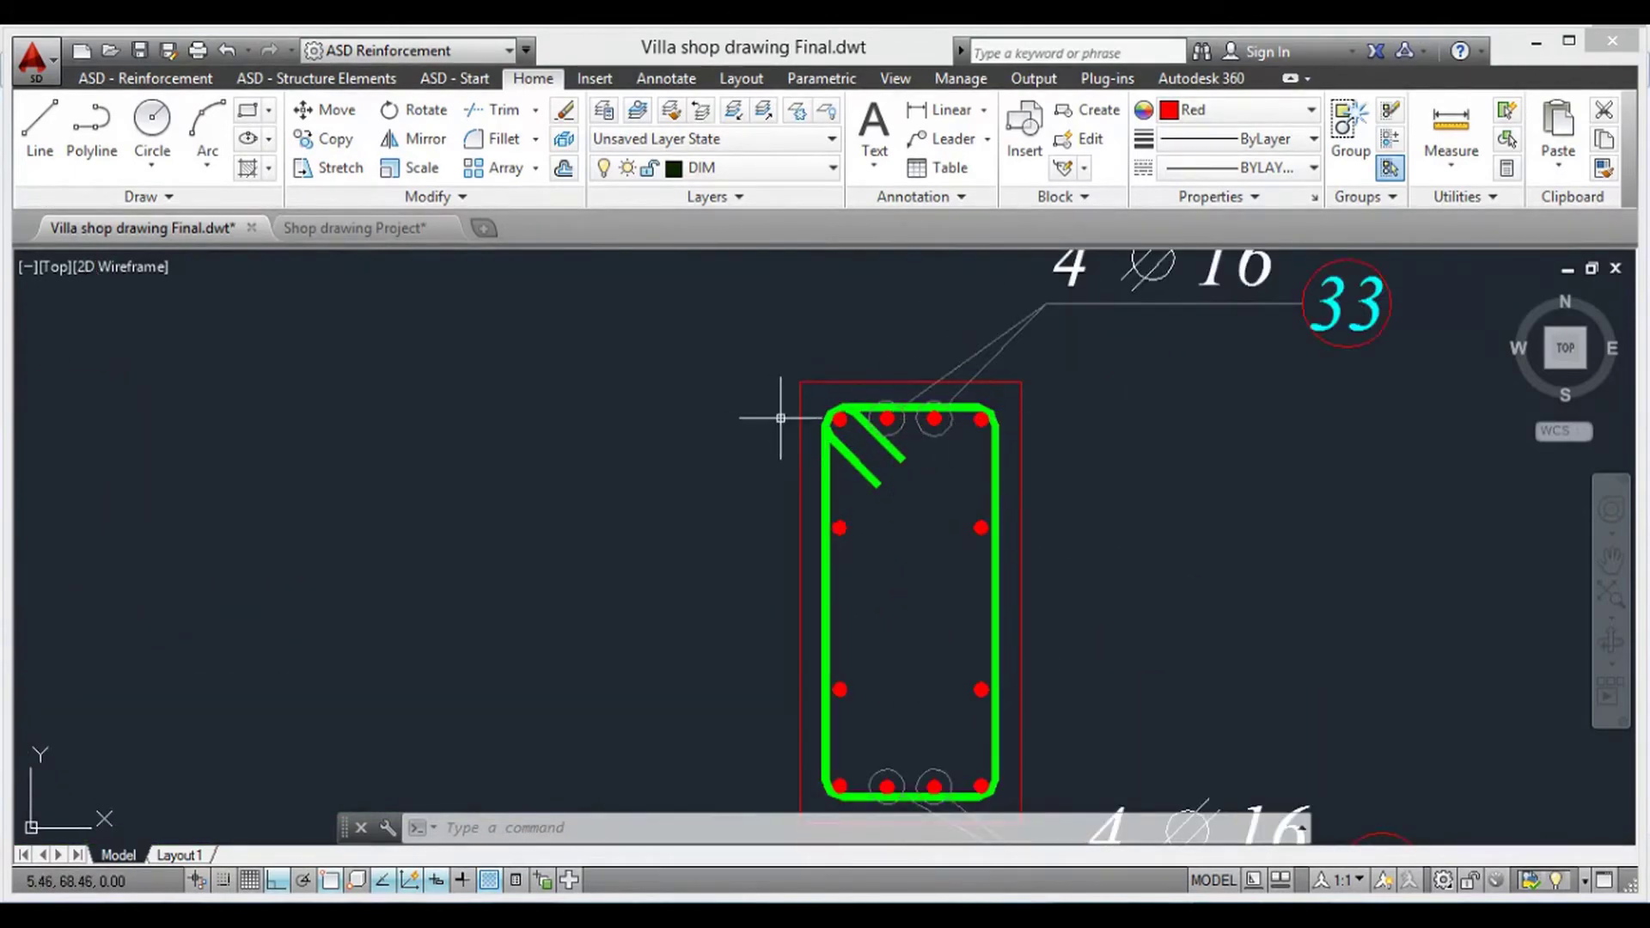
pyautogui.scroll(-1, 919, 528)
pyautogui.scroll(1, 911, 640)
pyautogui.moveTo(959, 763); pyautogui.dragTo(952, 608, button='middle')
pyautogui.moveTo(954, 410); pyautogui.dragTo(990, 619, button='middle')
pyautogui.scroll(-2, 1004, 473)
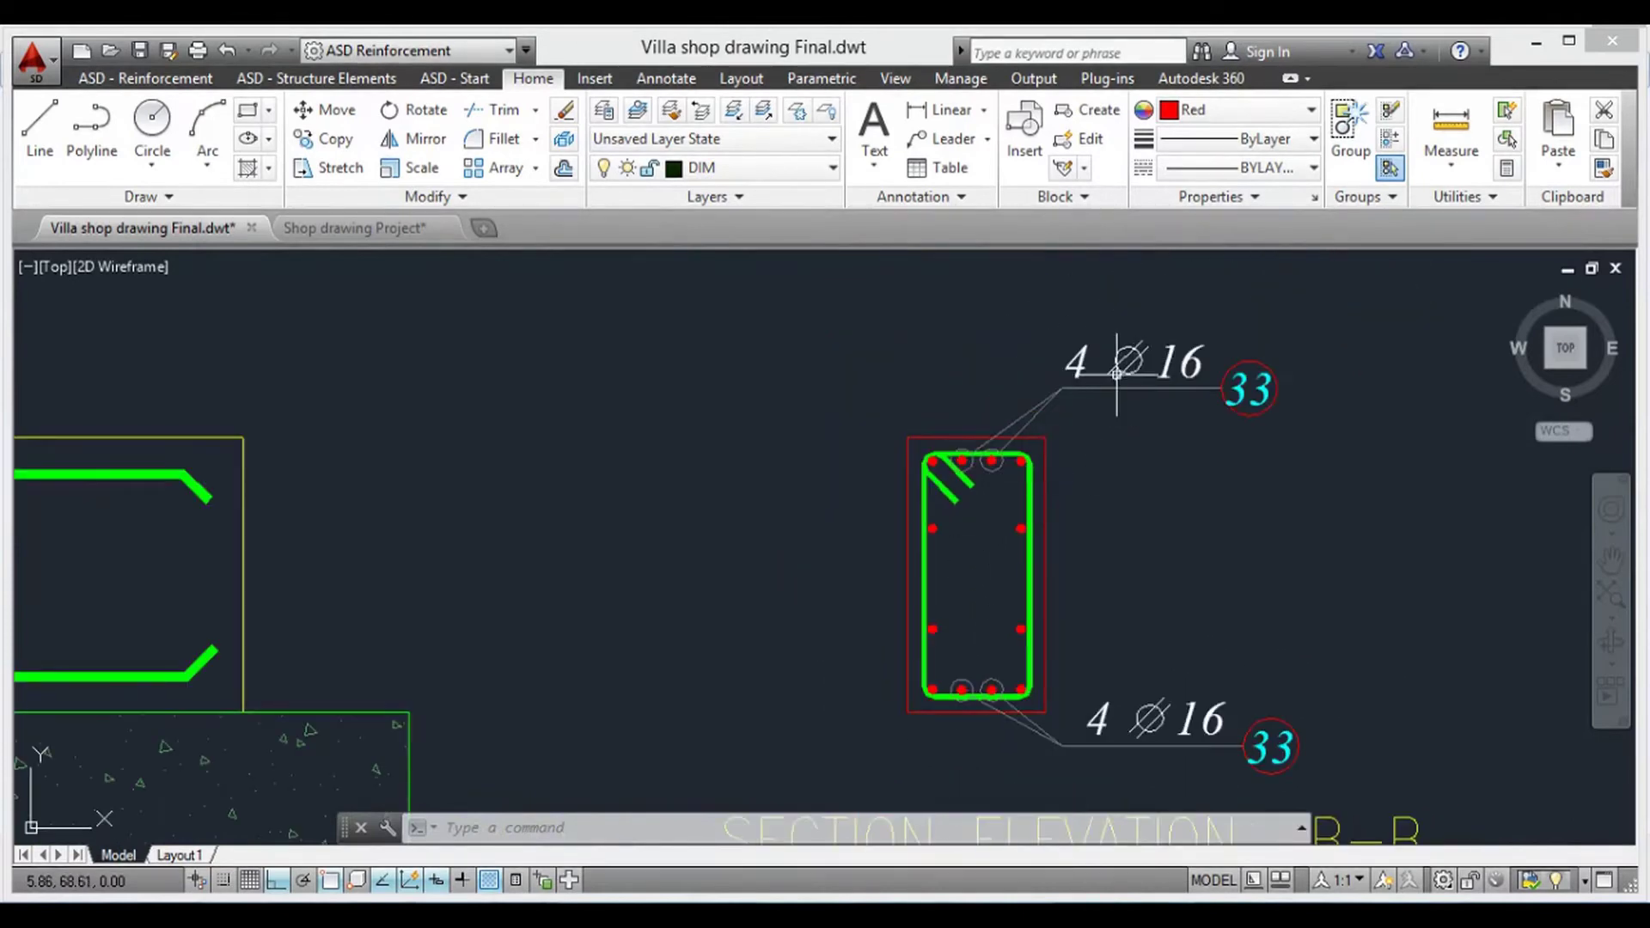
pyautogui.scroll(2, 1211, 384)
pyautogui.scroll(-2, 1178, 539)
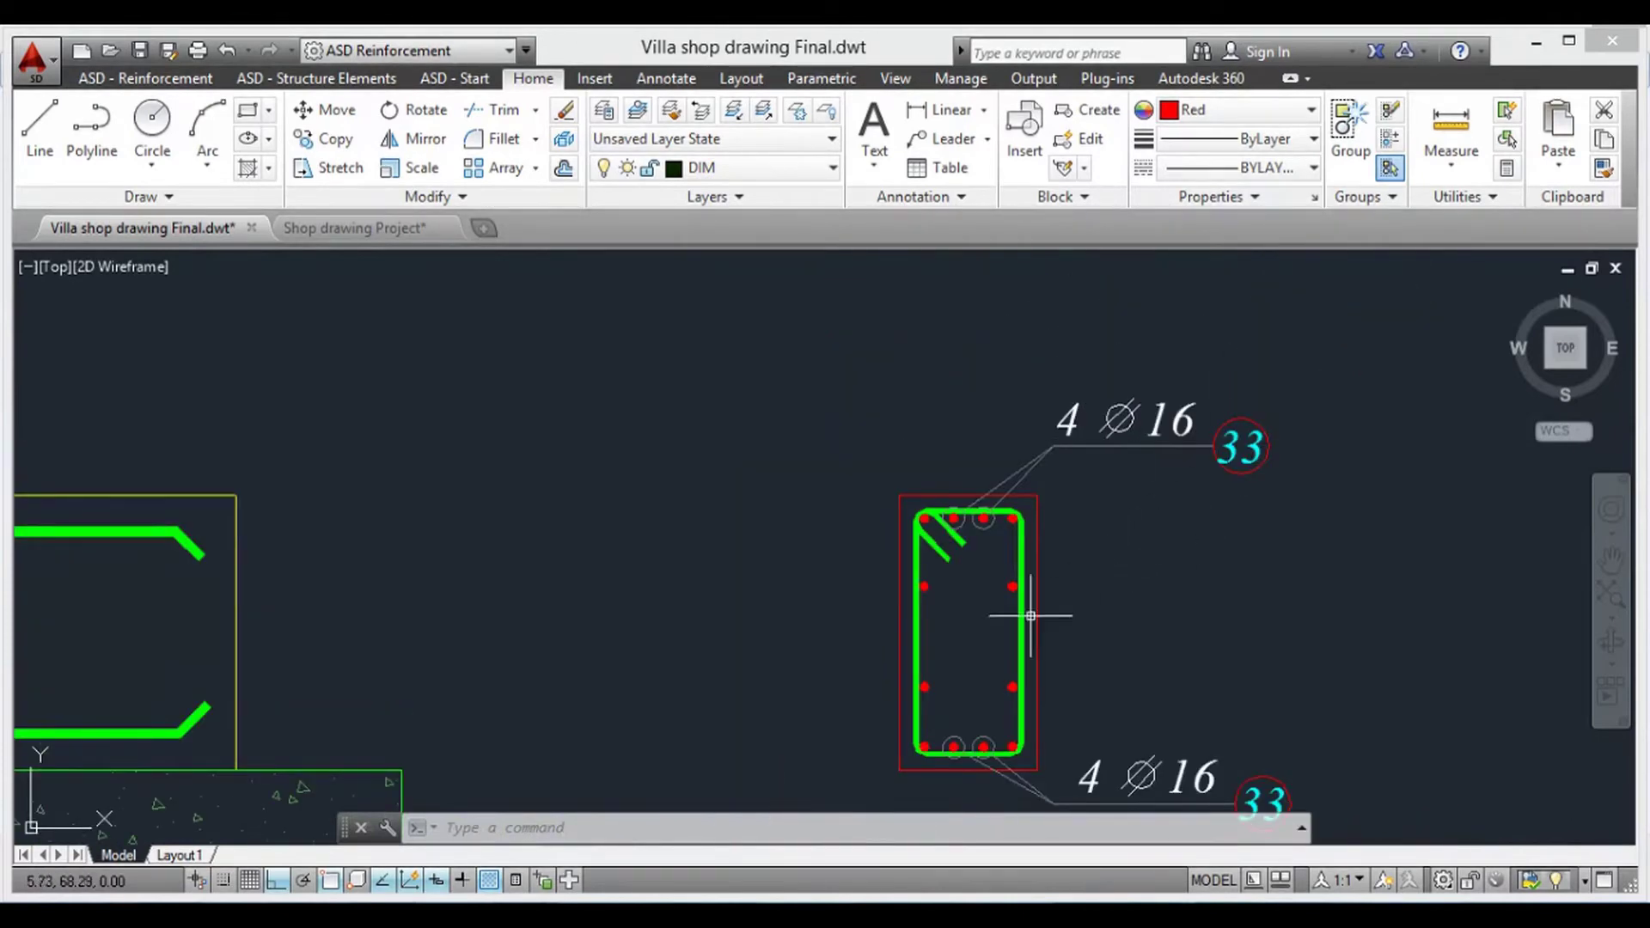
# - Trace the reinforcement back along the tie beam from the right end to the left and compare it with the footing plan above
pyautogui.moveTo(1031, 616); pyautogui.dragTo(1409, 570, button='middle')
pyautogui.scroll(-2, 1120, 644)
pyautogui.moveTo(1102, 623); pyautogui.dragTo(1396, 587, button='middle')
pyautogui.moveTo(1015, 523); pyautogui.dragTo(1300, 496, button='middle')
pyautogui.scroll(-3, 1023, 525)
pyautogui.scroll(-2, 1043, 490)
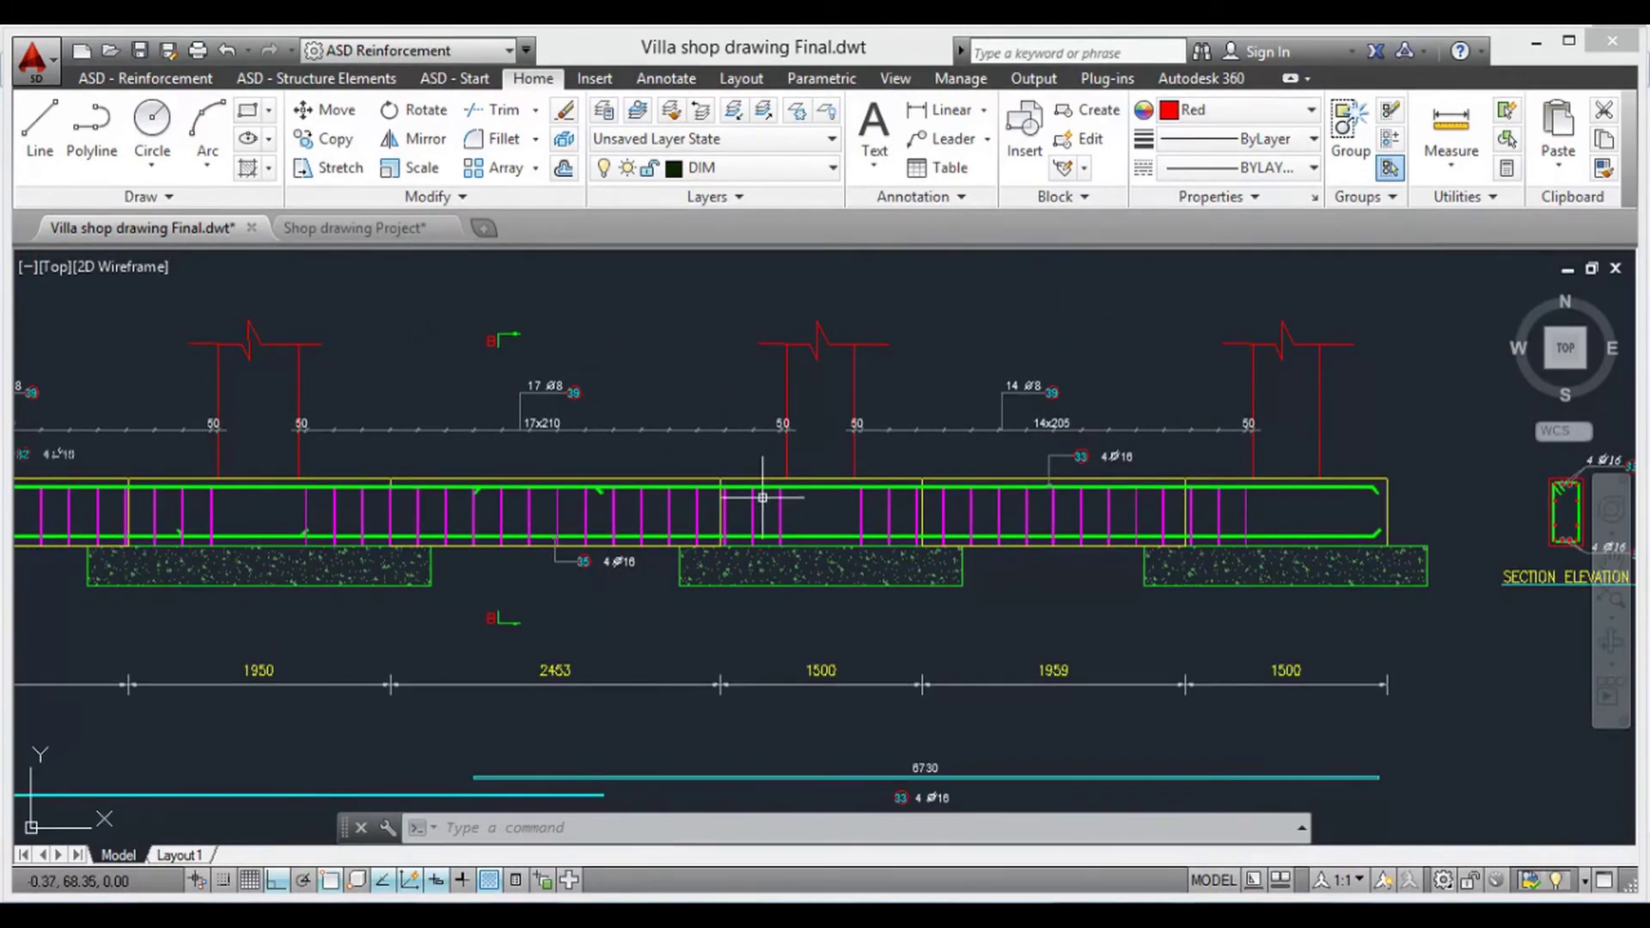
pyautogui.moveTo(762, 497); pyautogui.dragTo(1059, 494, button='middle')
pyautogui.moveTo(313, 503); pyautogui.dragTo(640, 512, button='middle')
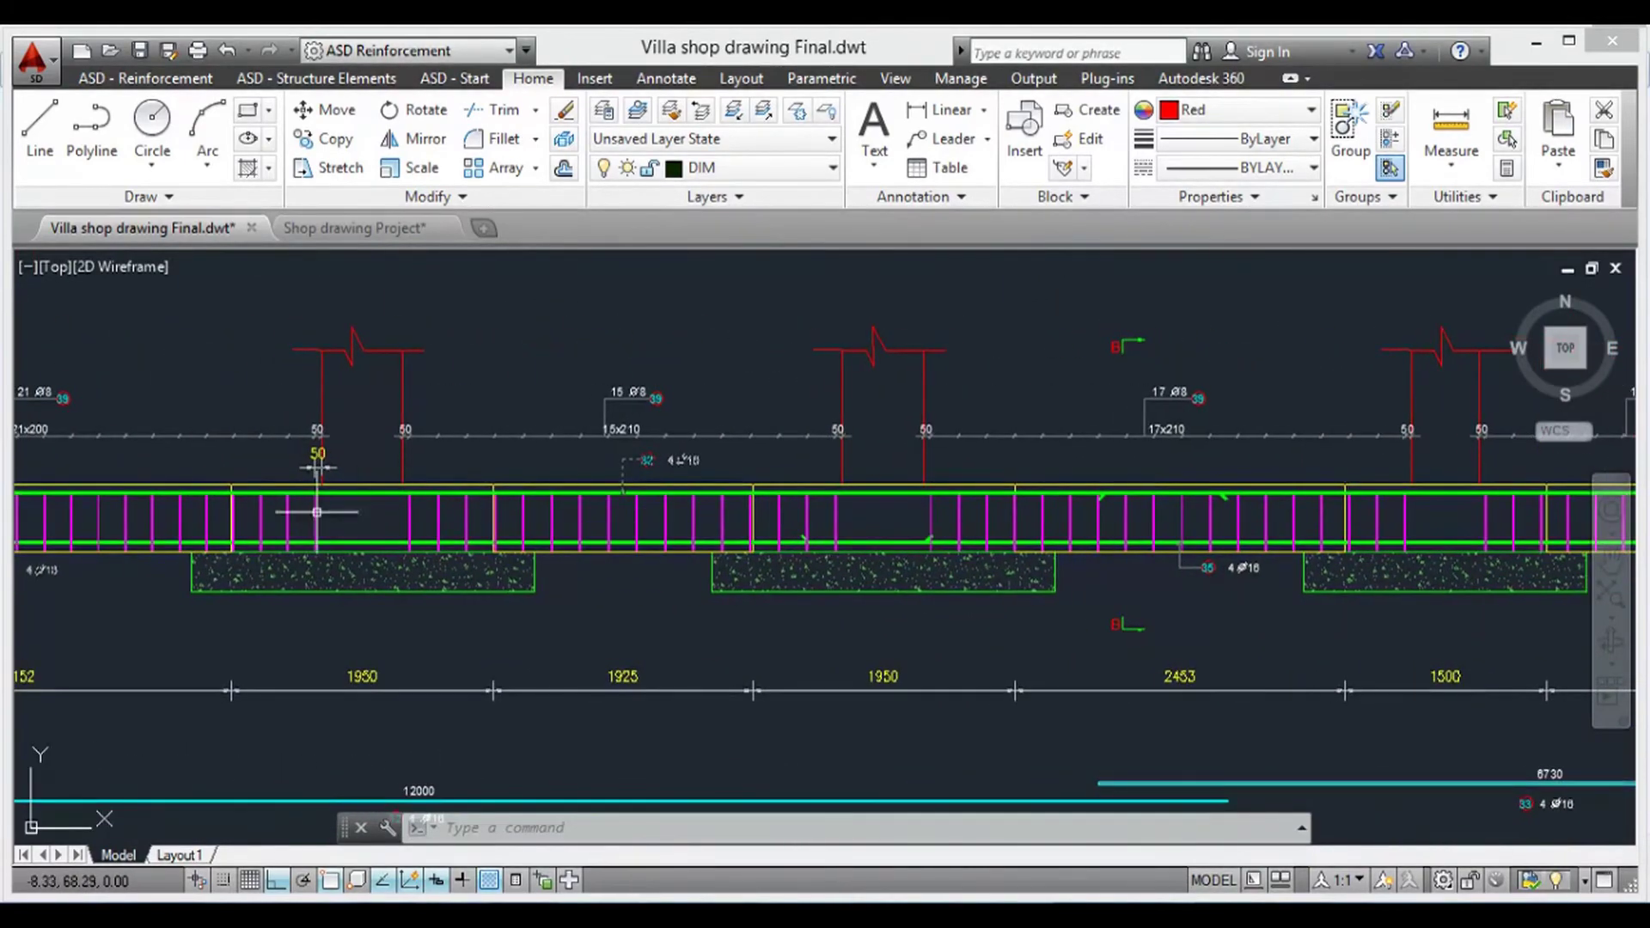
pyautogui.scroll(-2, 214, 515)
pyautogui.moveTo(125, 516); pyautogui.dragTo(392, 517, button='middle')
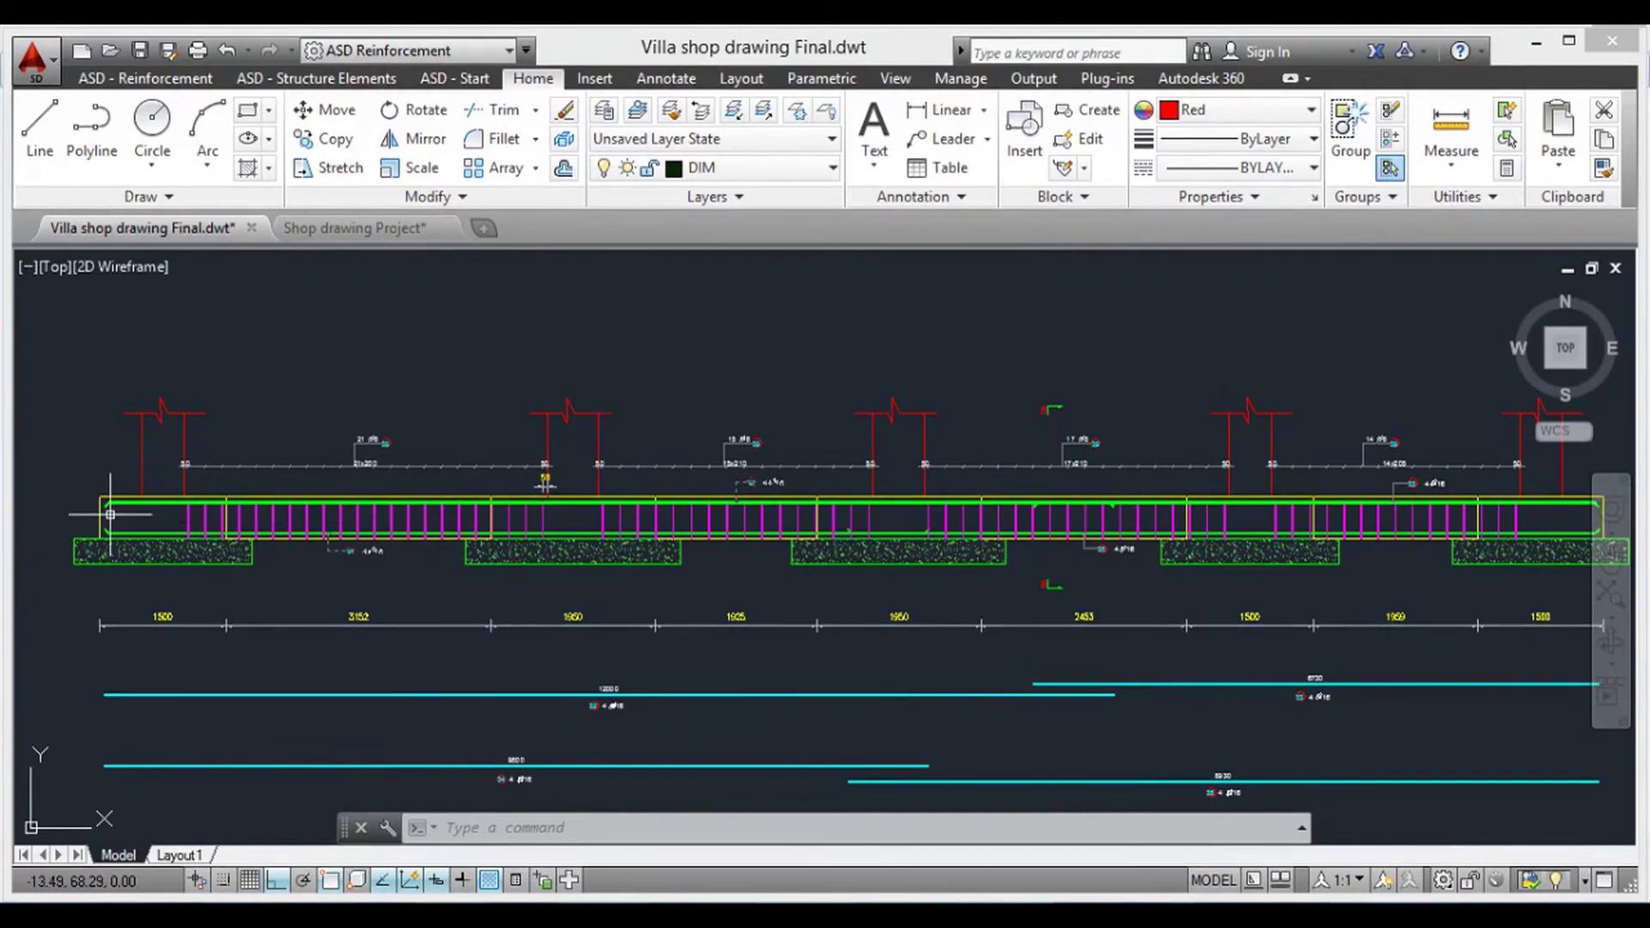
pyautogui.scroll(-2, 565, 578)
pyautogui.moveTo(565, 579); pyautogui.dragTo(472, 571, button='middle')
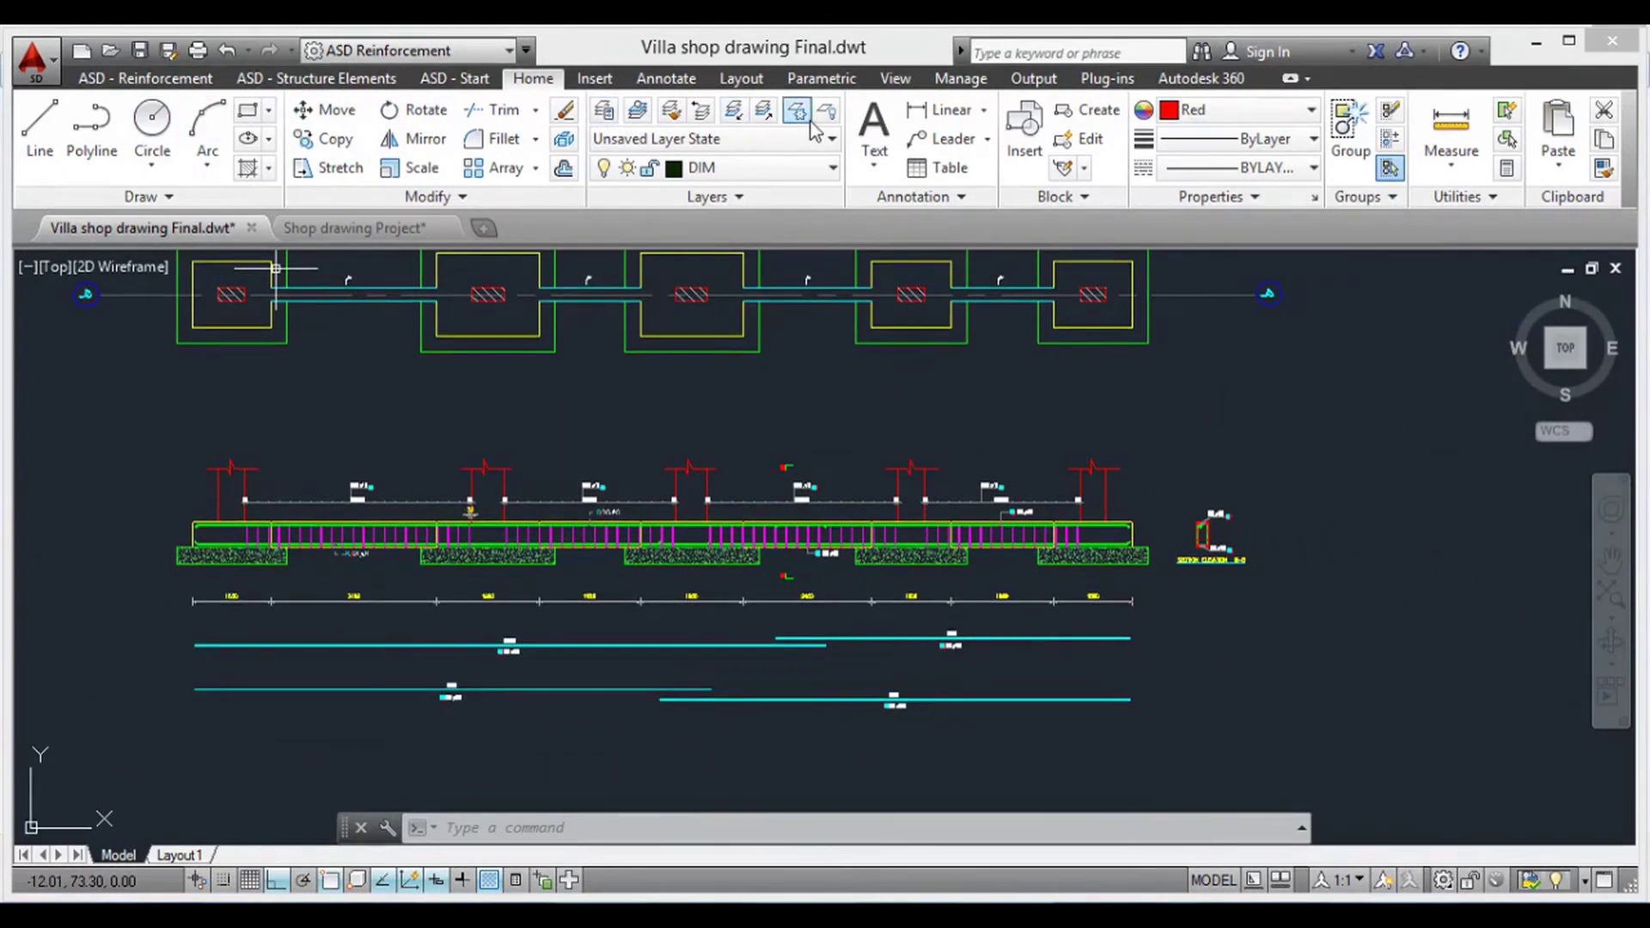
# - Add an overall linear dimension above the columns, spanning the tie beam from its left end to its right end
pyautogui.click(945, 110)
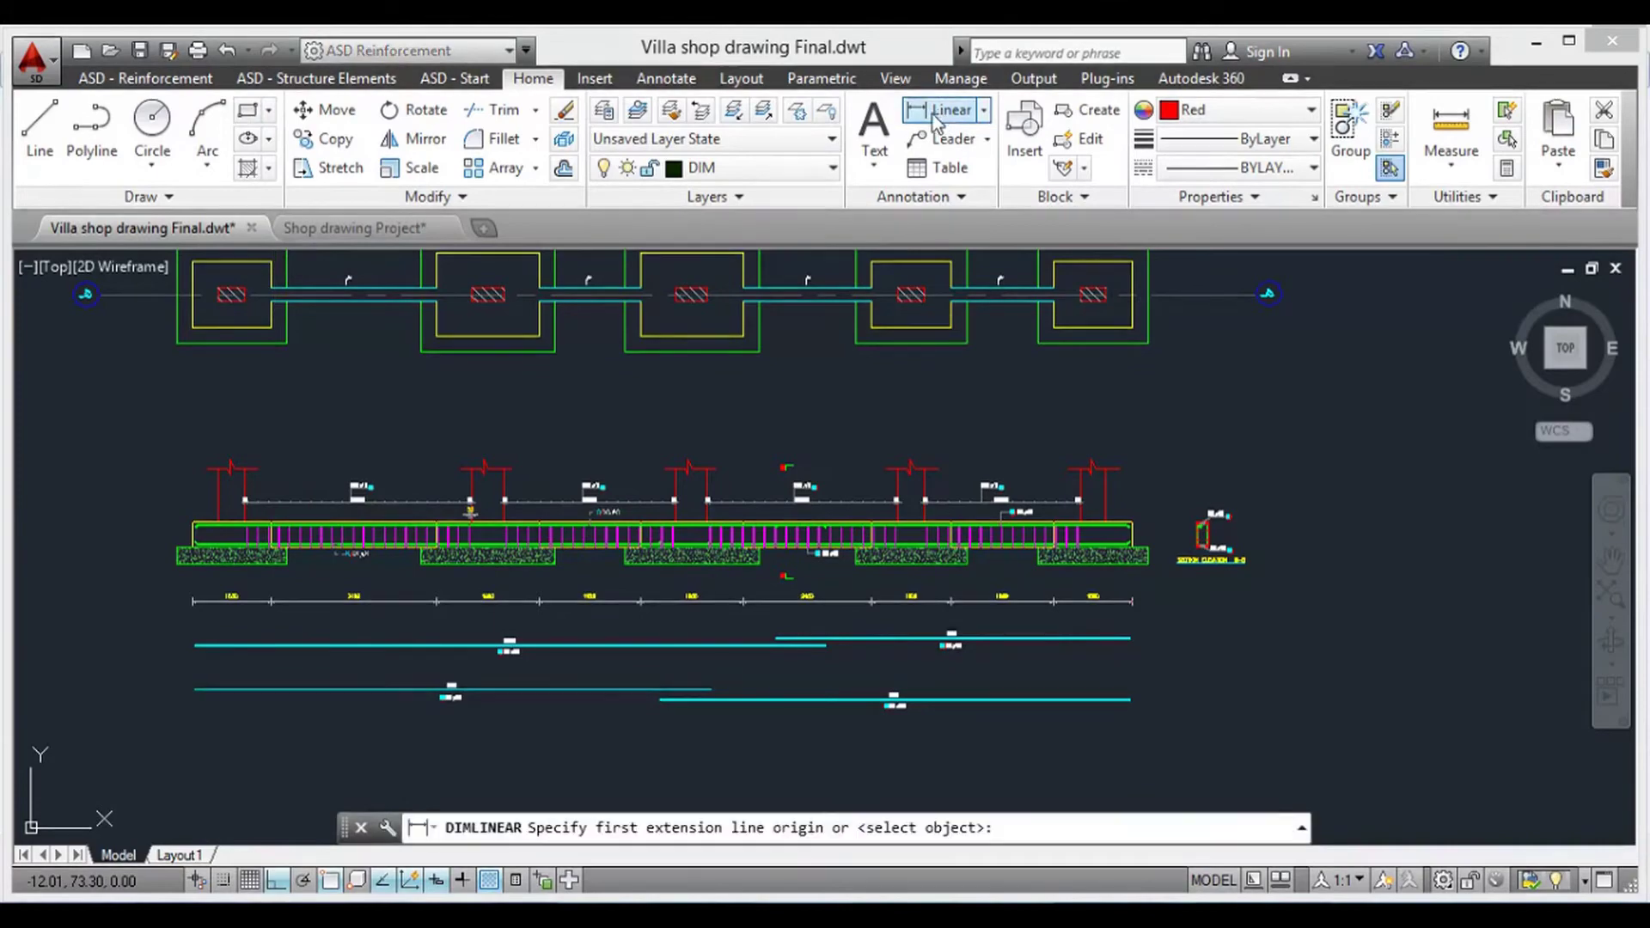
pyautogui.scroll(2, 194, 520)
pyautogui.scroll(2, 194, 520)
pyautogui.click(192, 524)
pyautogui.scroll(-4, 402, 569)
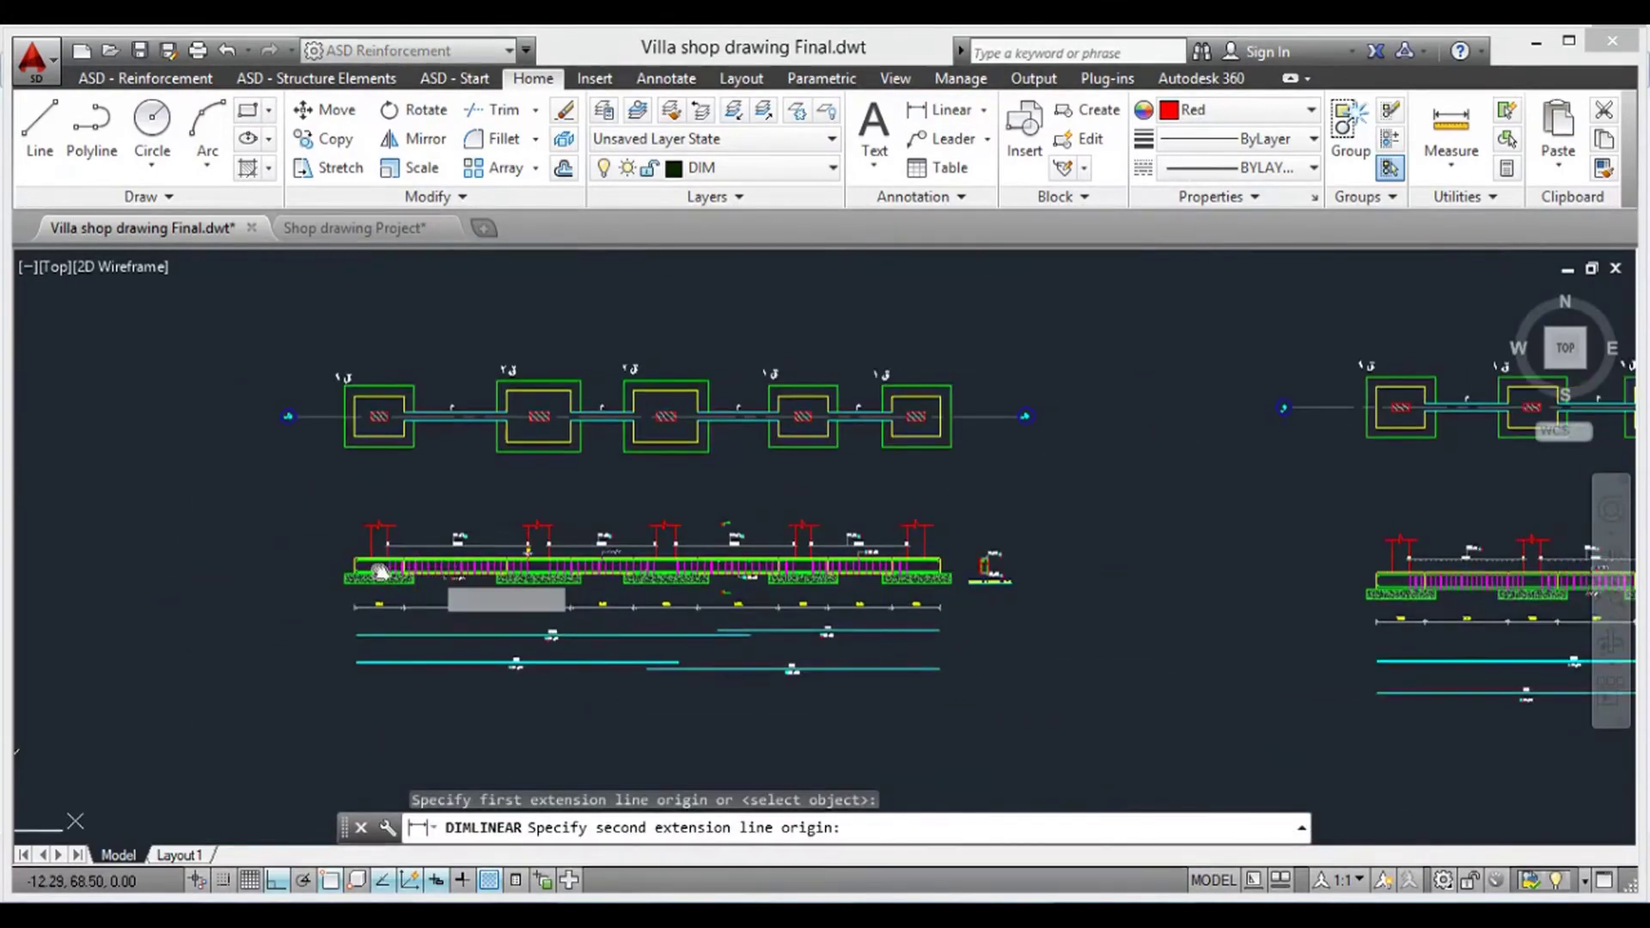
pyautogui.moveTo(611, 520); pyautogui.dragTo(425, 518, button='middle')
pyautogui.scroll(4, 707, 519)
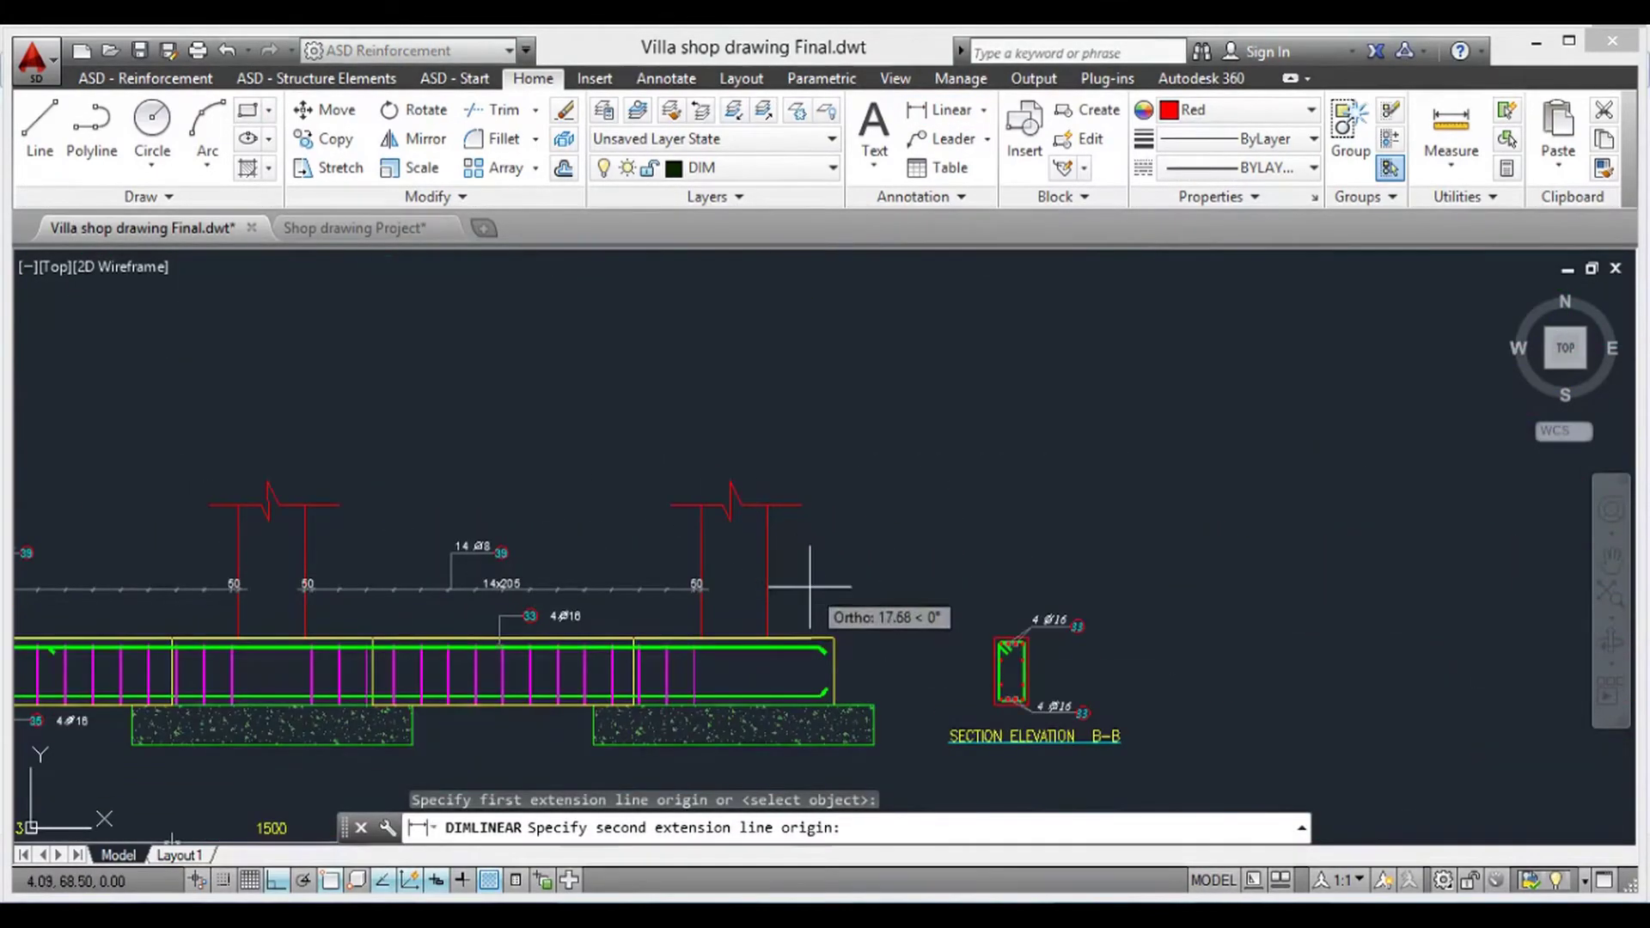
pyautogui.click(834, 638)
pyautogui.scroll(-3, 895, 456)
pyautogui.click(351, 362)
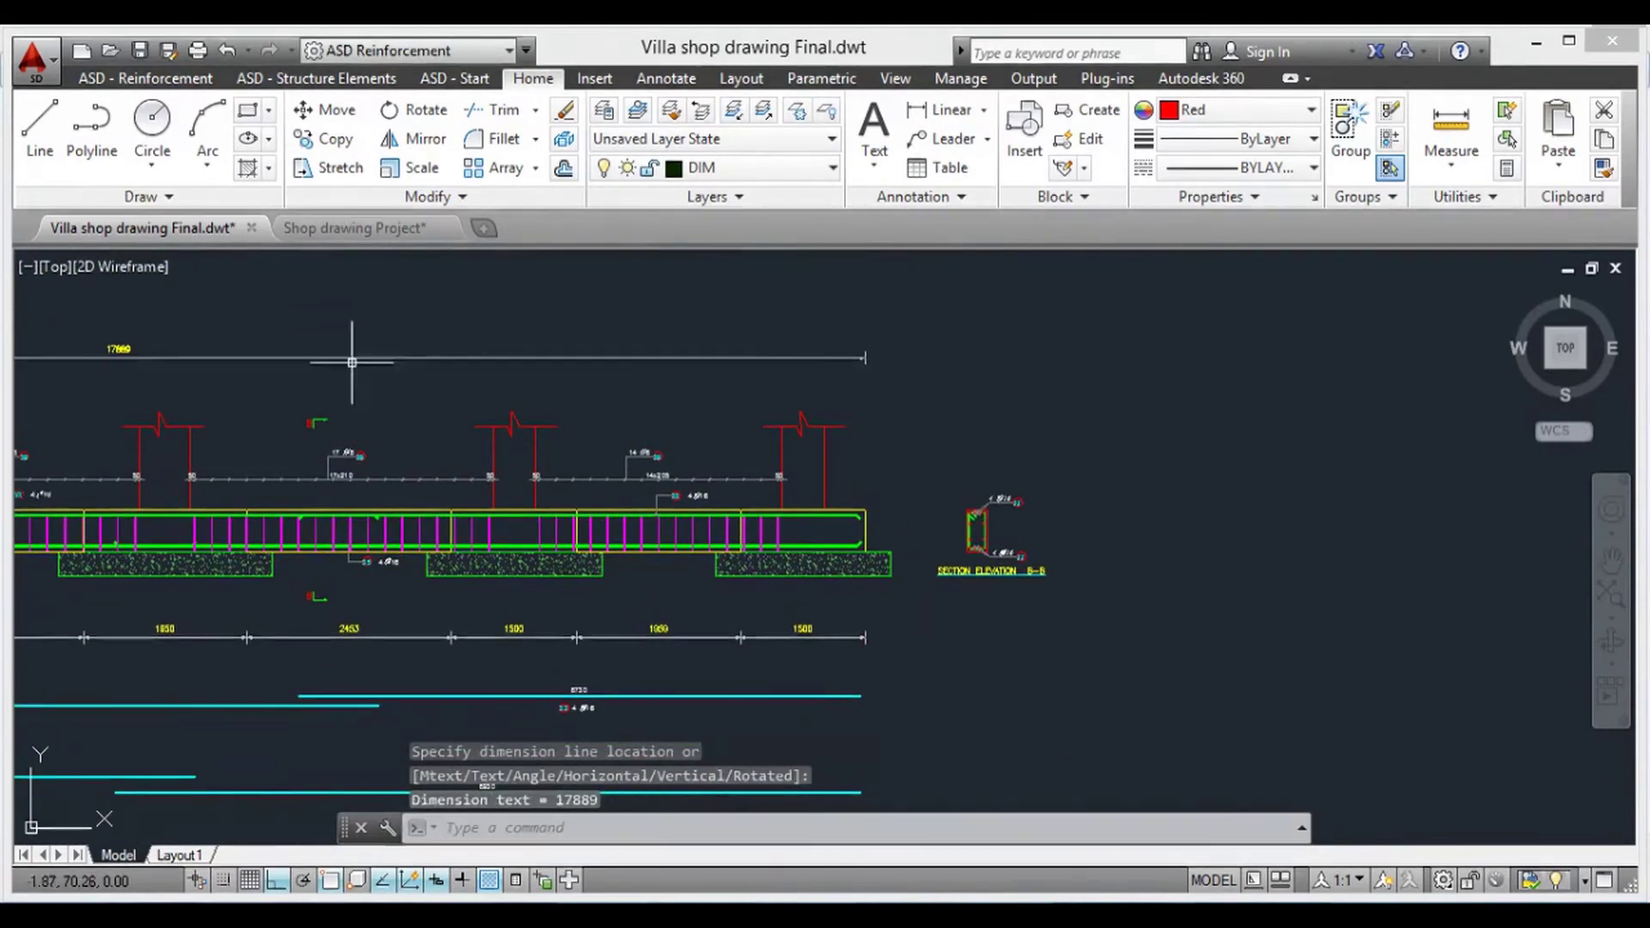
pyautogui.scroll(6, 561, 388)
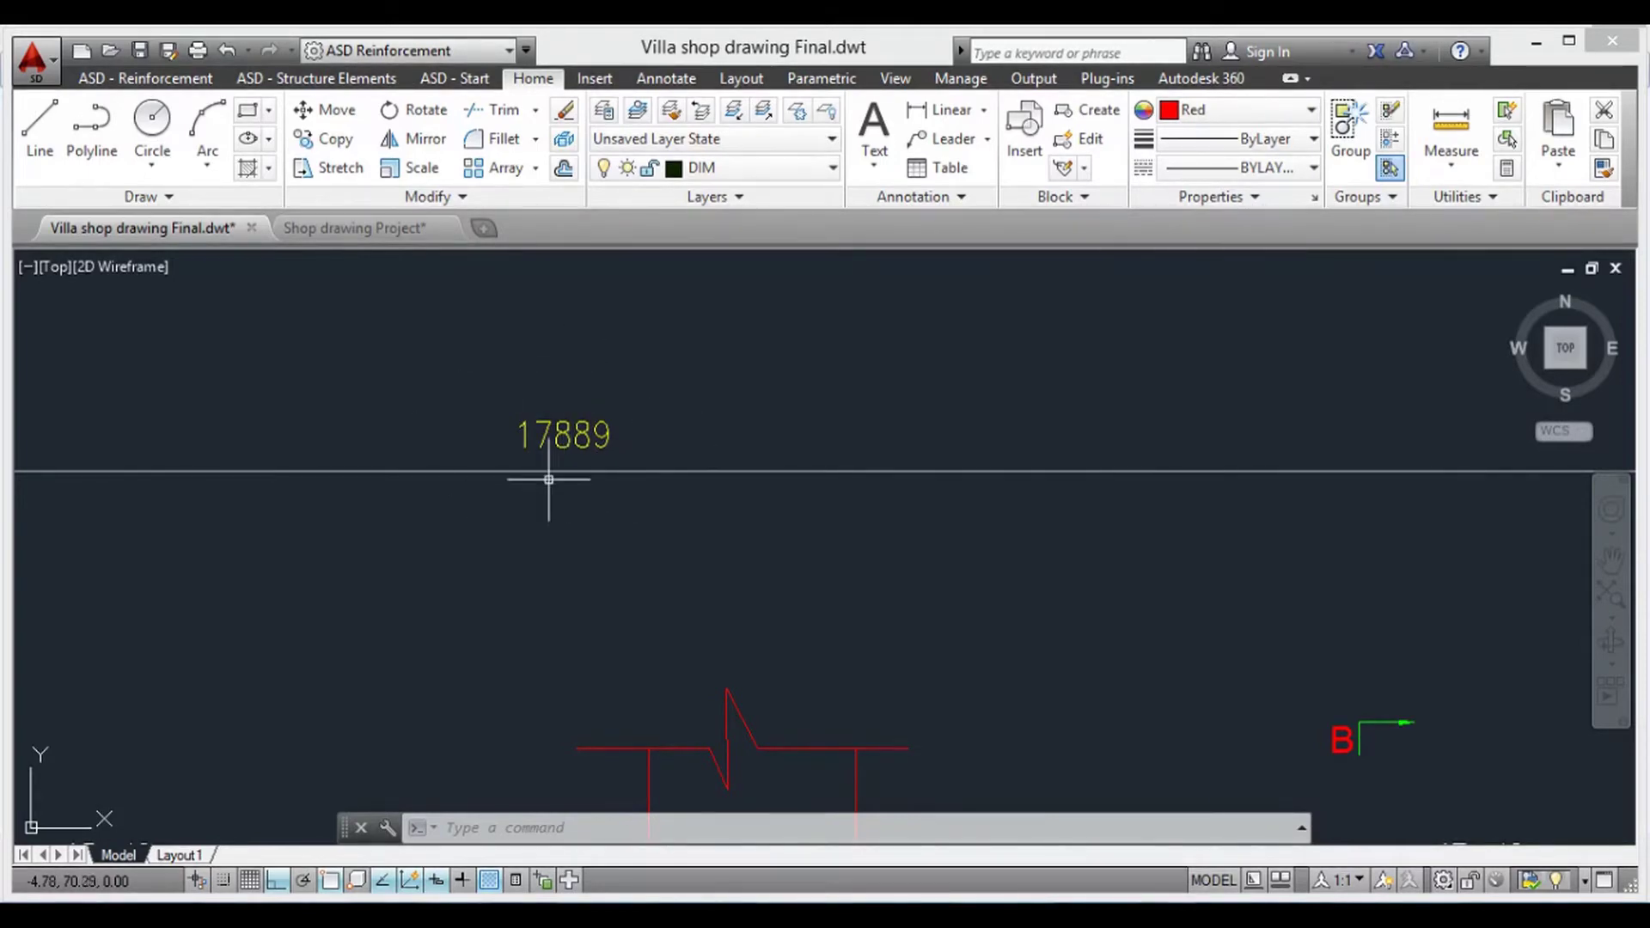
# - Examine the bars drawn beneath the section, checking where the top bars 32 and 33 and bottom bars 34 and 35 overlap
pyautogui.scroll(-8, 446, 460)
pyautogui.moveTo(523, 667); pyautogui.dragTo(706, 420, button='middle')
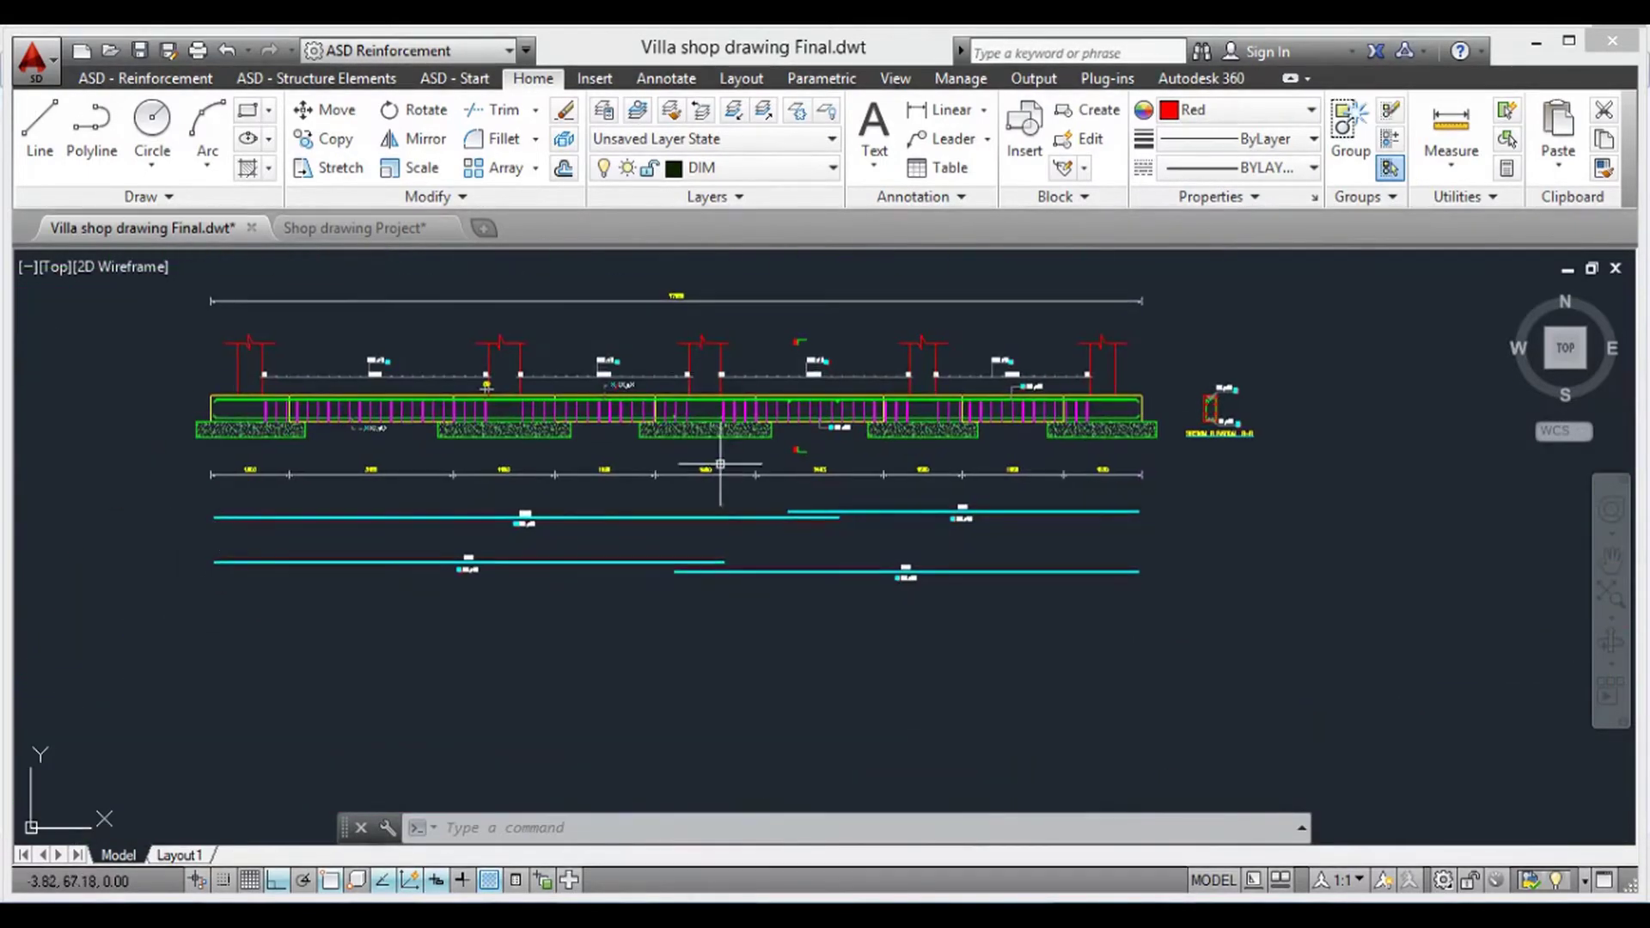
pyautogui.scroll(2, 831, 513)
pyautogui.scroll(4, 834, 518)
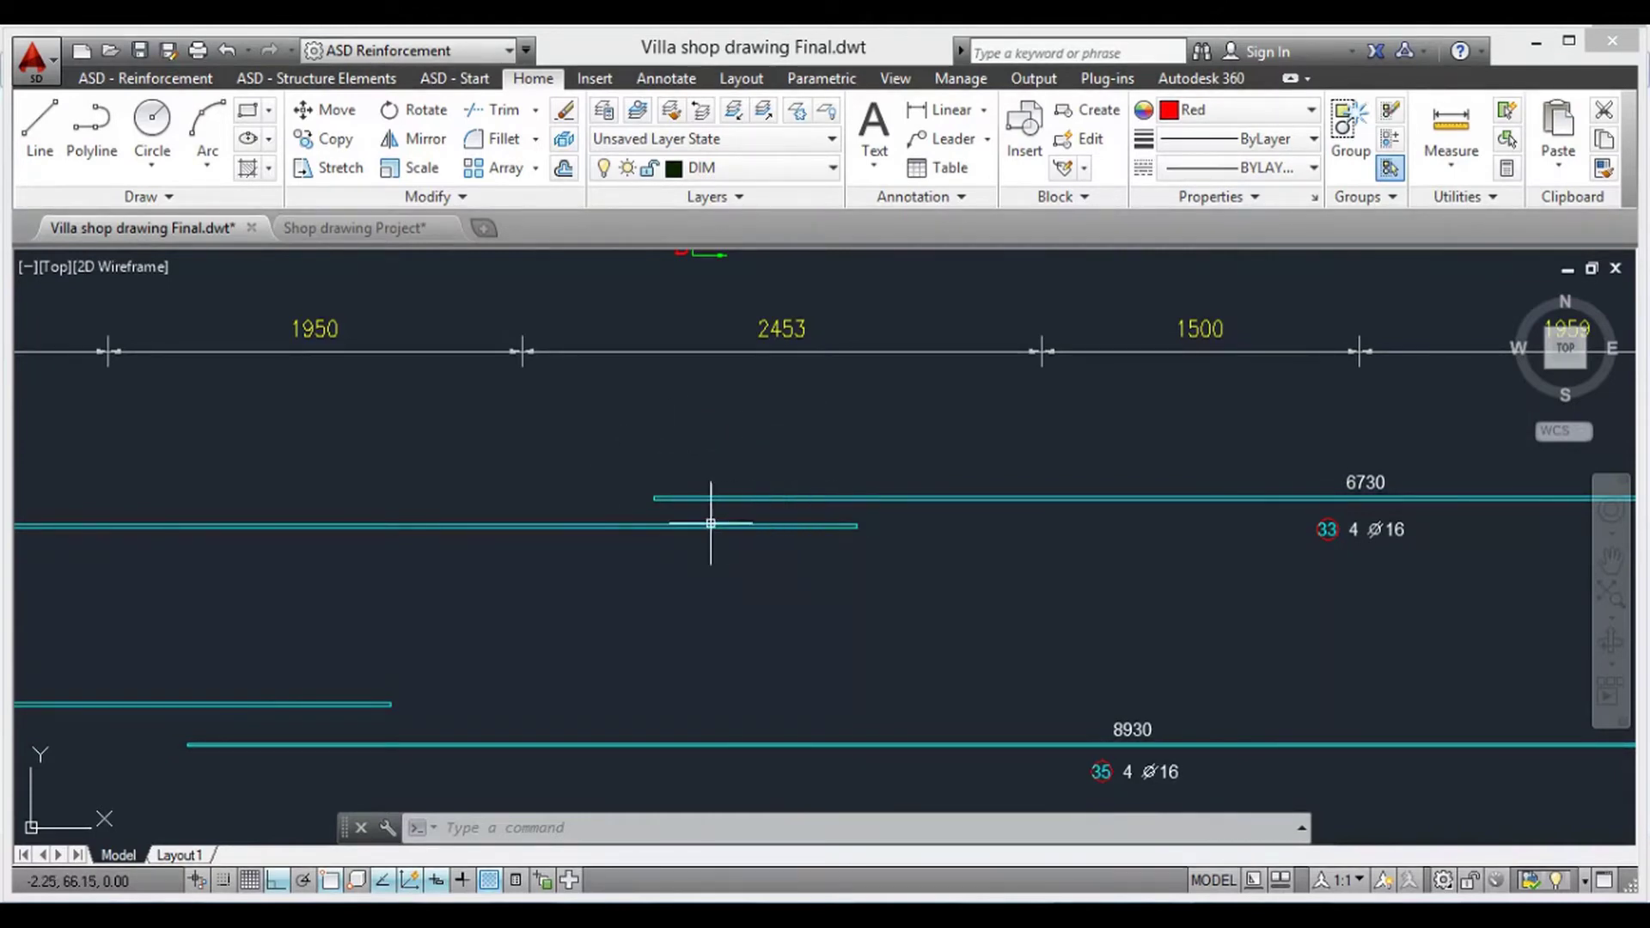
pyautogui.scroll(-3, 869, 482)
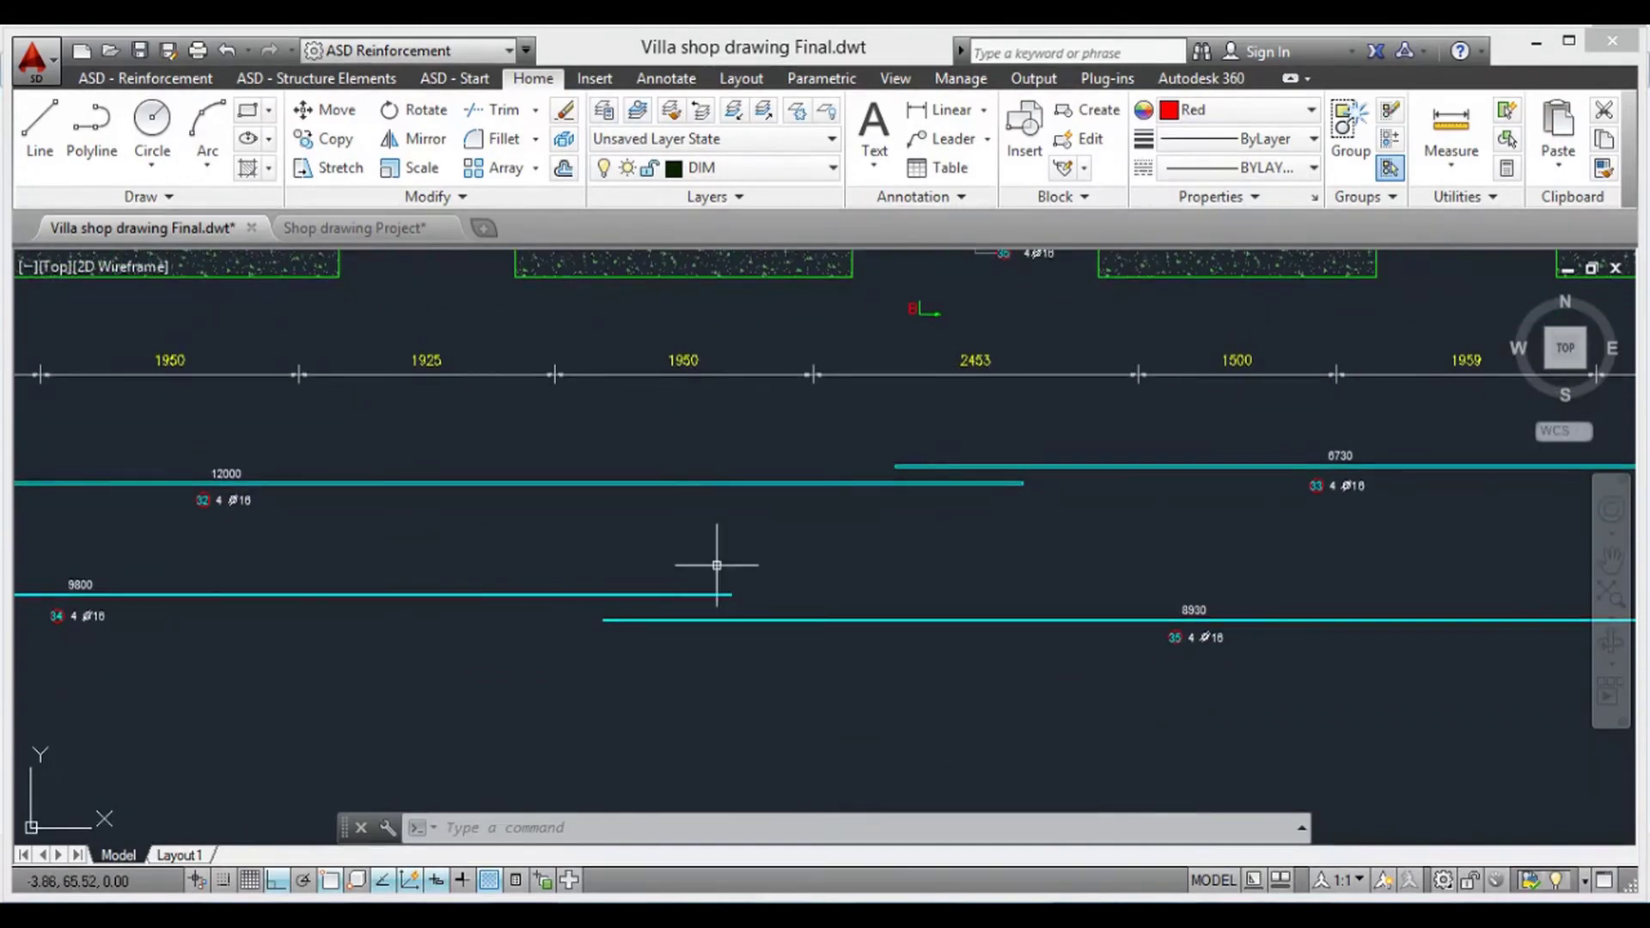
pyautogui.scroll(-2, 667, 627)
pyautogui.moveTo(659, 629)
pyautogui.mouseDown(button='middle')
pyautogui.moveTo(831, 606)
pyautogui.moveTo(827, 581)
pyautogui.moveTo(687, 640)
pyautogui.mouseUp(button='middle')
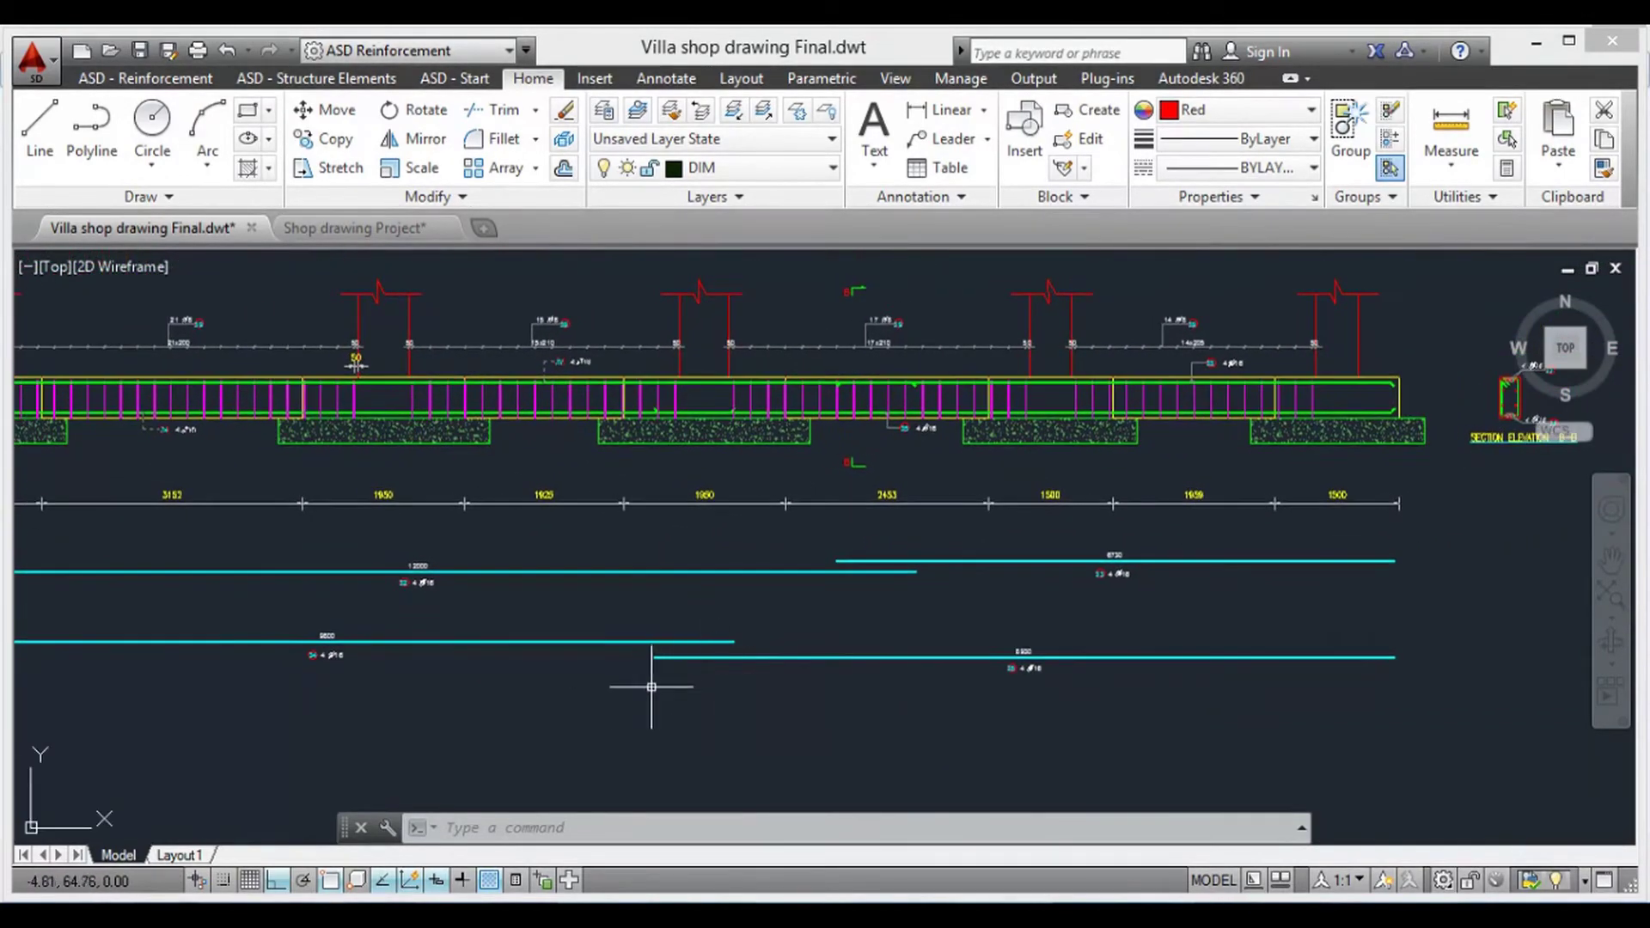
pyautogui.scroll(4, 716, 659)
pyautogui.scroll(-2, 724, 731)
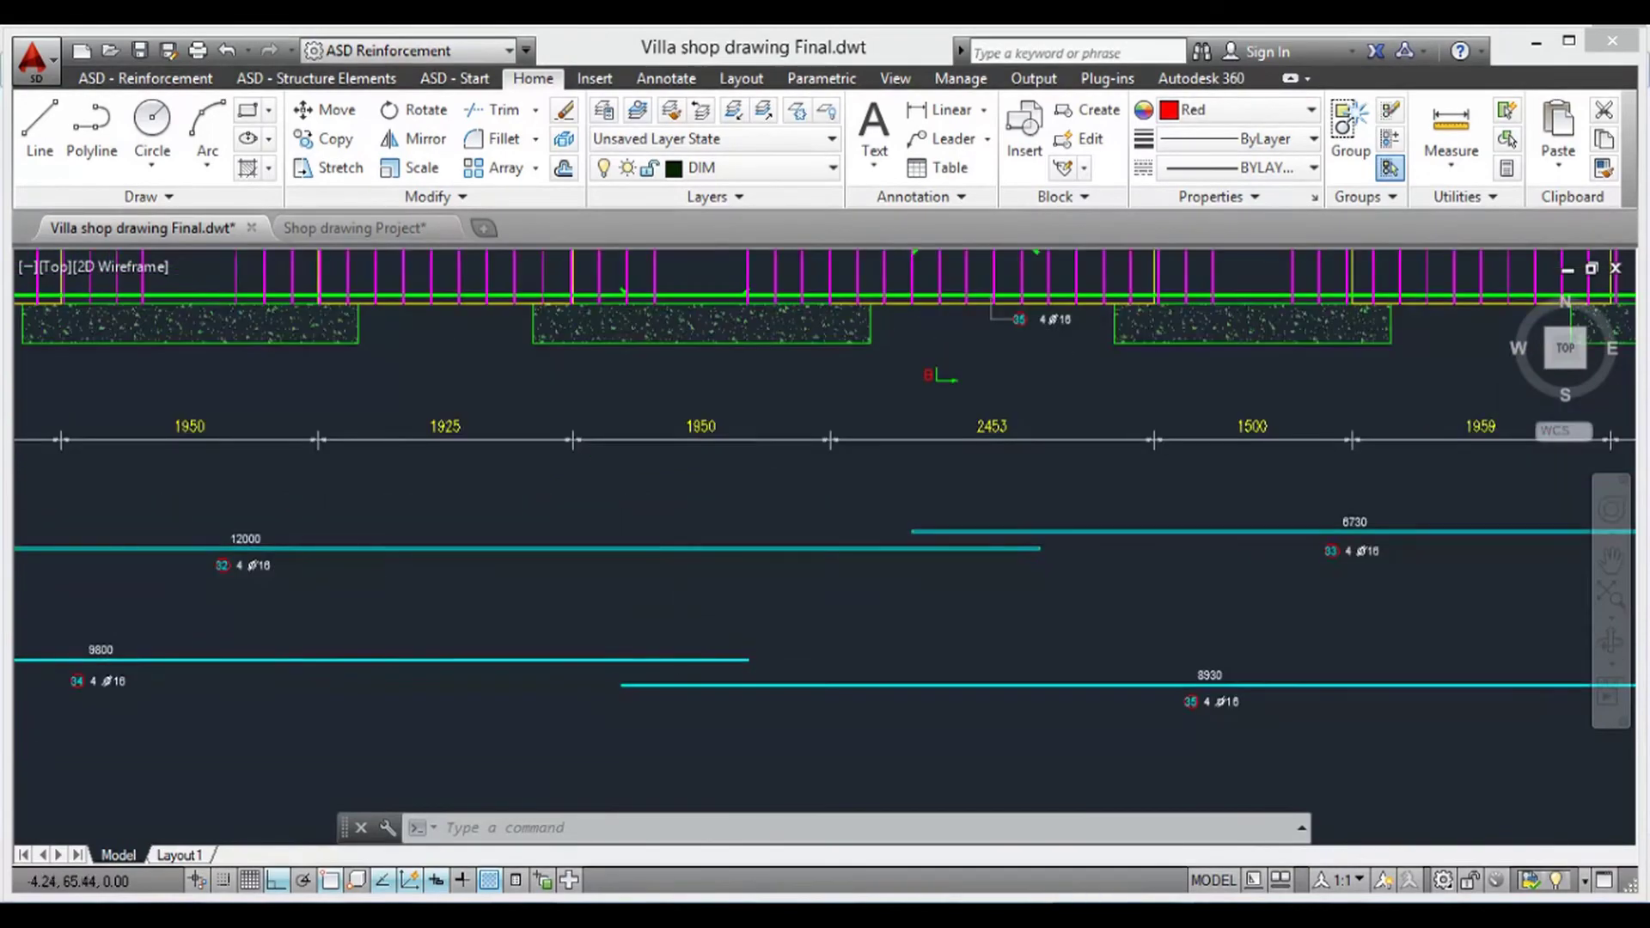
pyautogui.scroll(4, 689, 644)
pyautogui.moveTo(699, 730); pyautogui.dragTo(697, 620, button='middle')
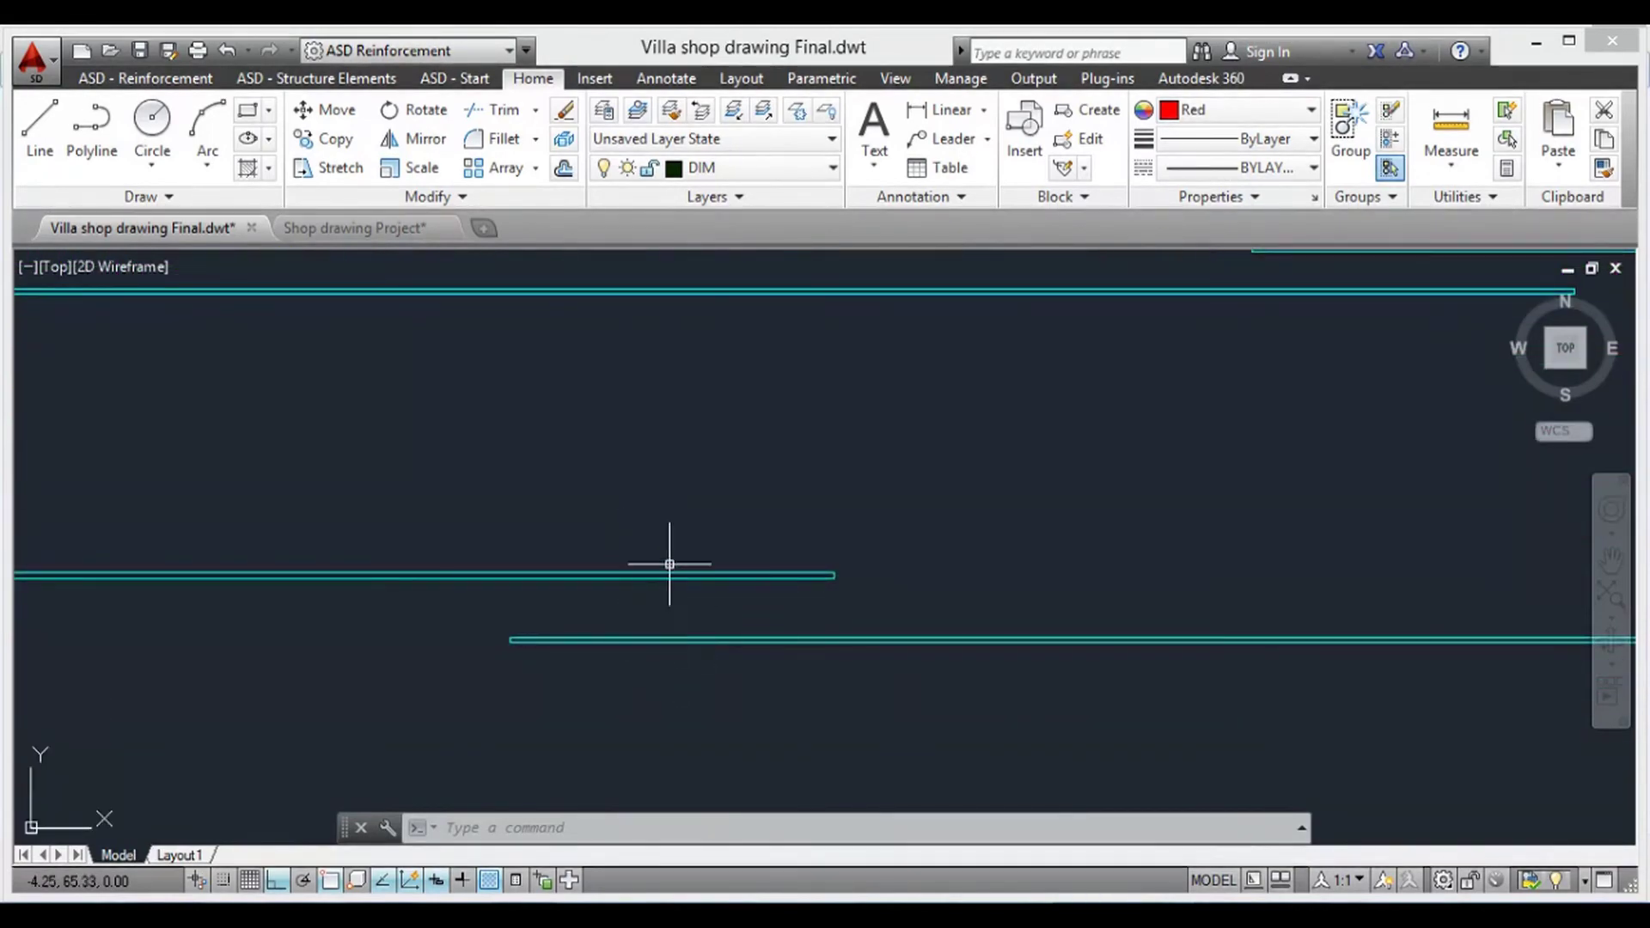
pyautogui.scroll(-2, 704, 678)
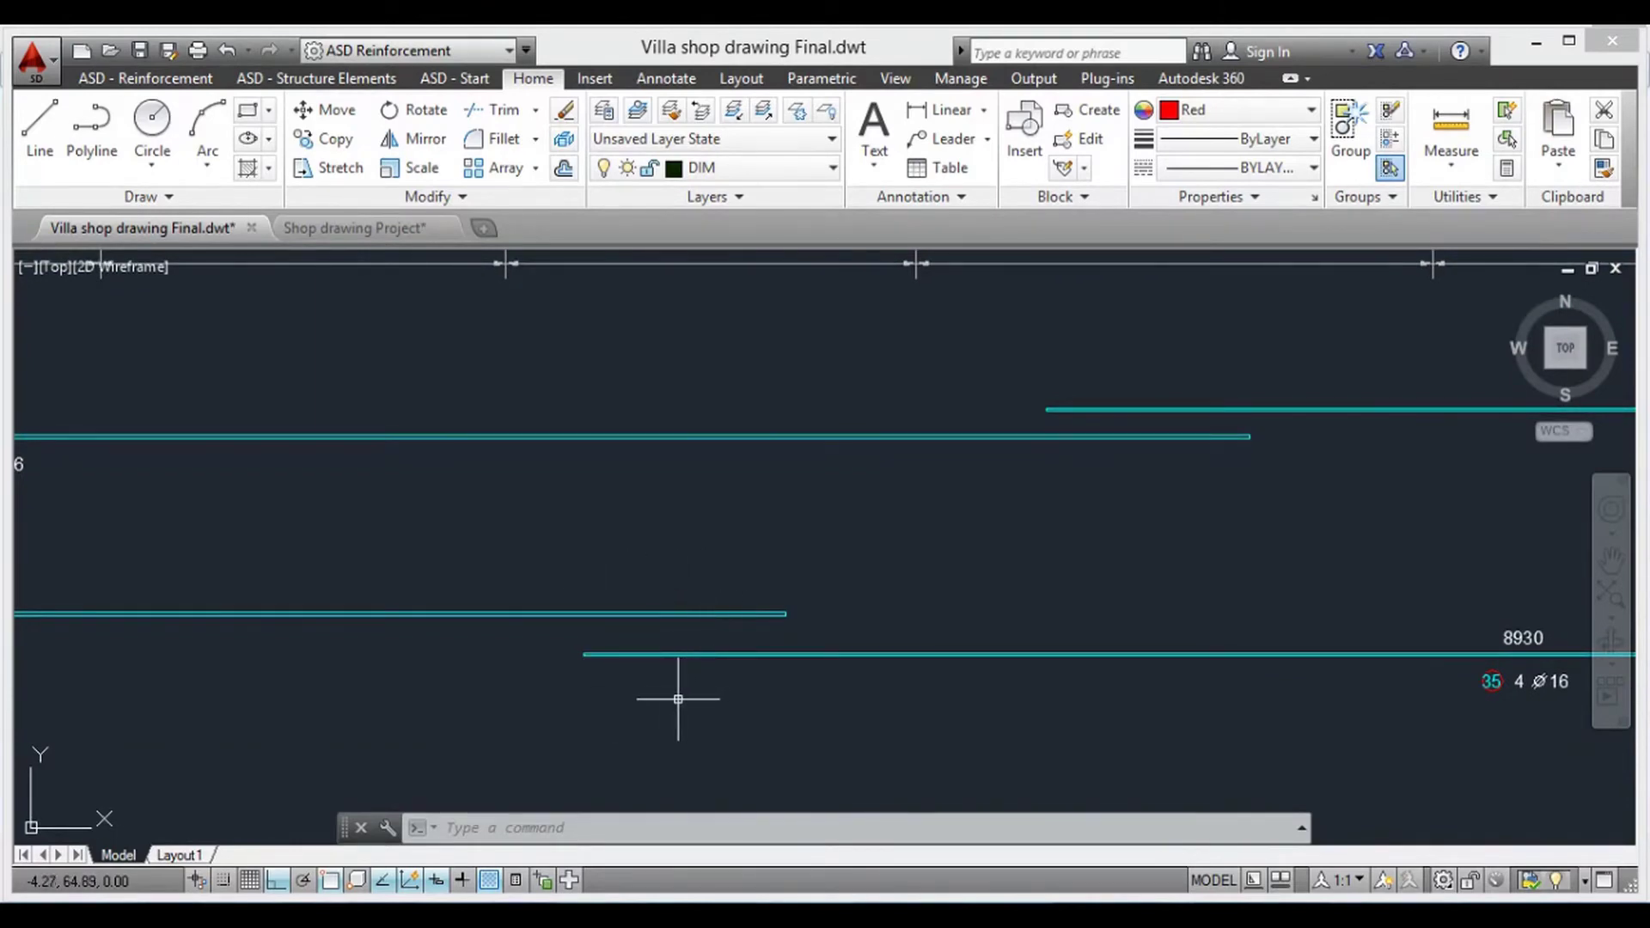
# - Compare the extents of top bars 32 and 33 and bottom bars 34 and 35 with the tie beam spans above
pyautogui.scroll(-5, 739, 629)
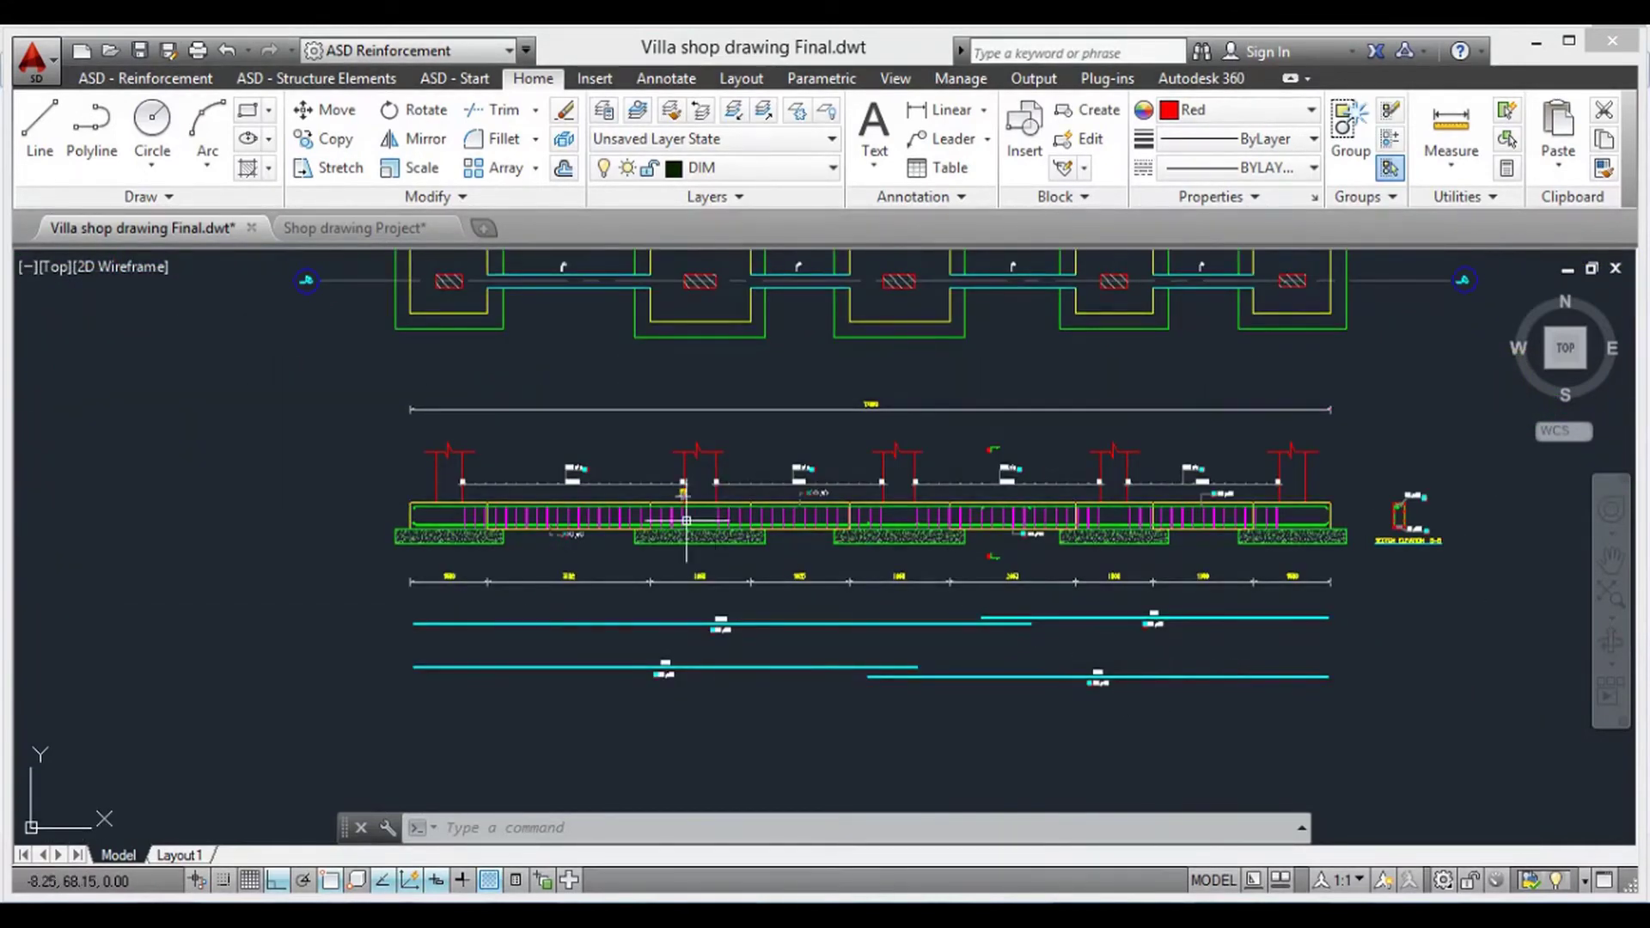
pyautogui.scroll(2, 838, 648)
pyautogui.scroll(2, 1087, 655)
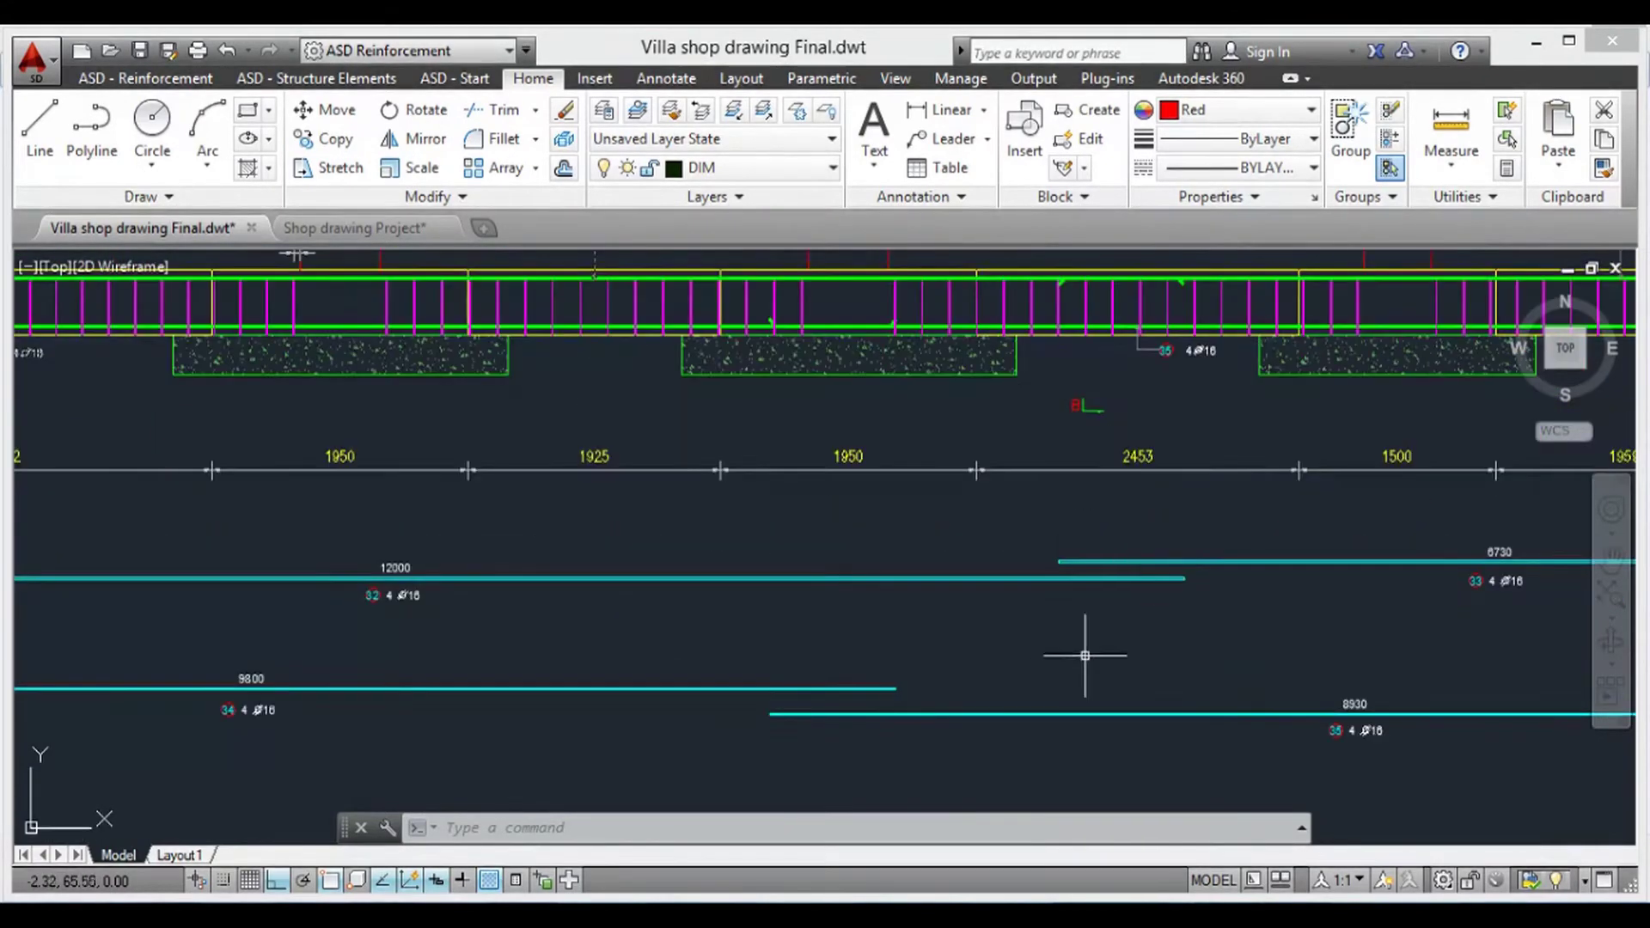
pyautogui.moveTo(381, 594); pyautogui.dragTo(473, 578, button='middle')
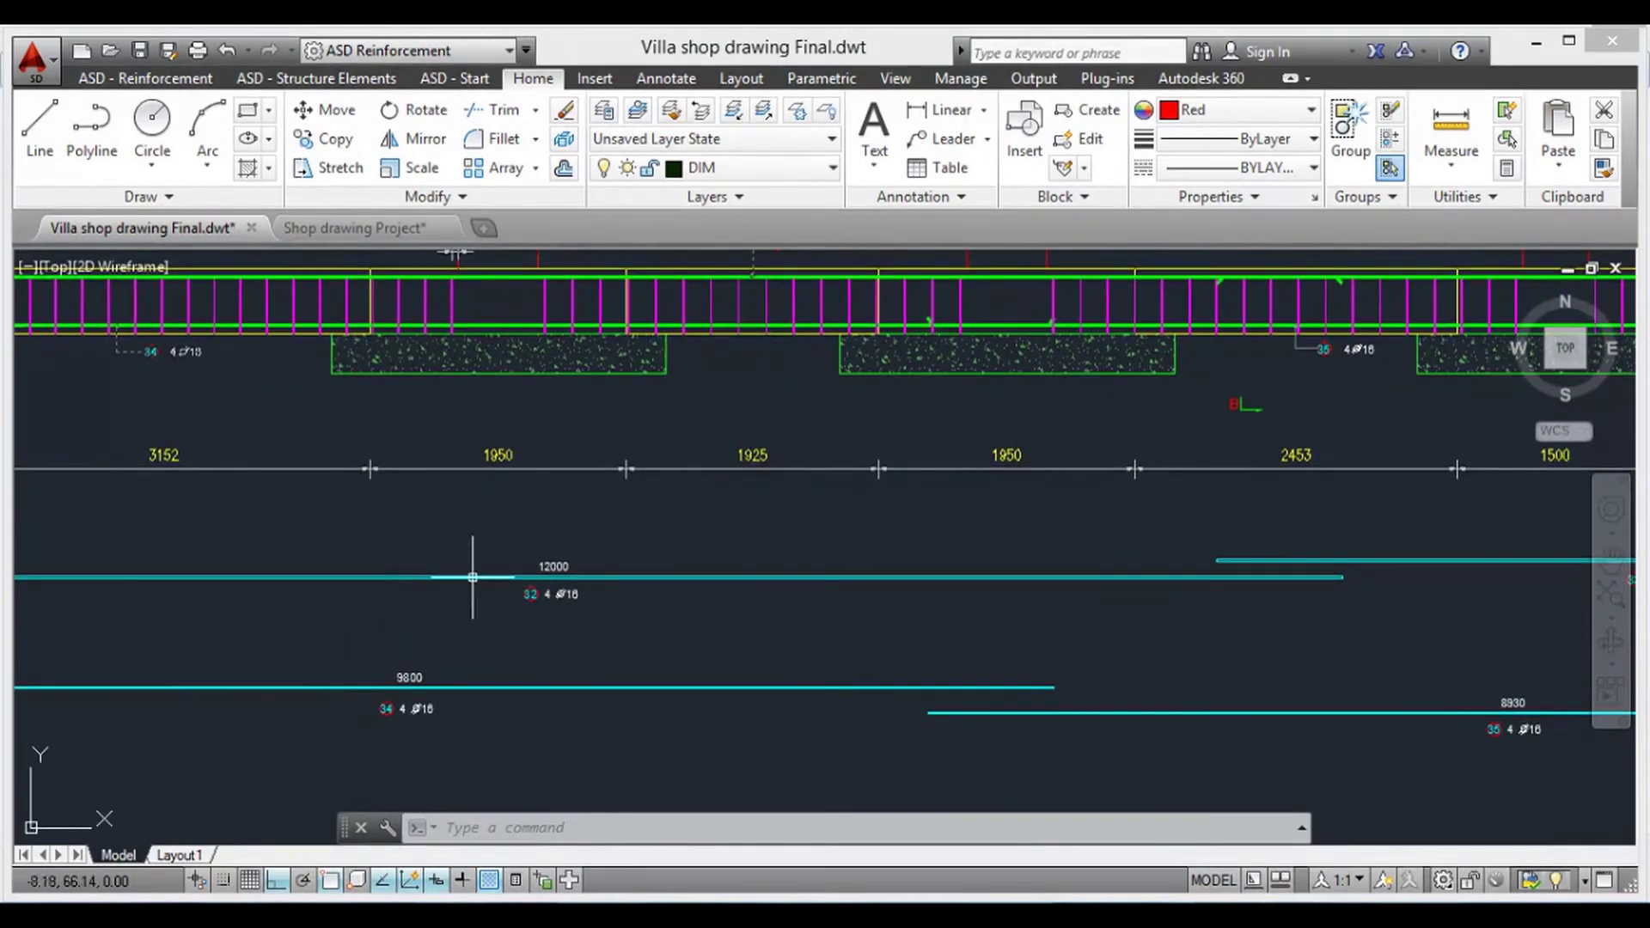
pyautogui.scroll(-2, 578, 619)
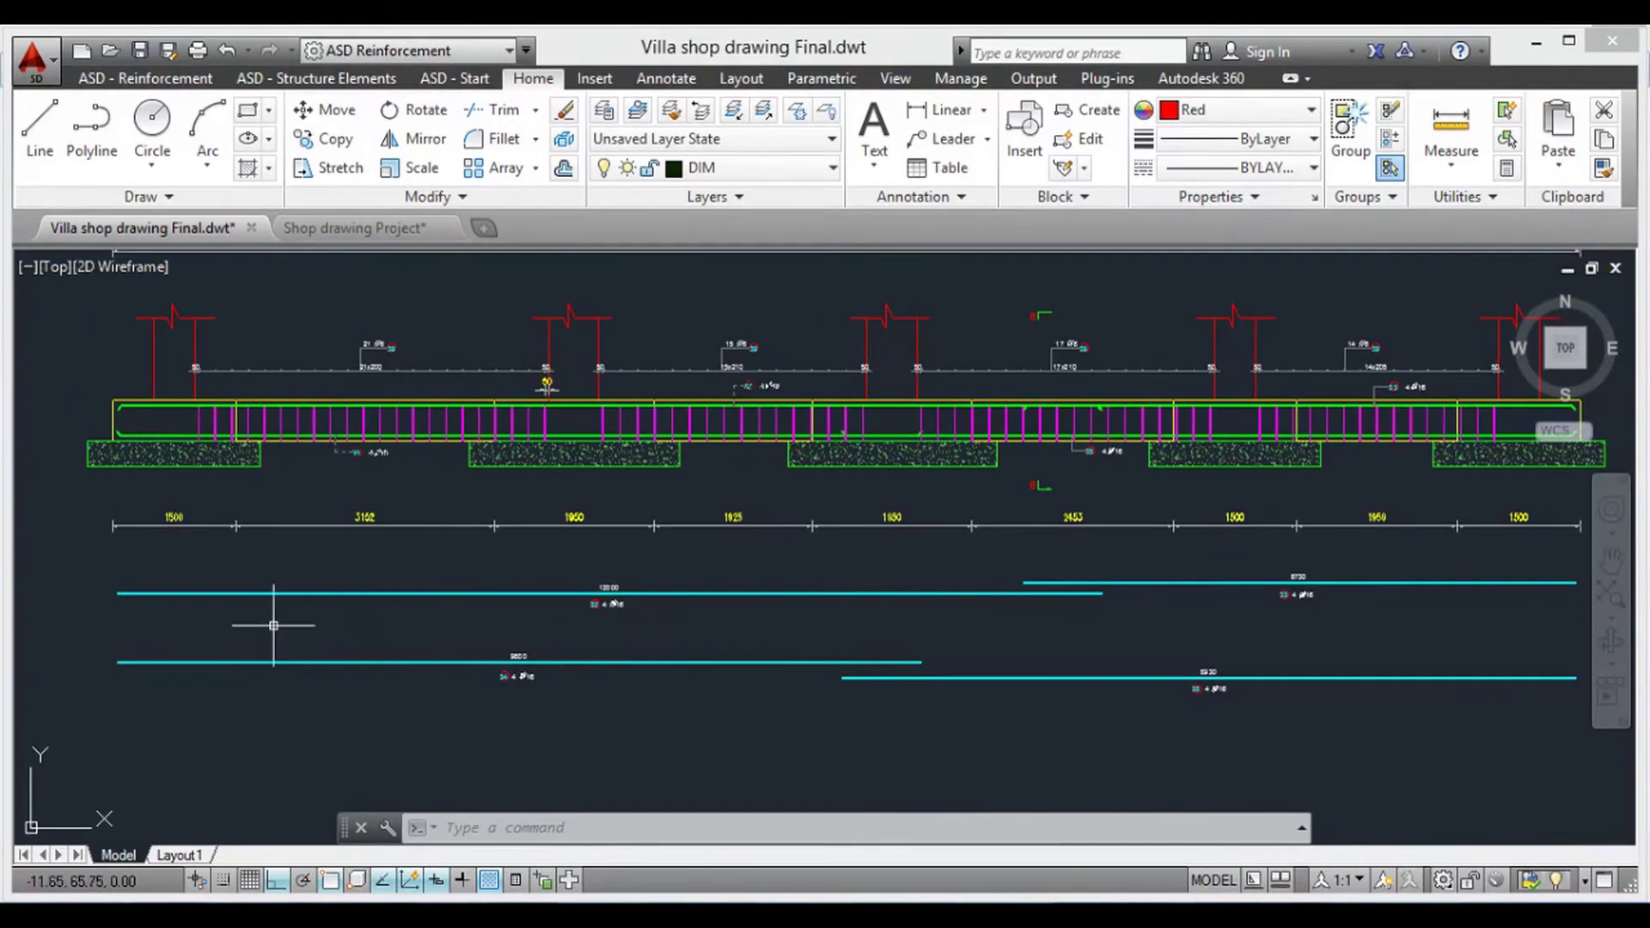
pyautogui.moveTo(1115, 641); pyautogui.dragTo(1014, 663, button='middle')
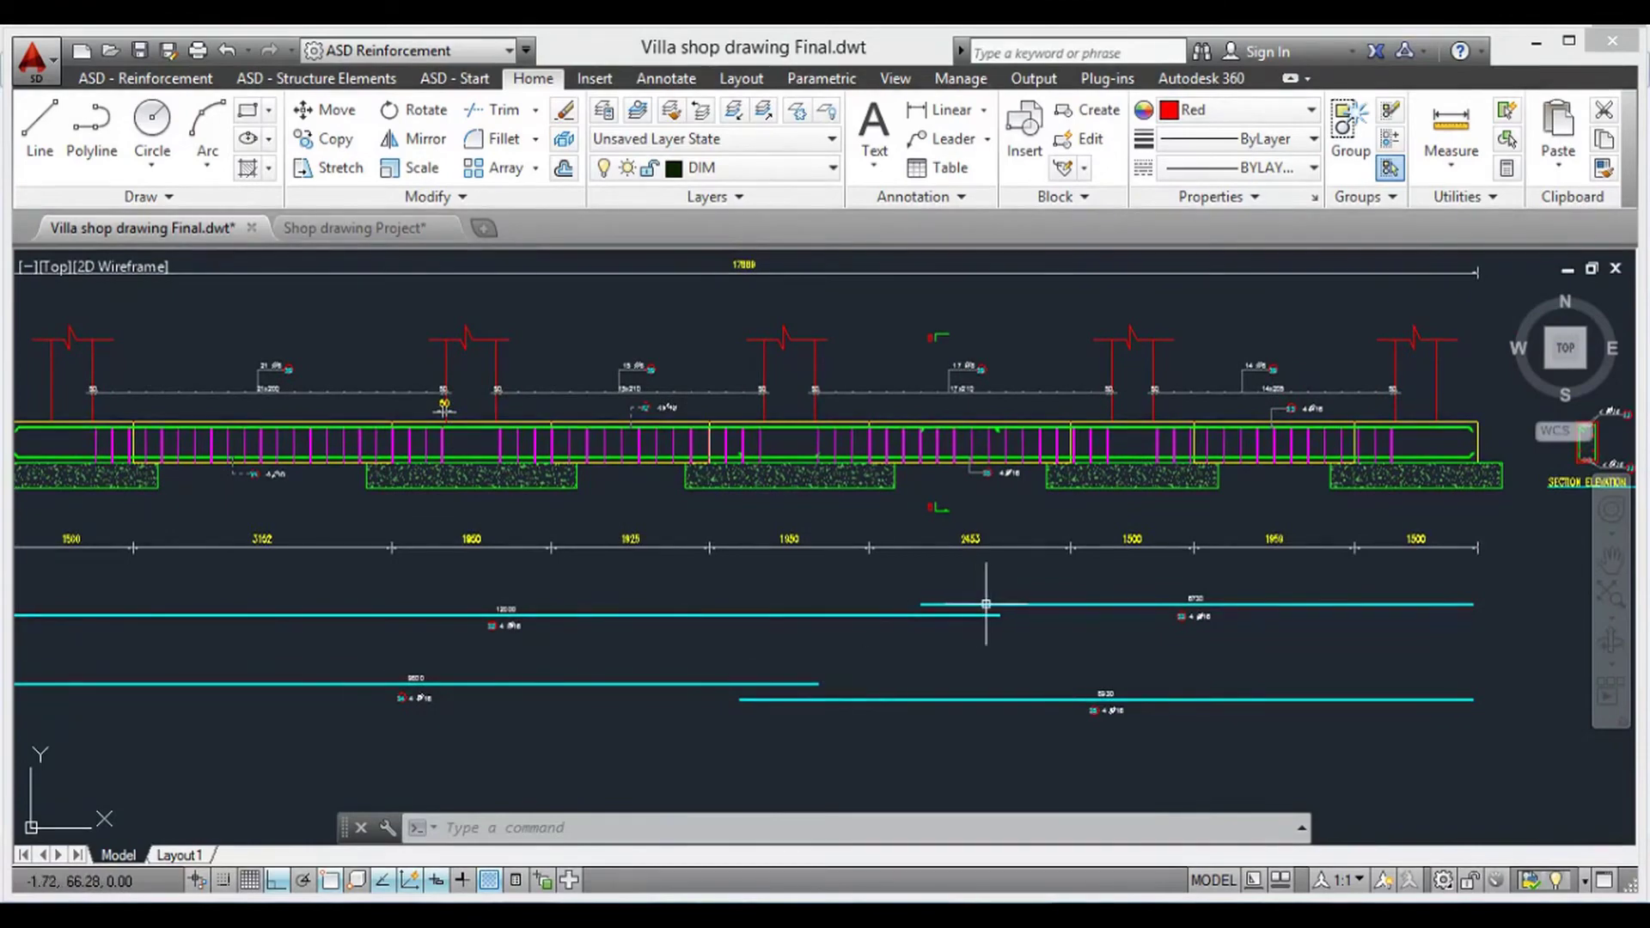
pyautogui.moveTo(986, 604); pyautogui.dragTo(751, 590, button='middle')
pyautogui.moveTo(1010, 586); pyautogui.dragTo(944, 579, button='middle')
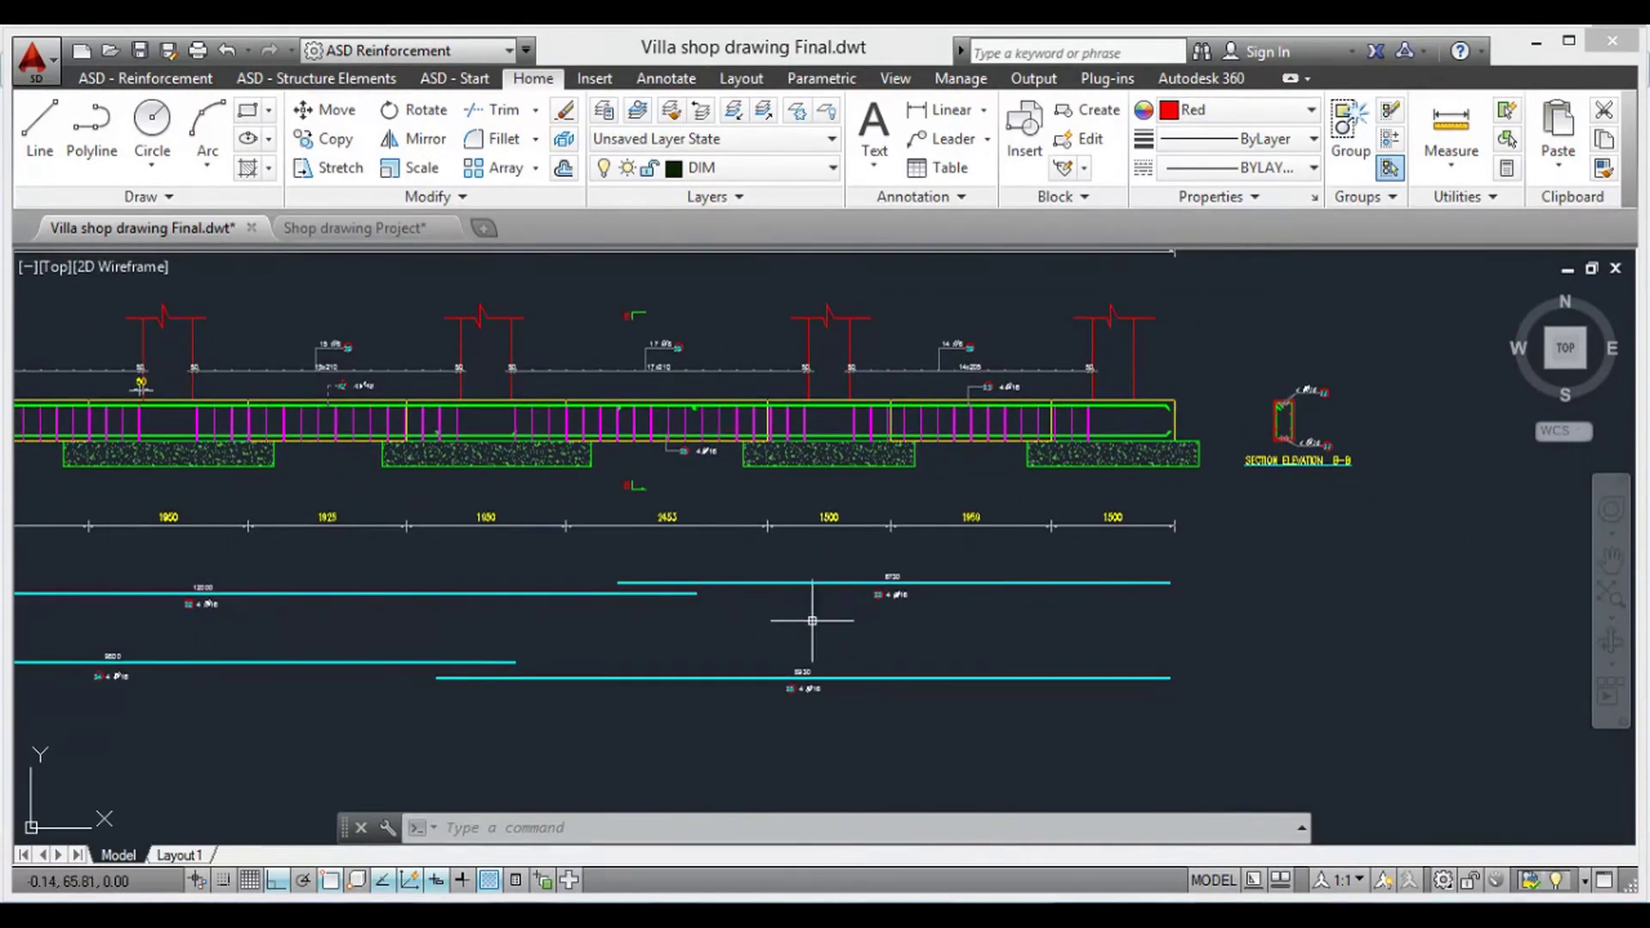
# - Examine top bar 33, checking its length, quantity and diameter label and its overlap with bar 32
pyautogui.scroll(4, 812, 620)
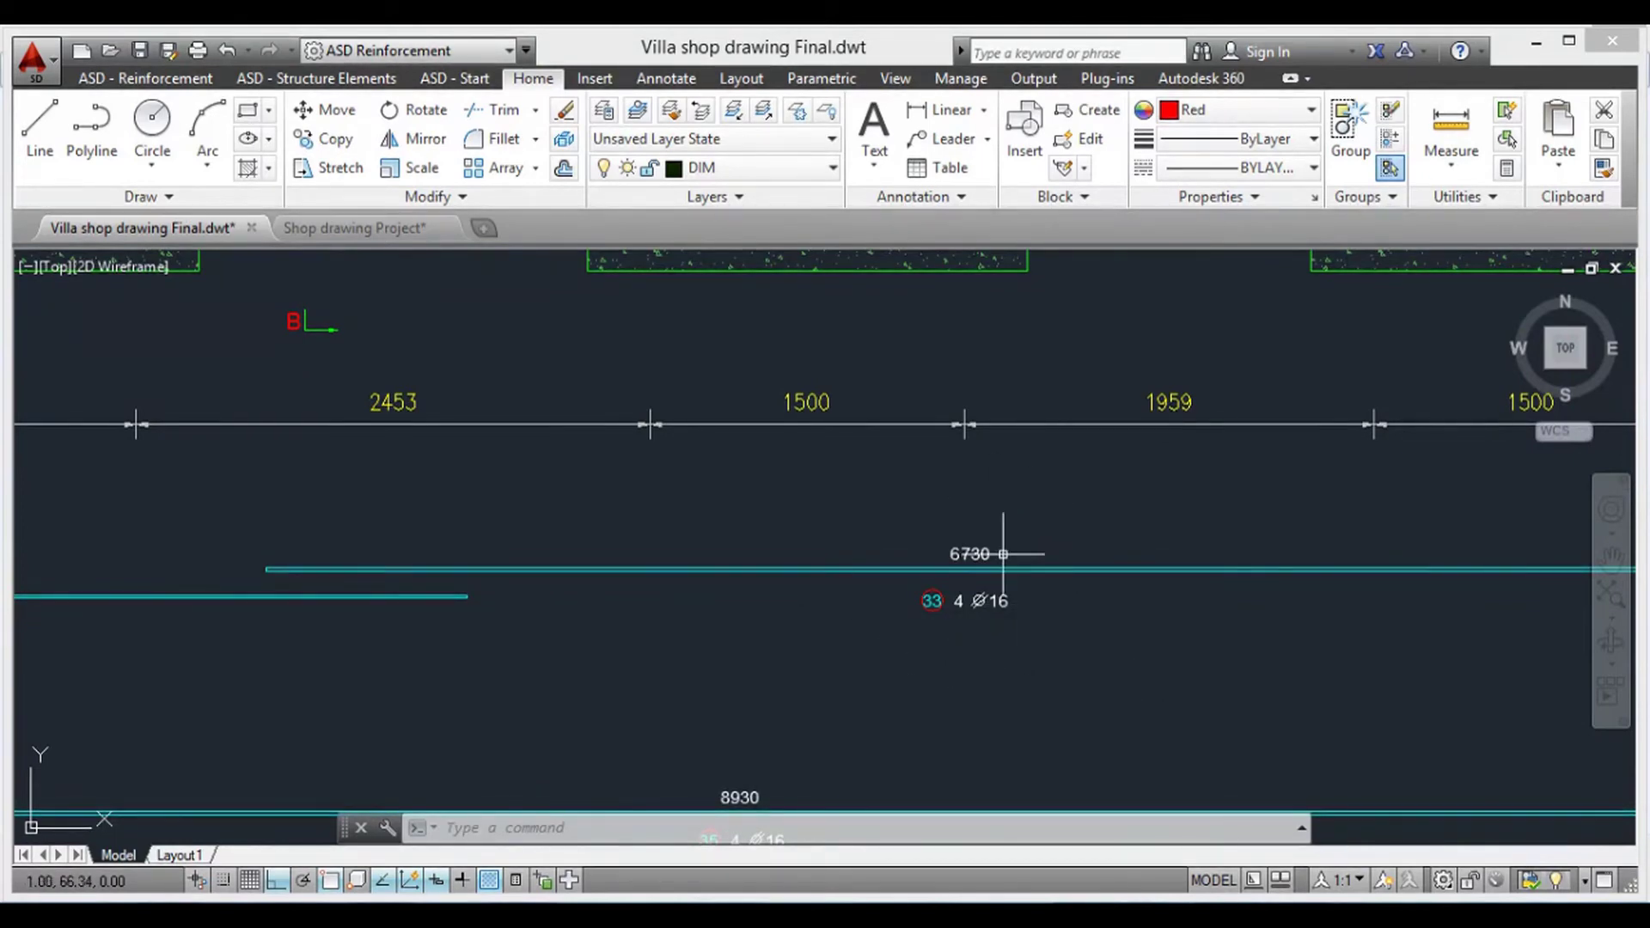
pyautogui.moveTo(844, 638); pyautogui.dragTo(914, 638, button='middle')
pyautogui.moveTo(1238, 602); pyautogui.dragTo(904, 622, button='middle')
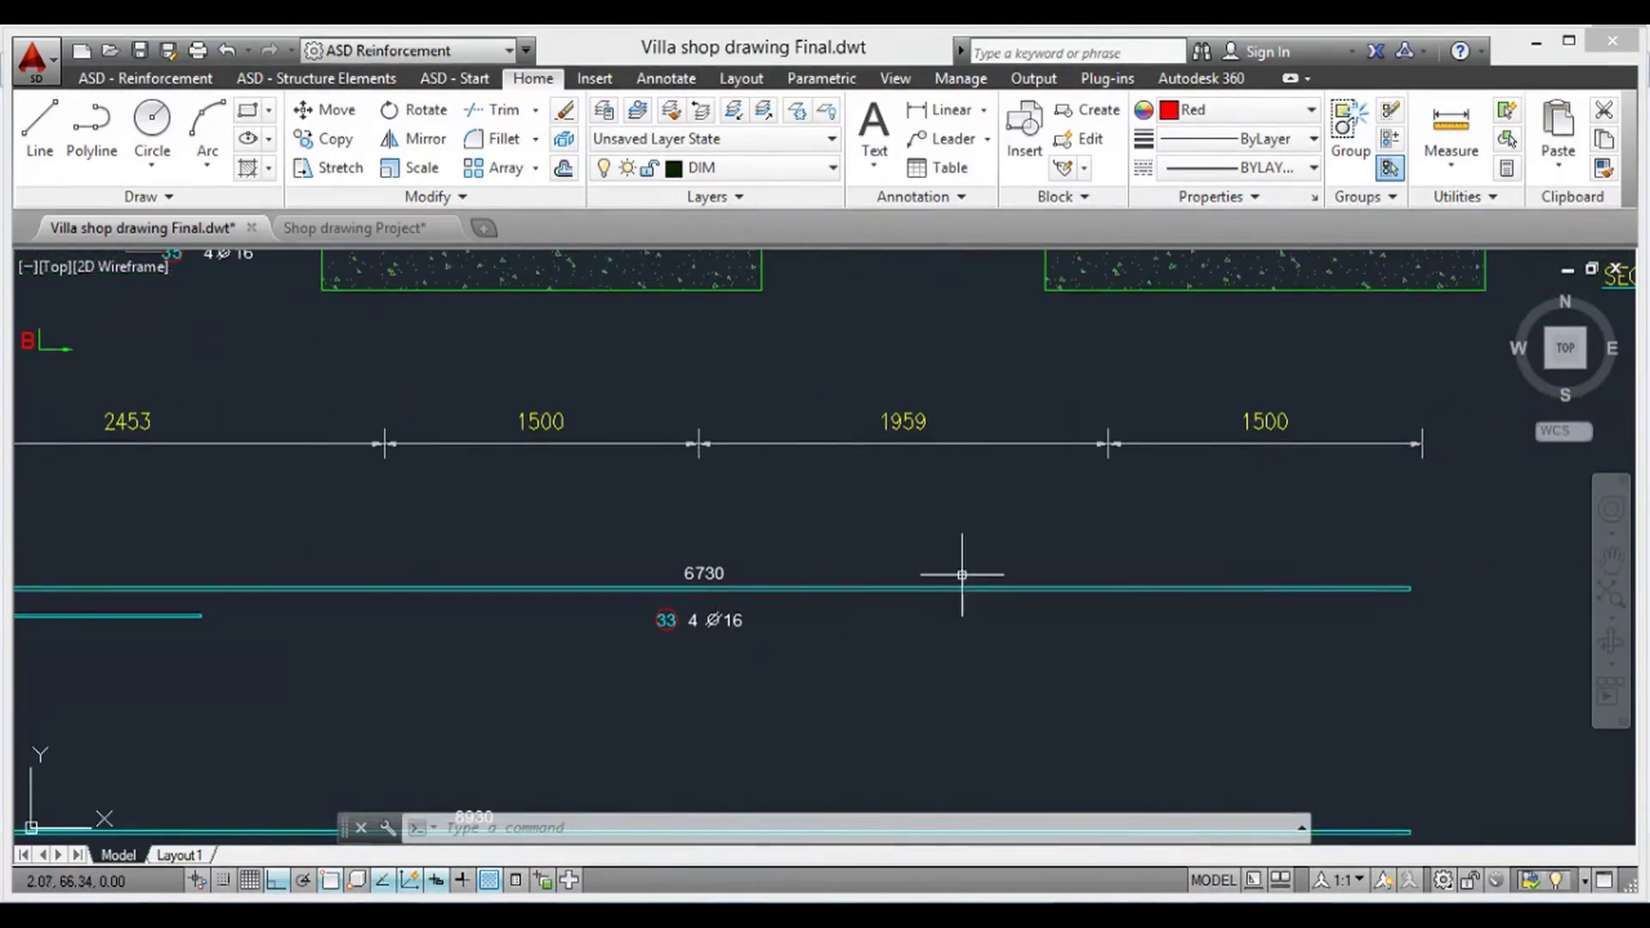
pyautogui.moveTo(639, 683); pyautogui.dragTo(906, 688, button='middle')
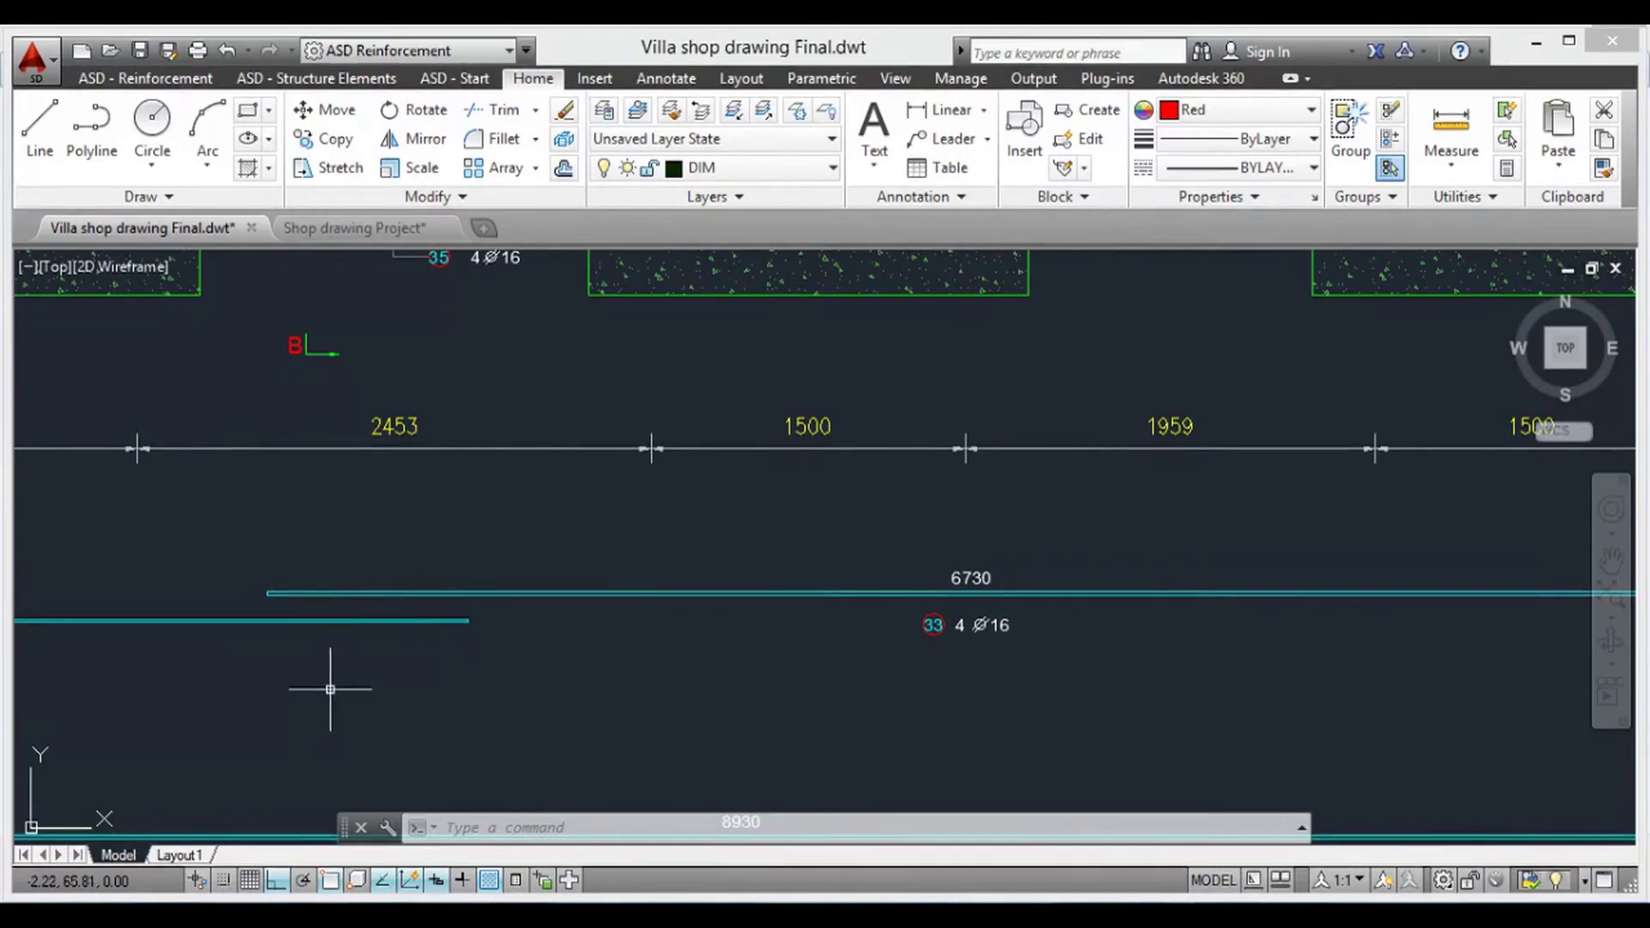
pyautogui.scroll(-4, 328, 681)
pyautogui.moveTo(350, 667)
pyautogui.mouseDown(button='middle')
pyautogui.moveTo(498, 662)
pyautogui.moveTo(731, 595)
pyautogui.mouseUp(button='middle')
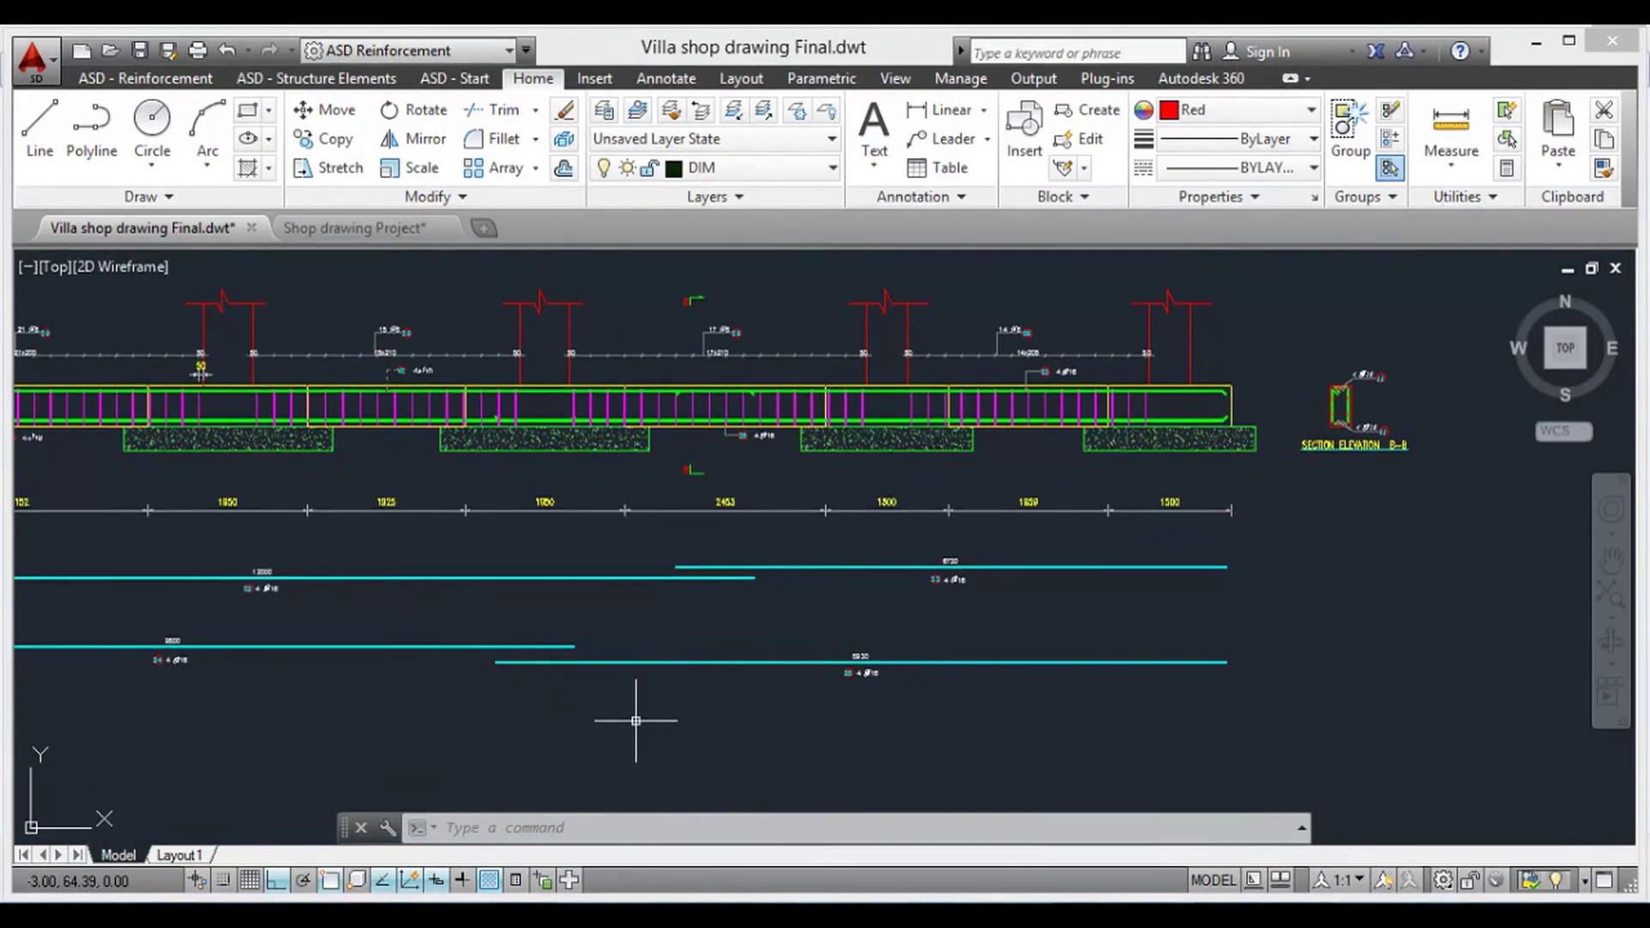
pyautogui.moveTo(638, 729); pyautogui.dragTo(777, 648, button='middle')
pyautogui.scroll(-4, 748, 656)
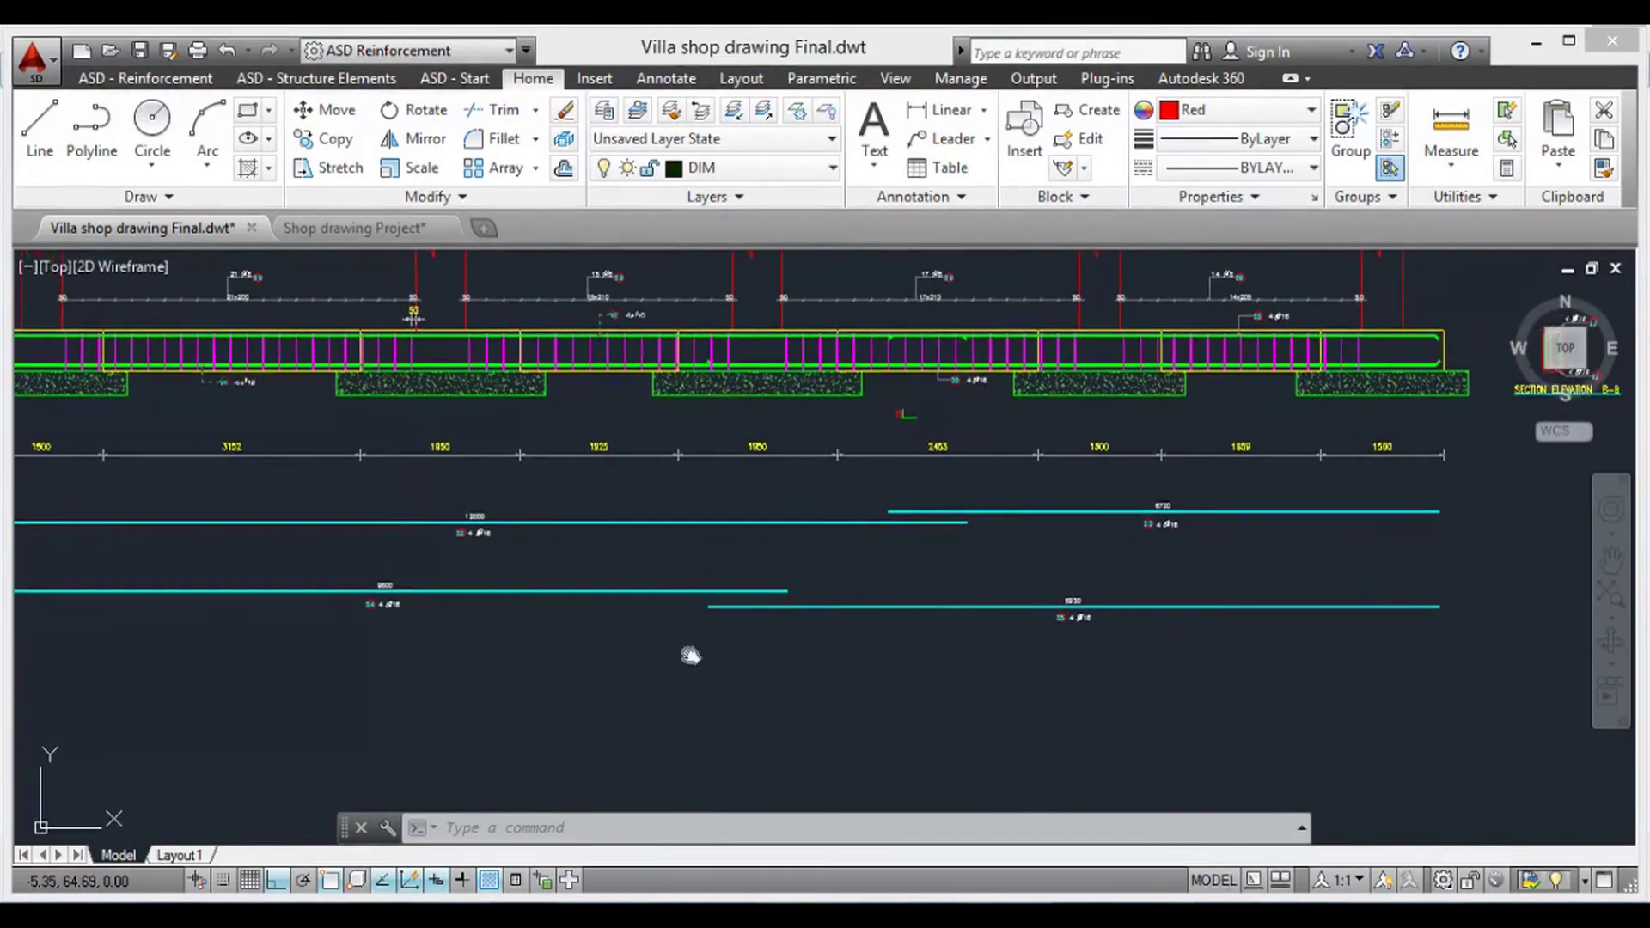
pyautogui.moveTo(679, 690); pyautogui.dragTo(528, 685, button='middle')
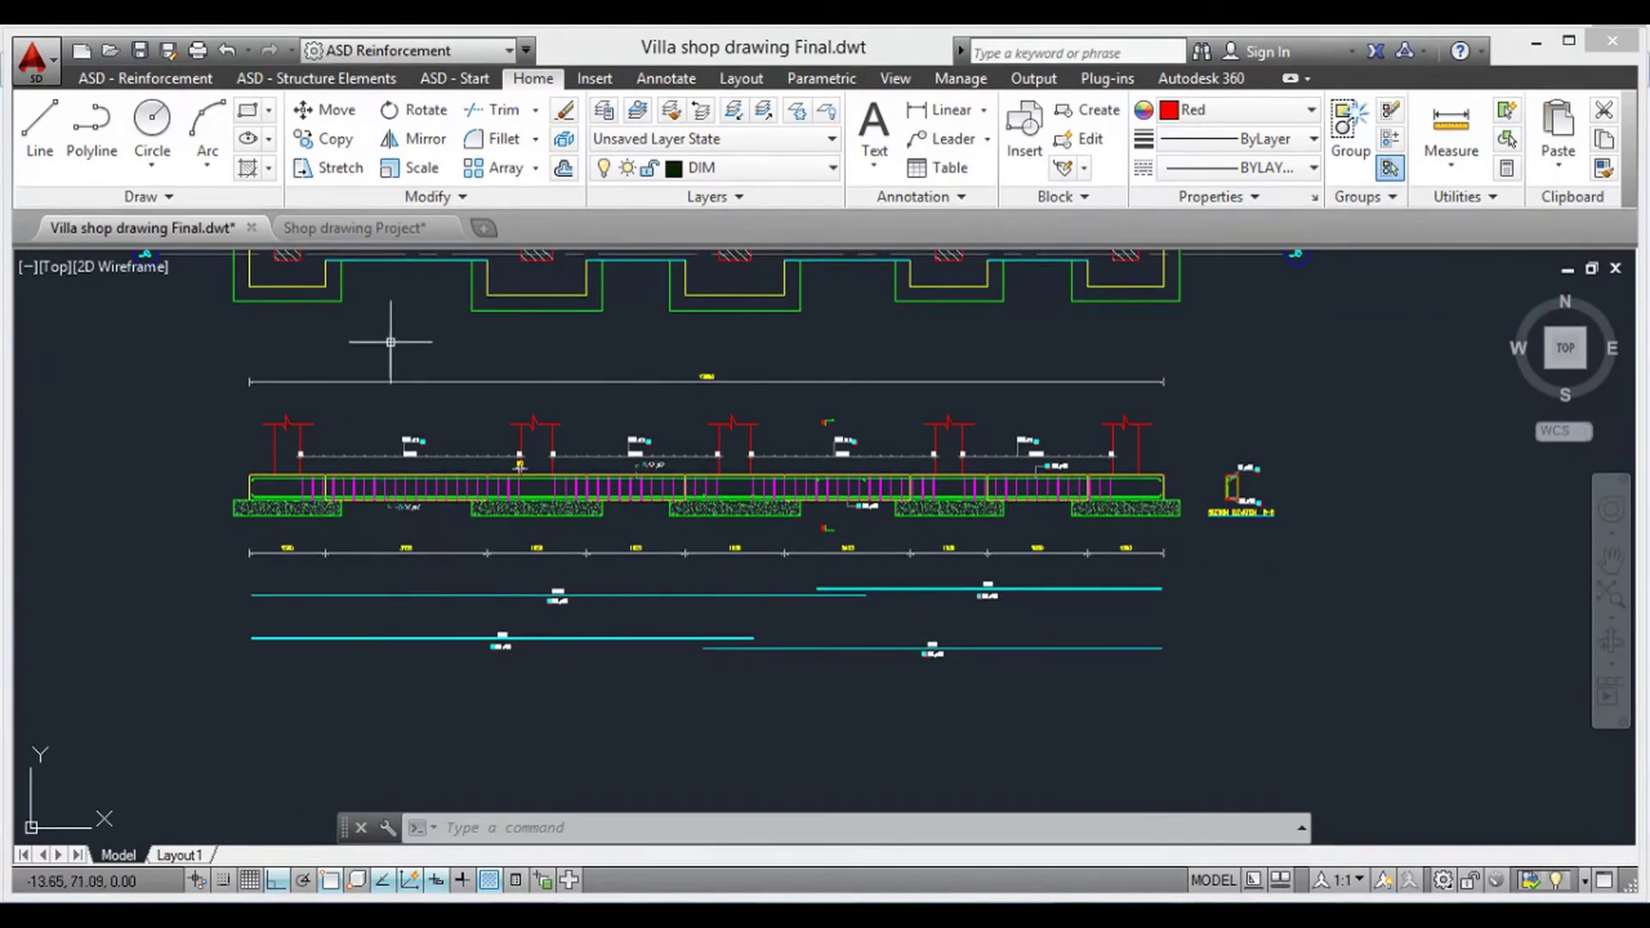
# - Check where the top and bottom bar laps fall relative to the tie beam's columns and footings
pyautogui.scroll(2, 848, 593)
pyautogui.scroll(3, 818, 663)
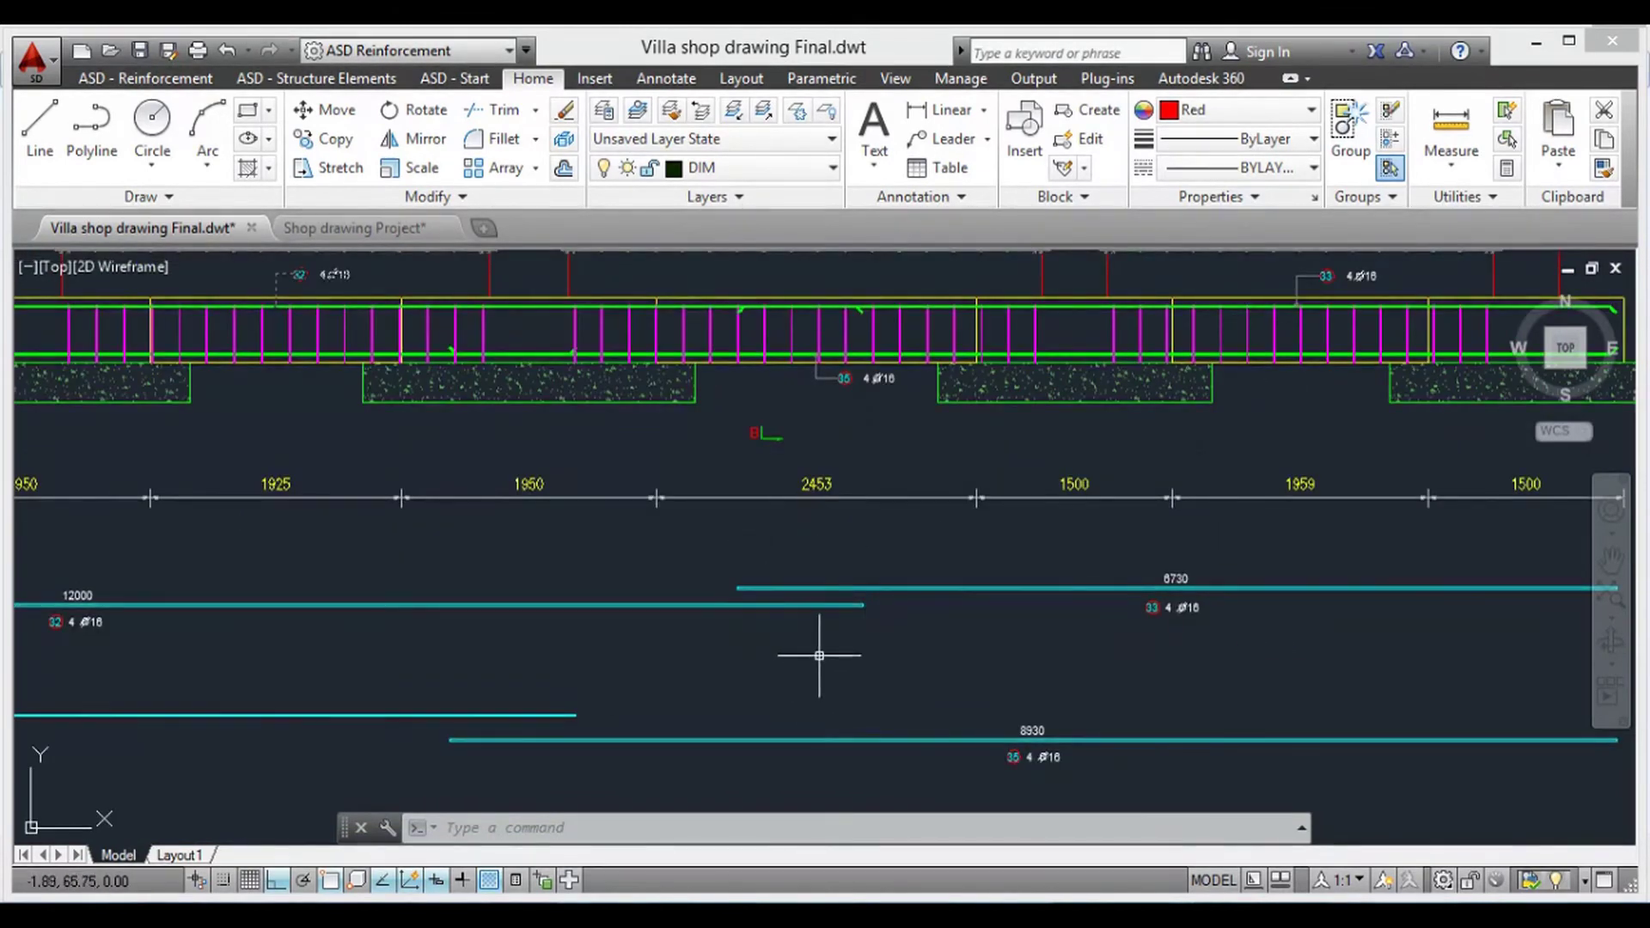
pyautogui.scroll(-3, 829, 666)
pyautogui.scroll(-2, 792, 590)
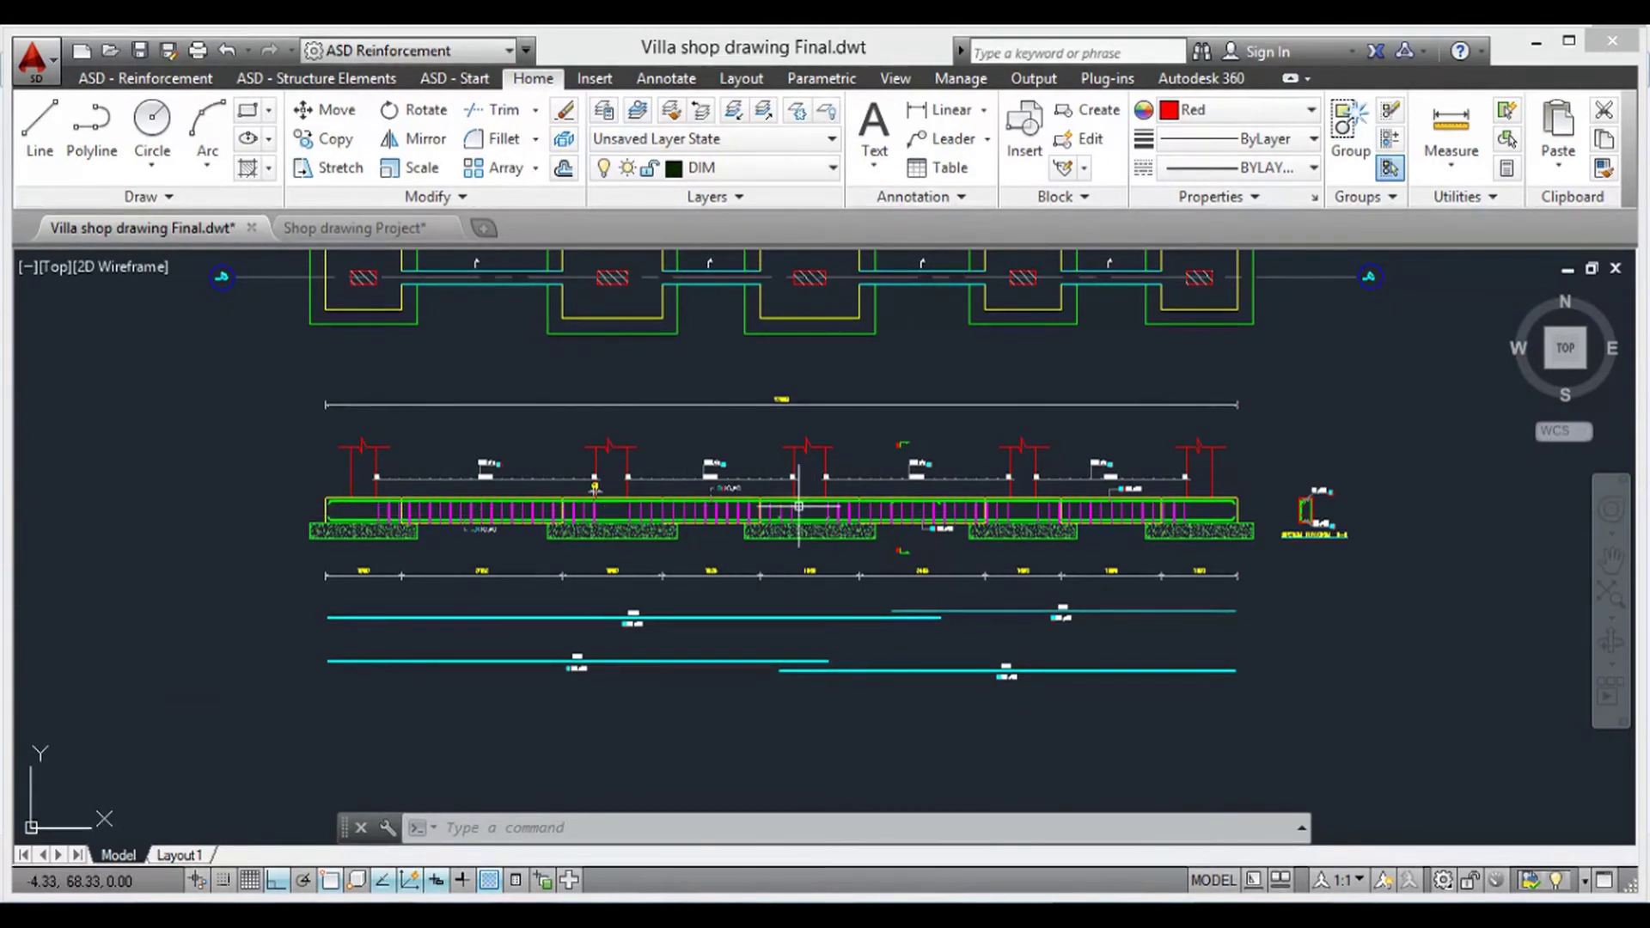
pyautogui.scroll(3, 1232, 509)
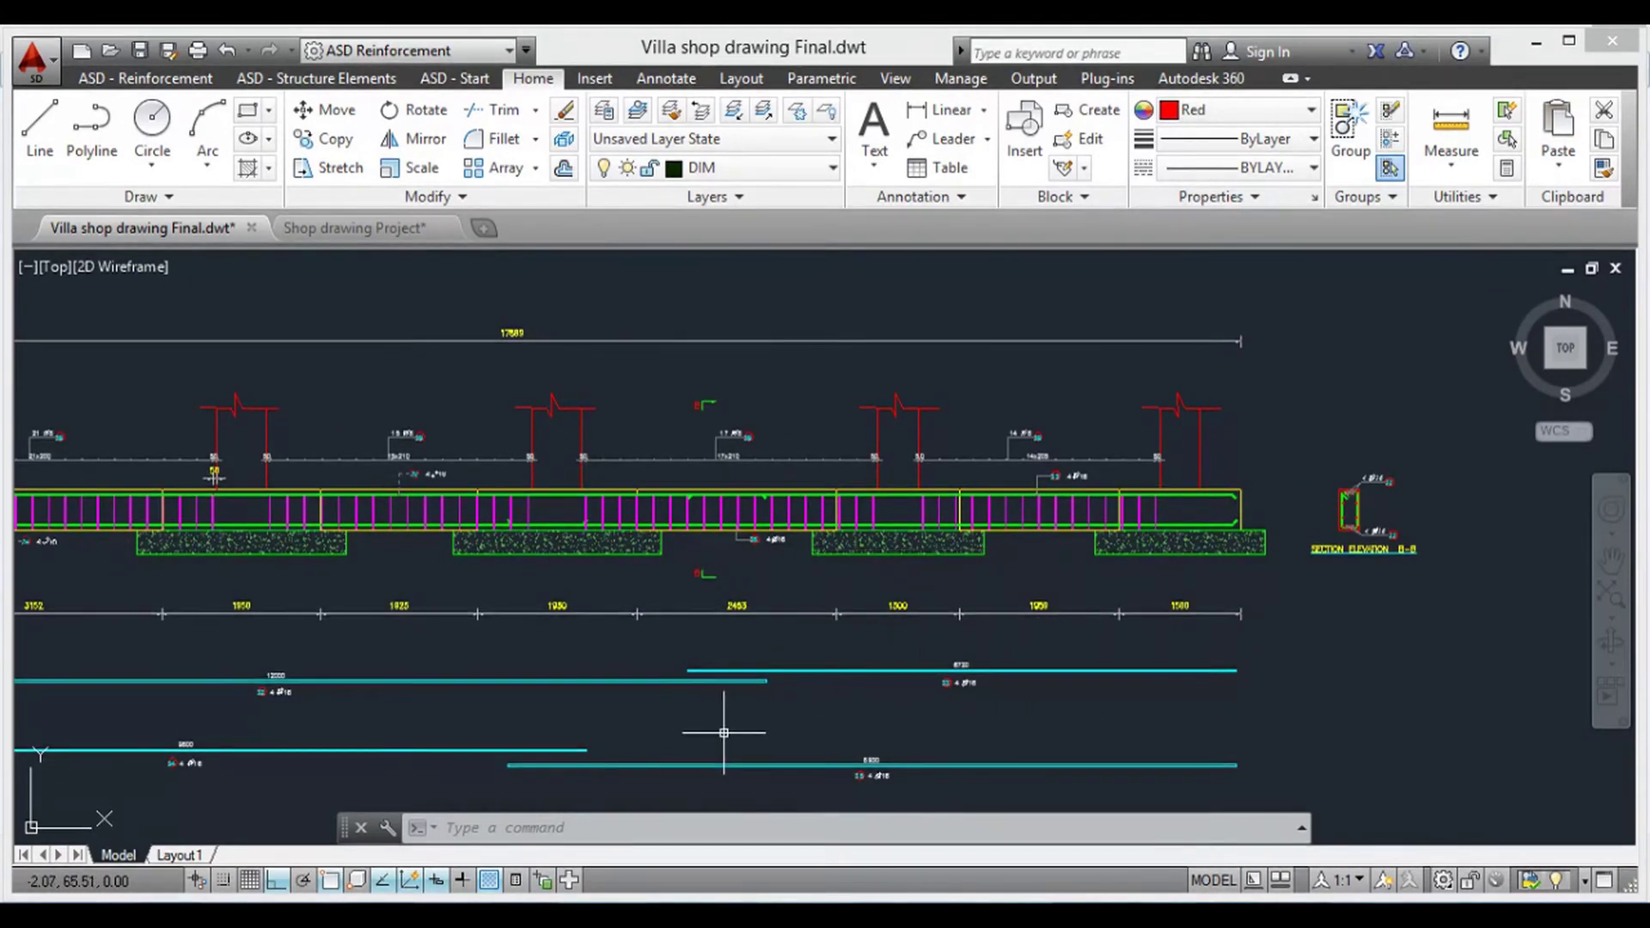
pyautogui.moveTo(727, 728); pyautogui.dragTo(878, 592, button='middle')
pyautogui.moveTo(553, 608)
pyautogui.mouseDown(button='middle')
pyautogui.moveTo(694, 636)
pyautogui.moveTo(707, 660)
pyautogui.mouseUp(button='middle')
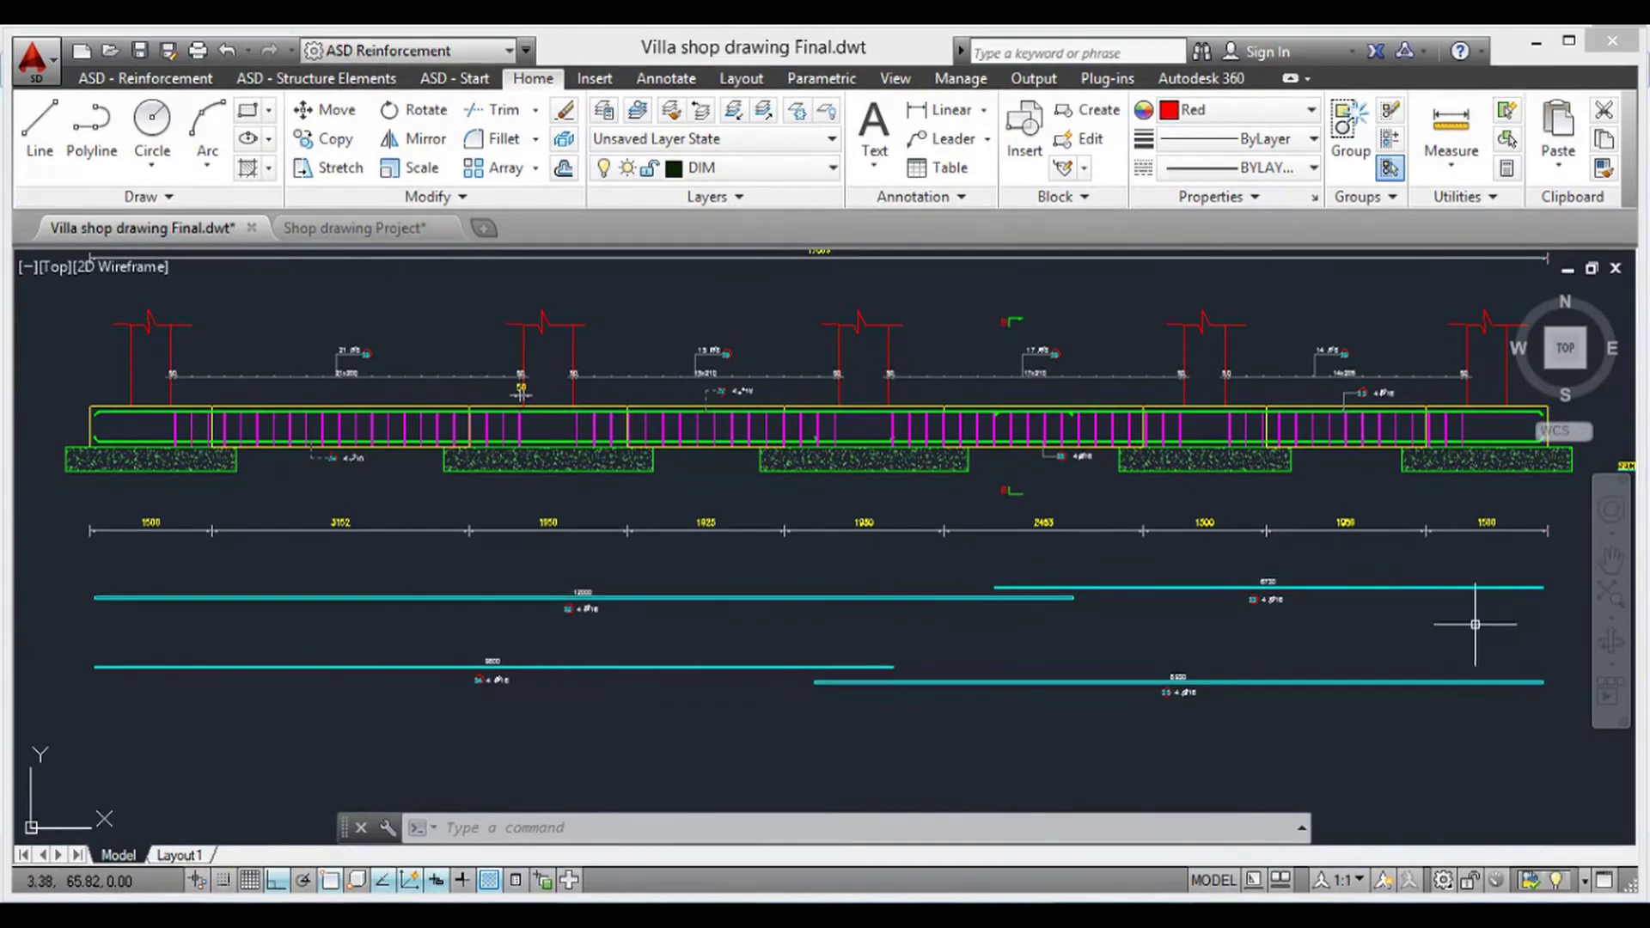
# - Examine top bar 32's length and reinforcement label, and follow the detailed bars to the tie beam's right end
pyautogui.scroll(2, 147, 421)
pyautogui.scroll(-2, 490, 713)
pyautogui.scroll(2, 613, 665)
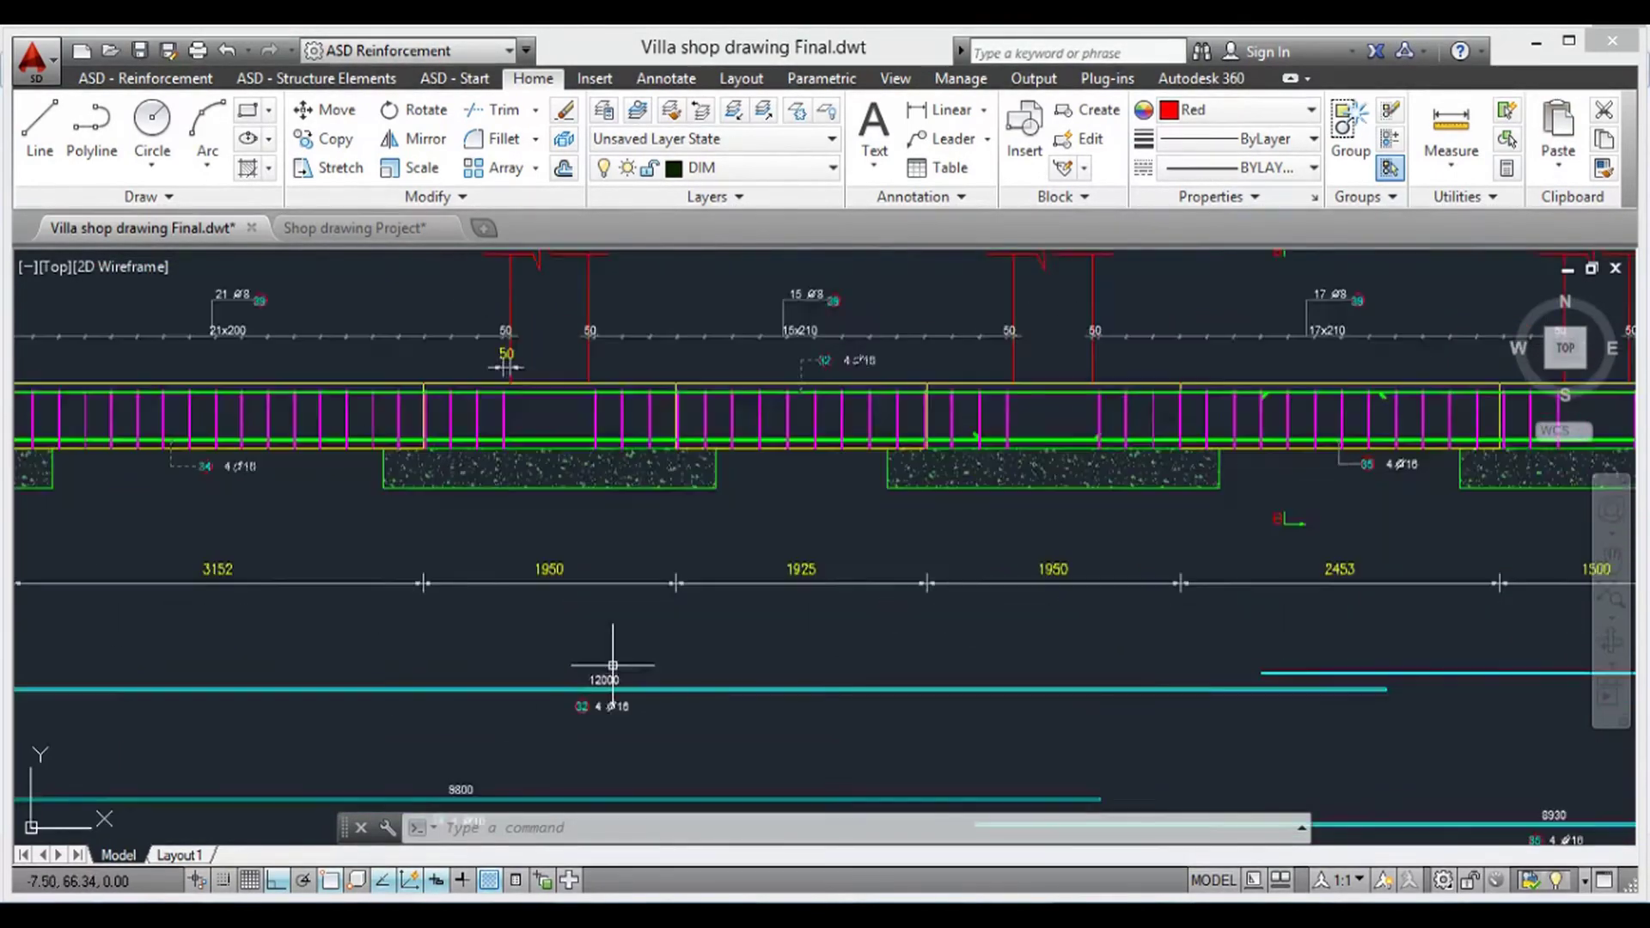
pyautogui.scroll(2, 613, 665)
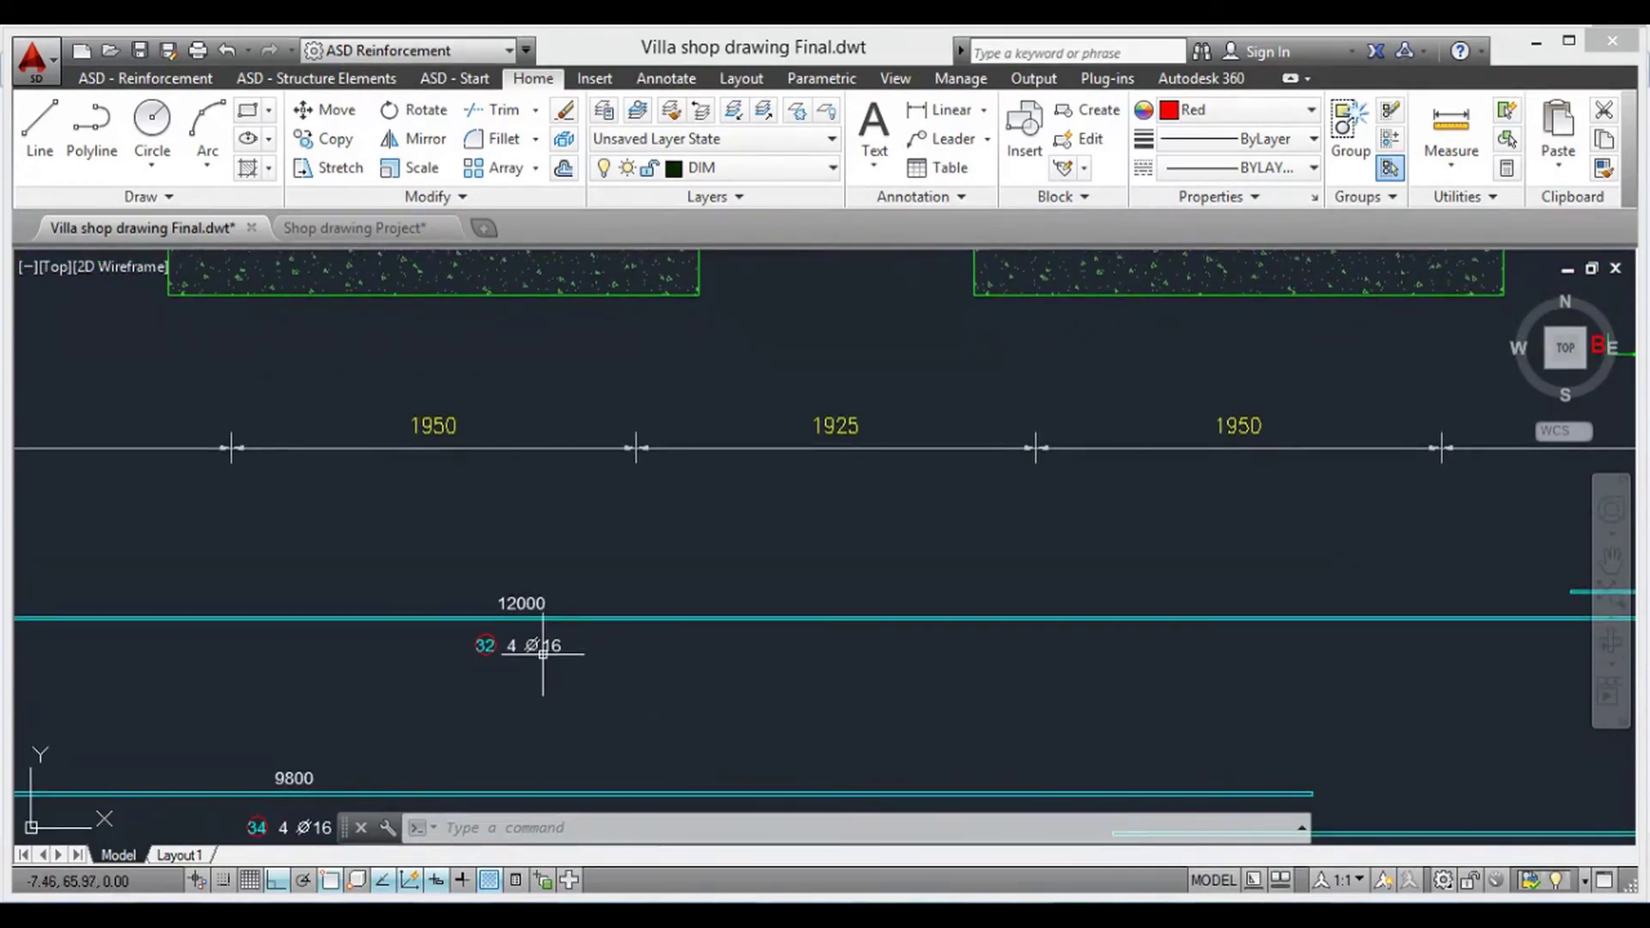
pyautogui.scroll(-4, 543, 653)
pyautogui.scroll(1, 95, 480)
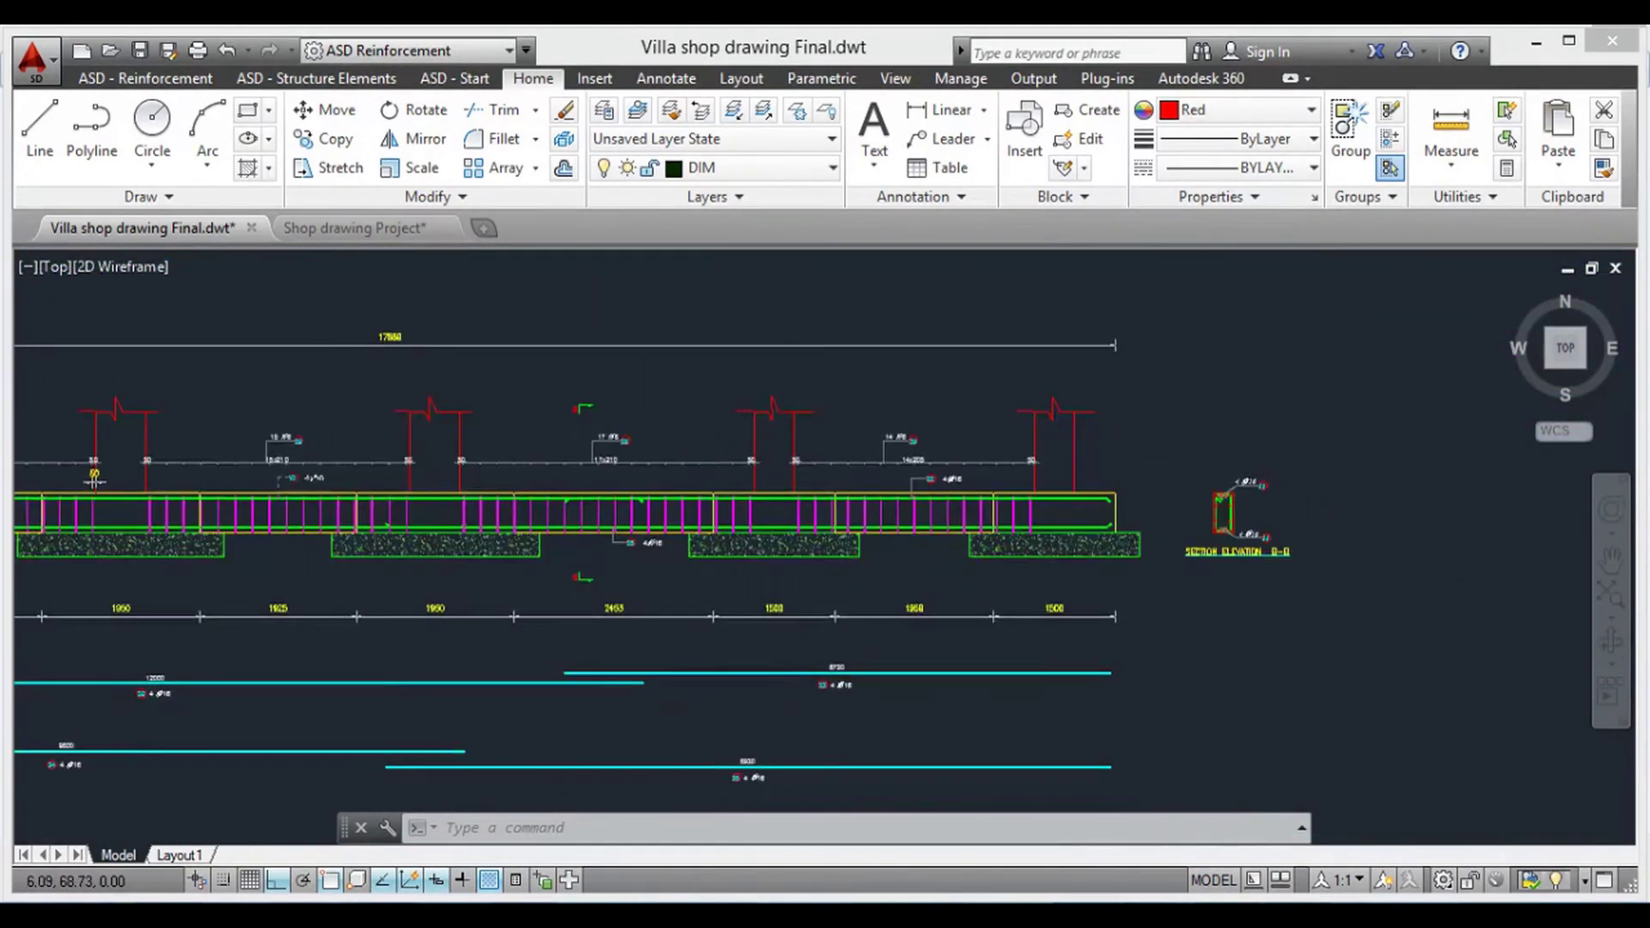
pyautogui.scroll(3, 1152, 504)
pyautogui.scroll(-2, 1072, 520)
pyautogui.scroll(-1, 858, 619)
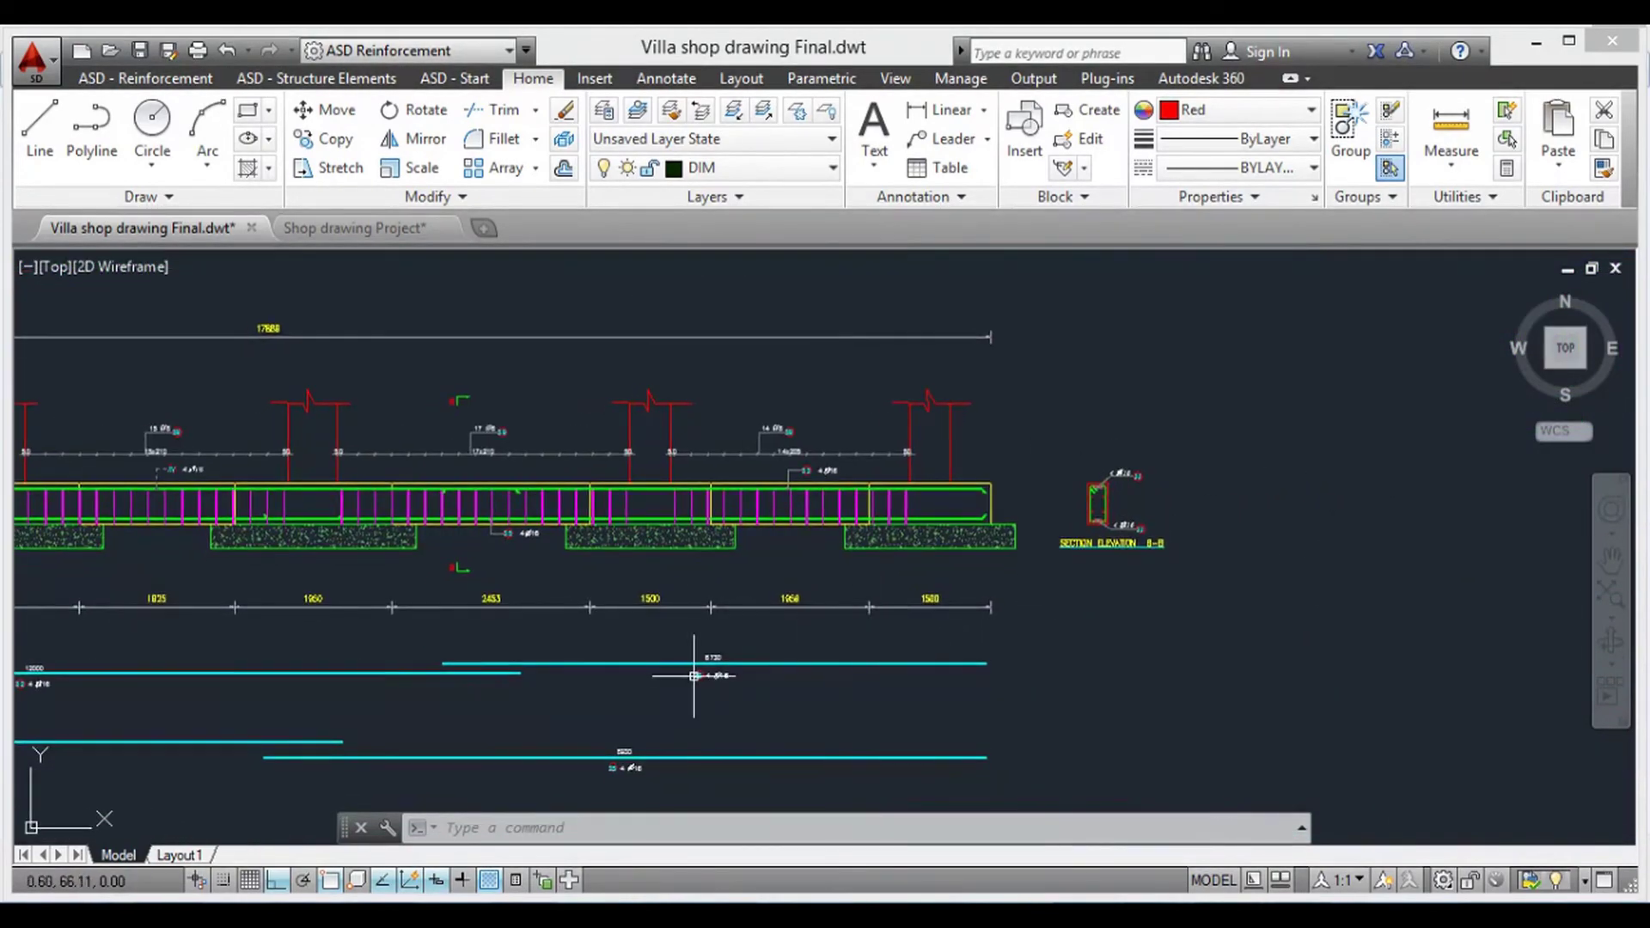
# - Compare bar 33's end inside the tie beam's right end with its detailed length, and recheck its lap with bar 32
pyautogui.scroll(1, 910, 663)
pyautogui.scroll(3, 1023, 378)
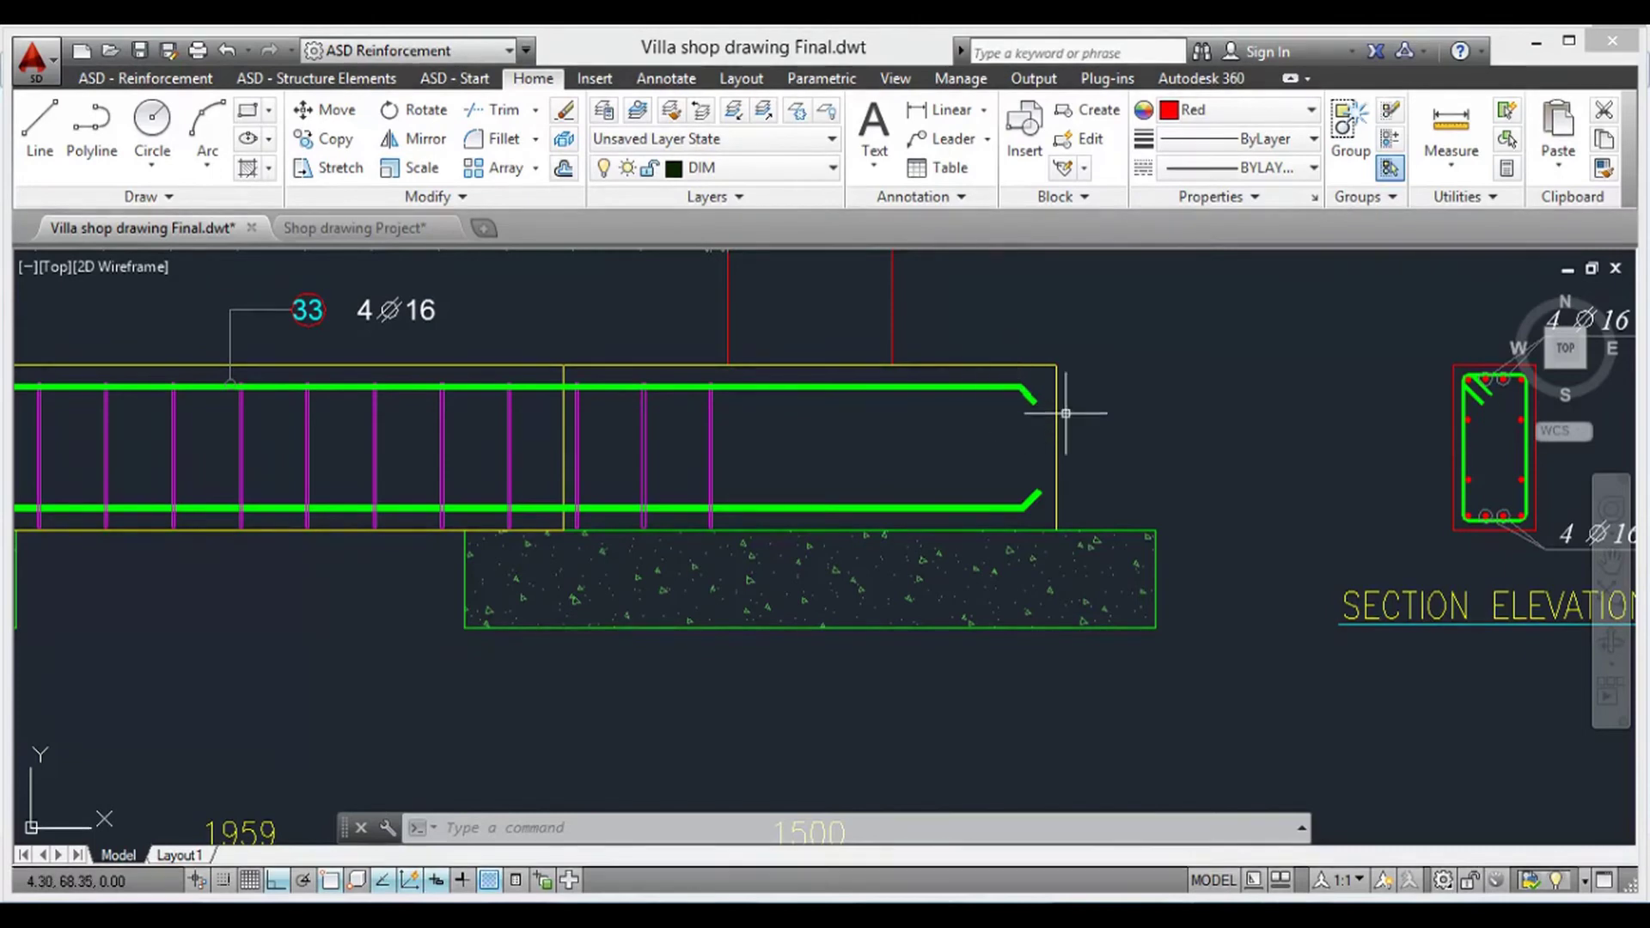
pyautogui.scroll(-5, 1049, 411)
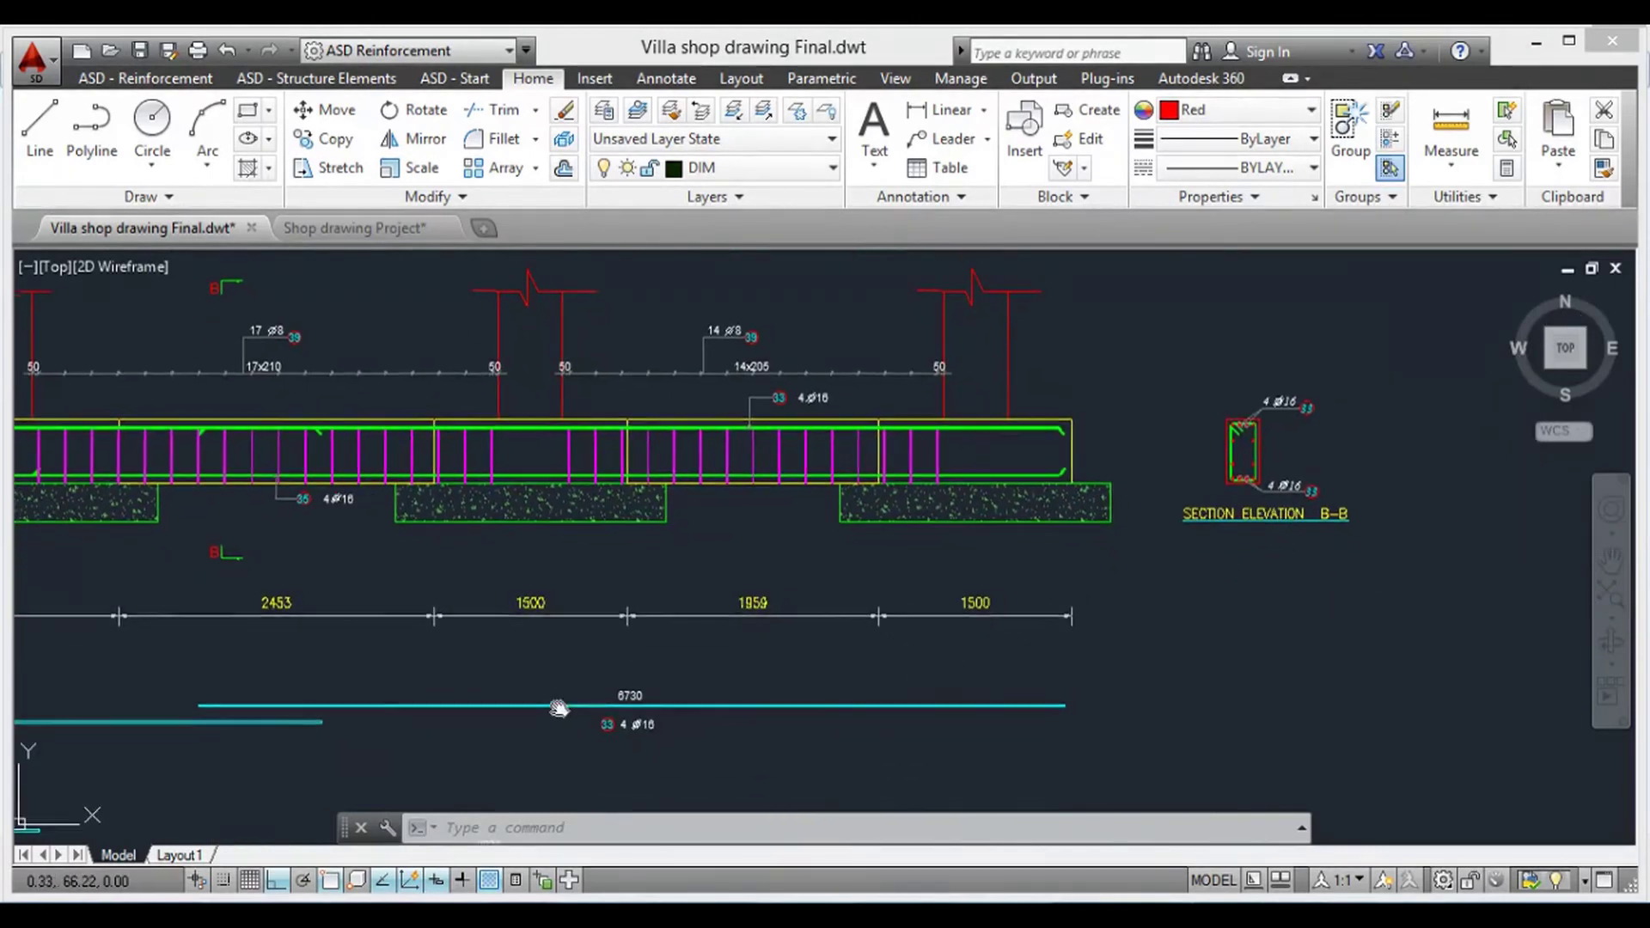
pyautogui.scroll(5, 622, 660)
pyautogui.scroll(2, 621, 660)
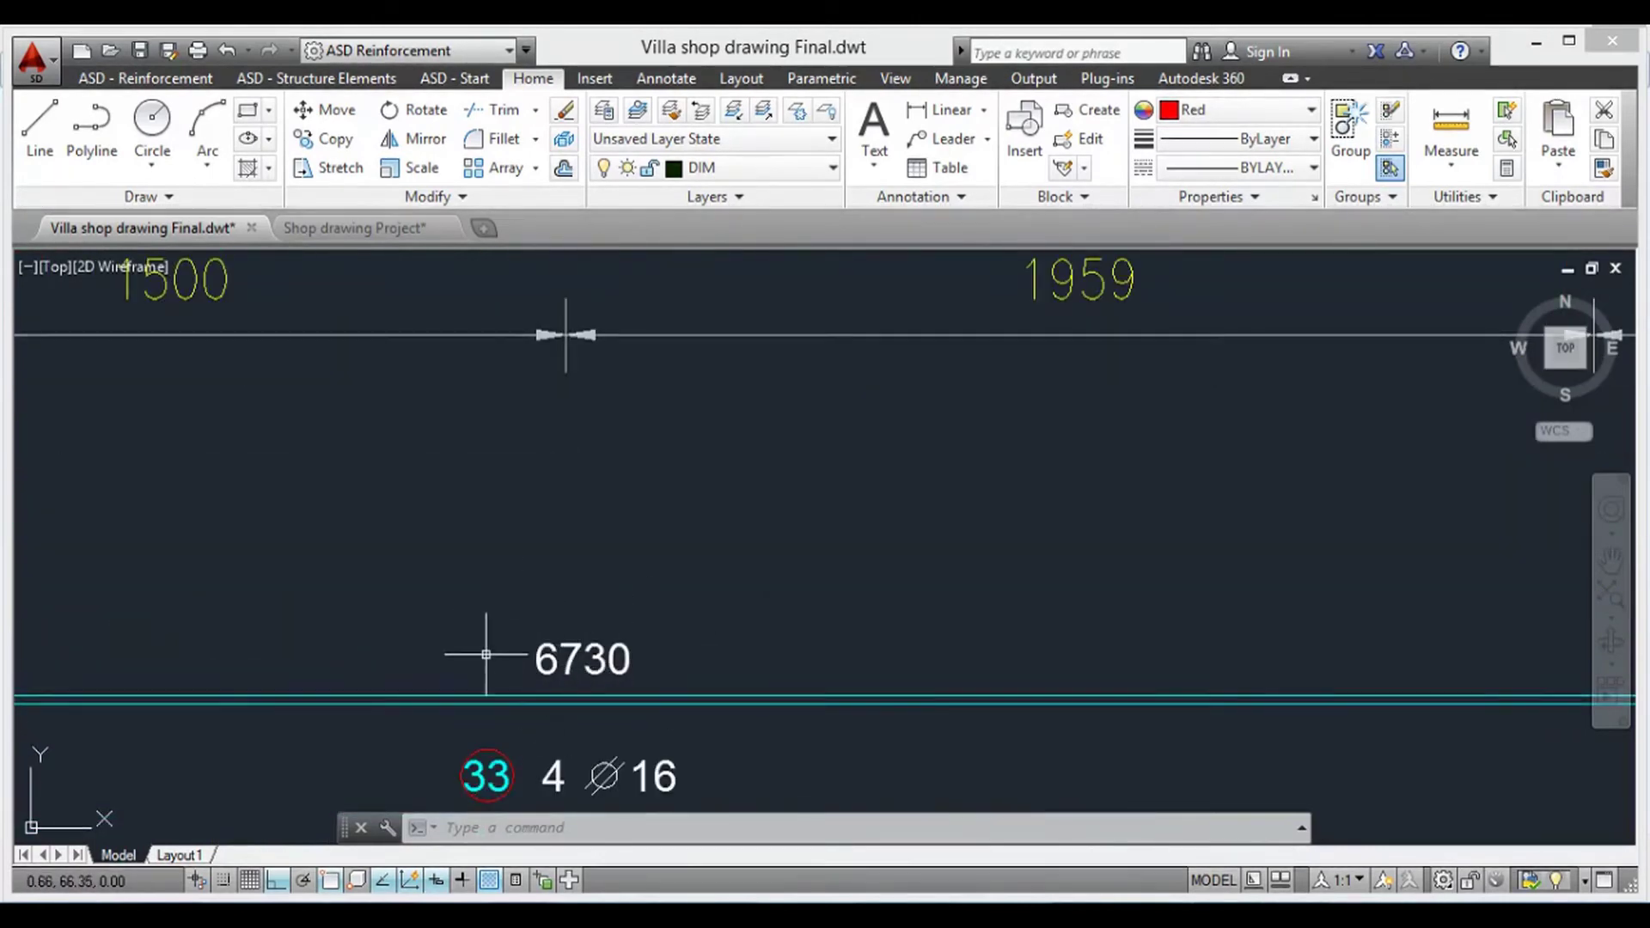
pyautogui.scroll(-2, 490, 664)
pyautogui.scroll(-5, 902, 672)
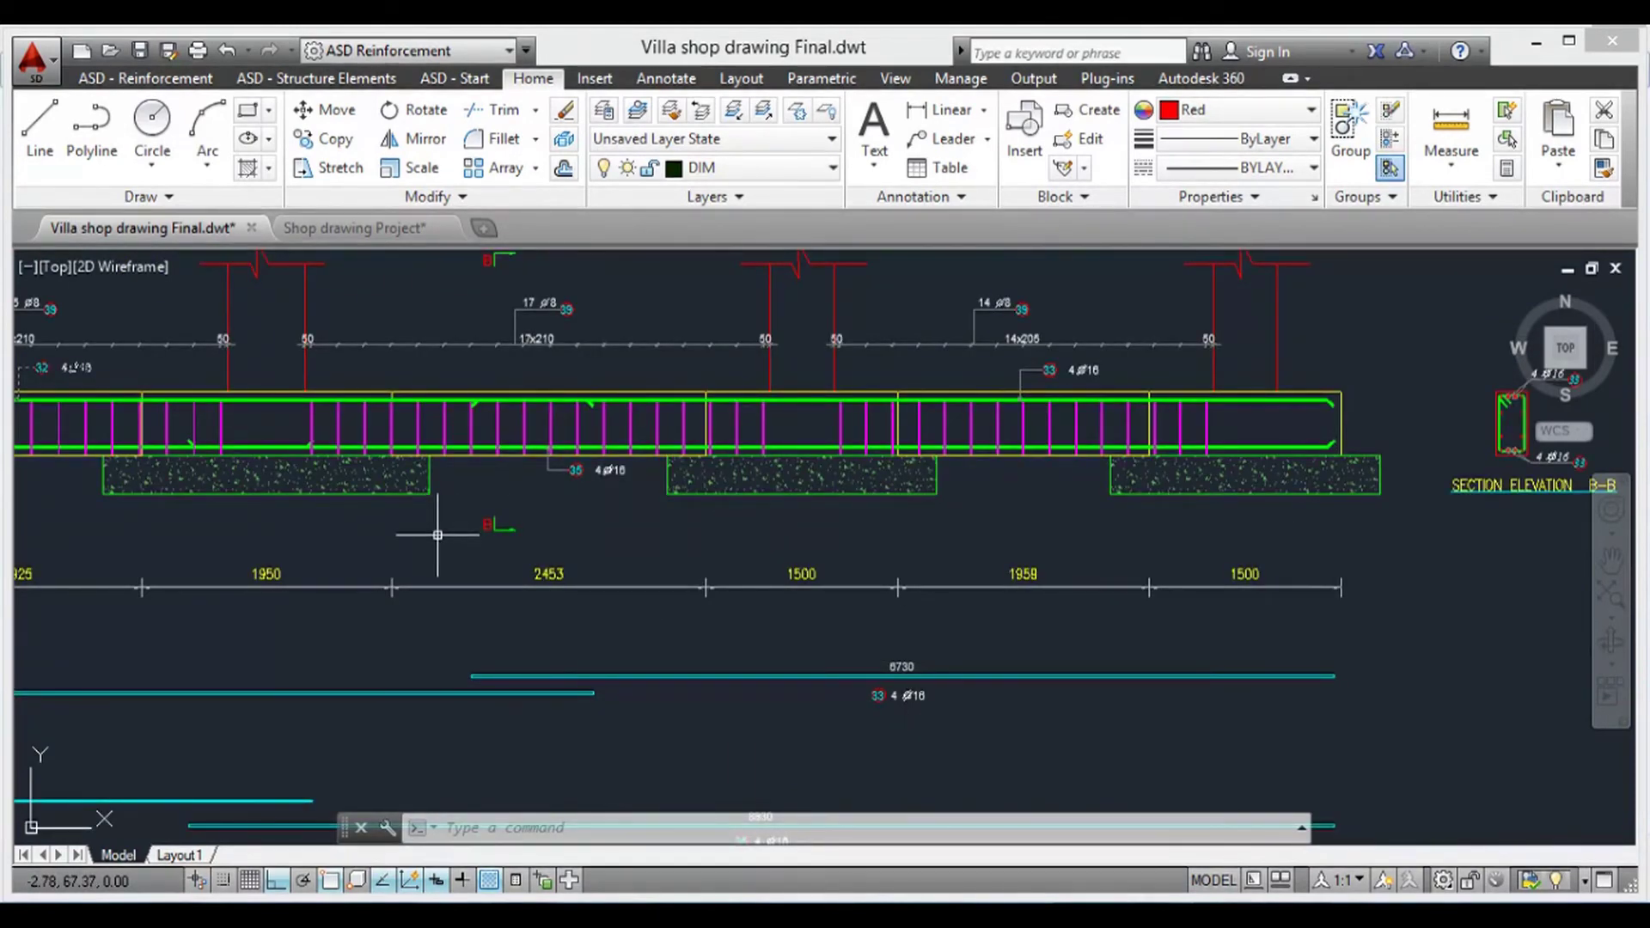
pyautogui.scroll(-5, 437, 534)
pyautogui.moveTo(438, 535); pyautogui.dragTo(725, 543, button='middle')
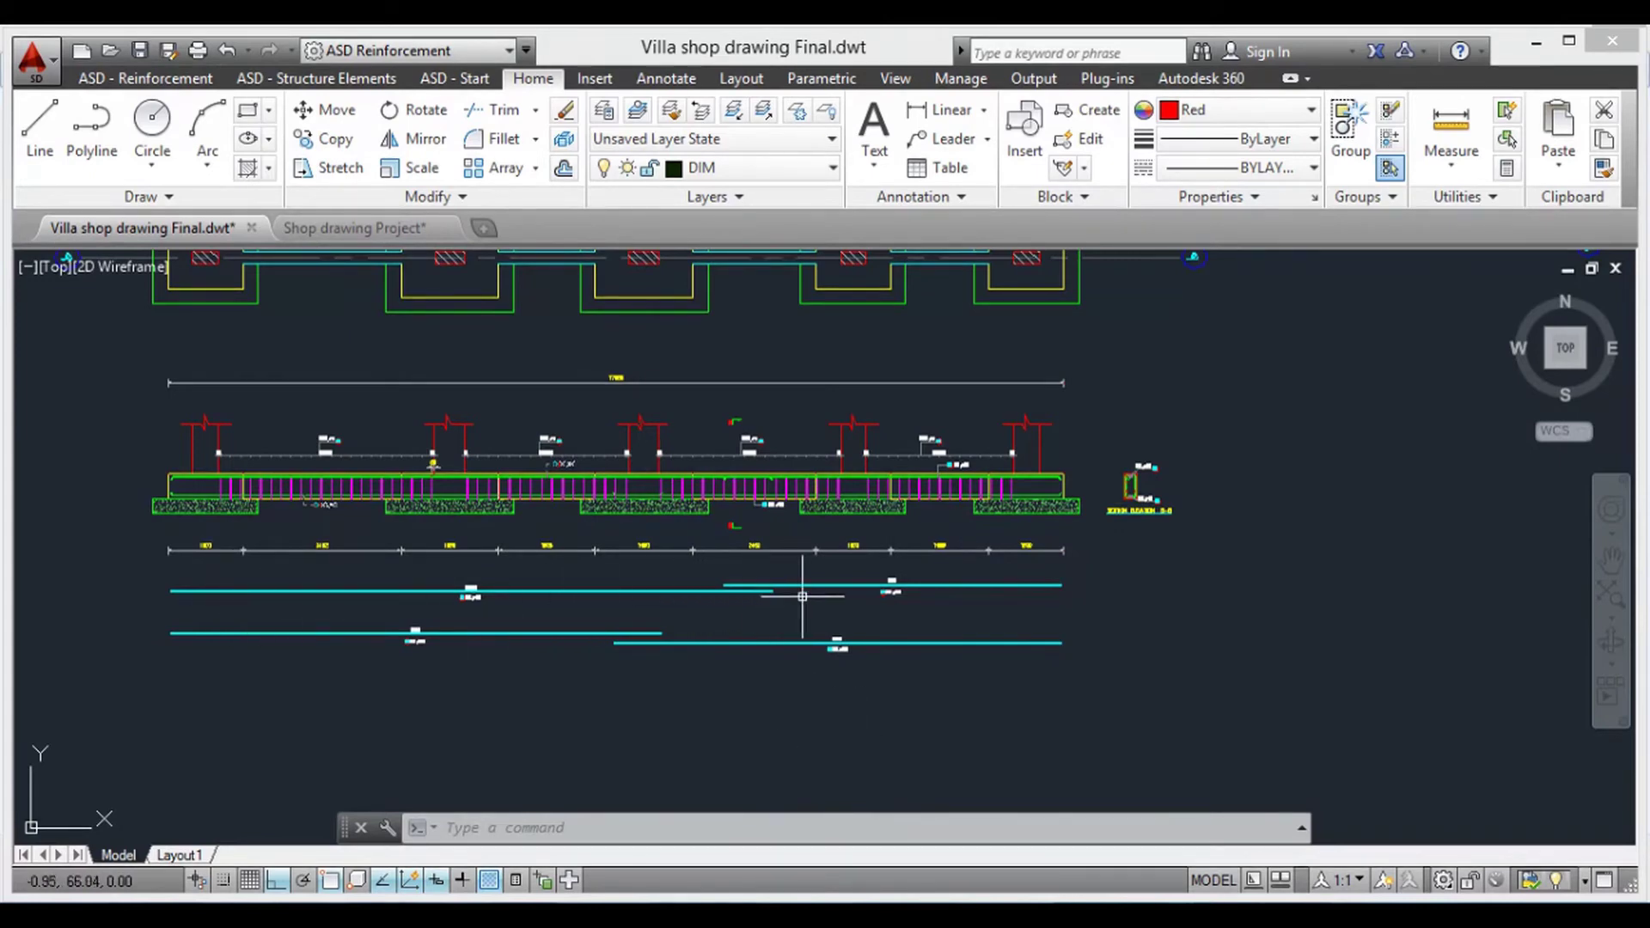
pyautogui.scroll(5, 802, 596)
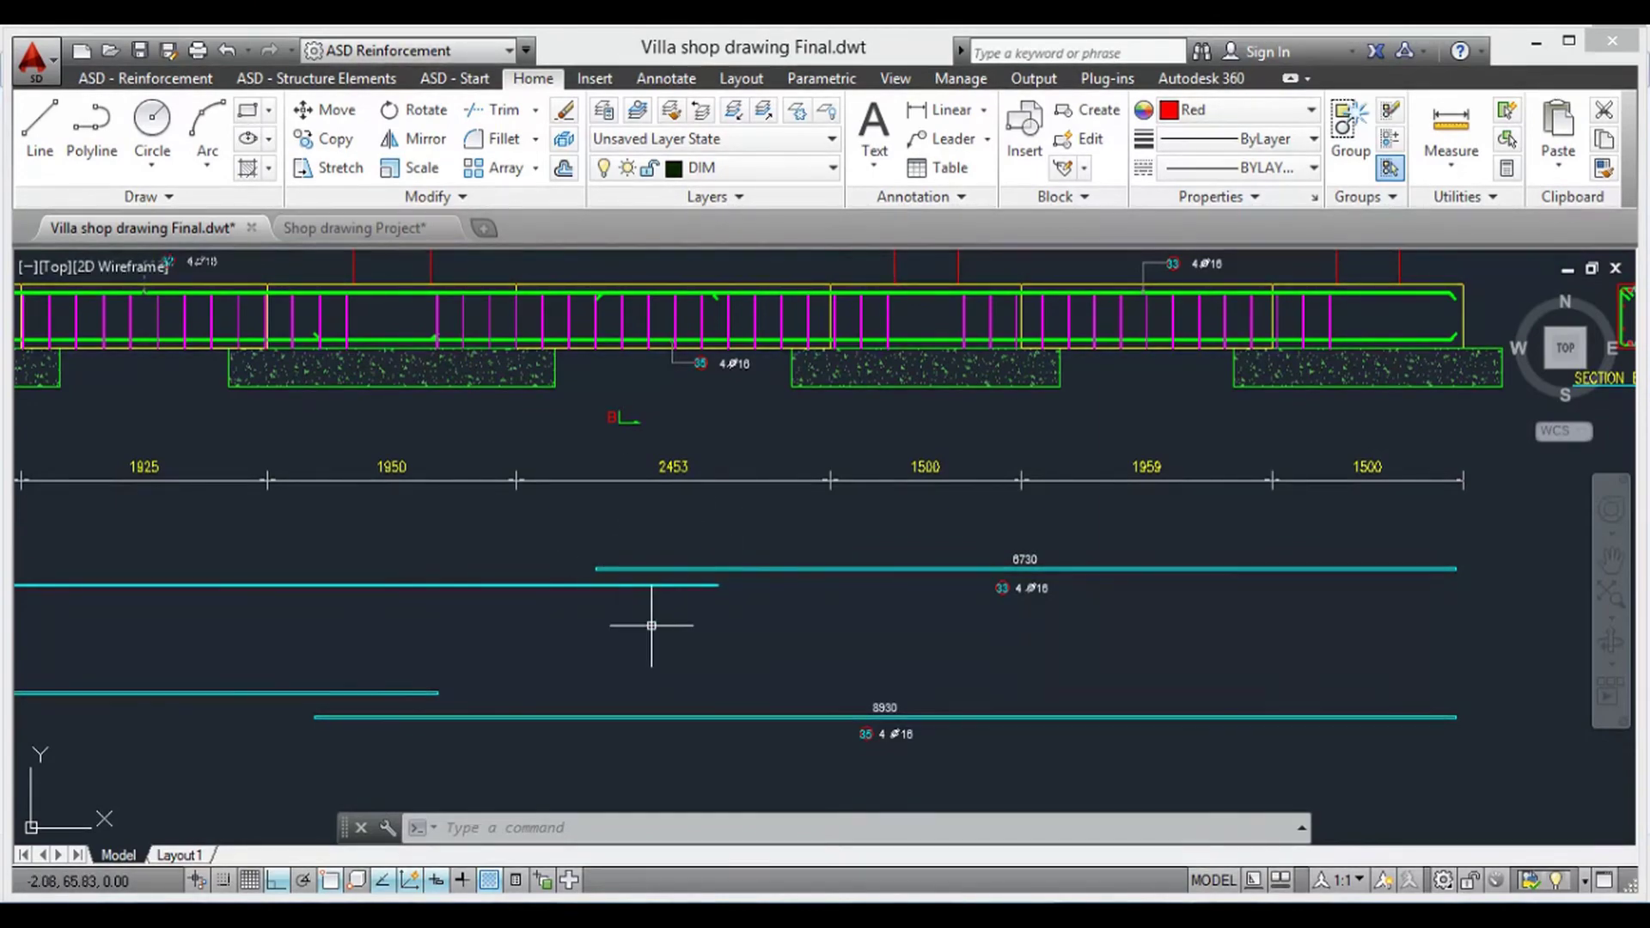
# - Examine the two bending moment diagrams far to the left of the tie beams, comparing the upward-load and downward-load cases
pyautogui.scroll(-5, 645, 627)
pyautogui.scroll(-6, 658, 642)
pyautogui.moveTo(641, 588); pyautogui.dragTo(969, 465, button='middle')
pyautogui.scroll(-6, 574, 600)
pyautogui.moveTo(584, 593); pyautogui.dragTo(954, 548, button='middle')
pyautogui.moveTo(429, 549); pyautogui.dragTo(756, 599, button='middle')
pyautogui.scroll(4, 608, 594)
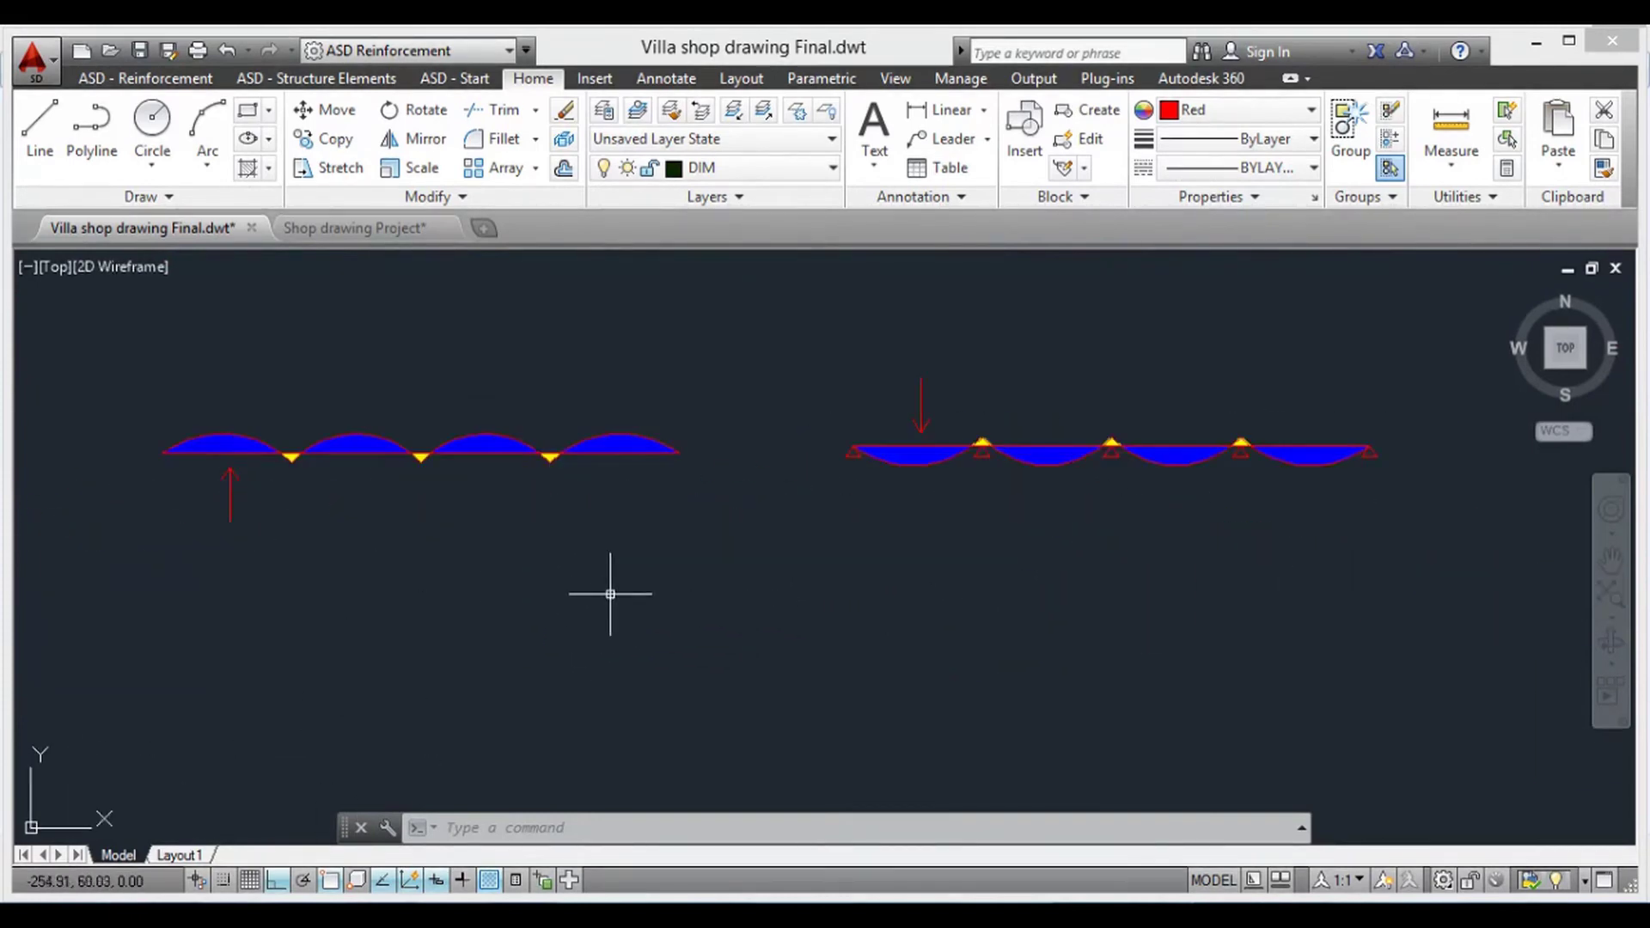
pyautogui.moveTo(602, 606); pyautogui.dragTo(795, 685, button='middle')
pyautogui.scroll(4, 619, 527)
pyautogui.scroll(-4, 679, 602)
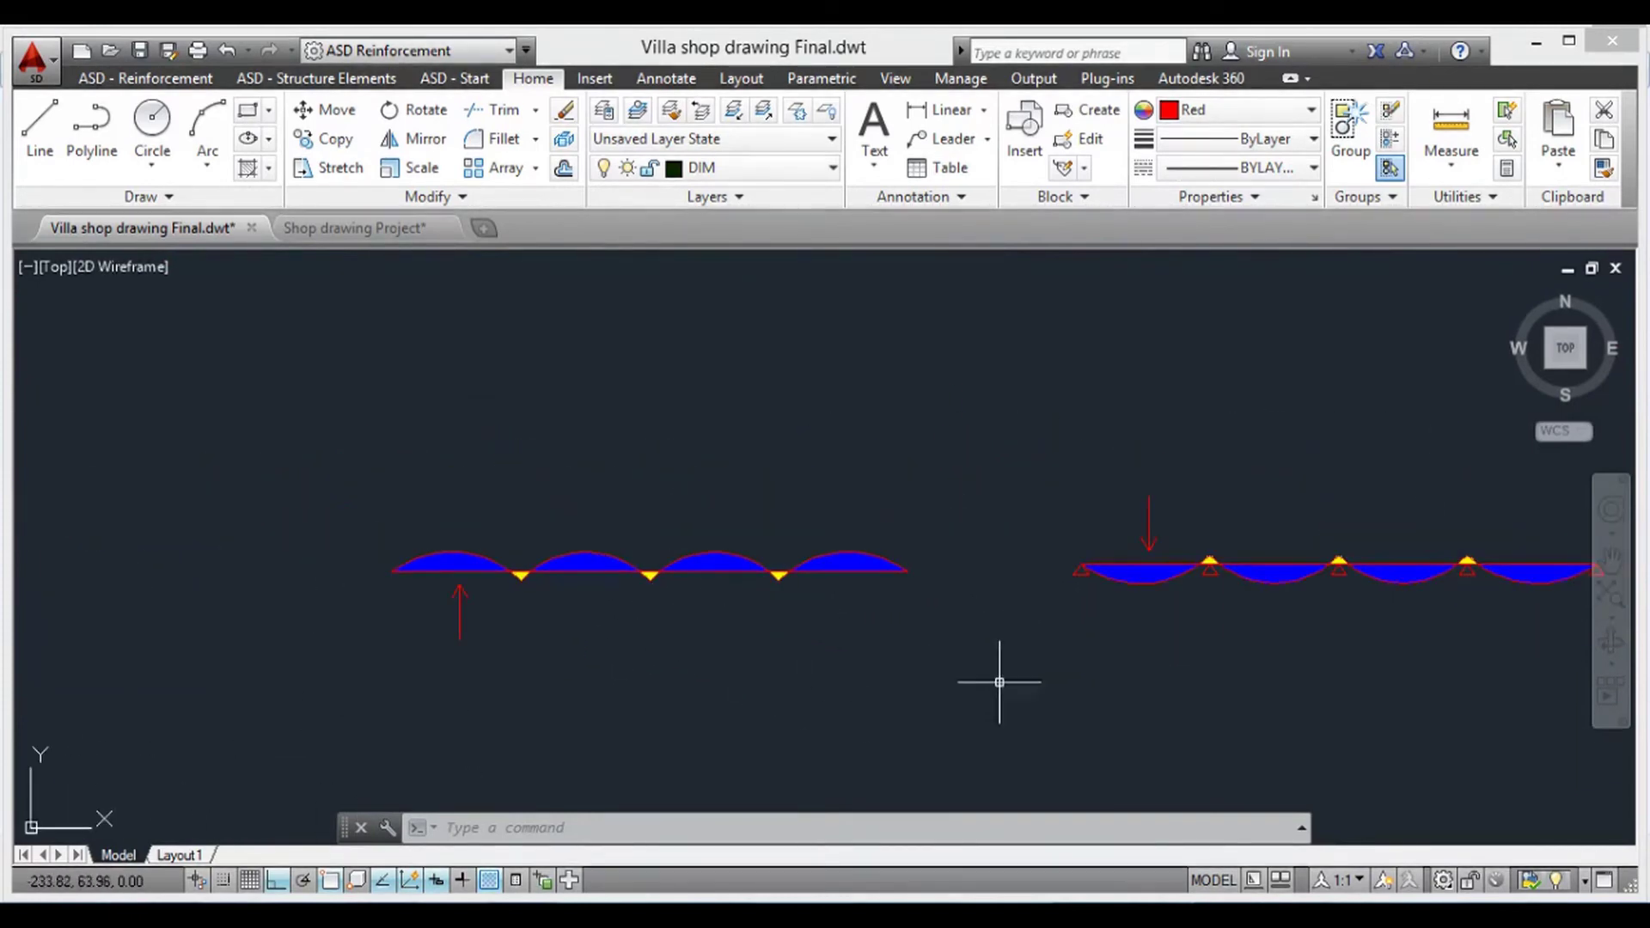
pyautogui.moveTo(1462, 633); pyautogui.dragTo(870, 656, button='middle')
pyautogui.scroll(4, 869, 655)
pyautogui.moveTo(541, 632); pyautogui.dragTo(875, 664, button='middle')
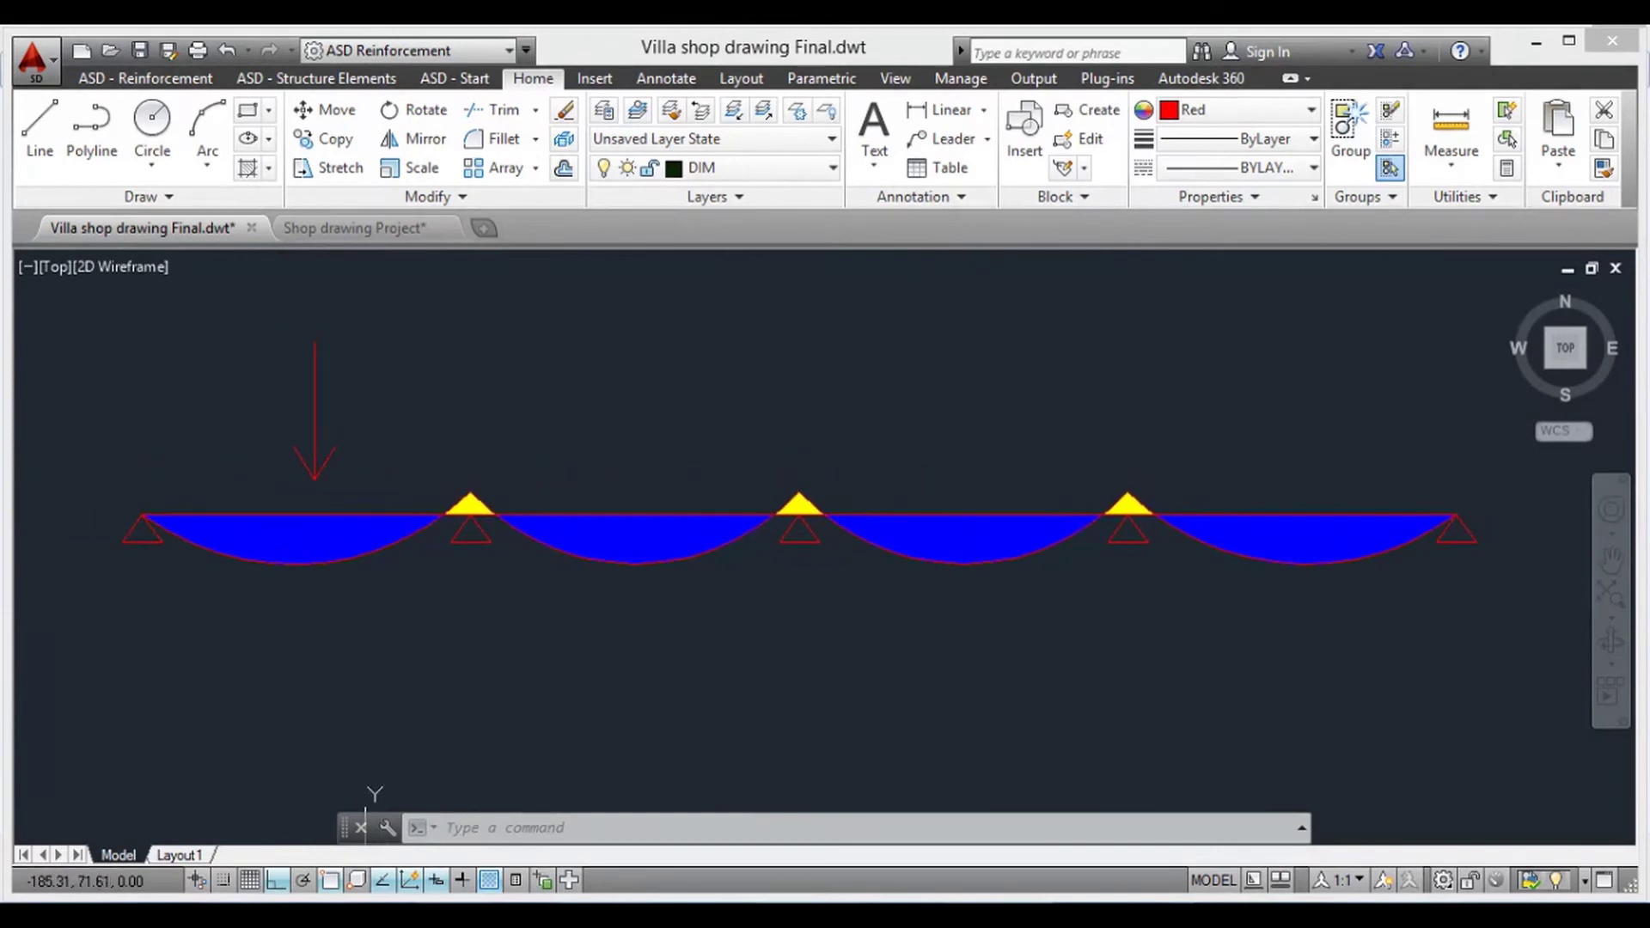
# - Examine the second tie beam with Section Elevation A-A, including its bar laps, and compare it with the axis 5 tie beam
pyautogui.scroll(-6, 1023, 679)
pyautogui.moveTo(1034, 690); pyautogui.dragTo(562, 627, button='middle')
pyautogui.scroll(-2, 1054, 689)
pyautogui.moveTo(1204, 631); pyautogui.dragTo(756, 502, button='middle')
pyautogui.scroll(3, 755, 441)
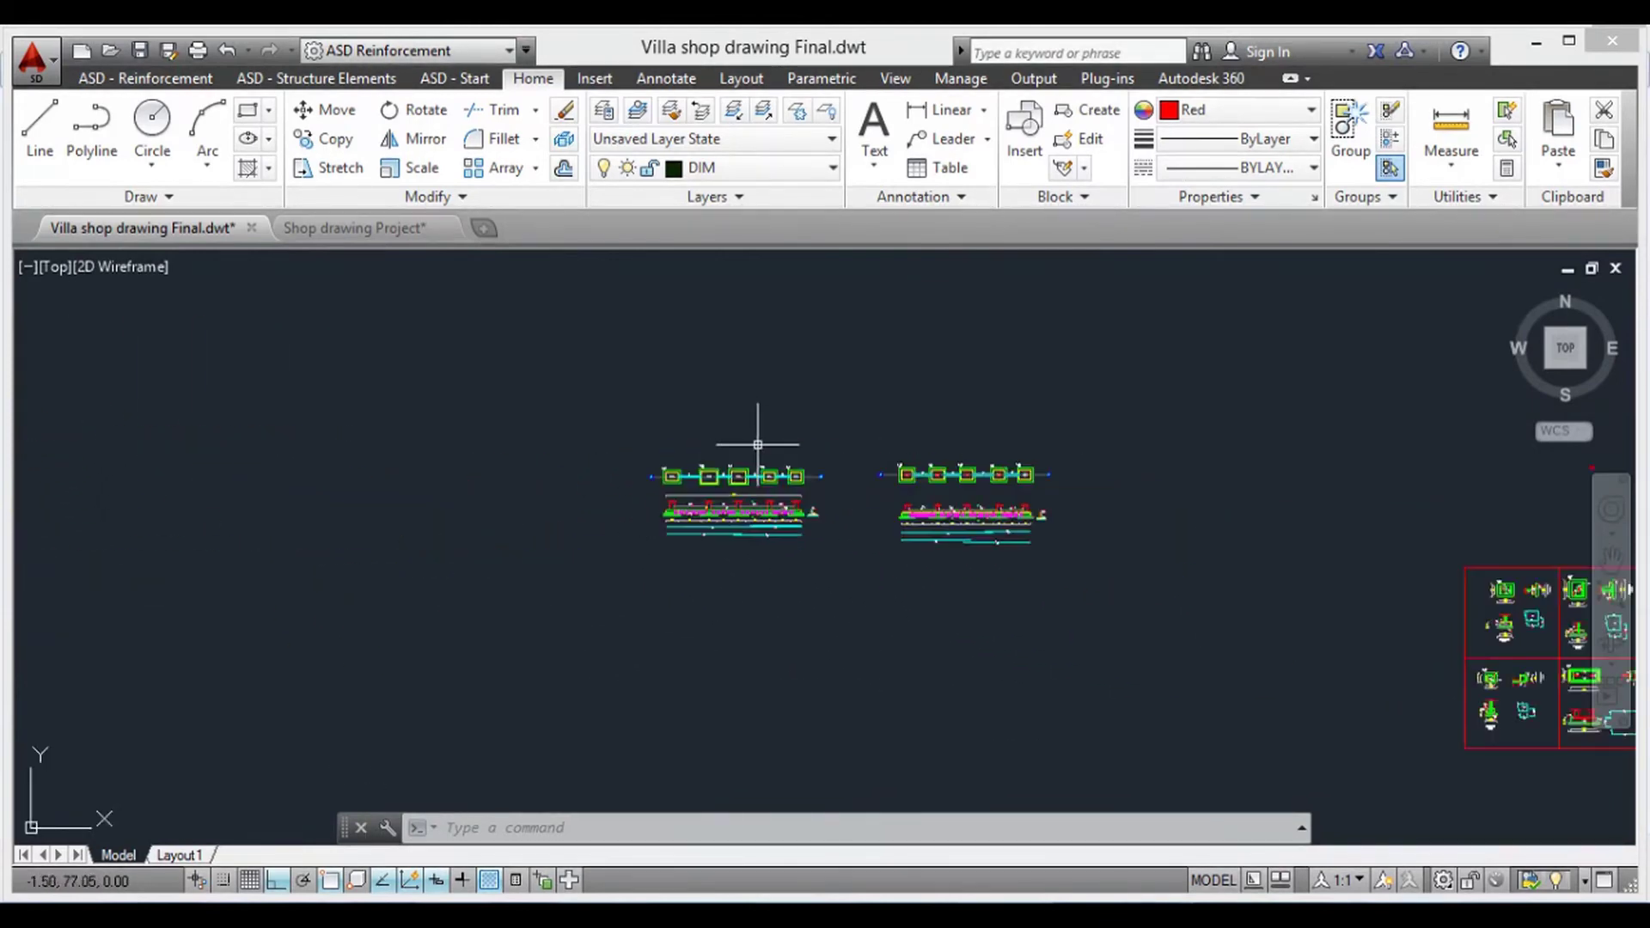
pyautogui.scroll(6, 968, 571)
pyautogui.moveTo(1147, 487); pyautogui.dragTo(645, 527, button='middle')
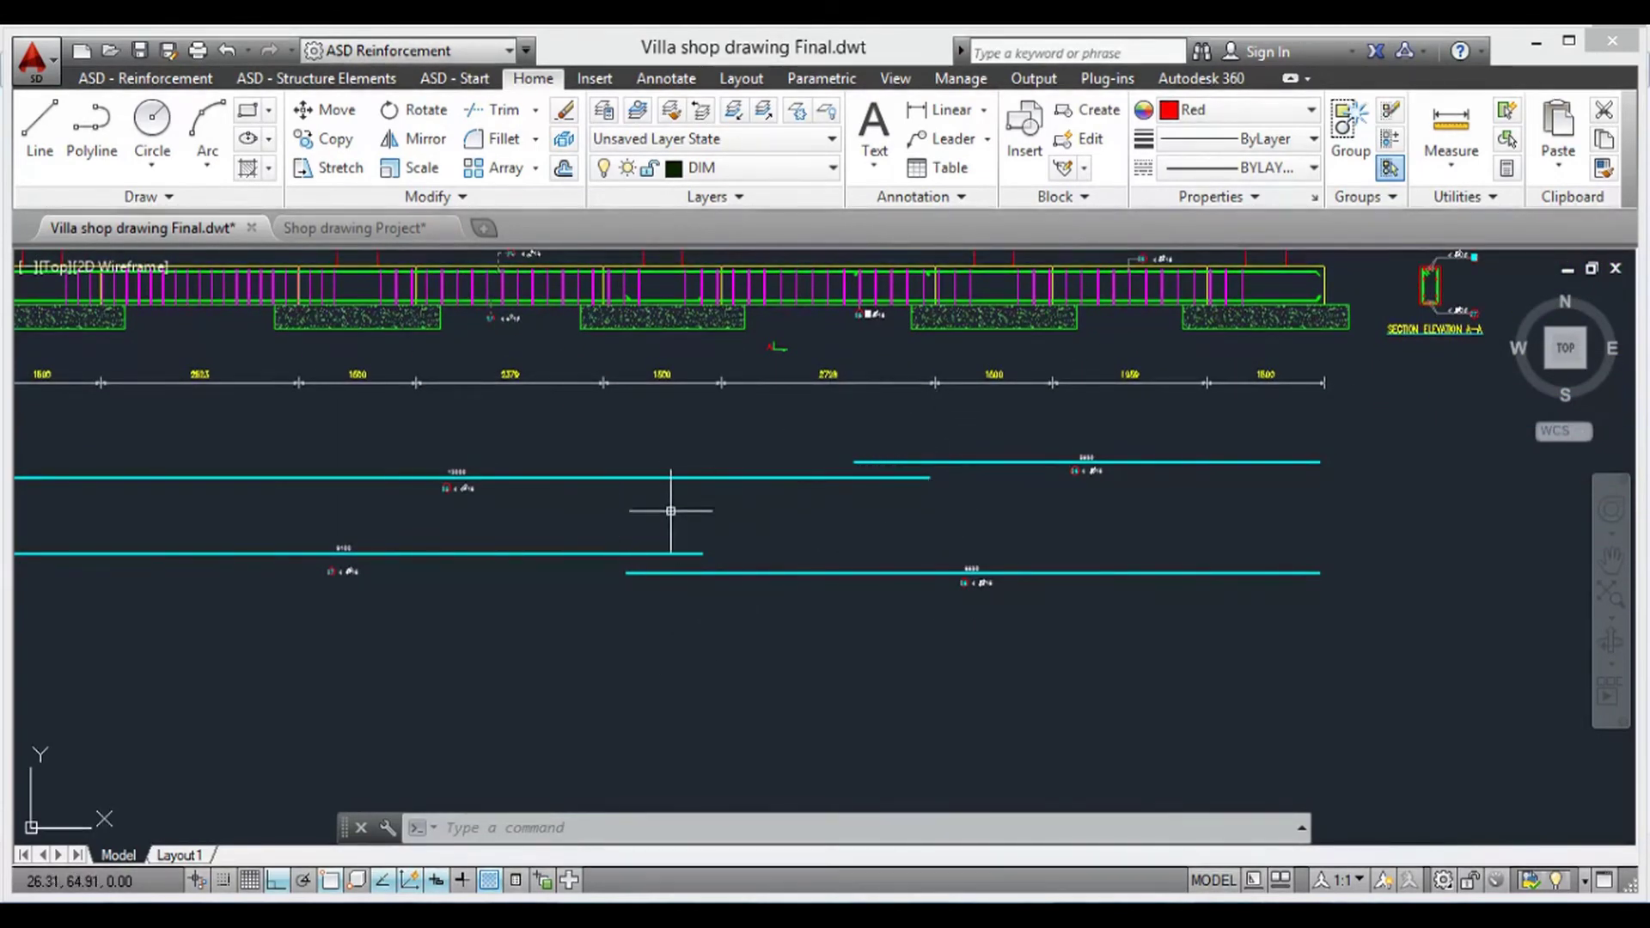
pyautogui.scroll(-1, 703, 553)
pyautogui.scroll(-2, 703, 553)
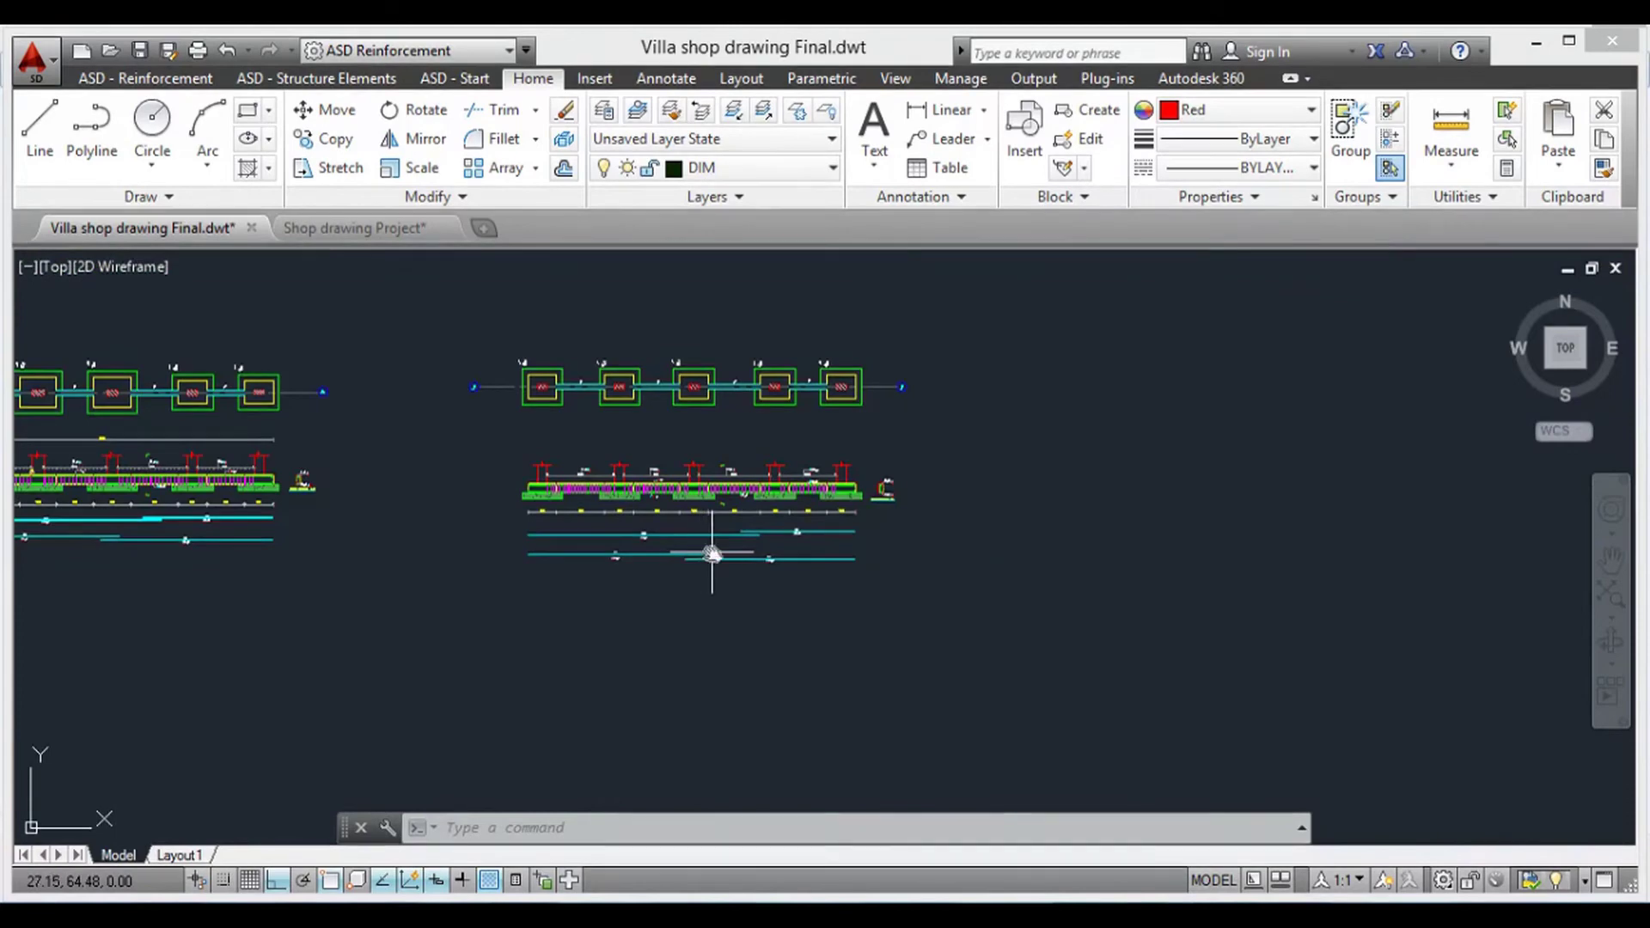
pyautogui.moveTo(711, 552); pyautogui.dragTo(1094, 541, button='middle')
pyautogui.scroll(-1, 496, 586)
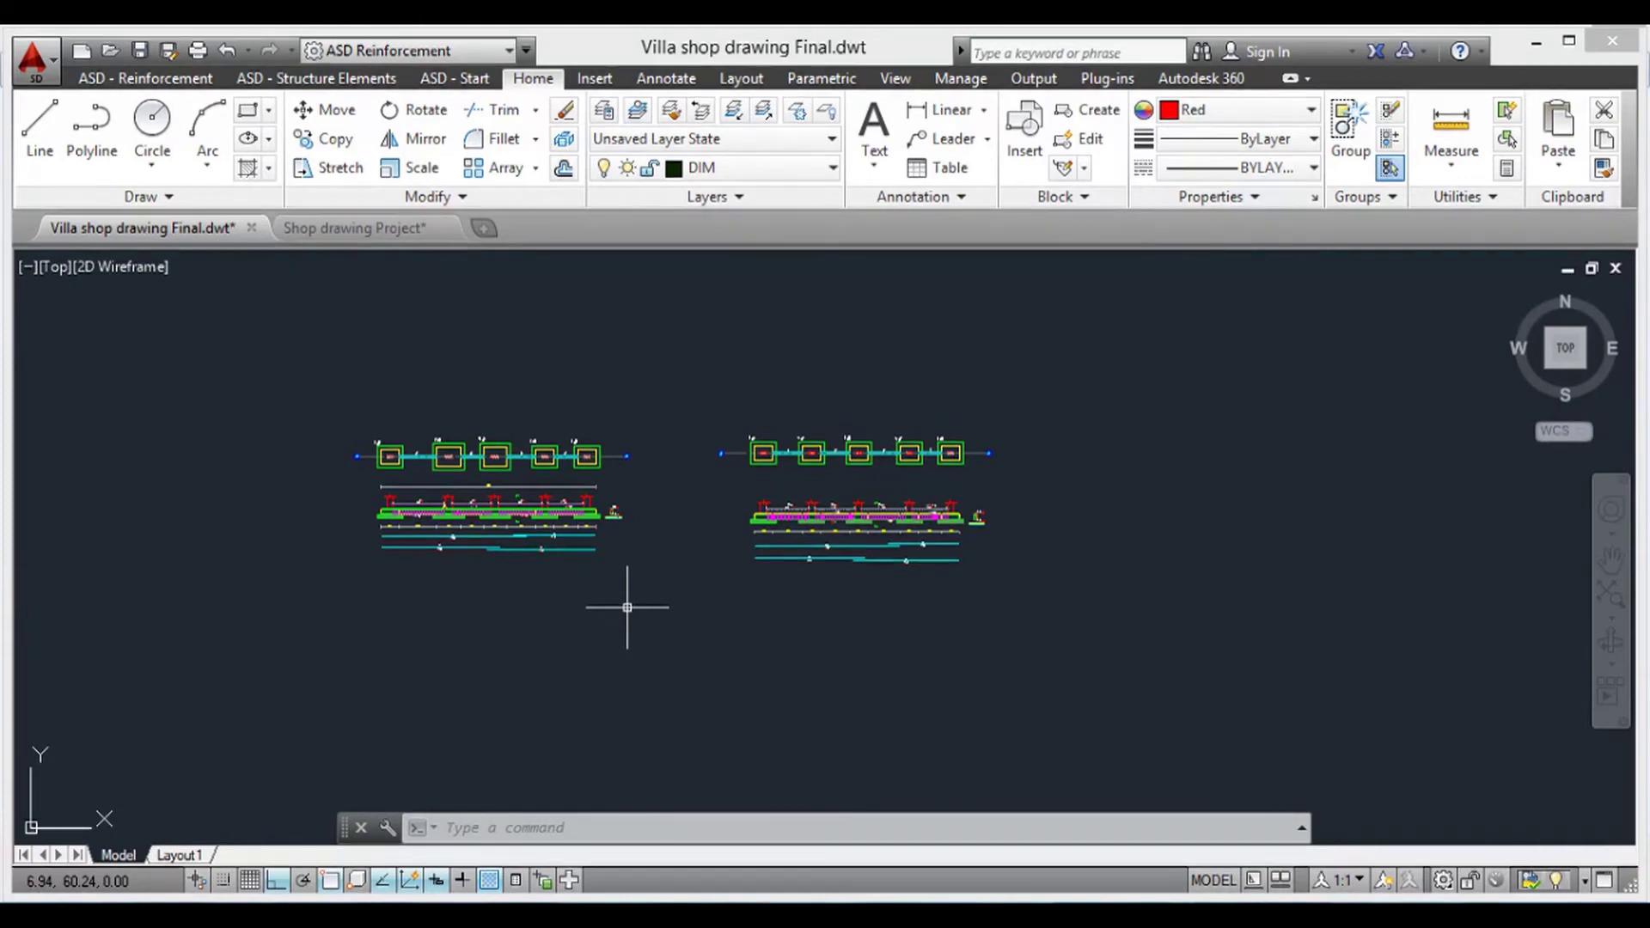
# - Return to the upward-load and downward-load bending moment diagrams and review them against the tie beam bar laps
pyautogui.scroll(-4, 627, 608)
pyautogui.moveTo(627, 608); pyautogui.dragTo(818, 608, button='middle')
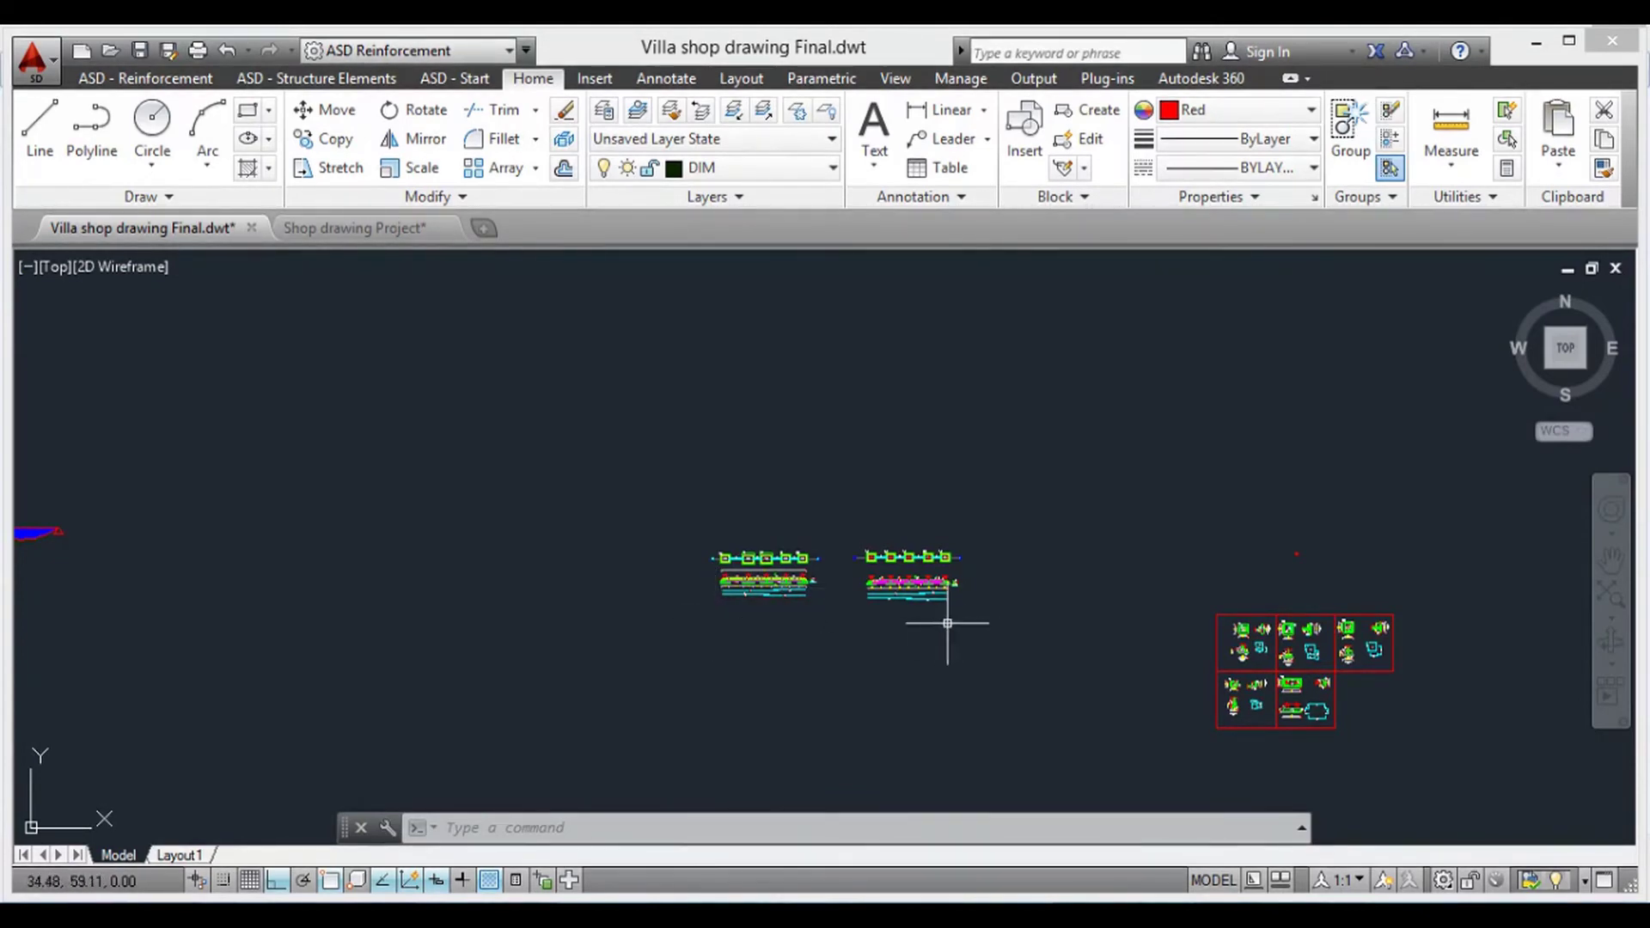
pyautogui.moveTo(518, 638); pyautogui.dragTo(1048, 642, button='middle')
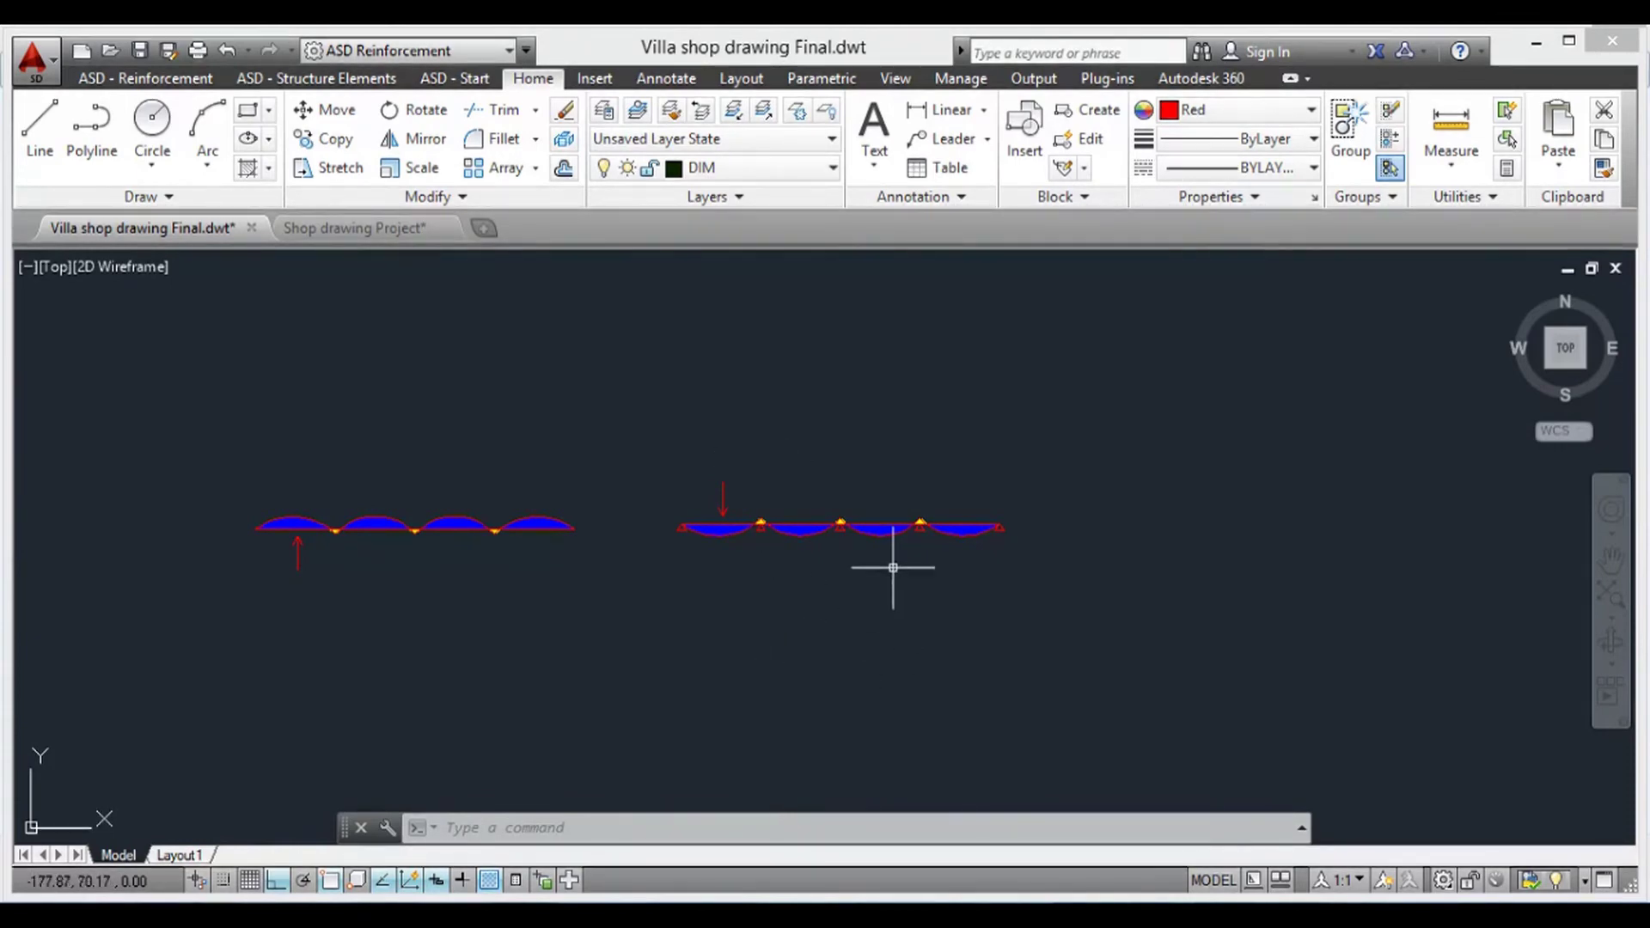
# - Examine the downward-load bending moment diagram, comparing its blue midspan moments with the yellow peaks over the interior supports
pyautogui.moveTo(890, 564); pyautogui.dragTo(872, 602, button='middle')
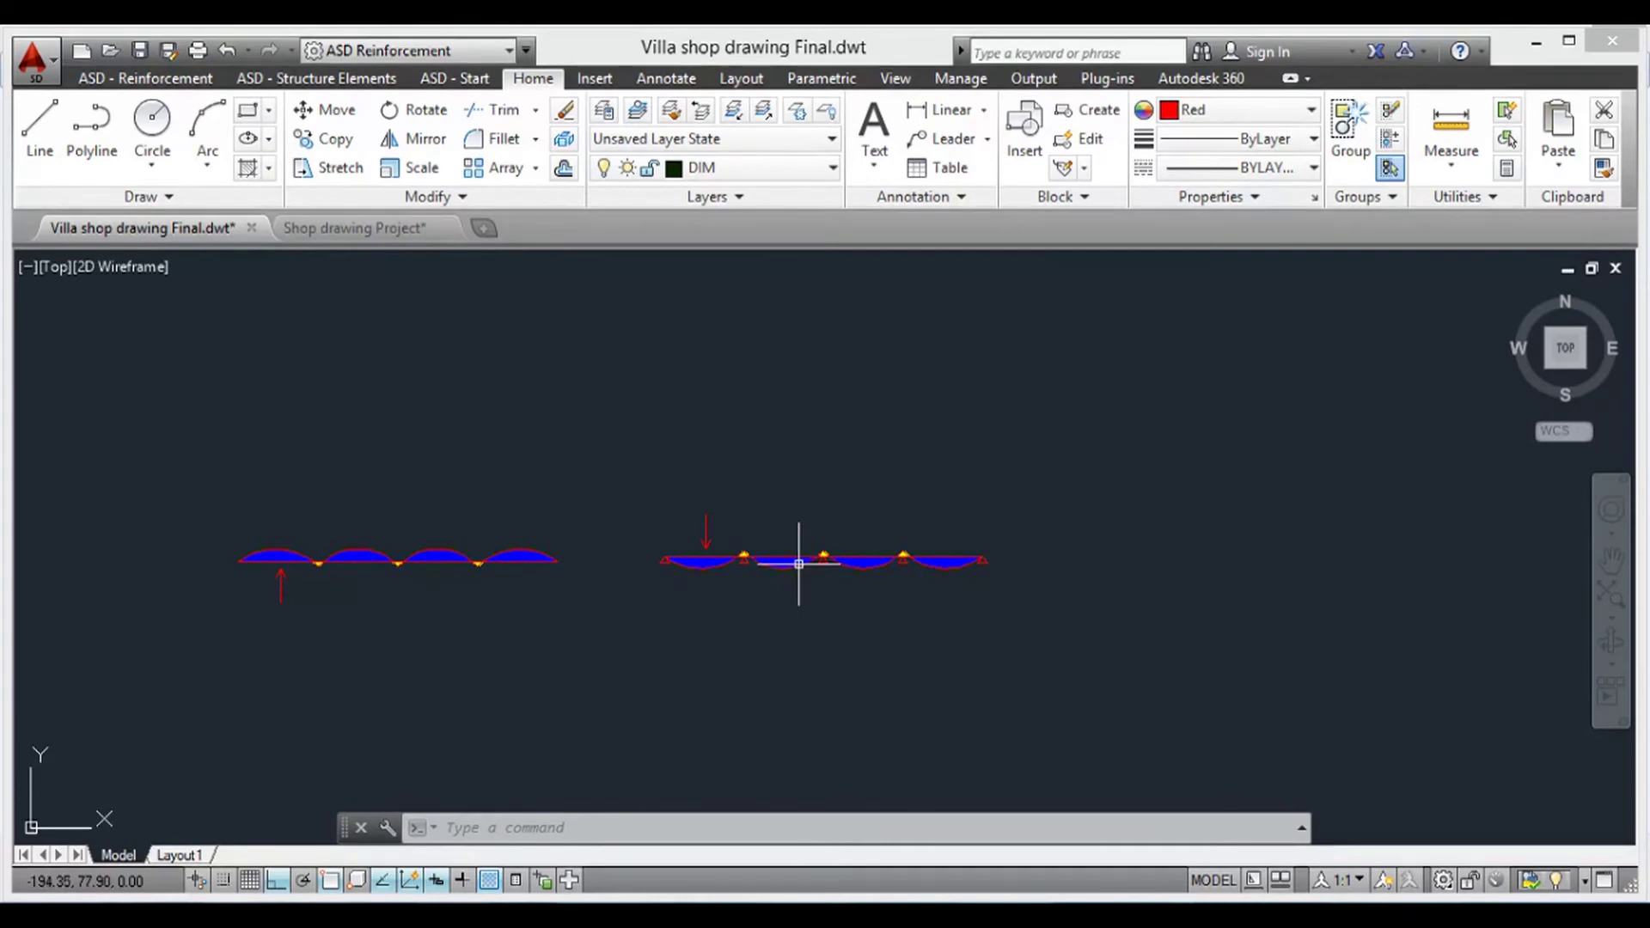
pyautogui.scroll(2, 795, 554)
pyautogui.scroll(4, 794, 554)
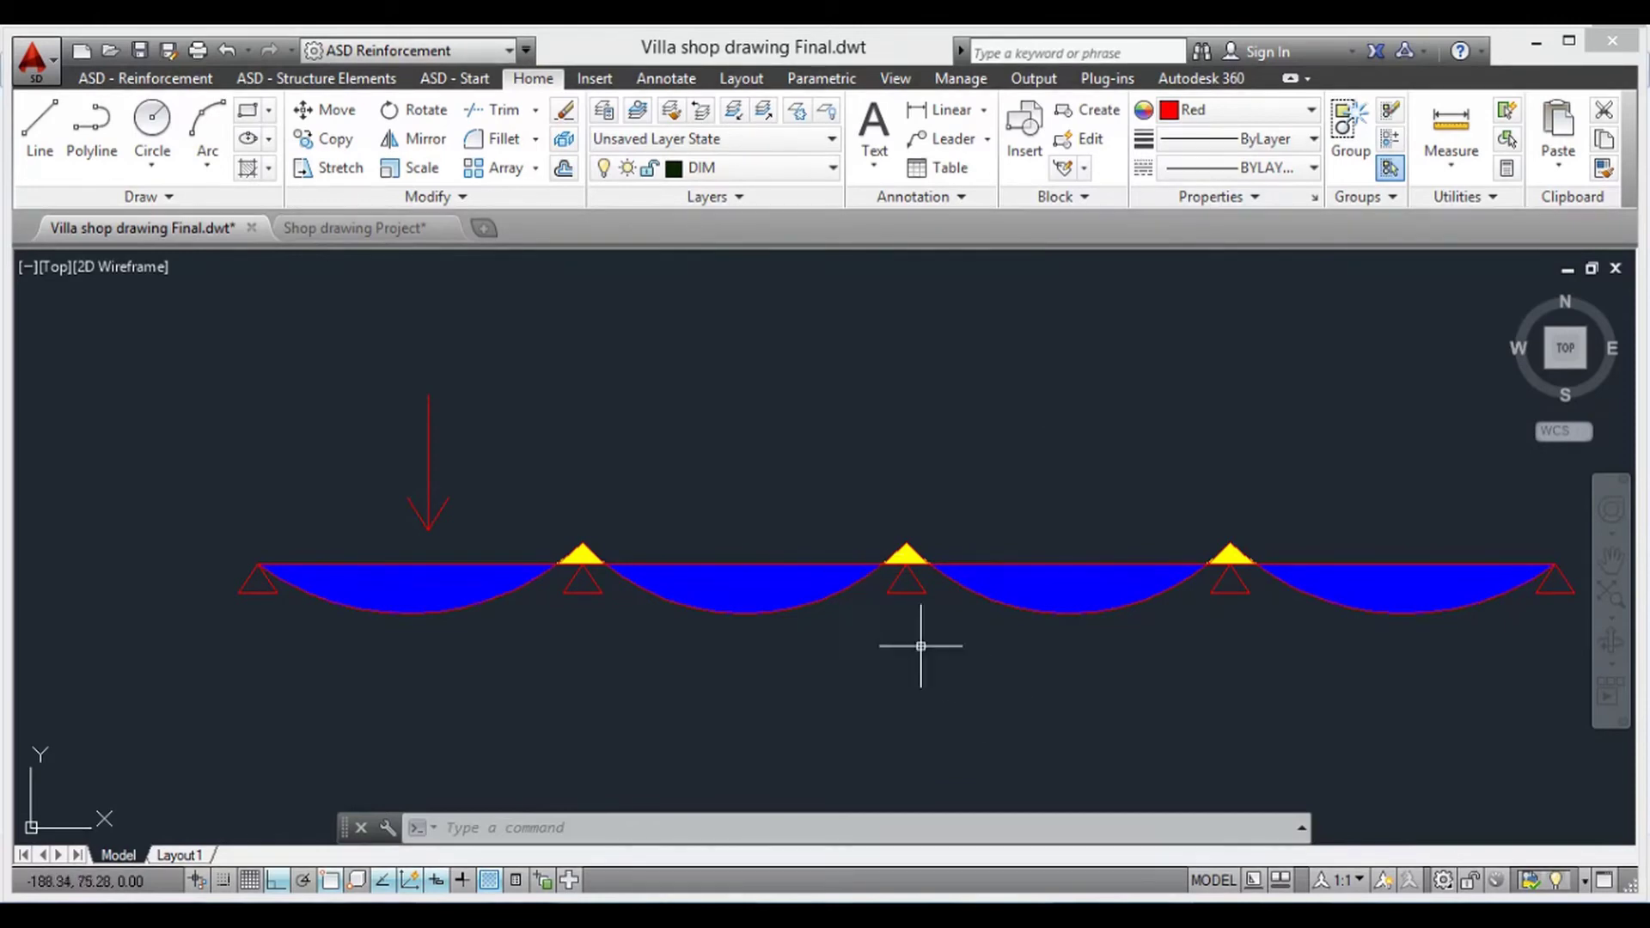
pyautogui.moveTo(843, 542); pyautogui.dragTo(782, 527, button='middle')
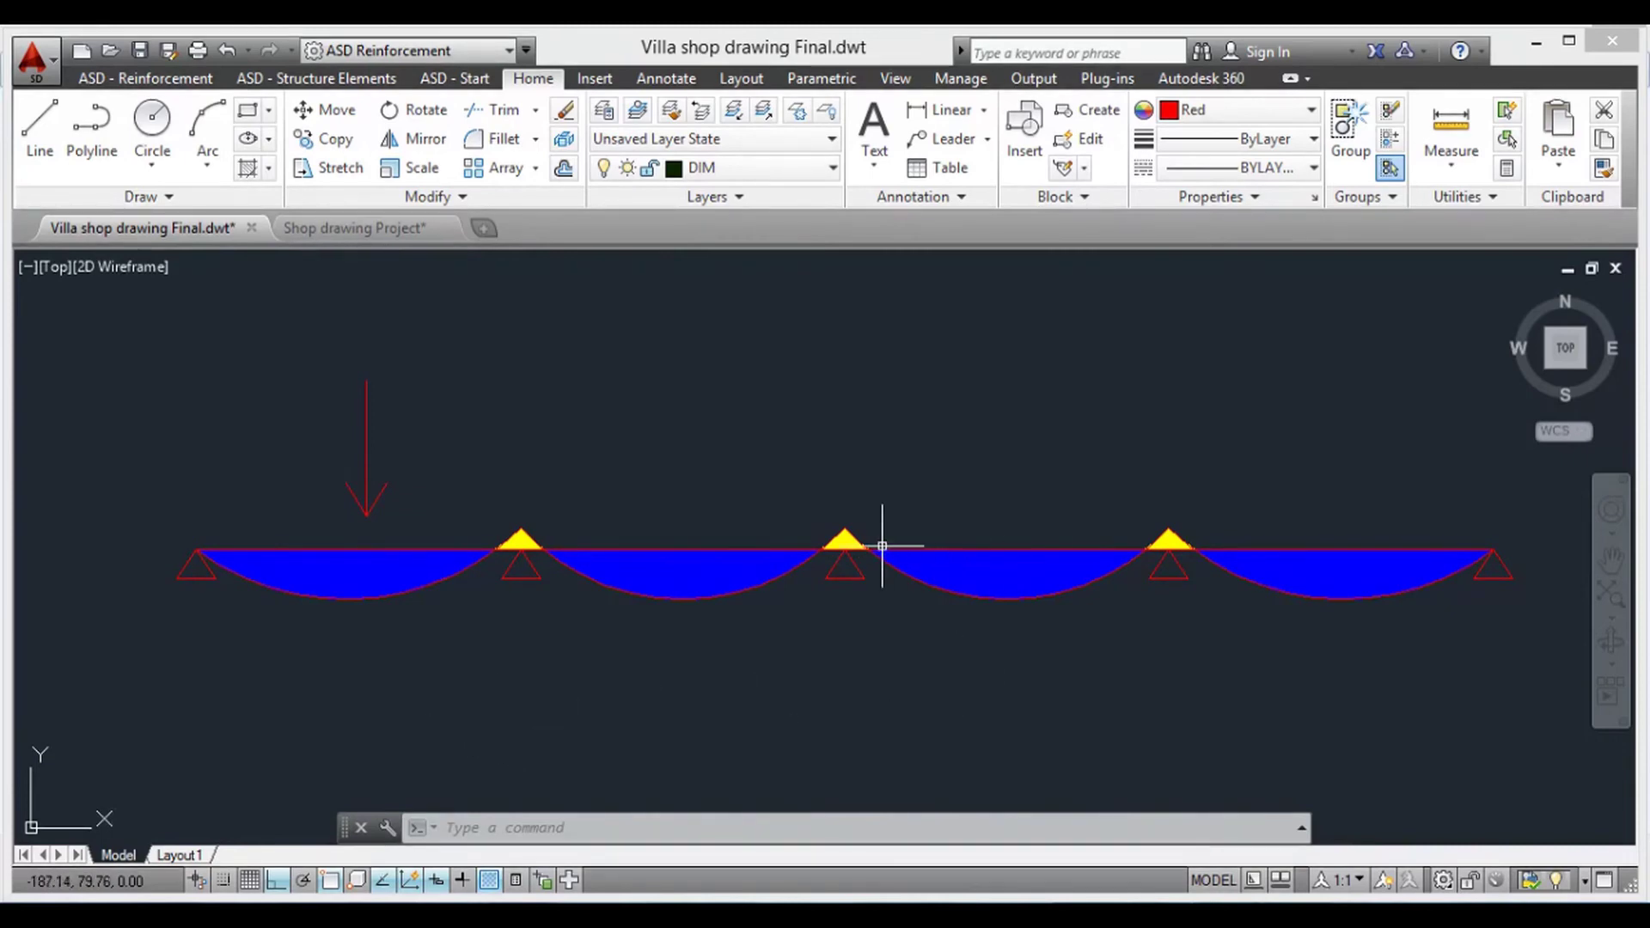
pyautogui.scroll(2, 879, 549)
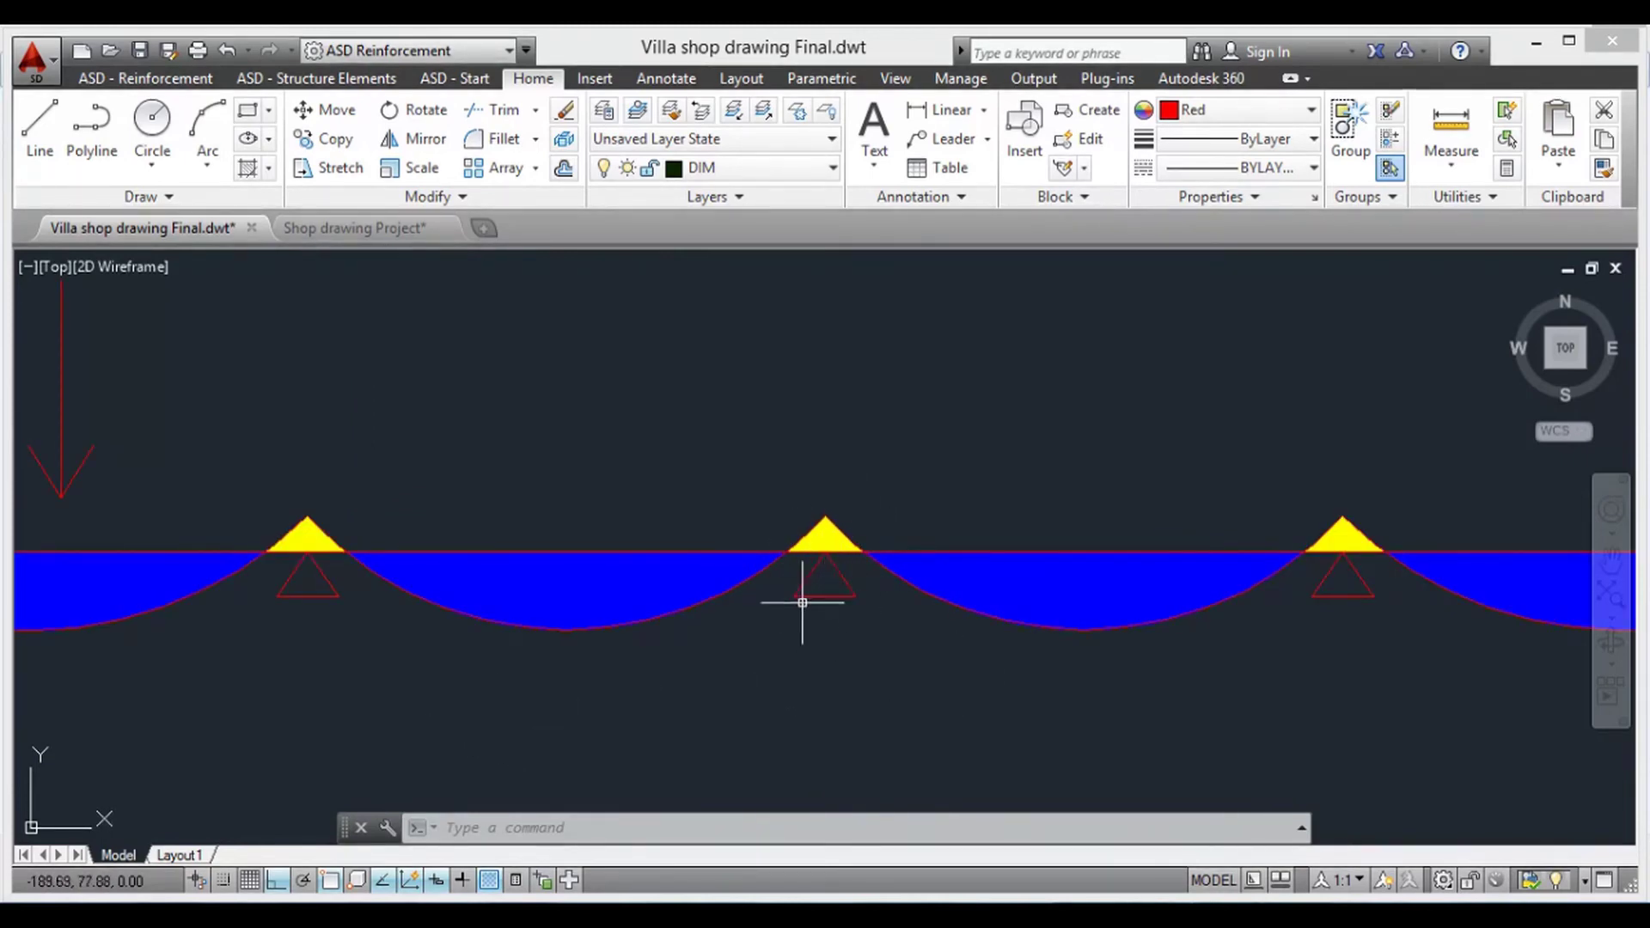
pyautogui.moveTo(789, 584); pyautogui.dragTo(1017, 605, button='middle')
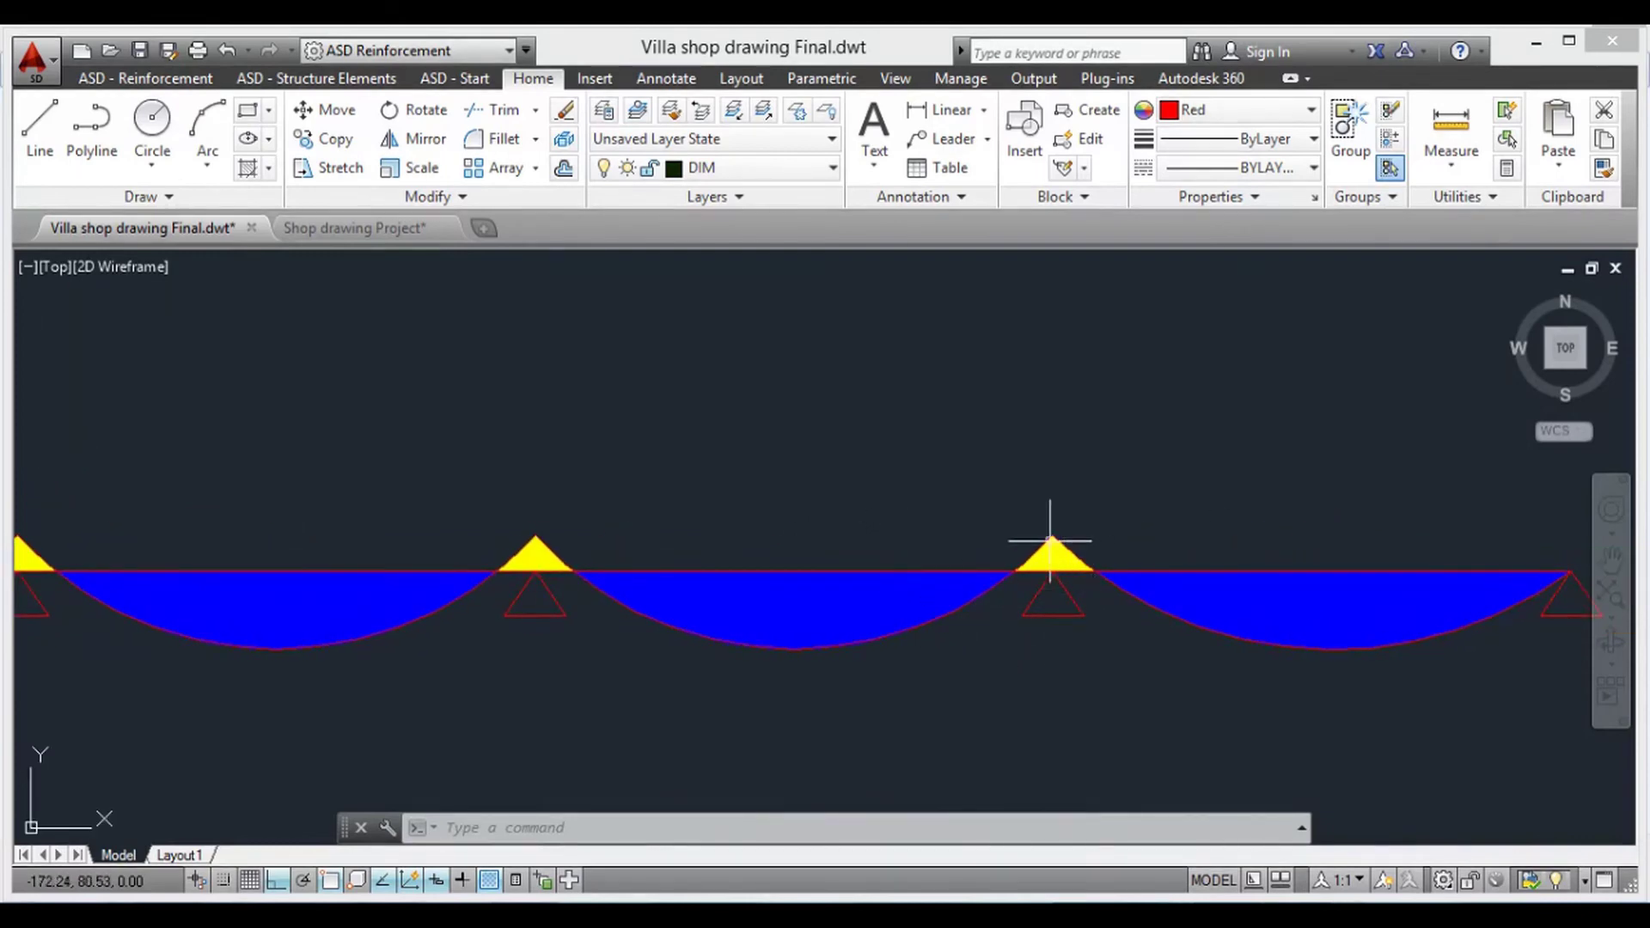
pyautogui.scroll(-2, 1051, 737)
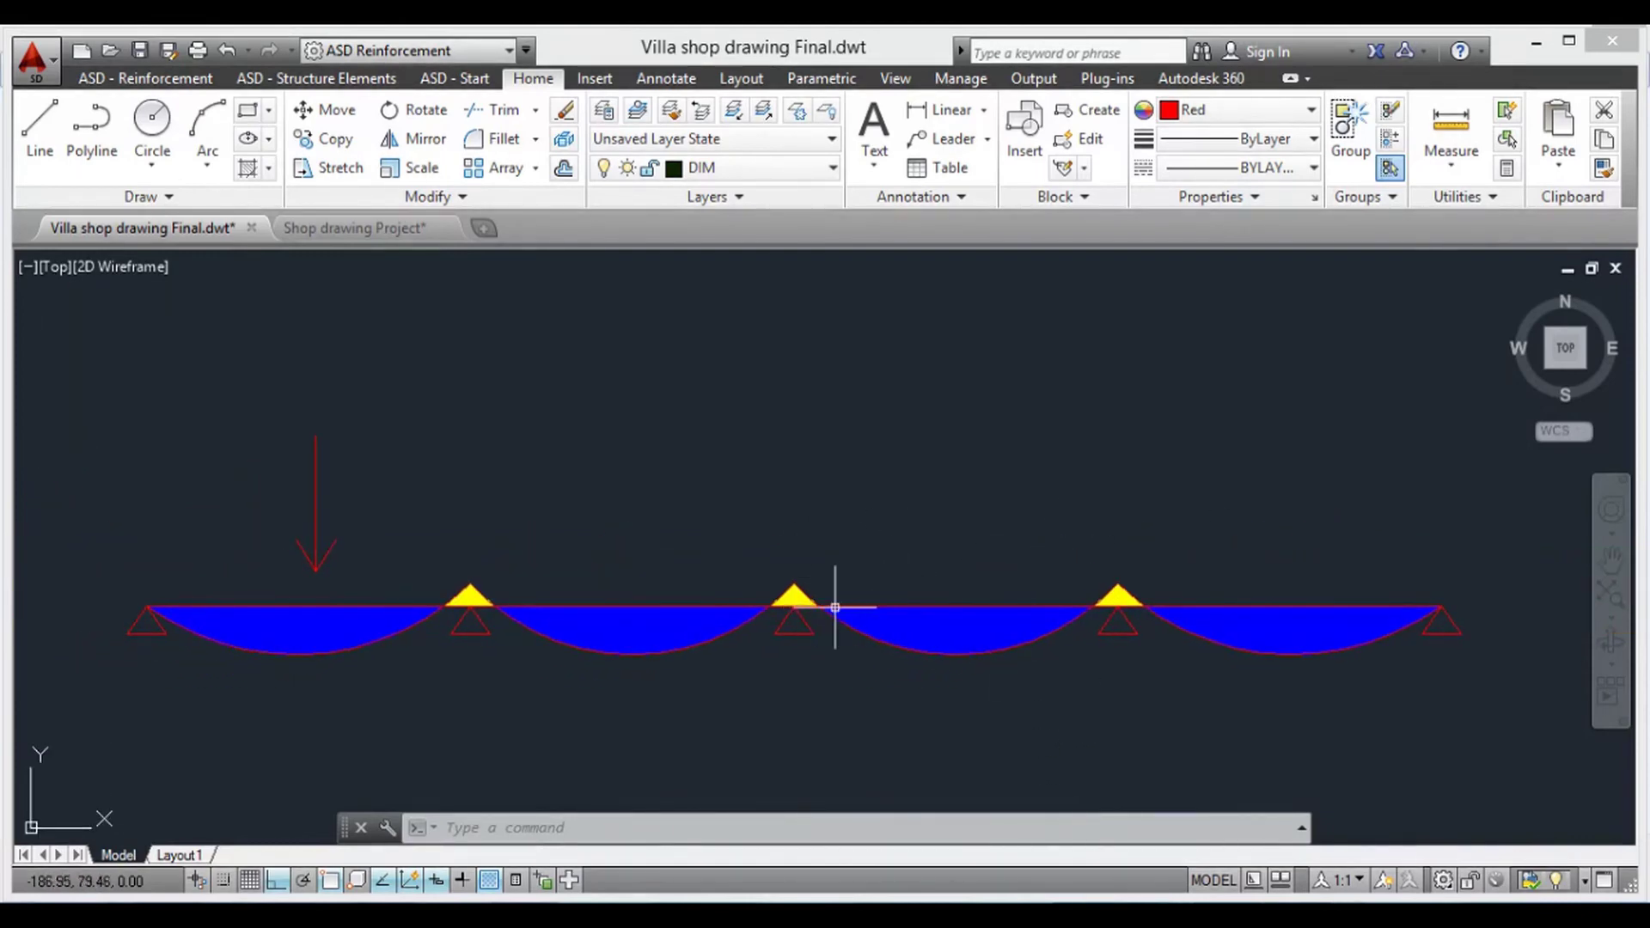
# - Inspect the yellow moment peak over the middle support closely, relating it to the adjoining spans and the whole downward-load diagram
pyautogui.scroll(8, 799, 604)
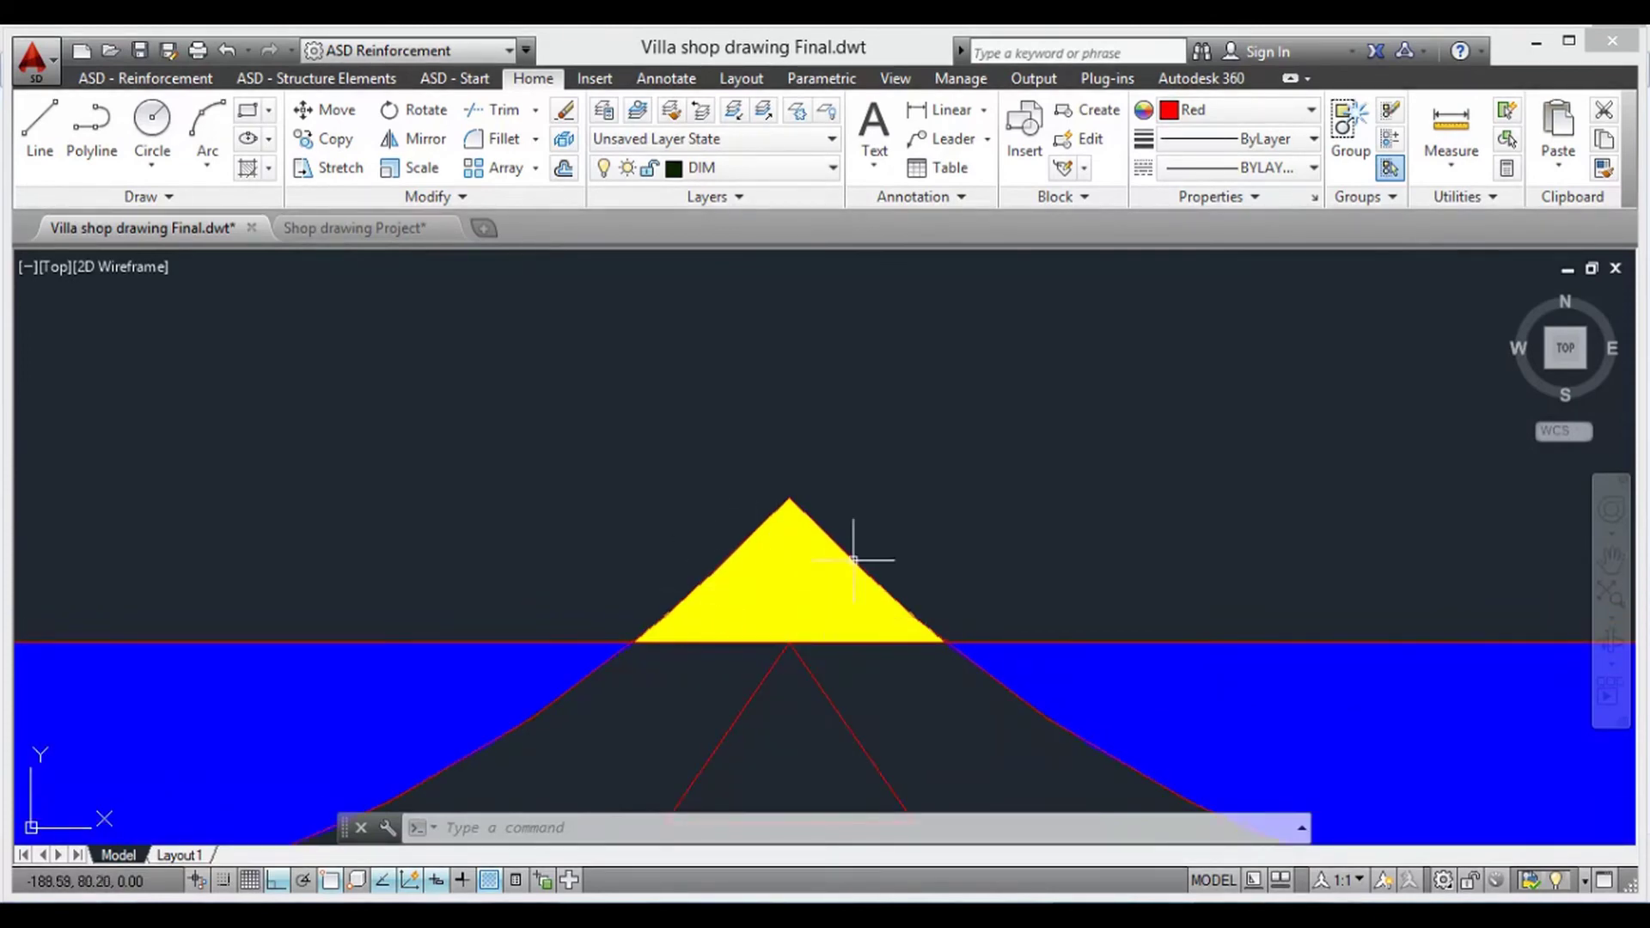
pyautogui.scroll(-2, 811, 551)
pyautogui.scroll(-4, 569, 591)
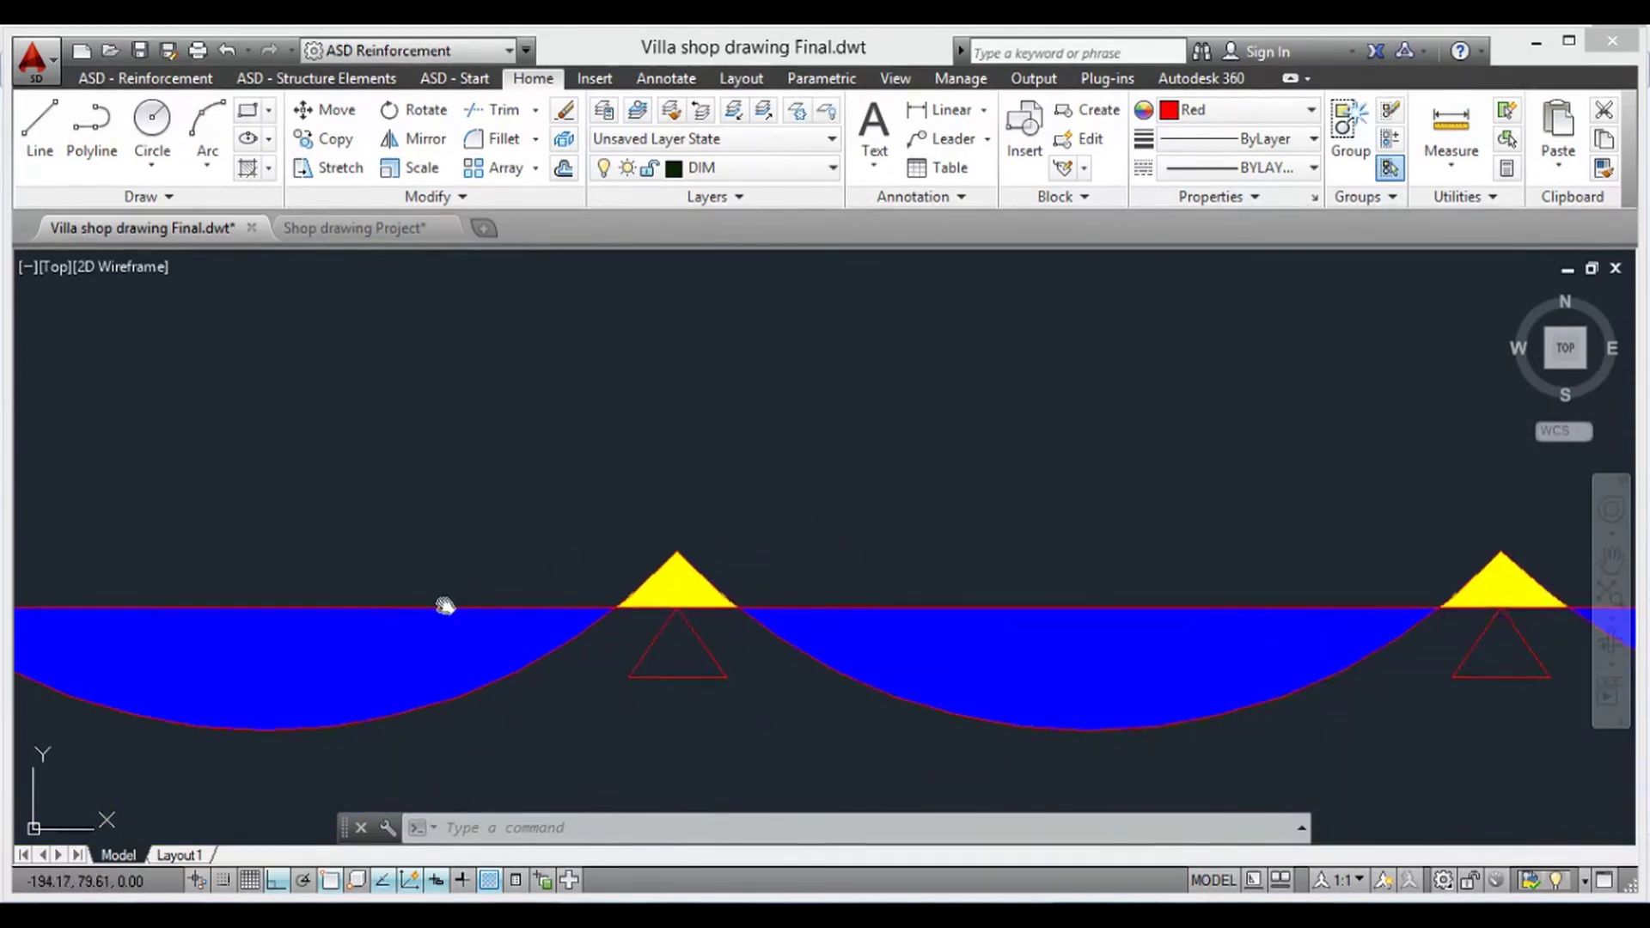
pyautogui.scroll(-2, 825, 701)
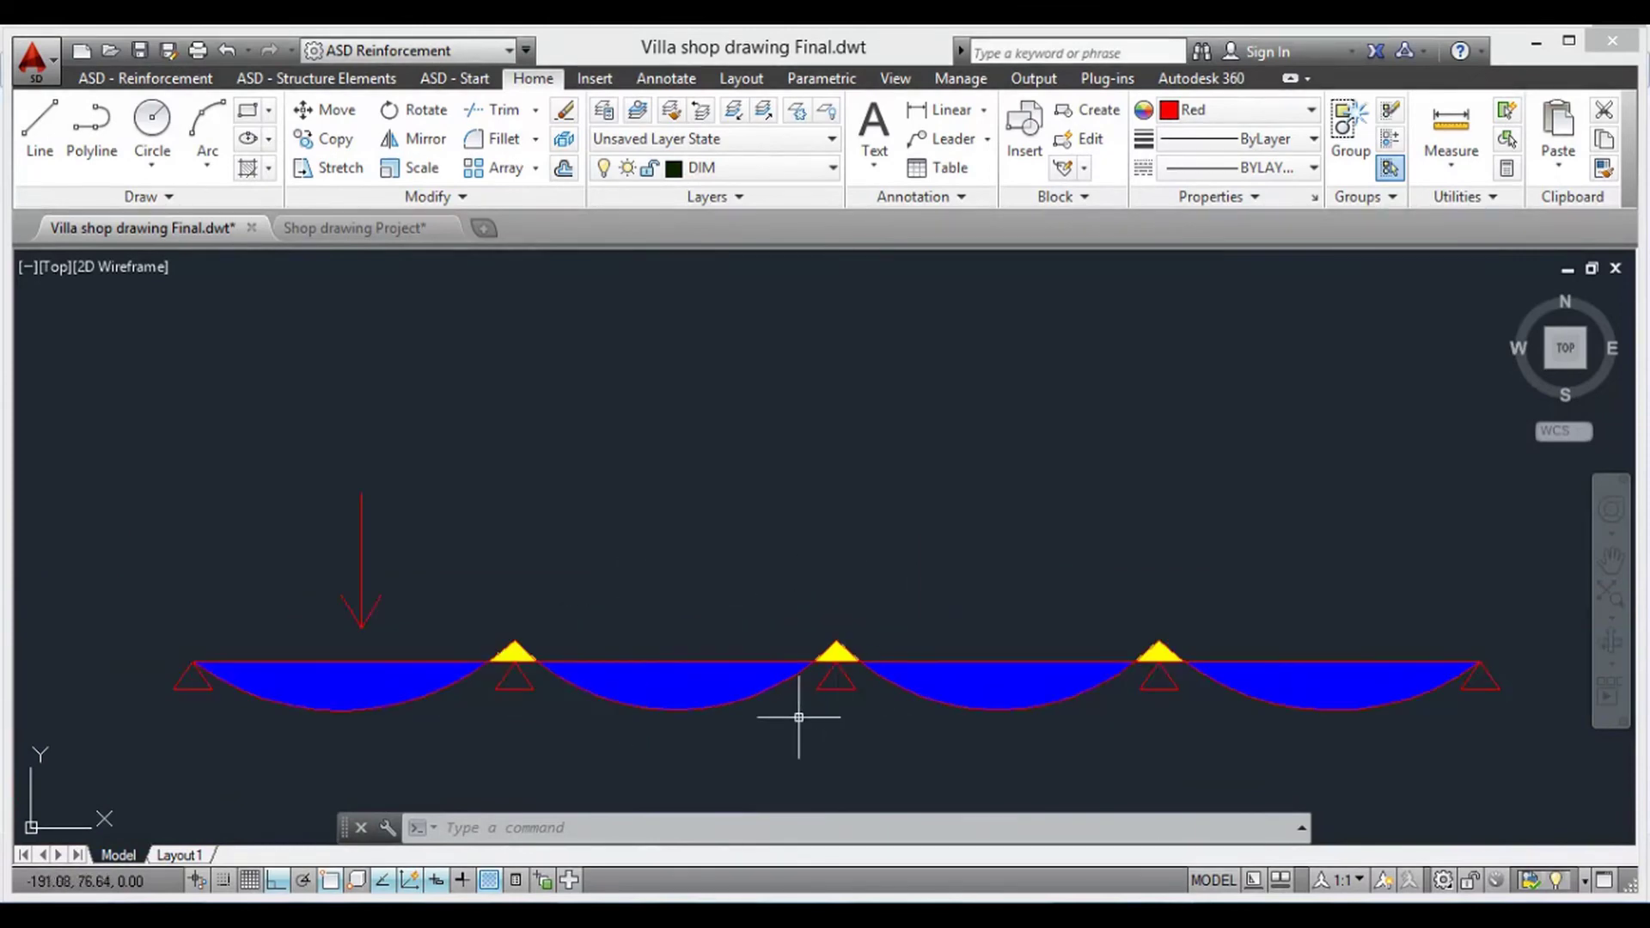
pyautogui.moveTo(800, 711); pyautogui.dragTo(921, 700, button='middle')
pyautogui.scroll(4, 746, 630)
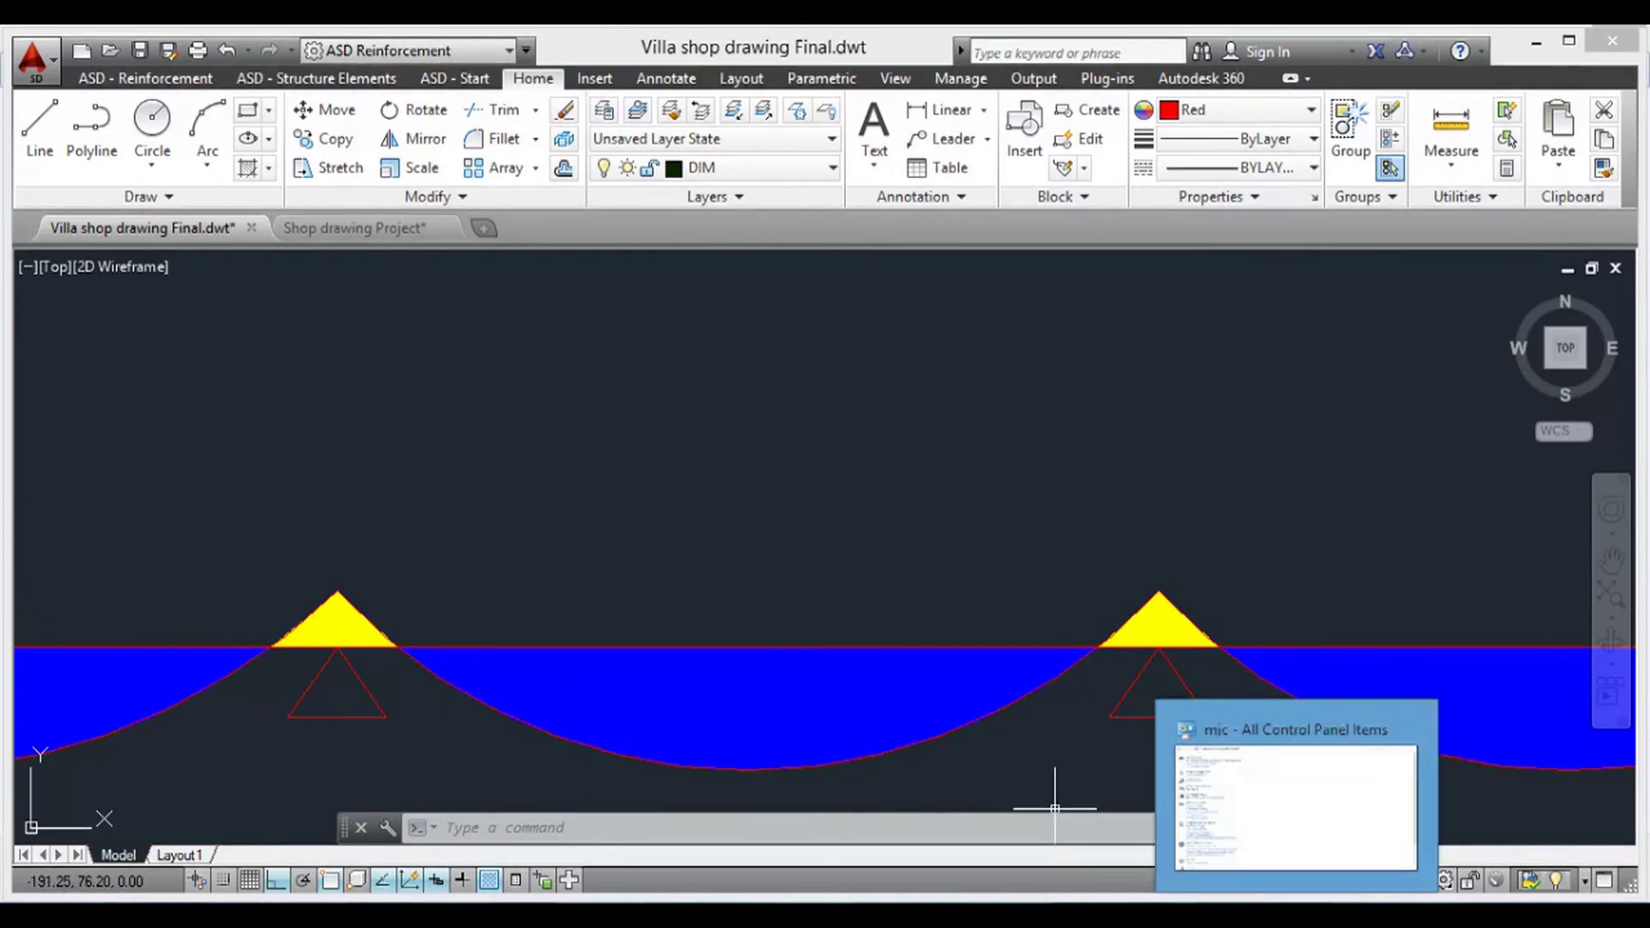
pyautogui.click(1165, 917)
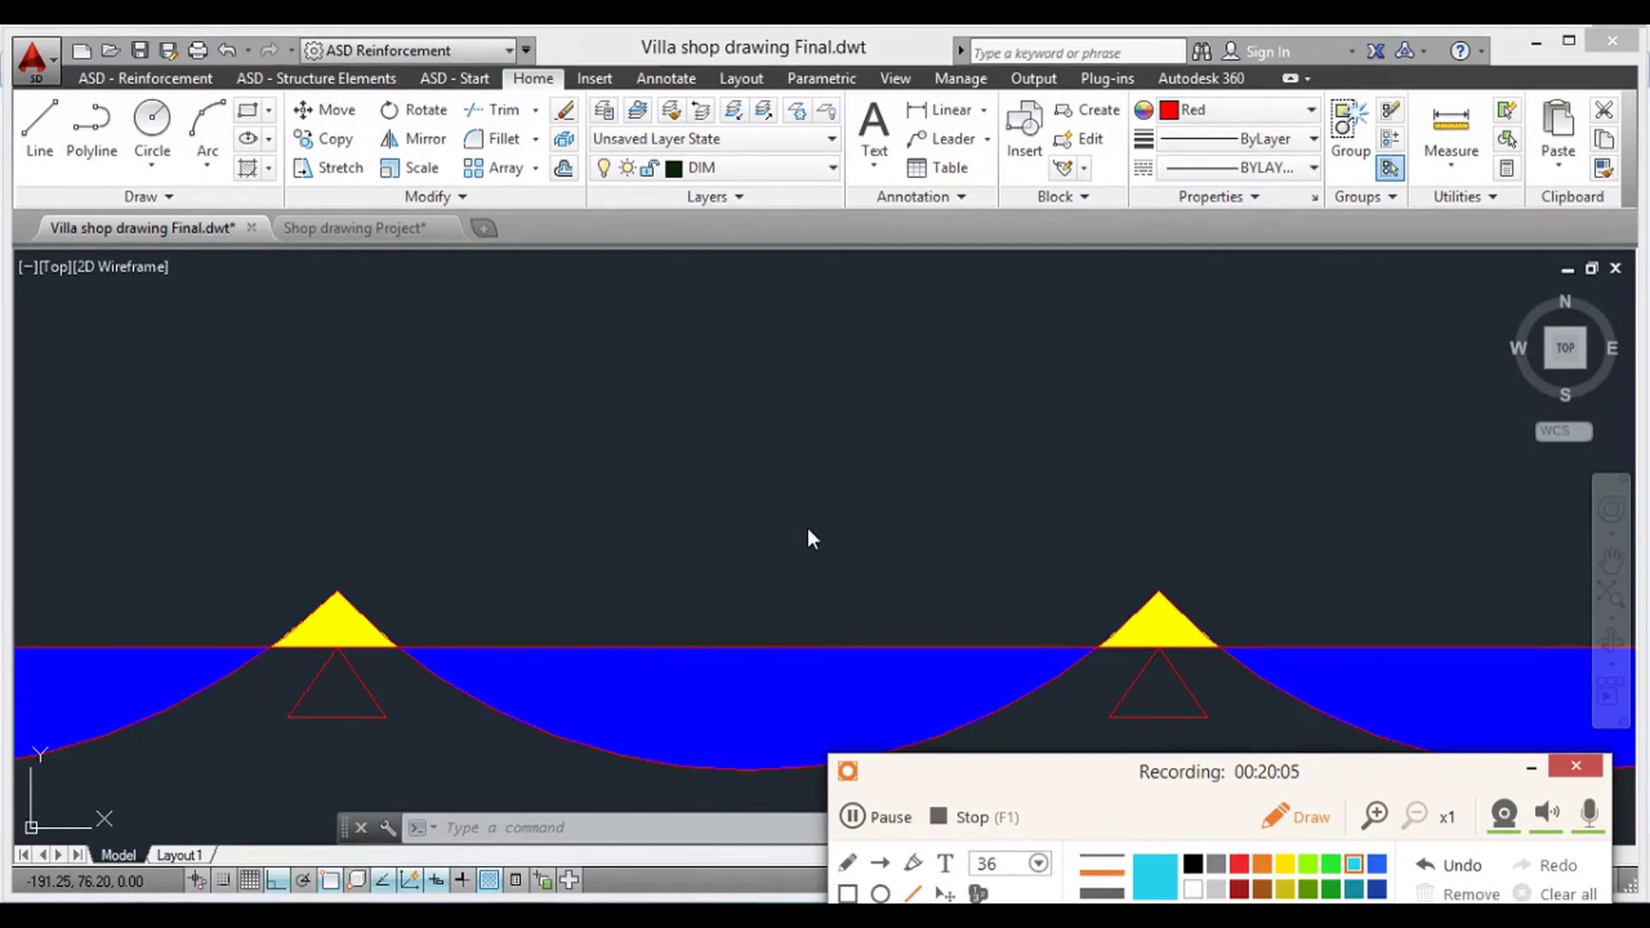
pyautogui.click(1531, 768)
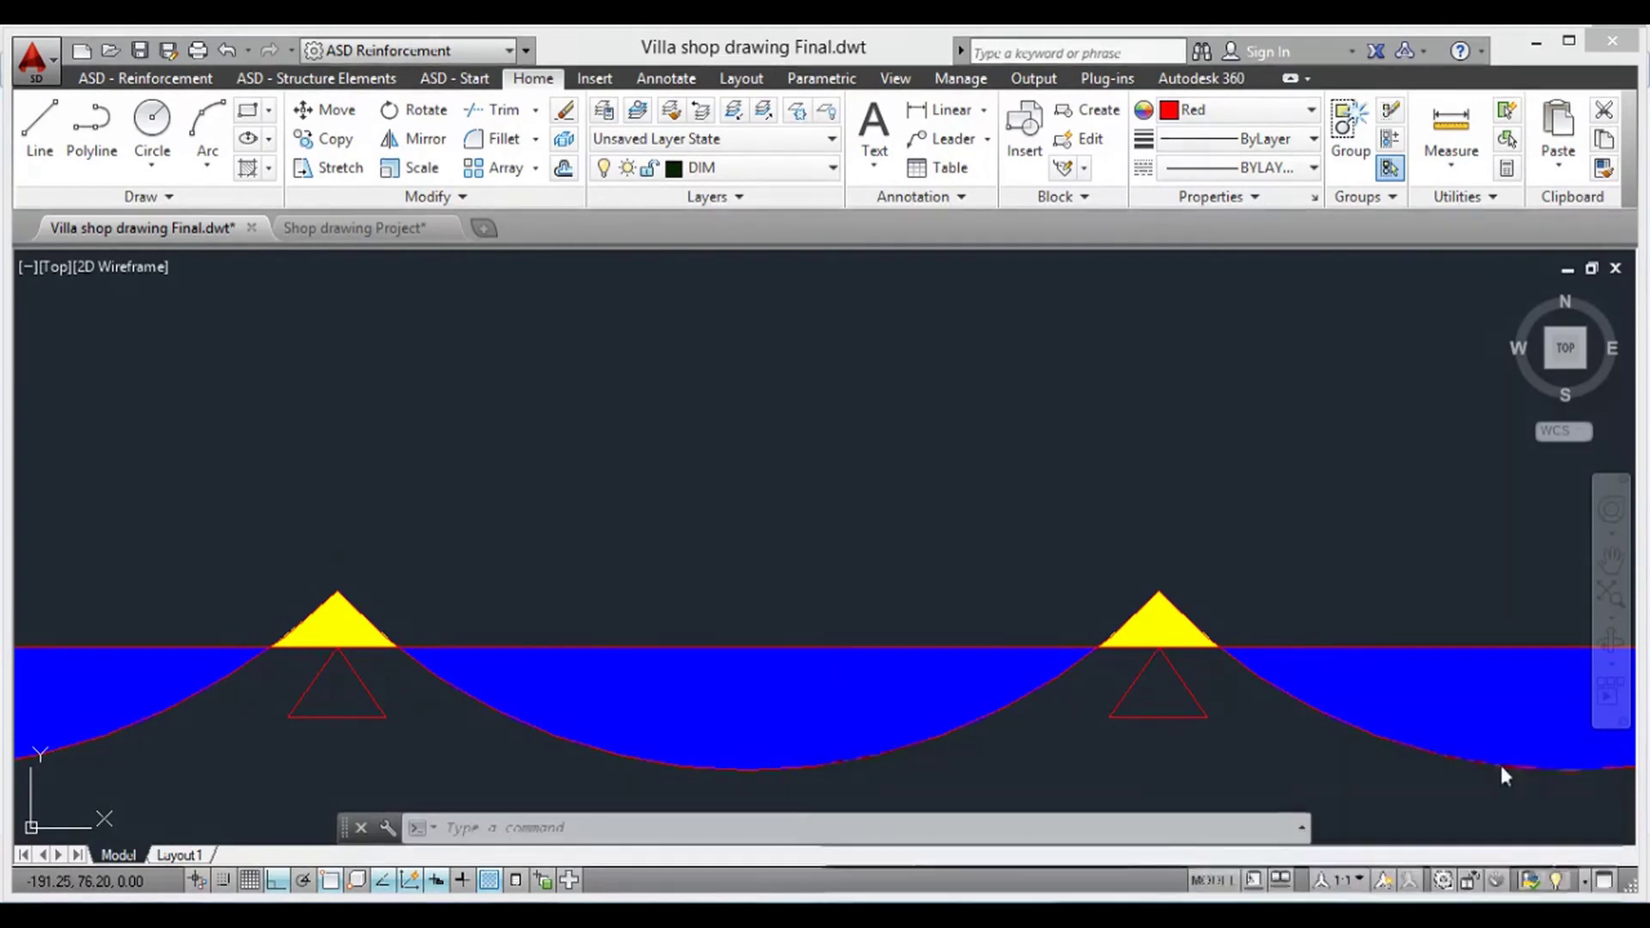
pyautogui.scroll(-5, 902, 597)
pyautogui.scroll(2, 899, 603)
pyautogui.scroll(-2, 899, 604)
pyautogui.moveTo(895, 597)
pyautogui.mouseDown(button='middle')
pyautogui.moveTo(822, 627)
pyautogui.moveTo(736, 610)
pyautogui.mouseUp(button='middle')
pyautogui.scroll(2, 858, 597)
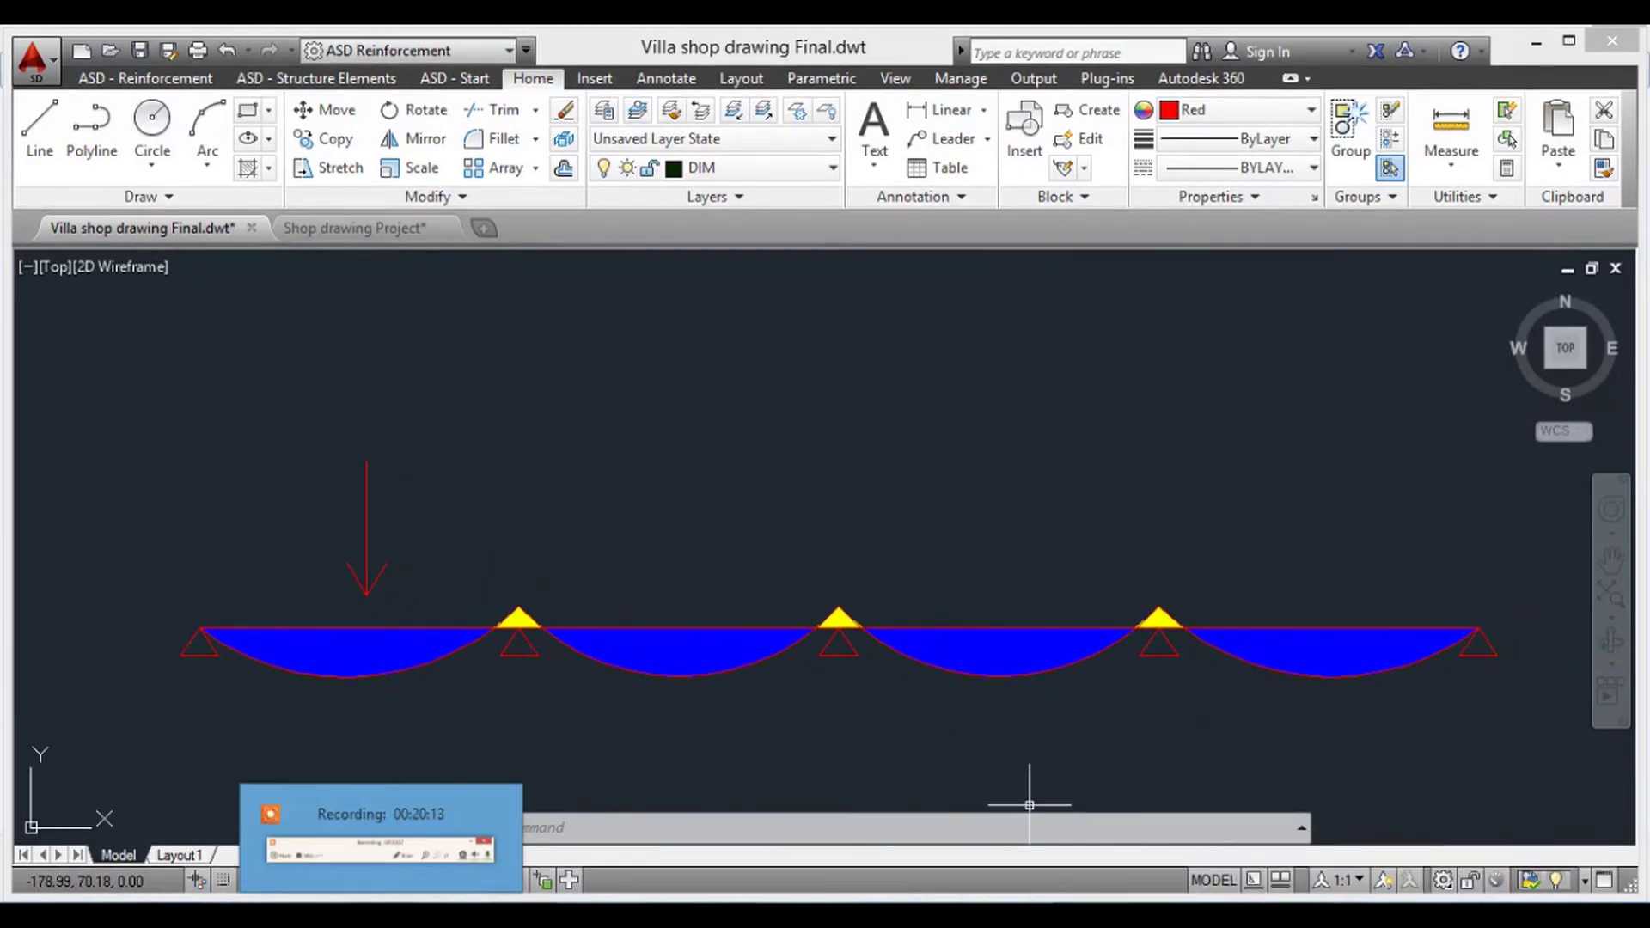
pyautogui.click(383, 920)
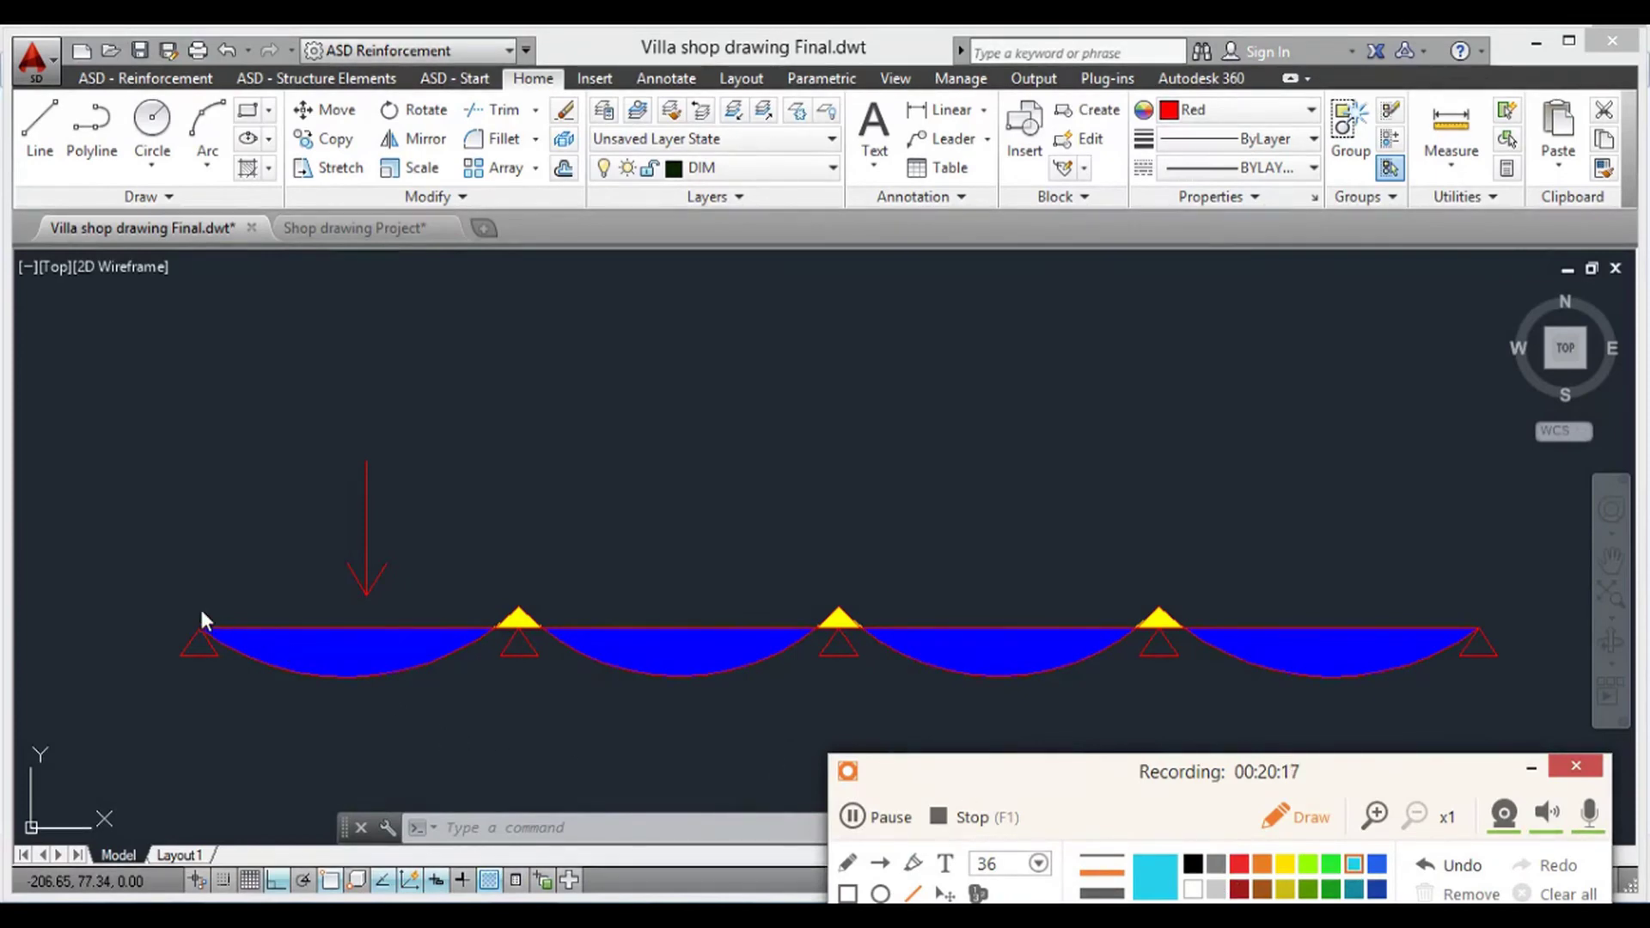
pyautogui.moveTo(193, 606); pyautogui.dragTo(423, 602)
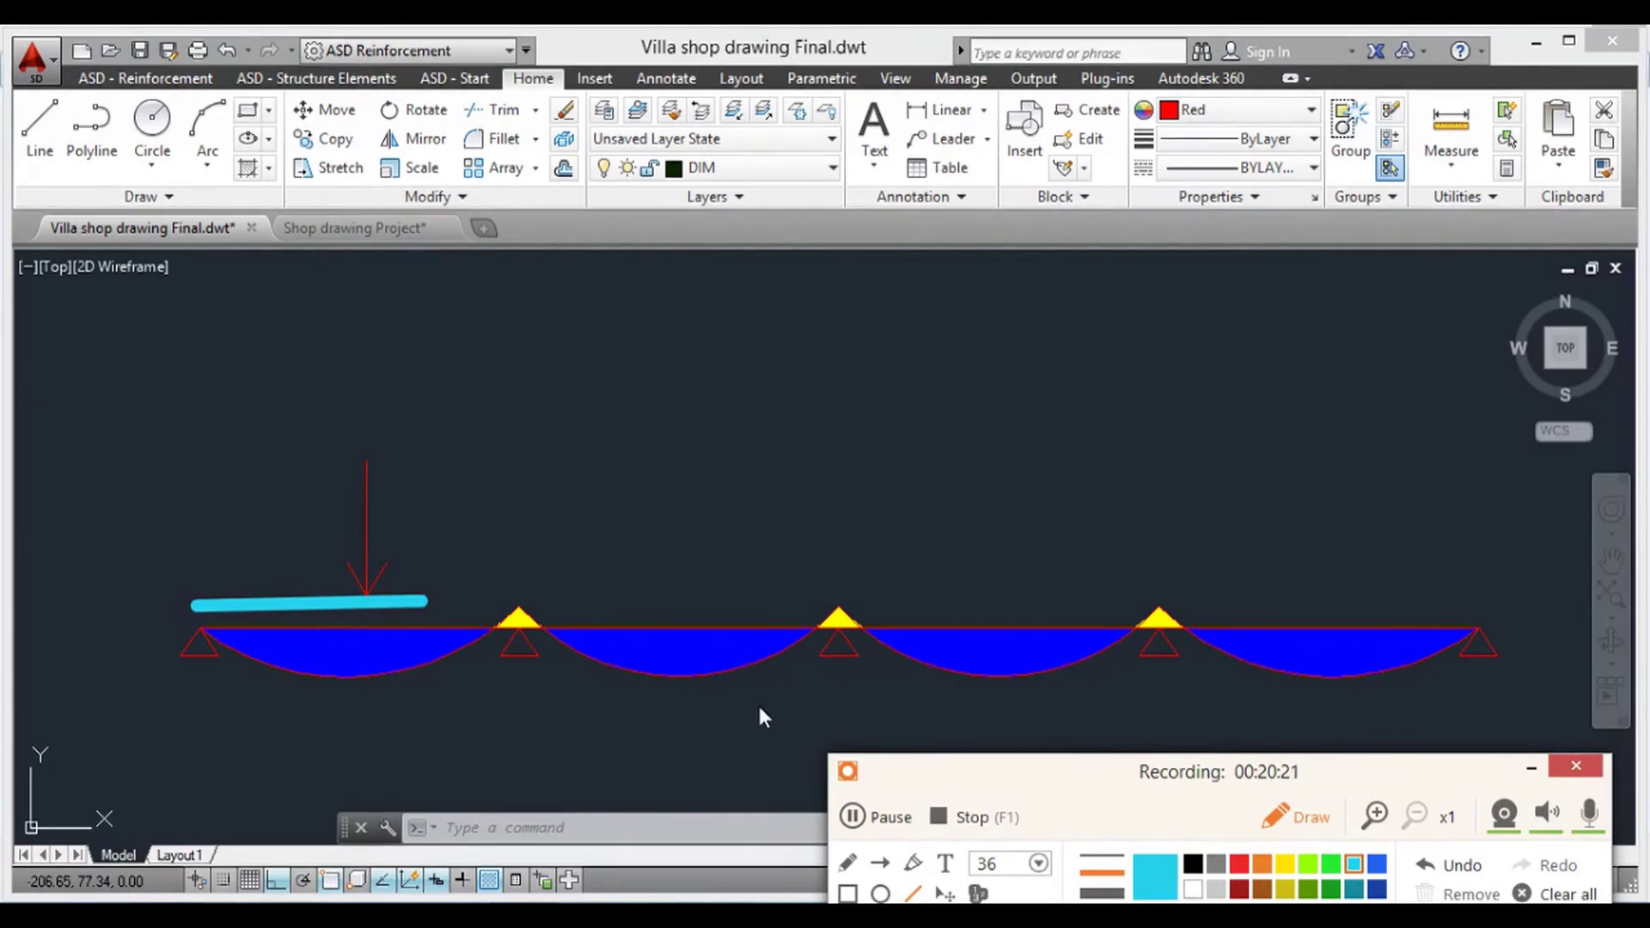
pyautogui.click(1527, 894)
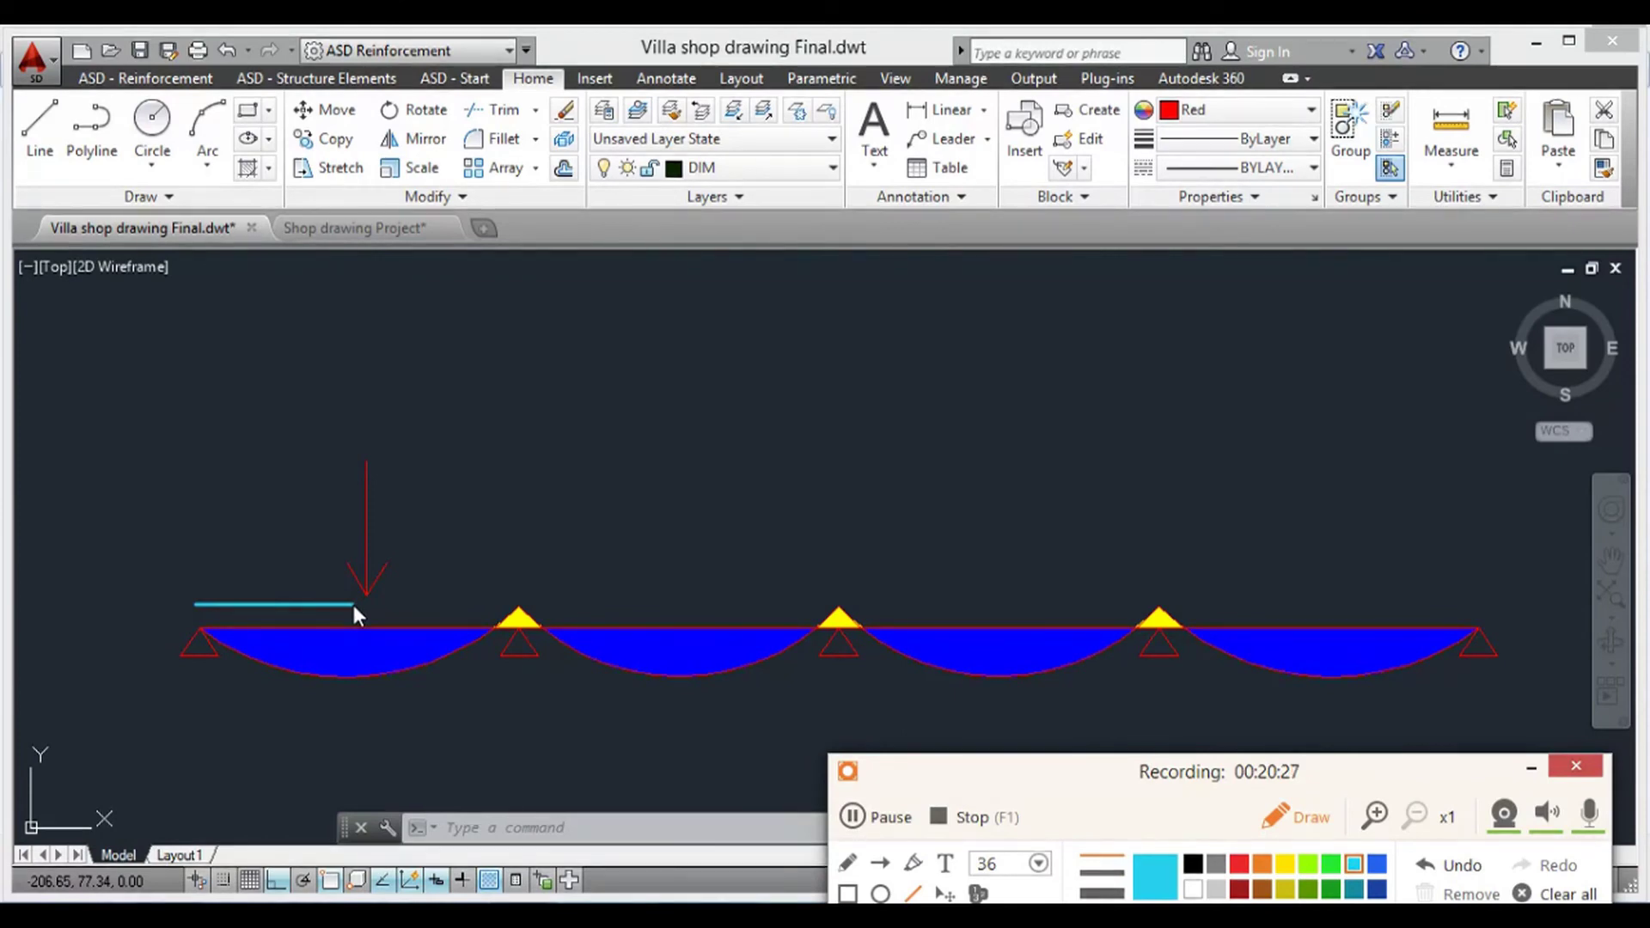
# - Sketch two thin cyan annotation lines above the downward-load diagram as top bars, overlapping near the middle of the third span
pyautogui.moveTo(354, 605)
pyautogui.mouseDown()
pyautogui.moveTo(867, 597)
pyautogui.moveTo(1094, 622)
pyautogui.mouseUp()
pyautogui.moveTo(1135, 606)
pyautogui.mouseDown()
pyautogui.moveTo(986, 605)
pyautogui.moveTo(1006, 604)
pyautogui.mouseUp()
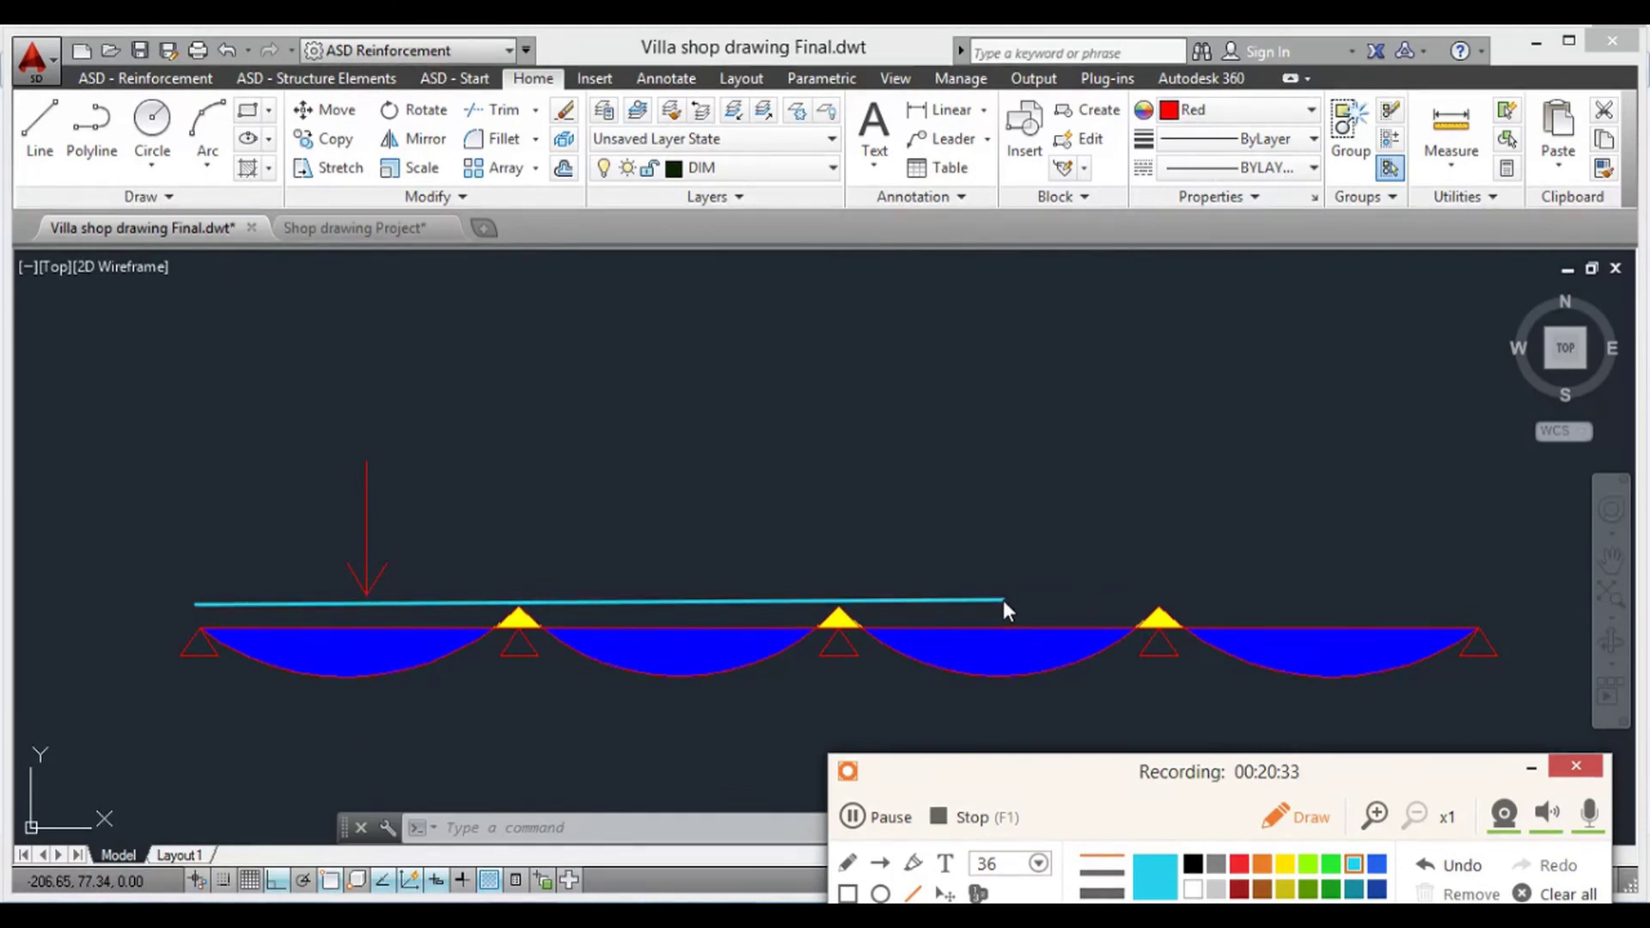
pyautogui.moveTo(901, 578); pyautogui.dragTo(1453, 586)
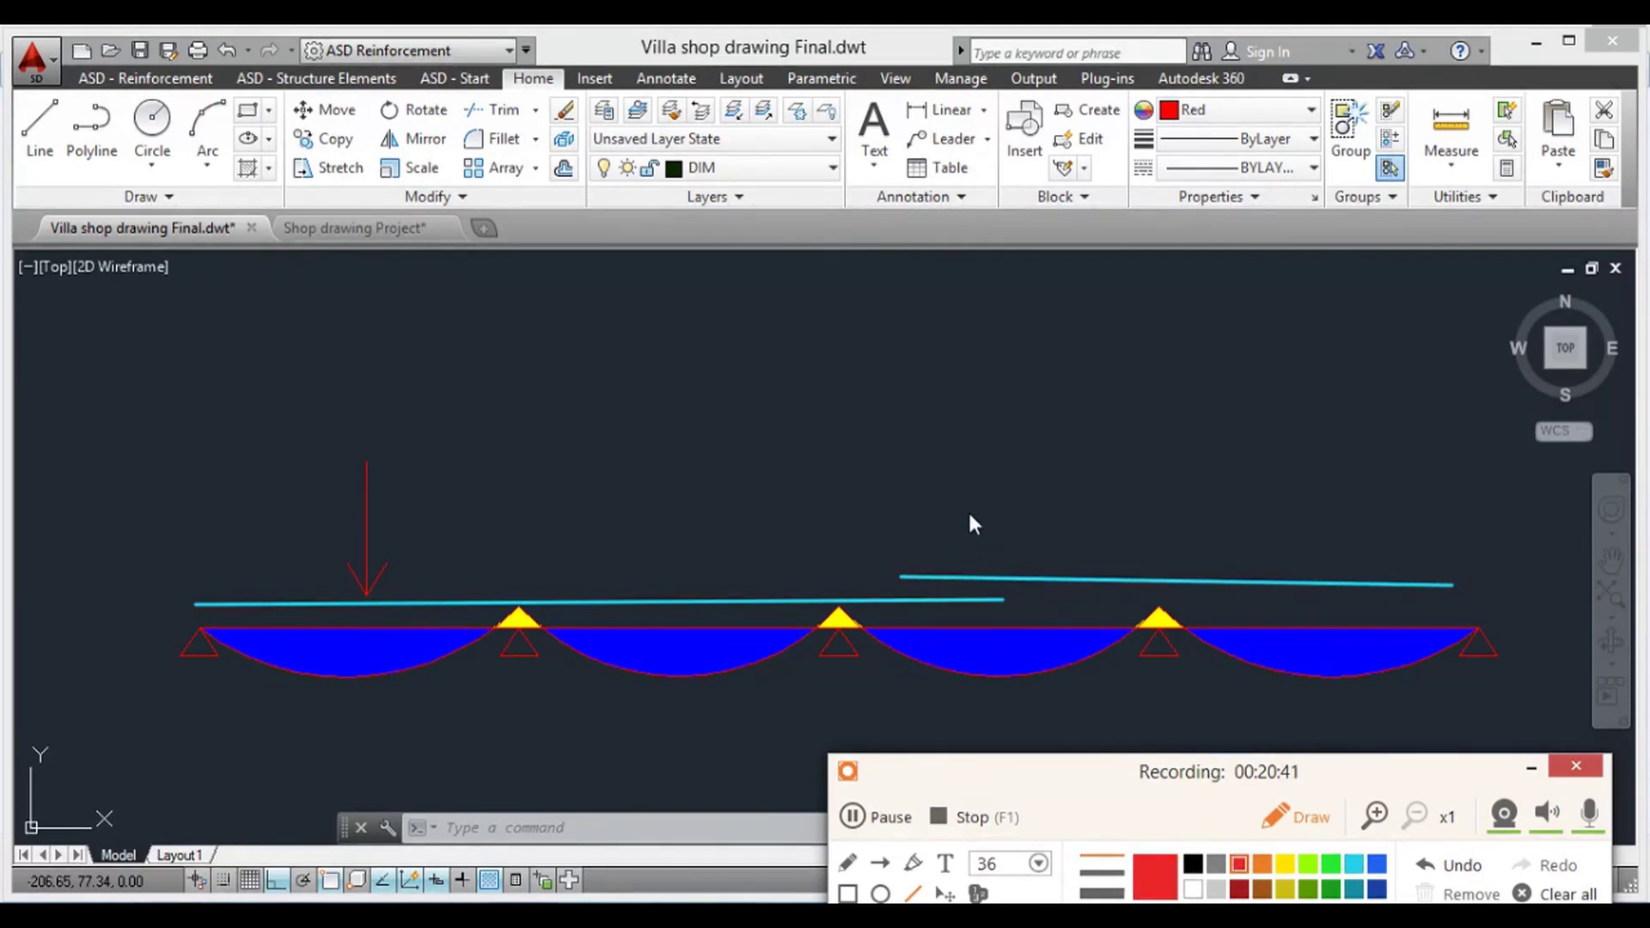
# - Mark the top-bar lap in the third span with a red circle, undoing the two trial red lines
pyautogui.moveTo(972, 513)
pyautogui.mouseDown()
pyautogui.moveTo(951, 713)
pyautogui.moveTo(1020, 715)
pyautogui.moveTo(979, 720)
pyautogui.mouseUp()
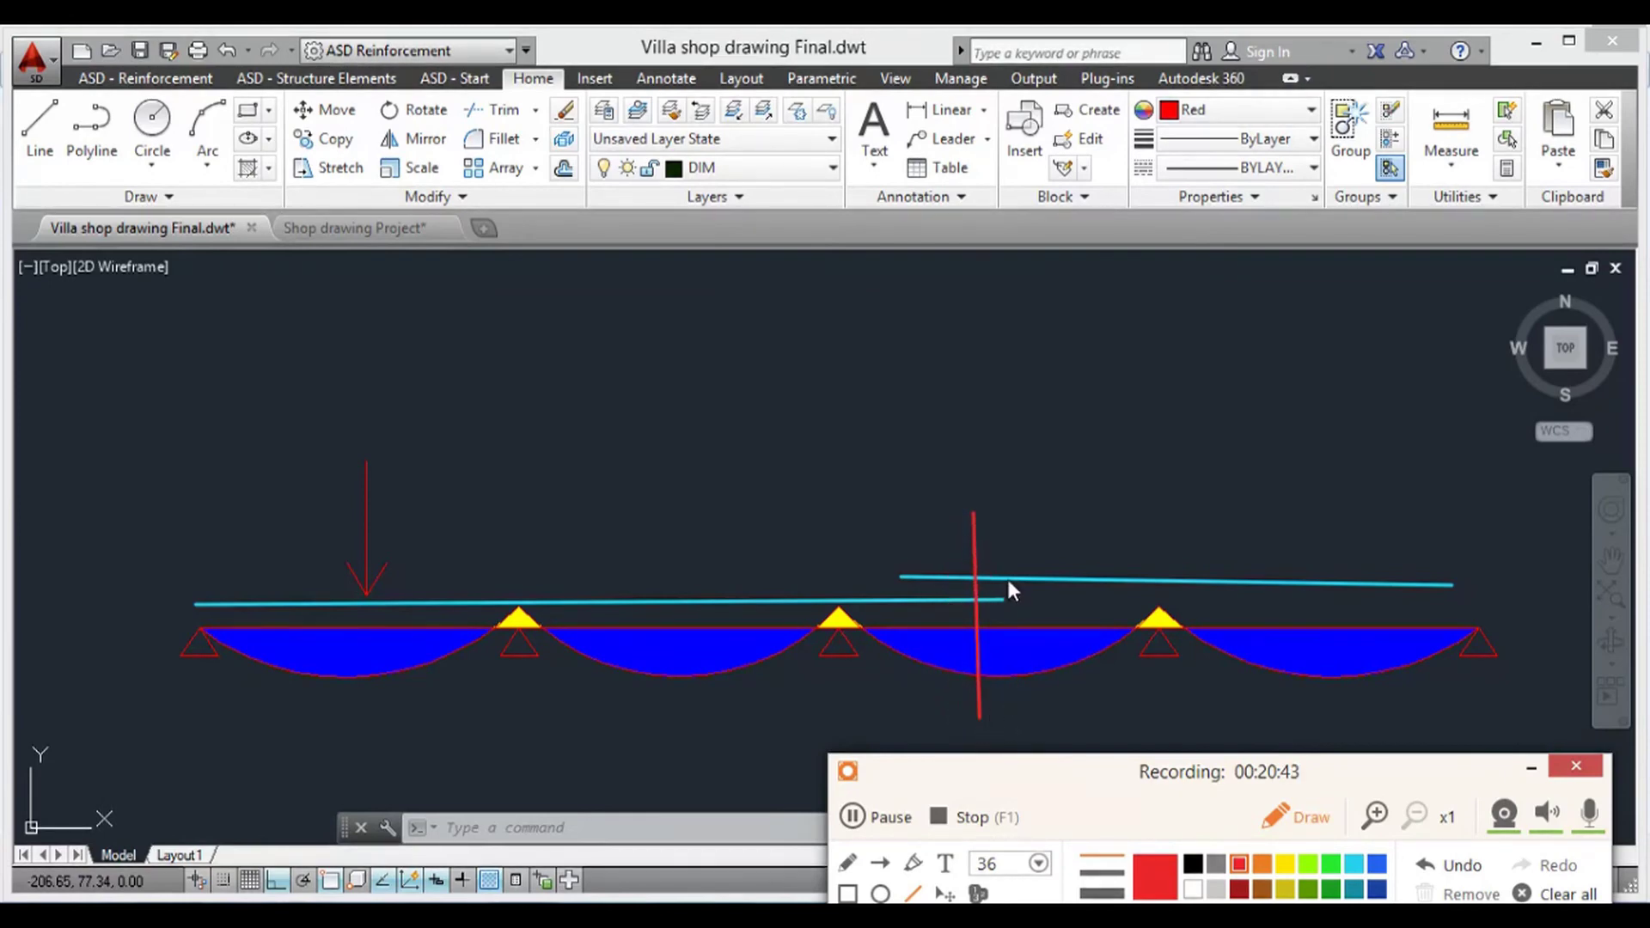
pyautogui.click(1455, 868)
pyautogui.moveTo(921, 511)
pyautogui.mouseDown()
pyautogui.moveTo(980, 663)
pyautogui.moveTo(1016, 700)
pyautogui.mouseUp()
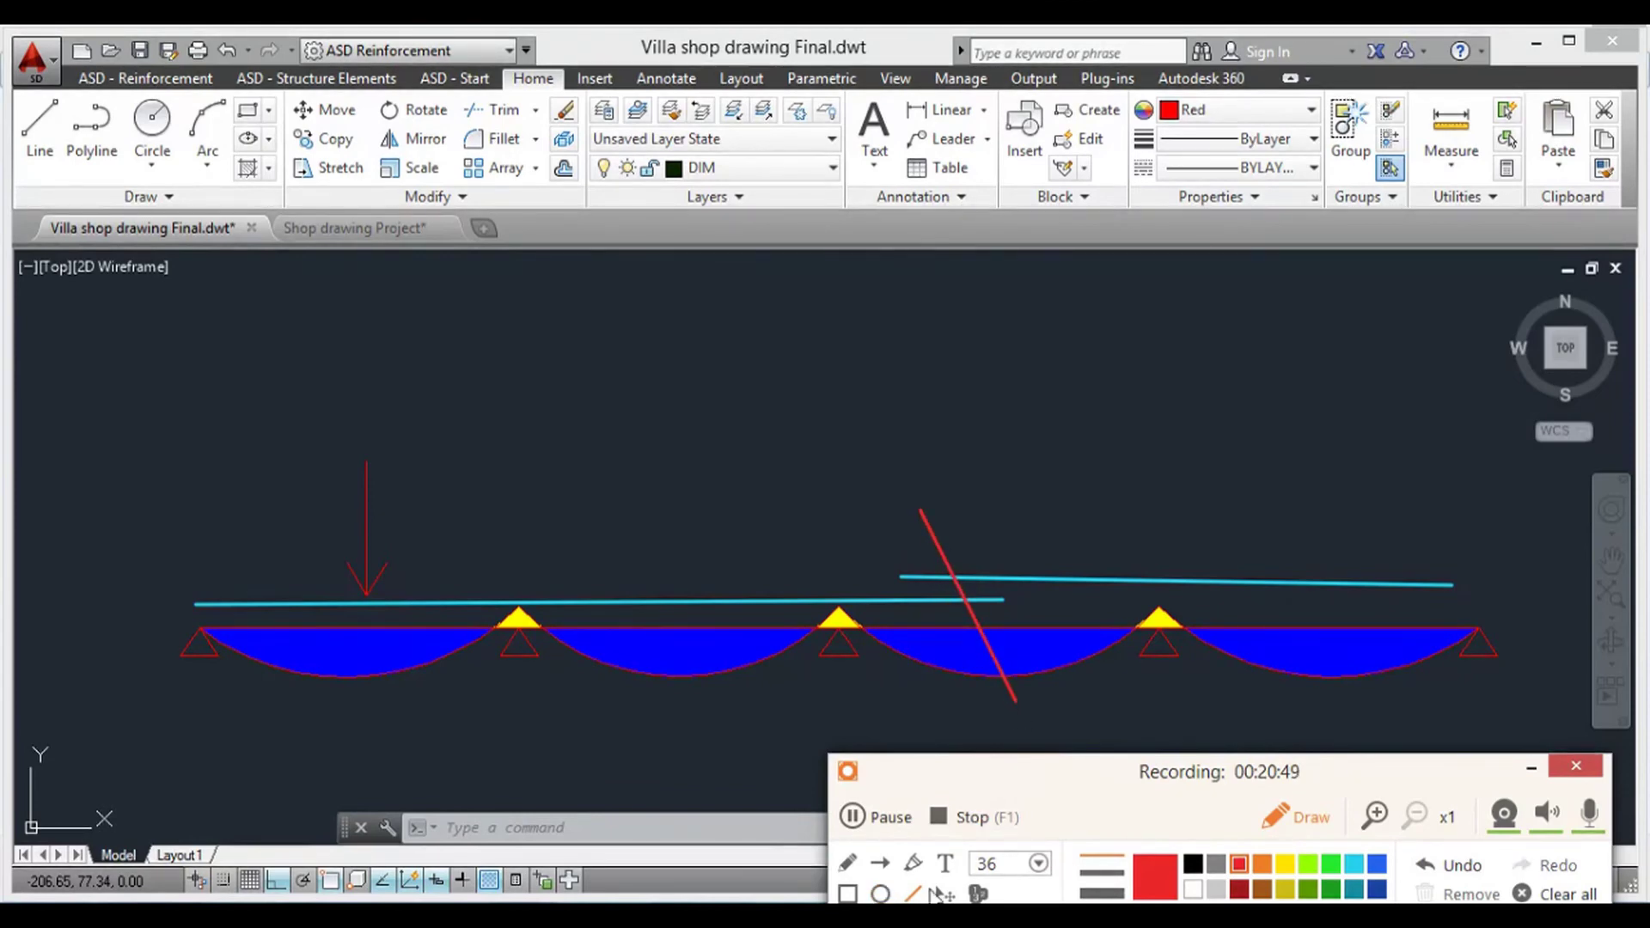
pyautogui.click(1461, 866)
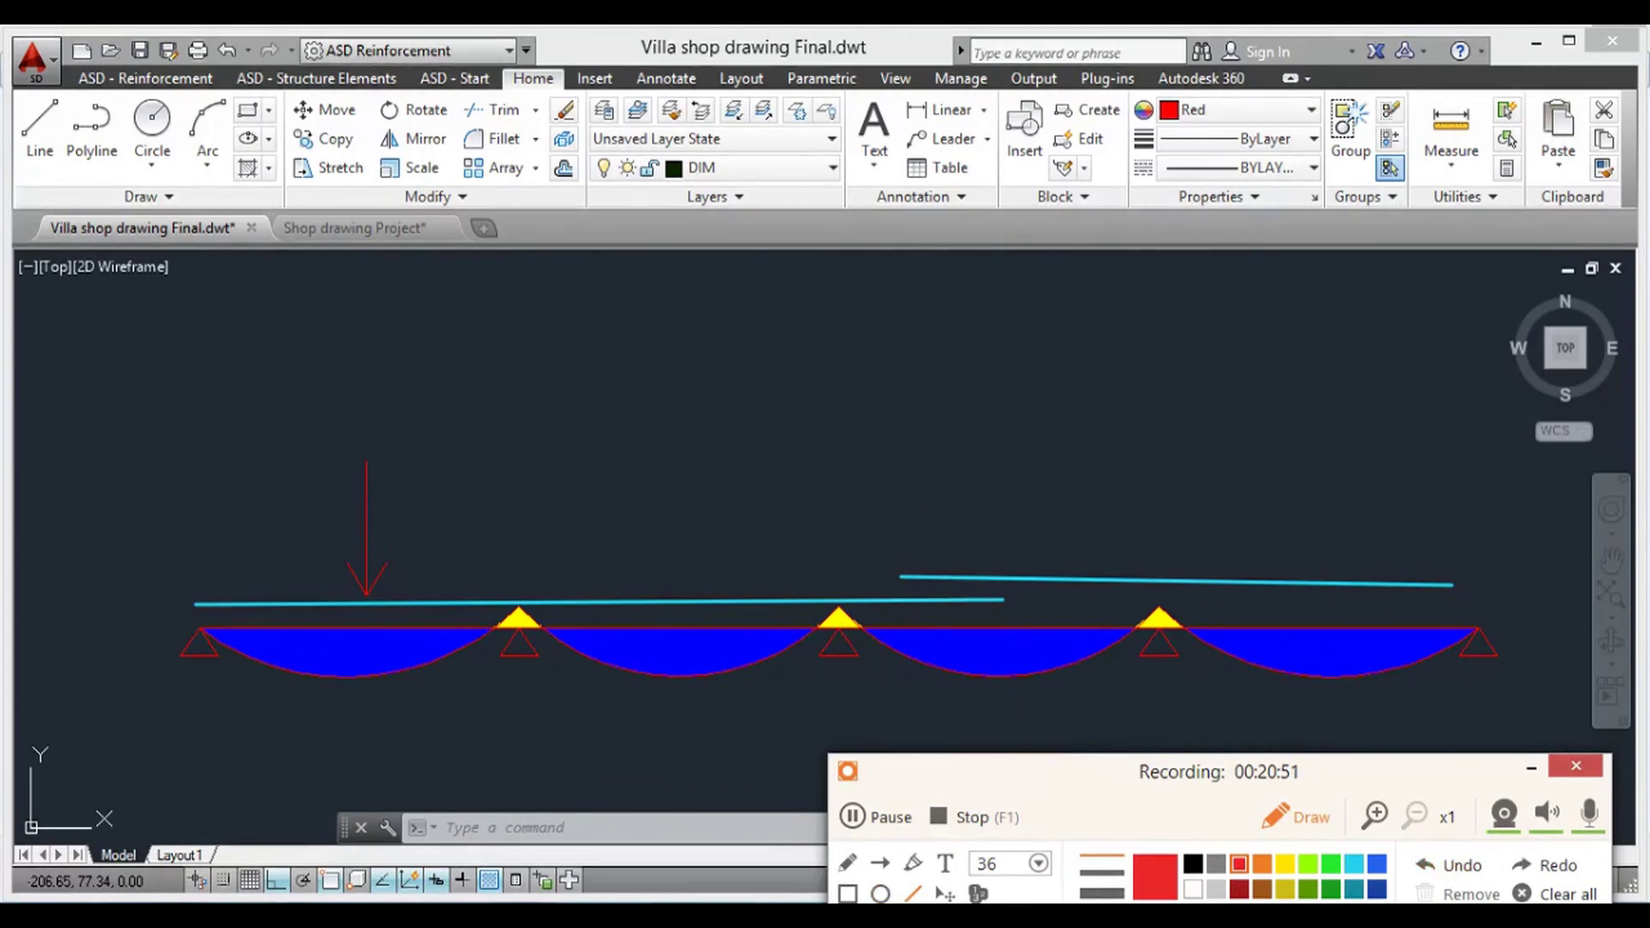
pyautogui.click(880, 894)
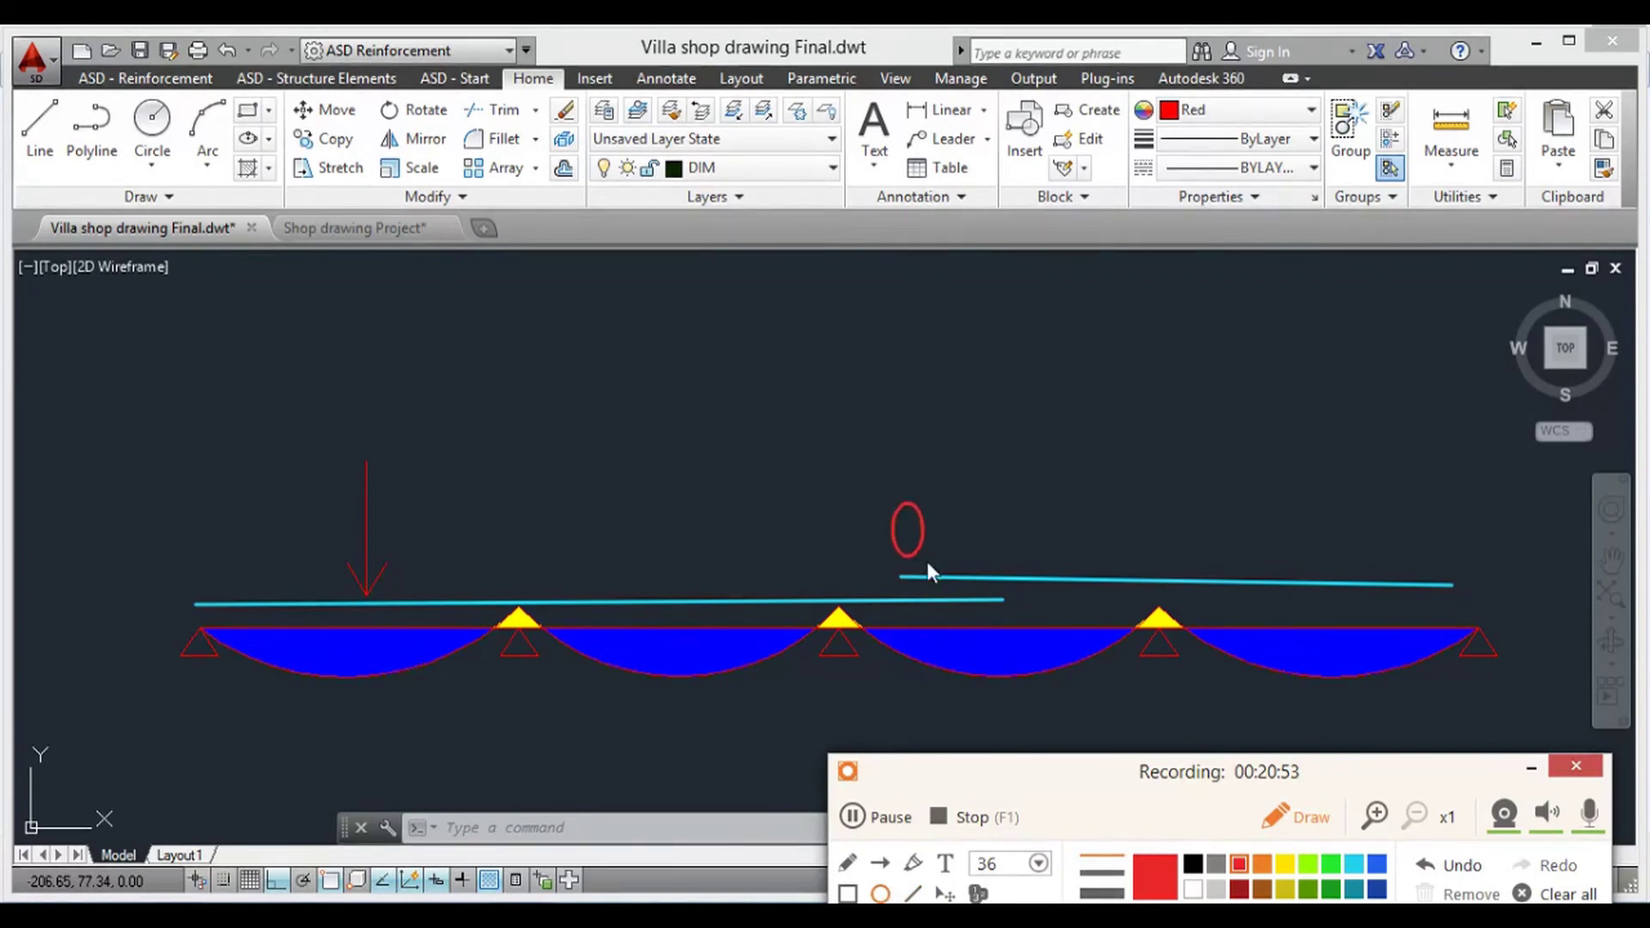
pyautogui.moveTo(928, 571); pyautogui.dragTo(1100, 725)
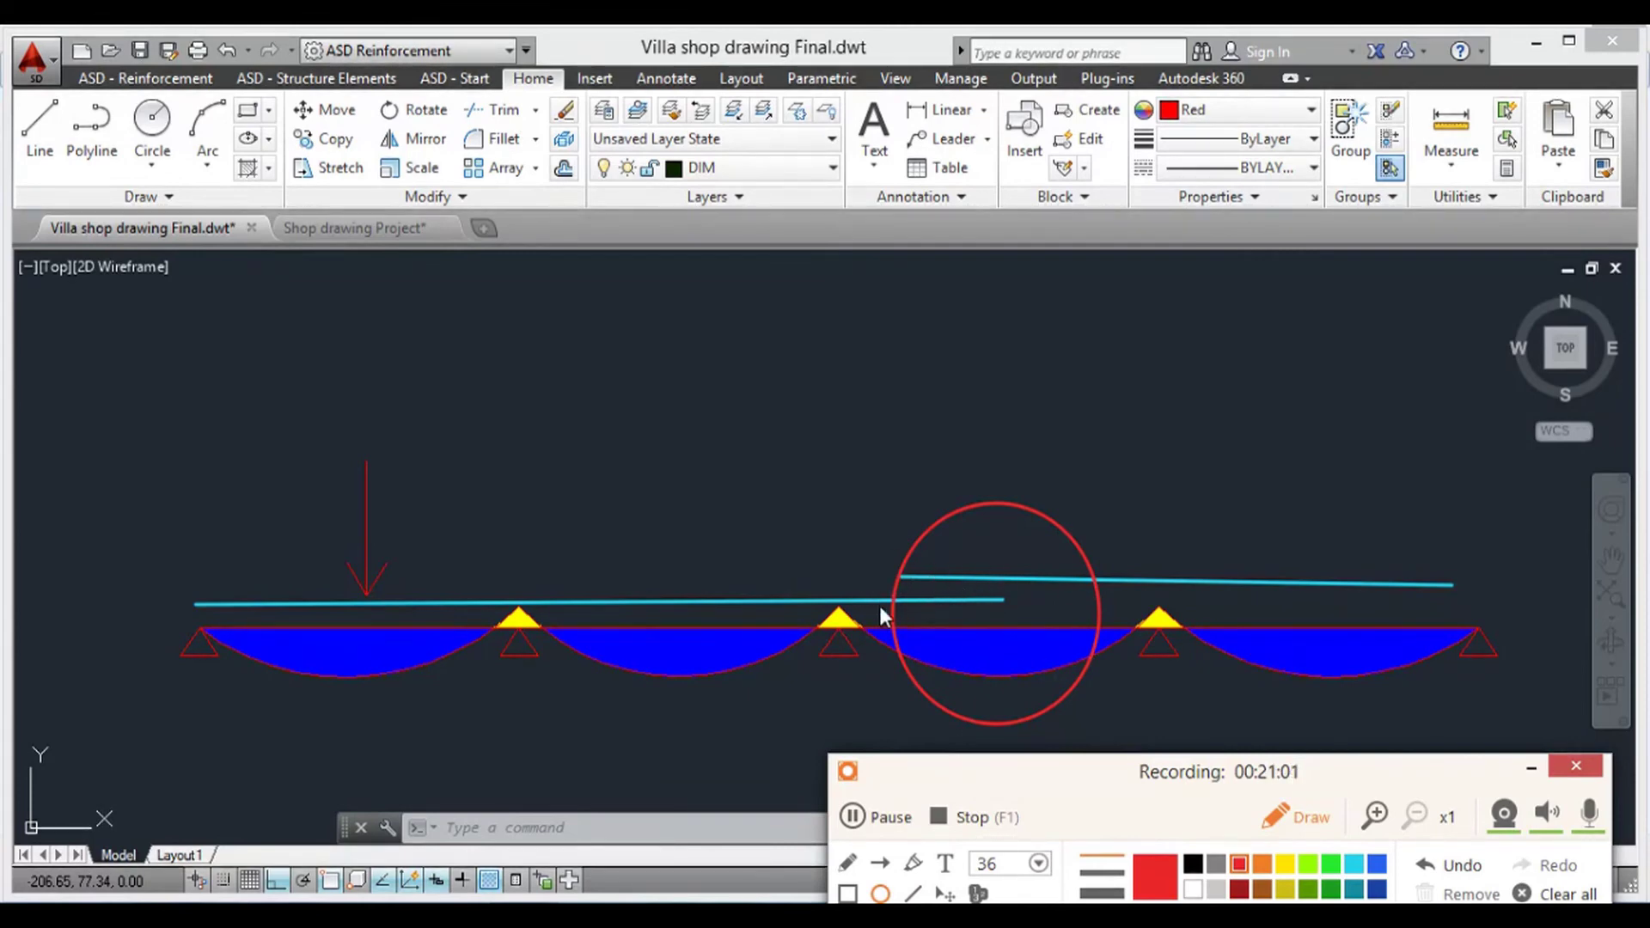
# - Clear all annotations from the downward-load diagram, including the stray red ellipse, and minimize the annotation toolbar
pyautogui.click(1548, 894)
pyautogui.moveTo(947, 636); pyautogui.dragTo(961, 499)
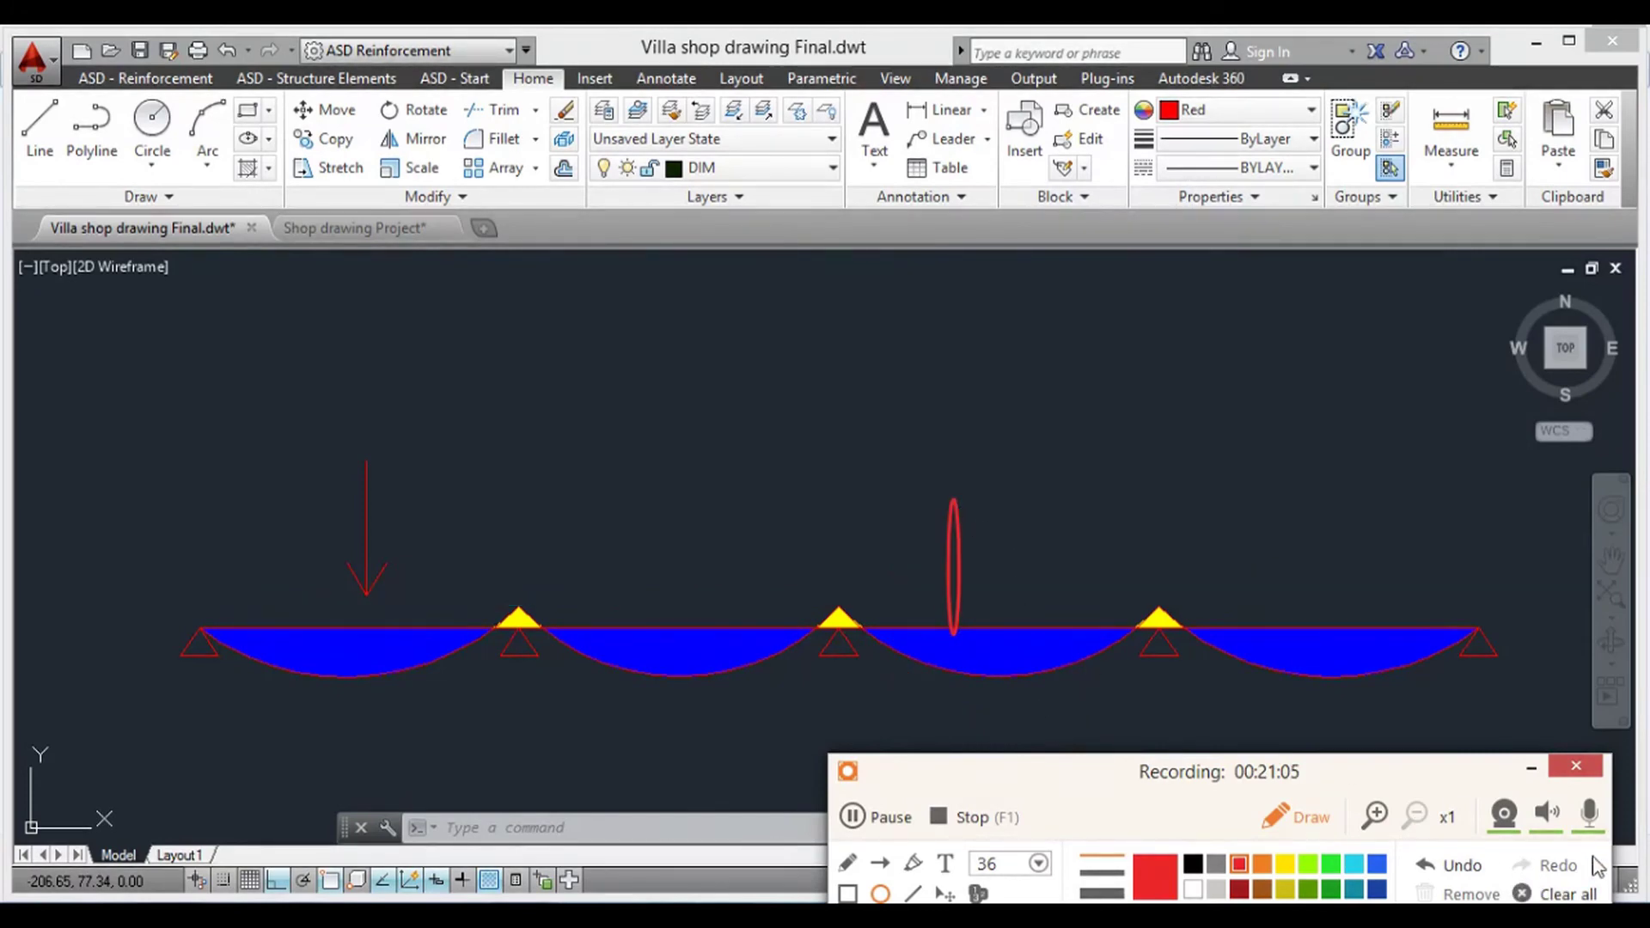
pyautogui.click(1558, 894)
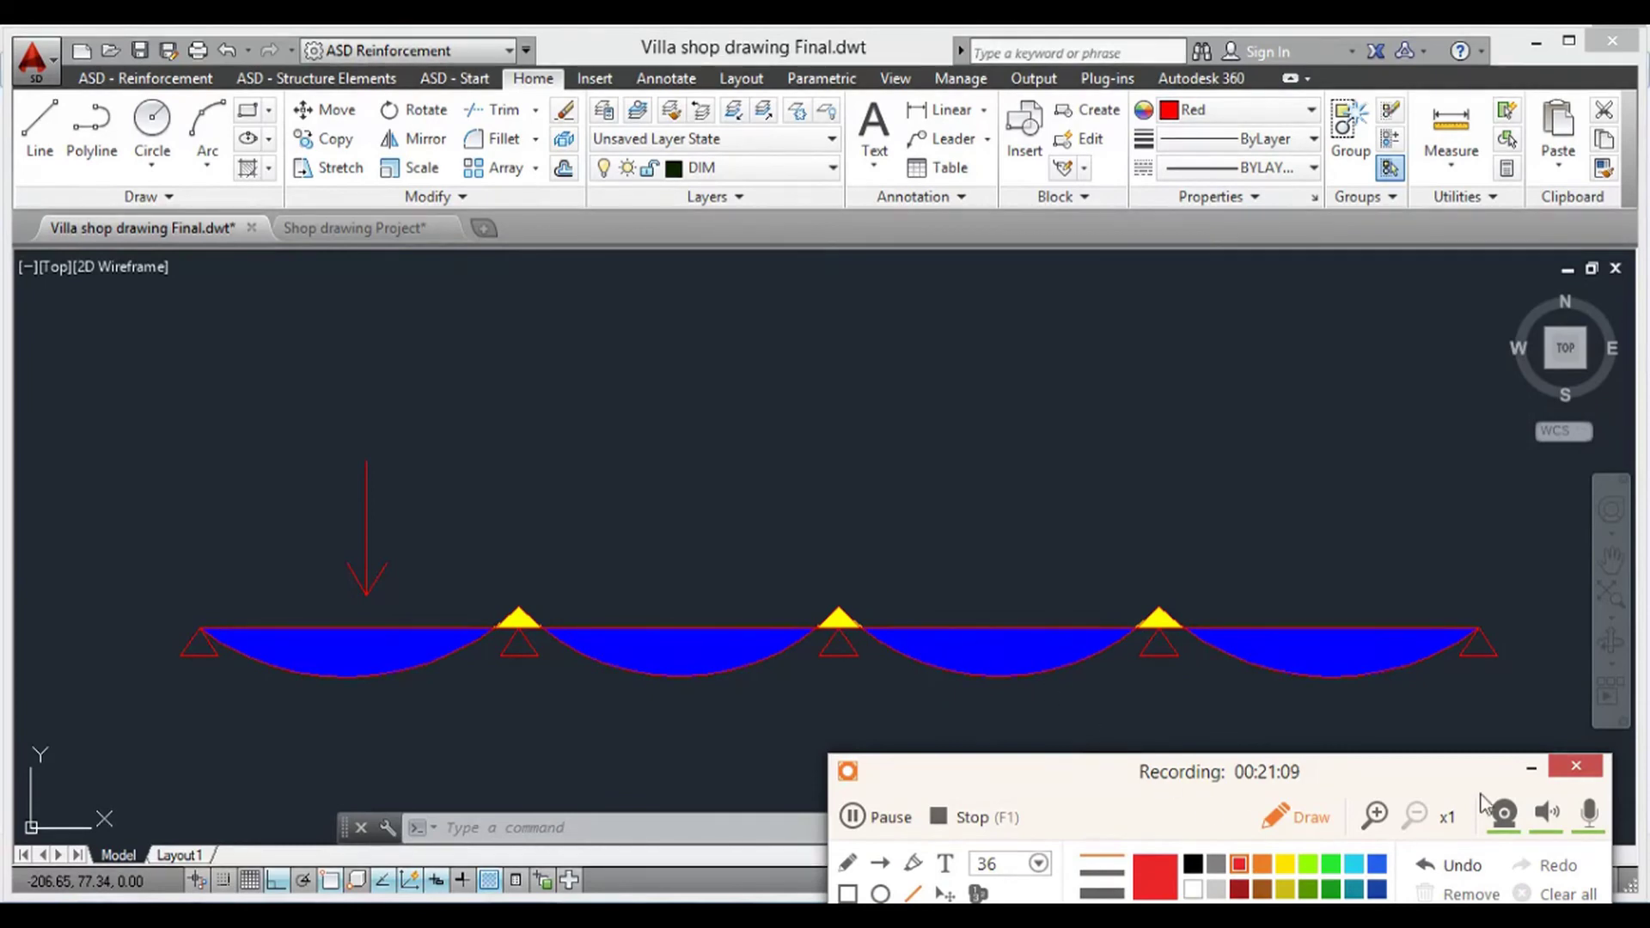
pyautogui.click(1531, 768)
# - Review the spans and interior supports of the downward-load diagram to judge where the bottom bars should lap
pyautogui.scroll(-2, 1419, 826)
pyautogui.moveTo(988, 756); pyautogui.dragTo(1045, 530, button='middle')
pyautogui.scroll(2, 1057, 726)
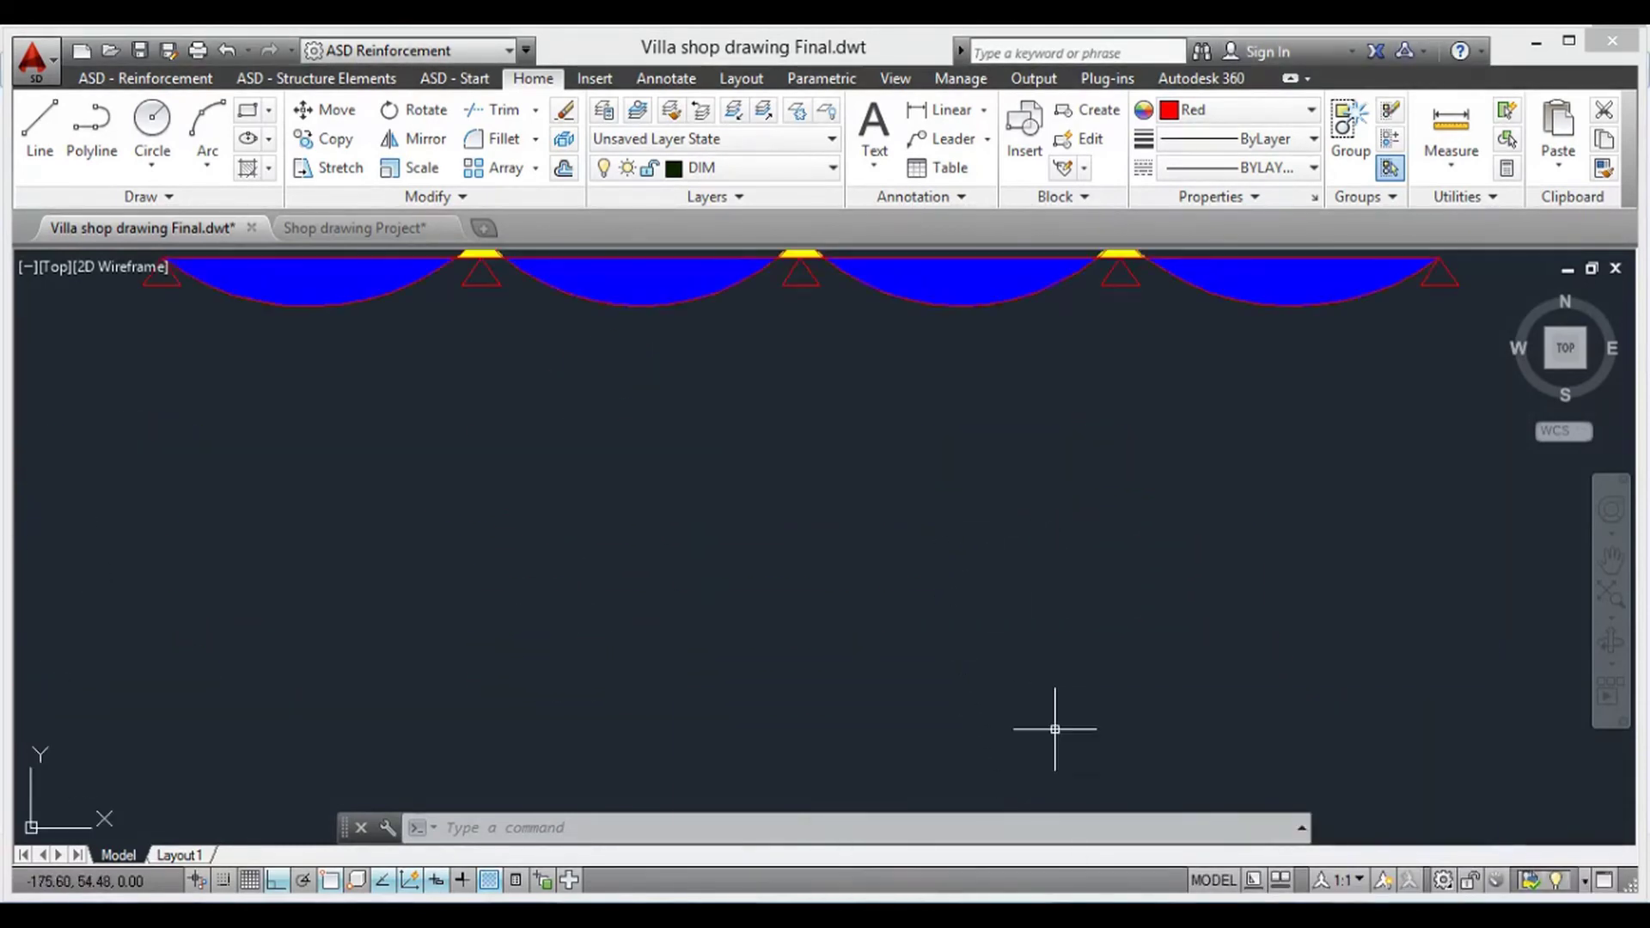
pyautogui.moveTo(687, 447); pyautogui.dragTo(762, 585, button='middle')
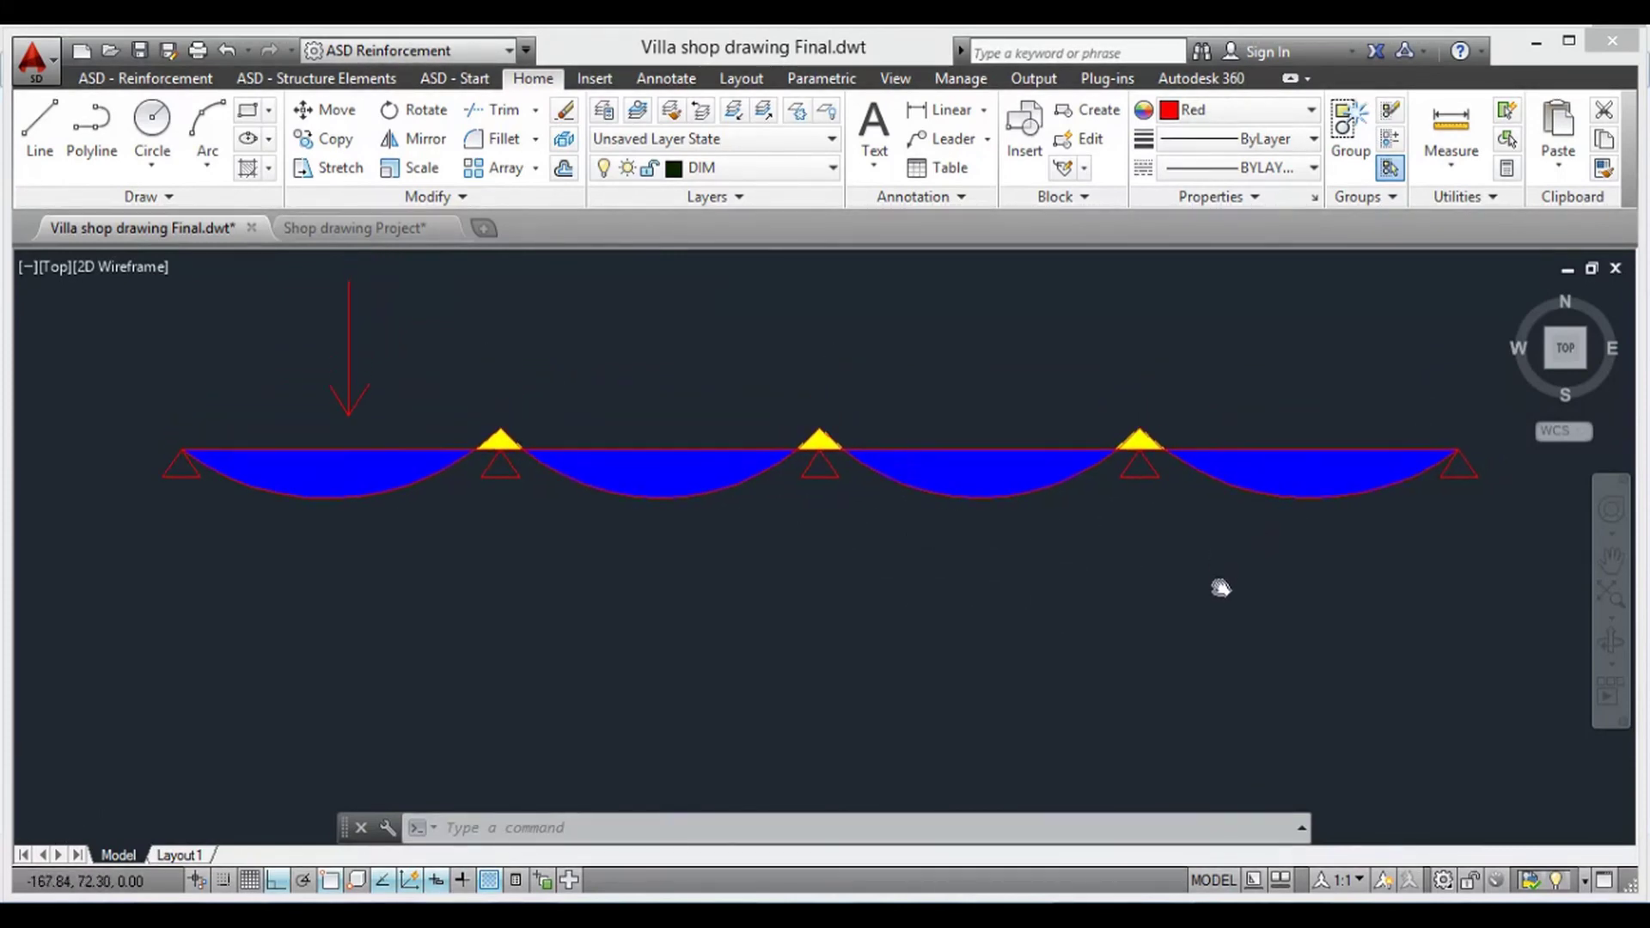
pyautogui.scroll(2, 1143, 456)
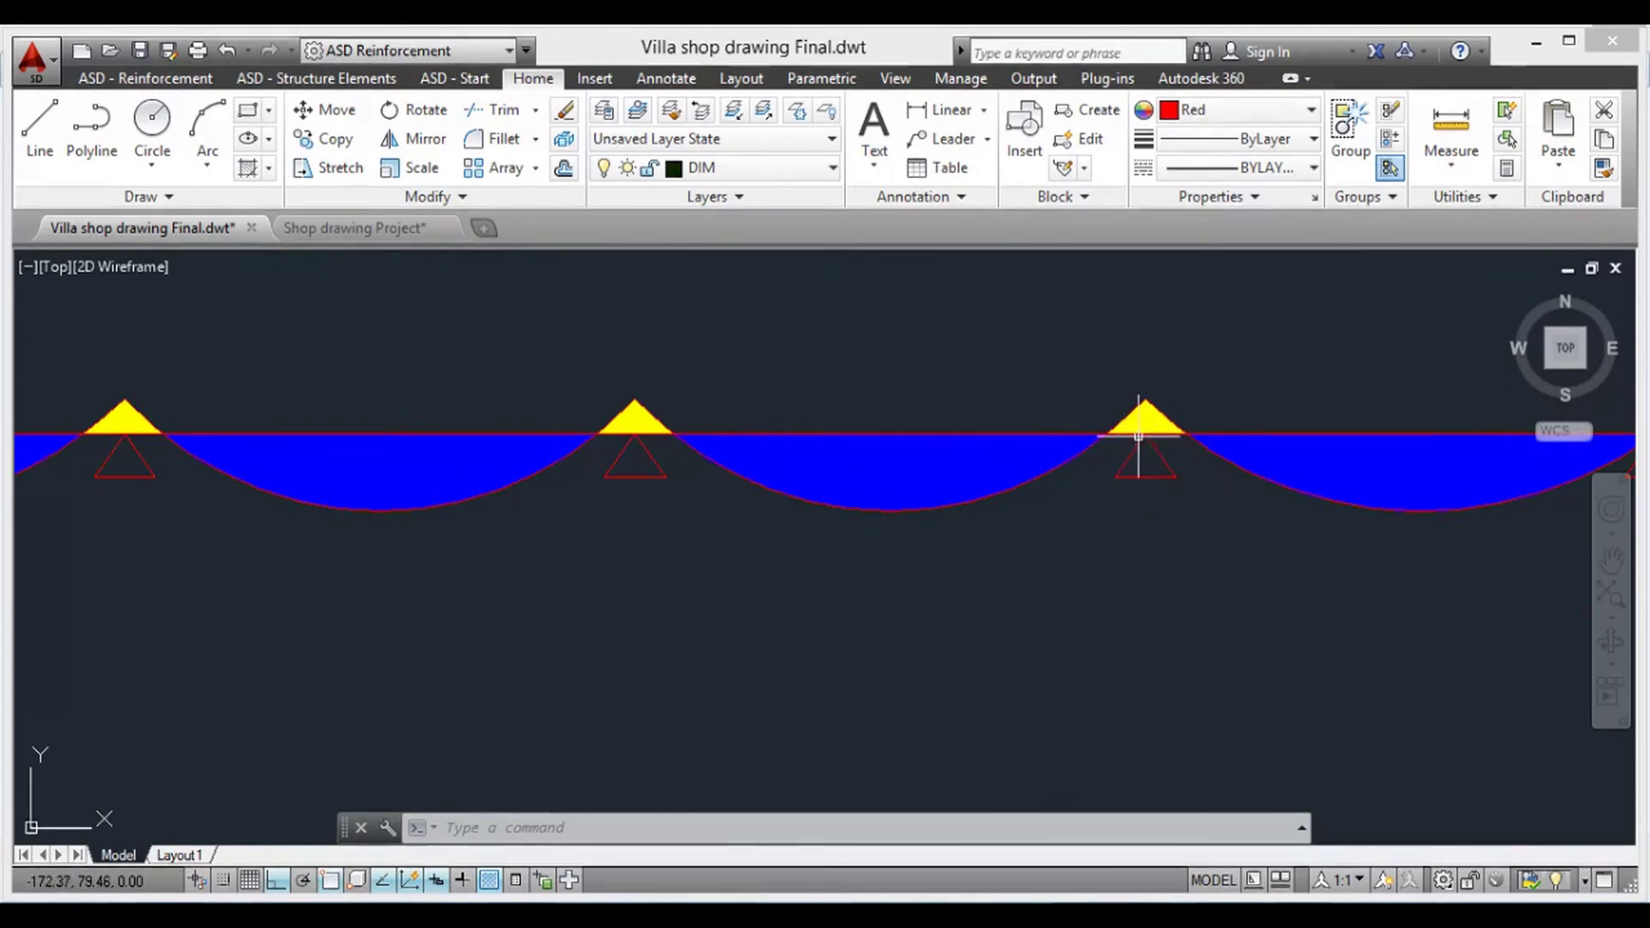
pyautogui.scroll(-2, 1136, 532)
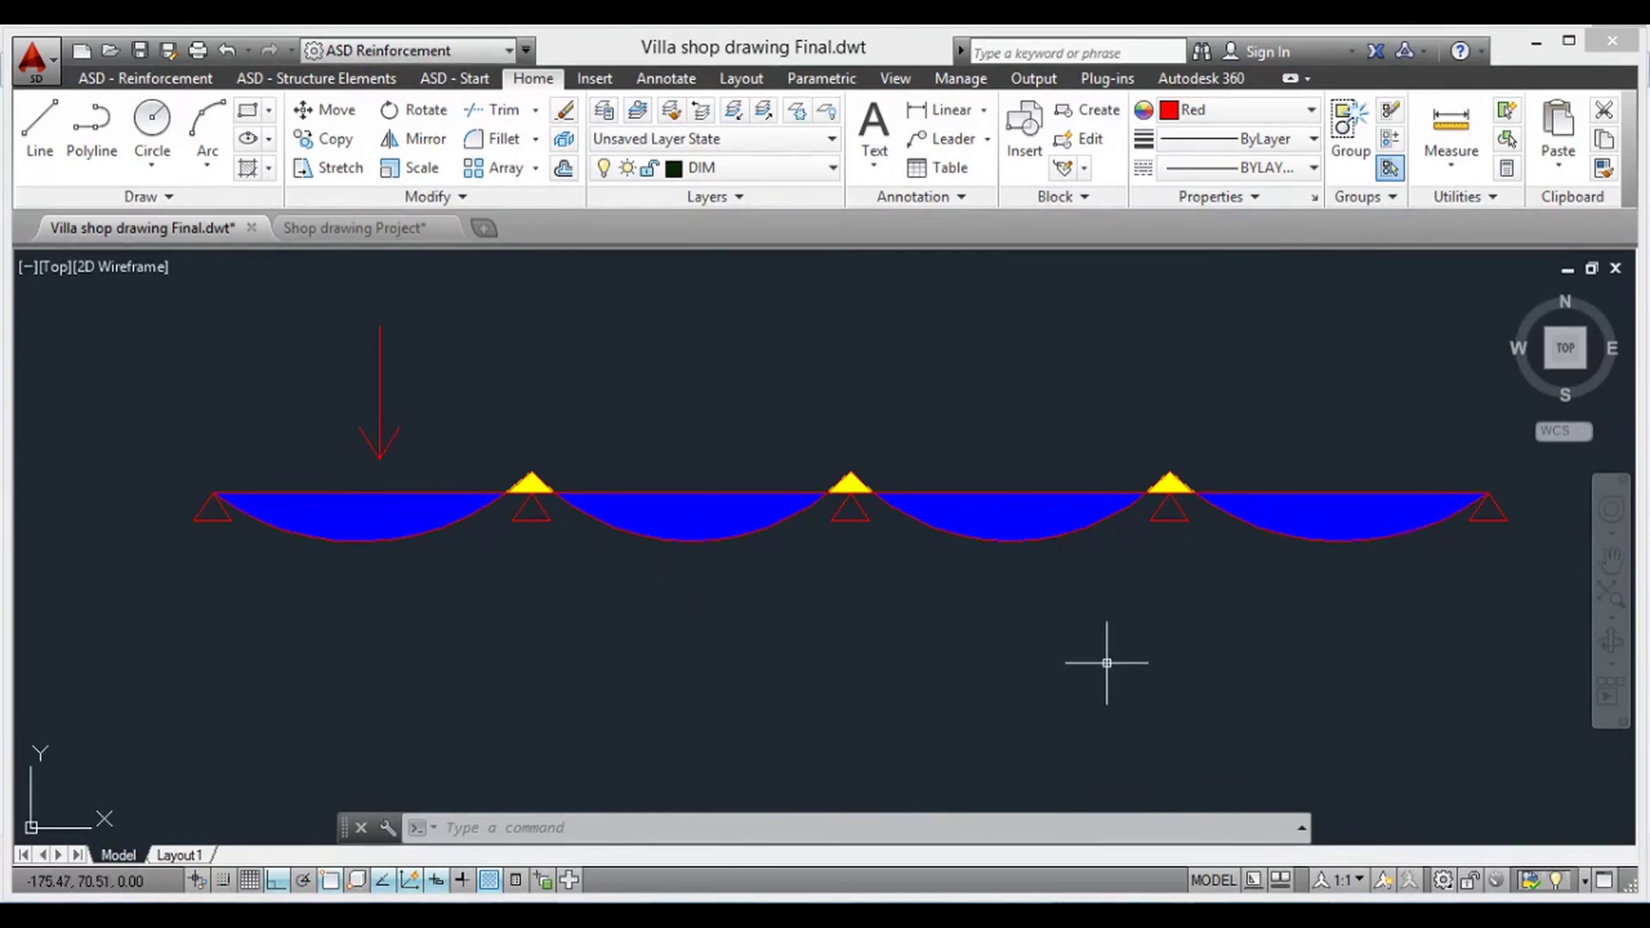
pyautogui.moveTo(1105, 663); pyautogui.dragTo(1060, 661, button='middle')
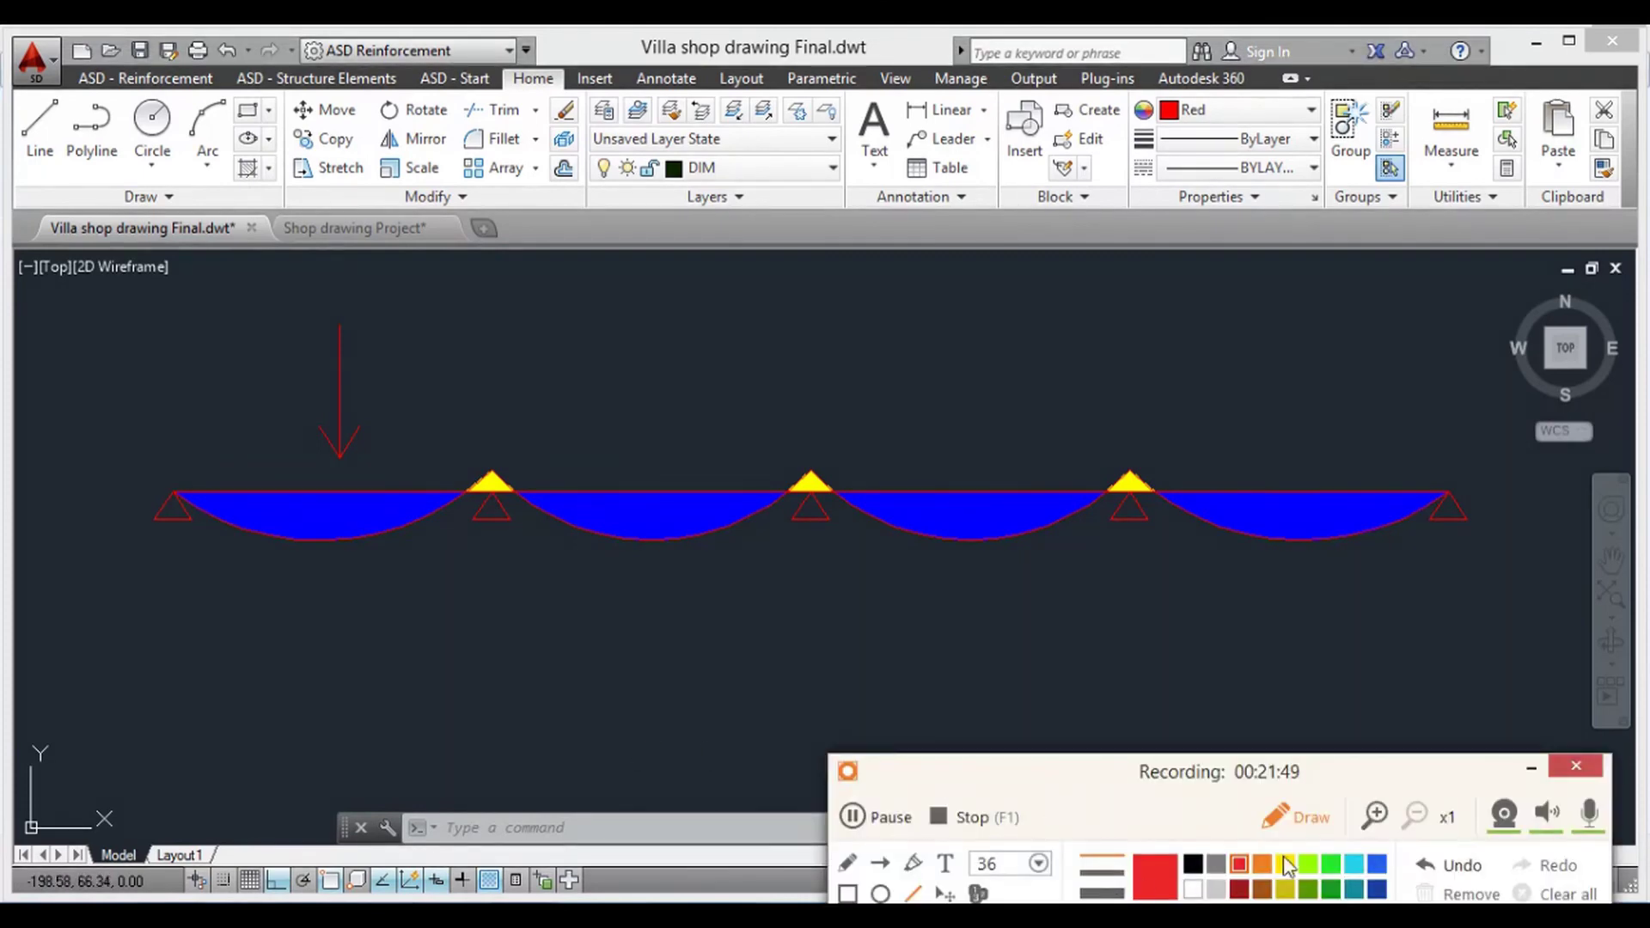
# - Sketch two cyan bottom-bar lines below the diagram, overlapping in the third span, and undo both lines
pyautogui.click(1352, 865)
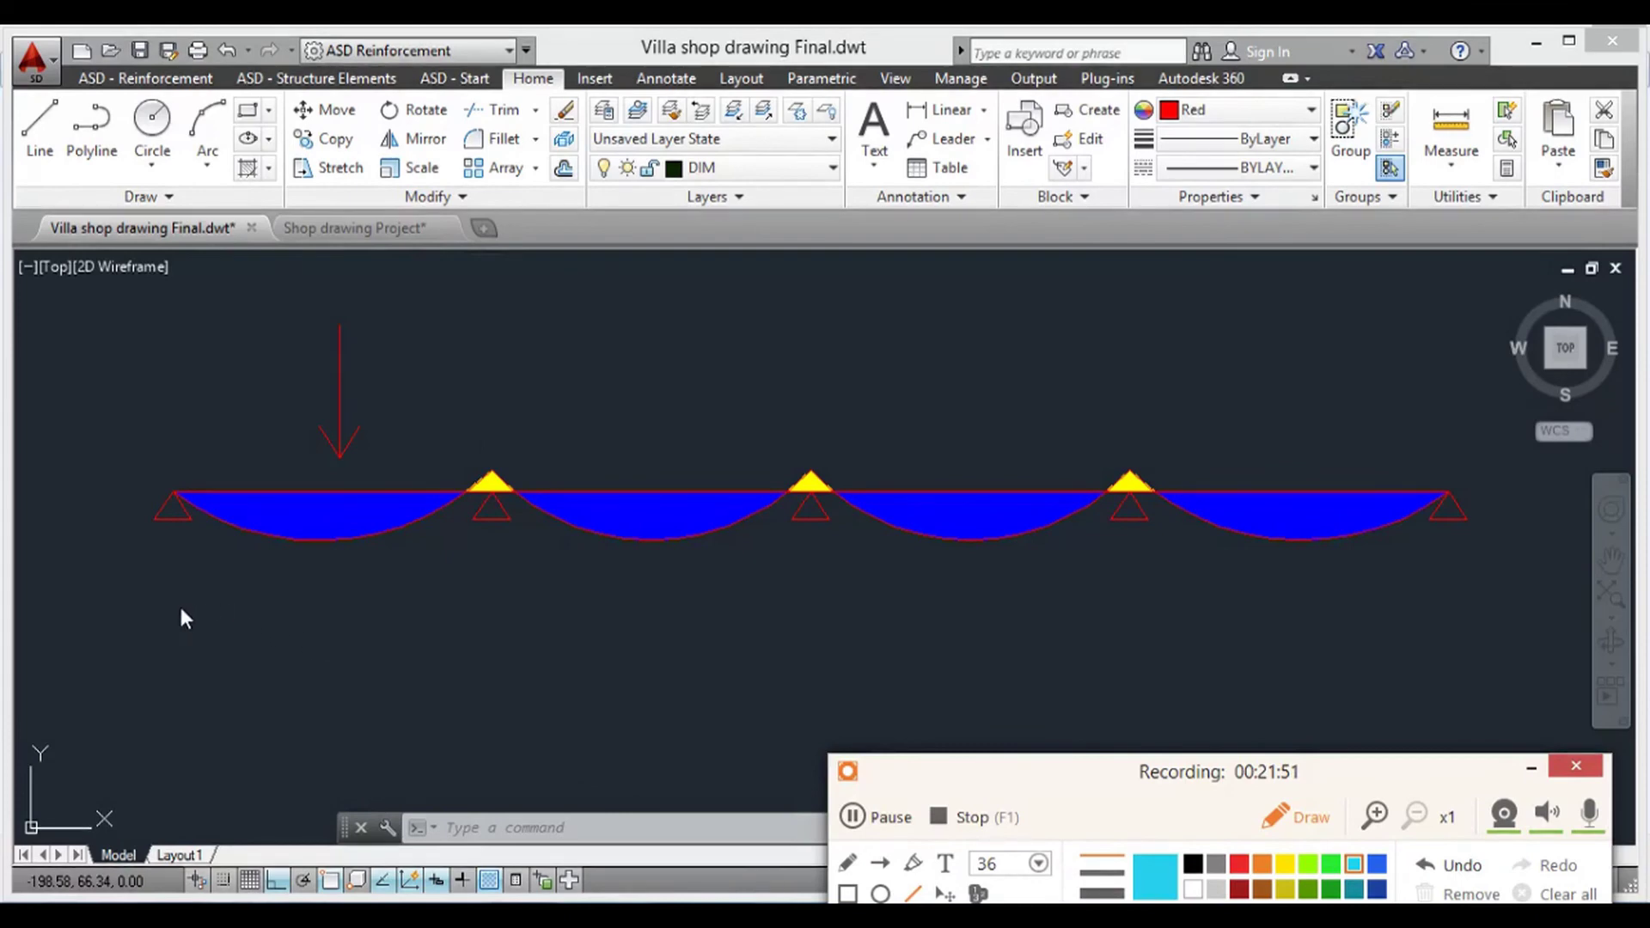
pyautogui.moveTo(162, 604); pyautogui.dragTo(997, 605)
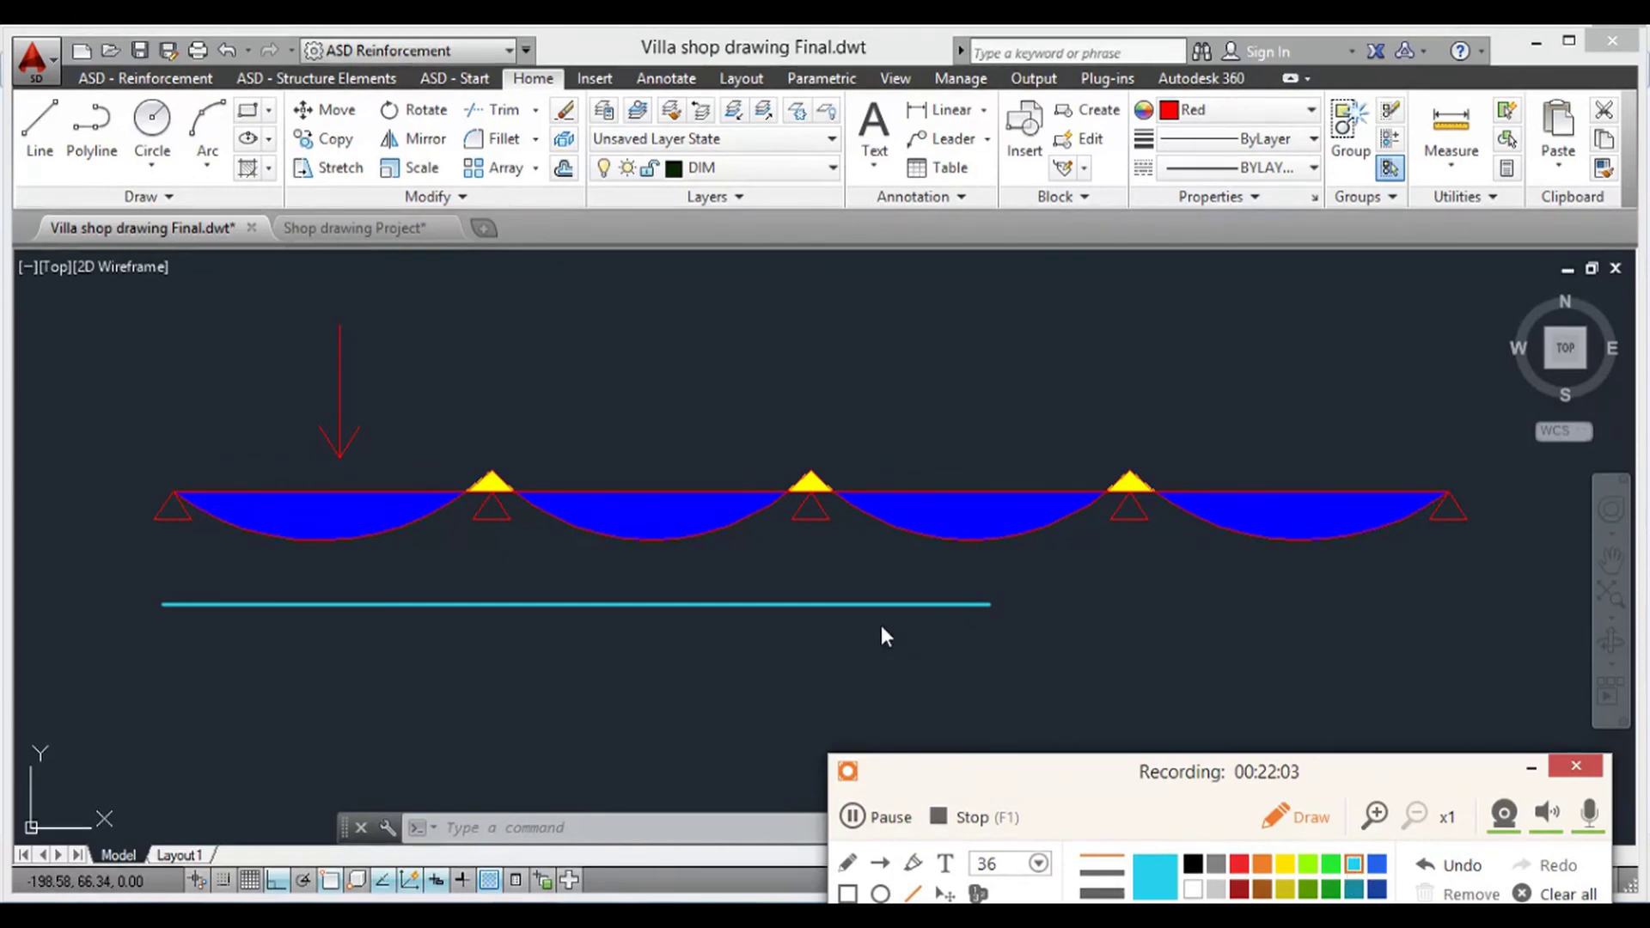
pyautogui.moveTo(878, 623); pyautogui.dragTo(1464, 623)
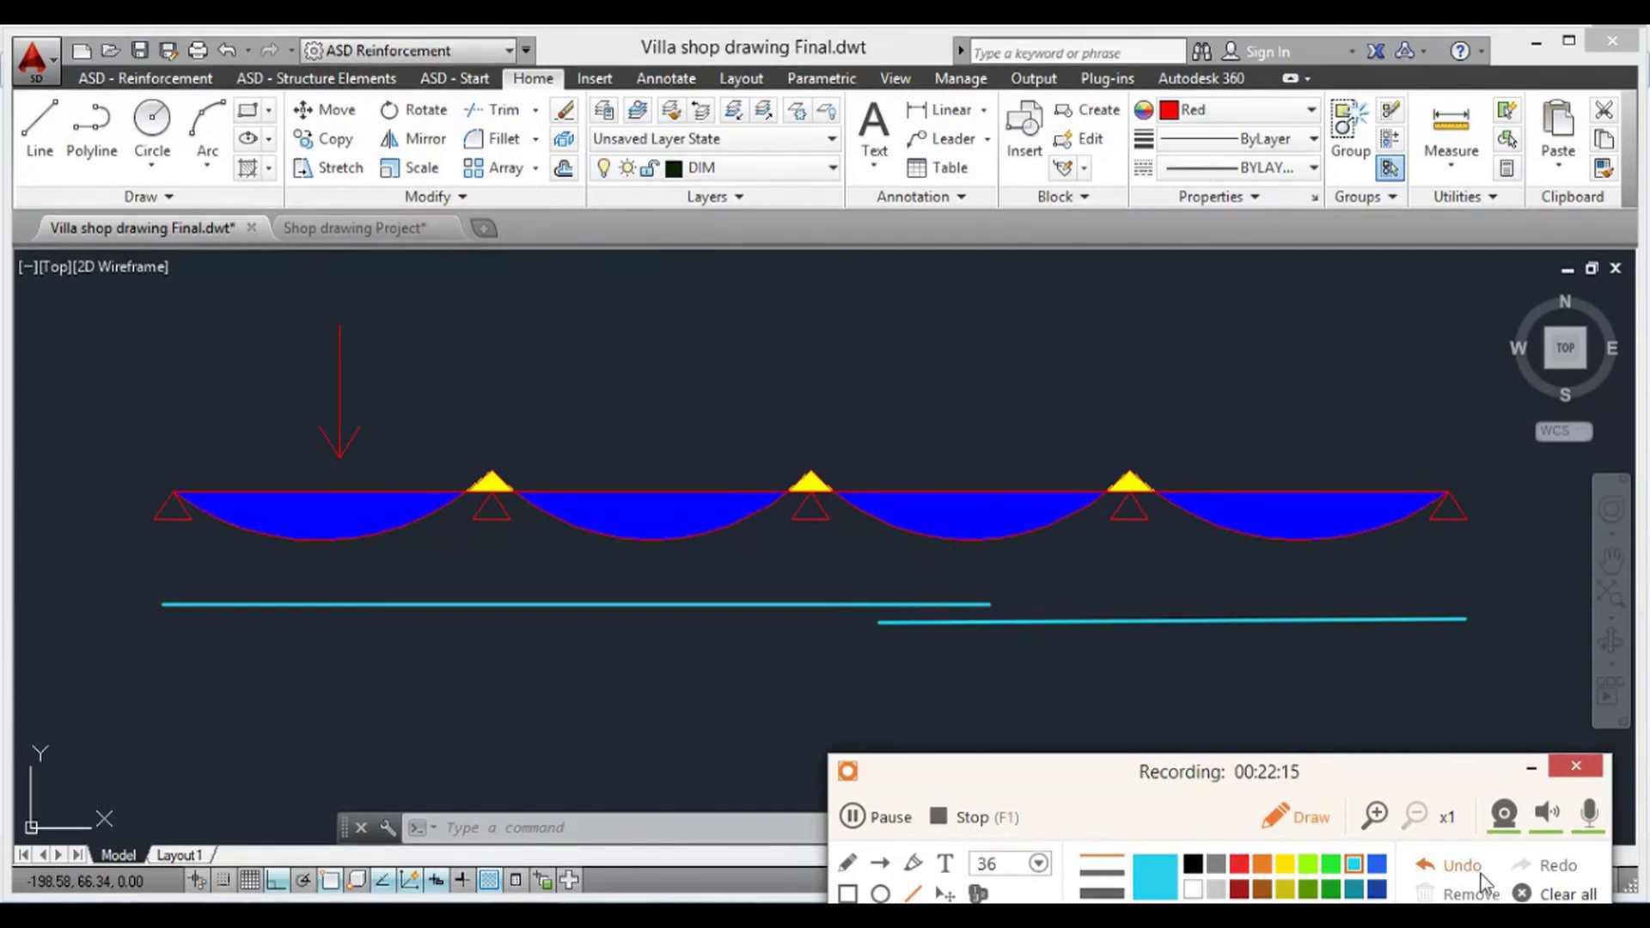
pyautogui.click(1451, 866)
pyautogui.click(1431, 862)
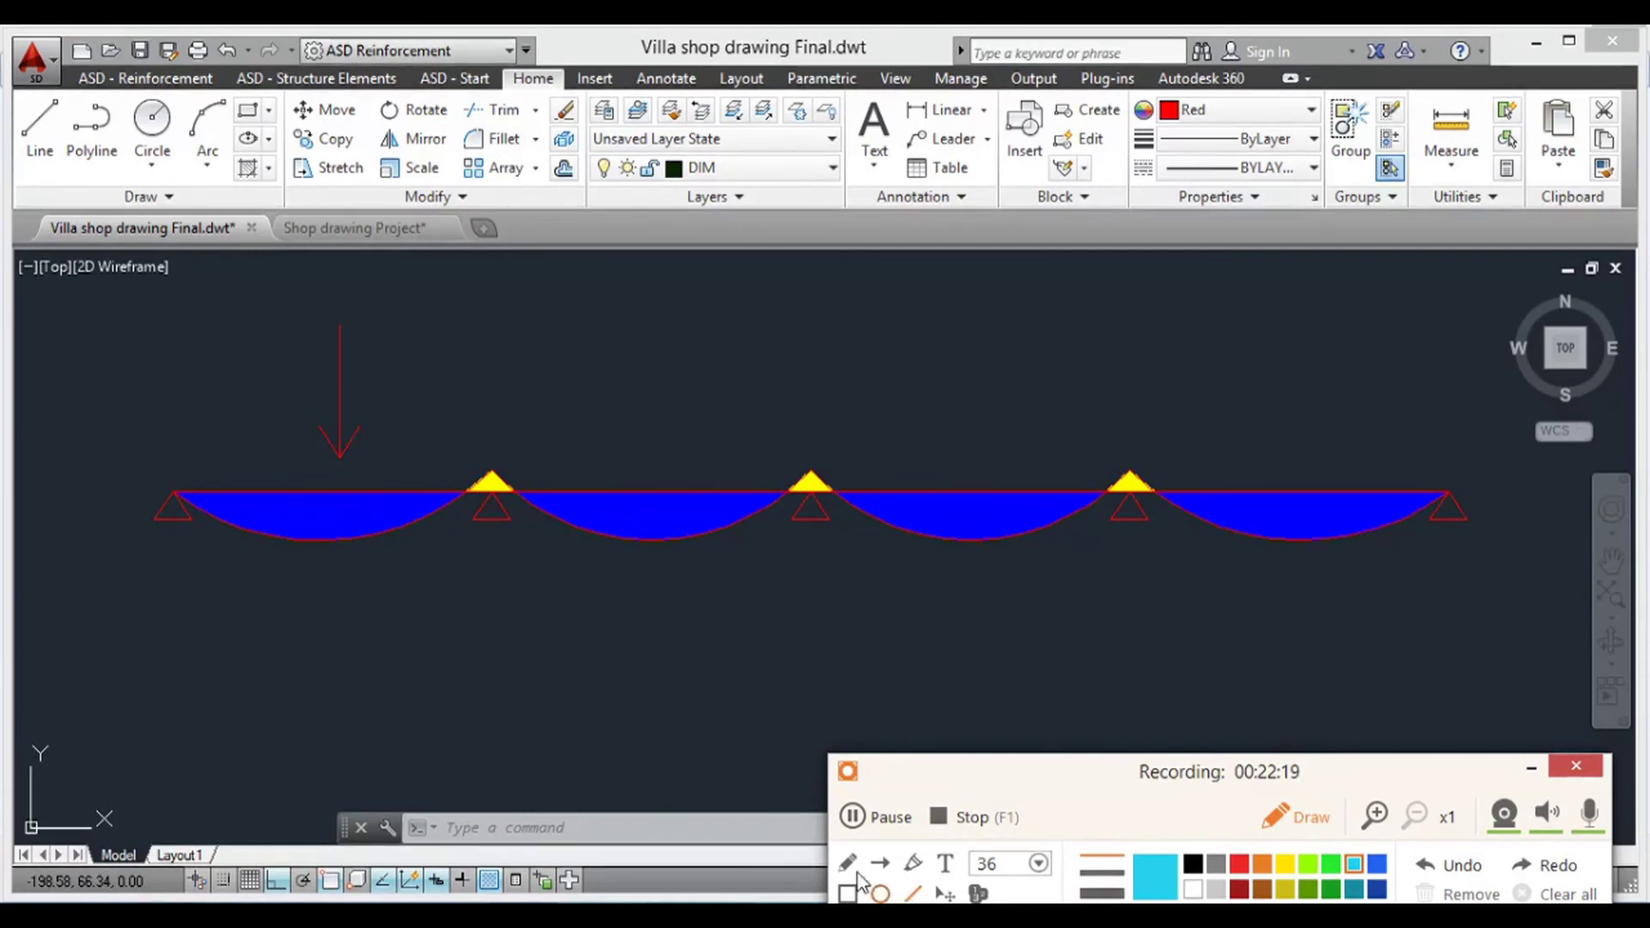
# - Draw two cyan bottom-bar lines below the downward-load diagram, one from each end support, overlapping at the middle support
pyautogui.moveTo(150, 599); pyautogui.dragTo(822, 595)
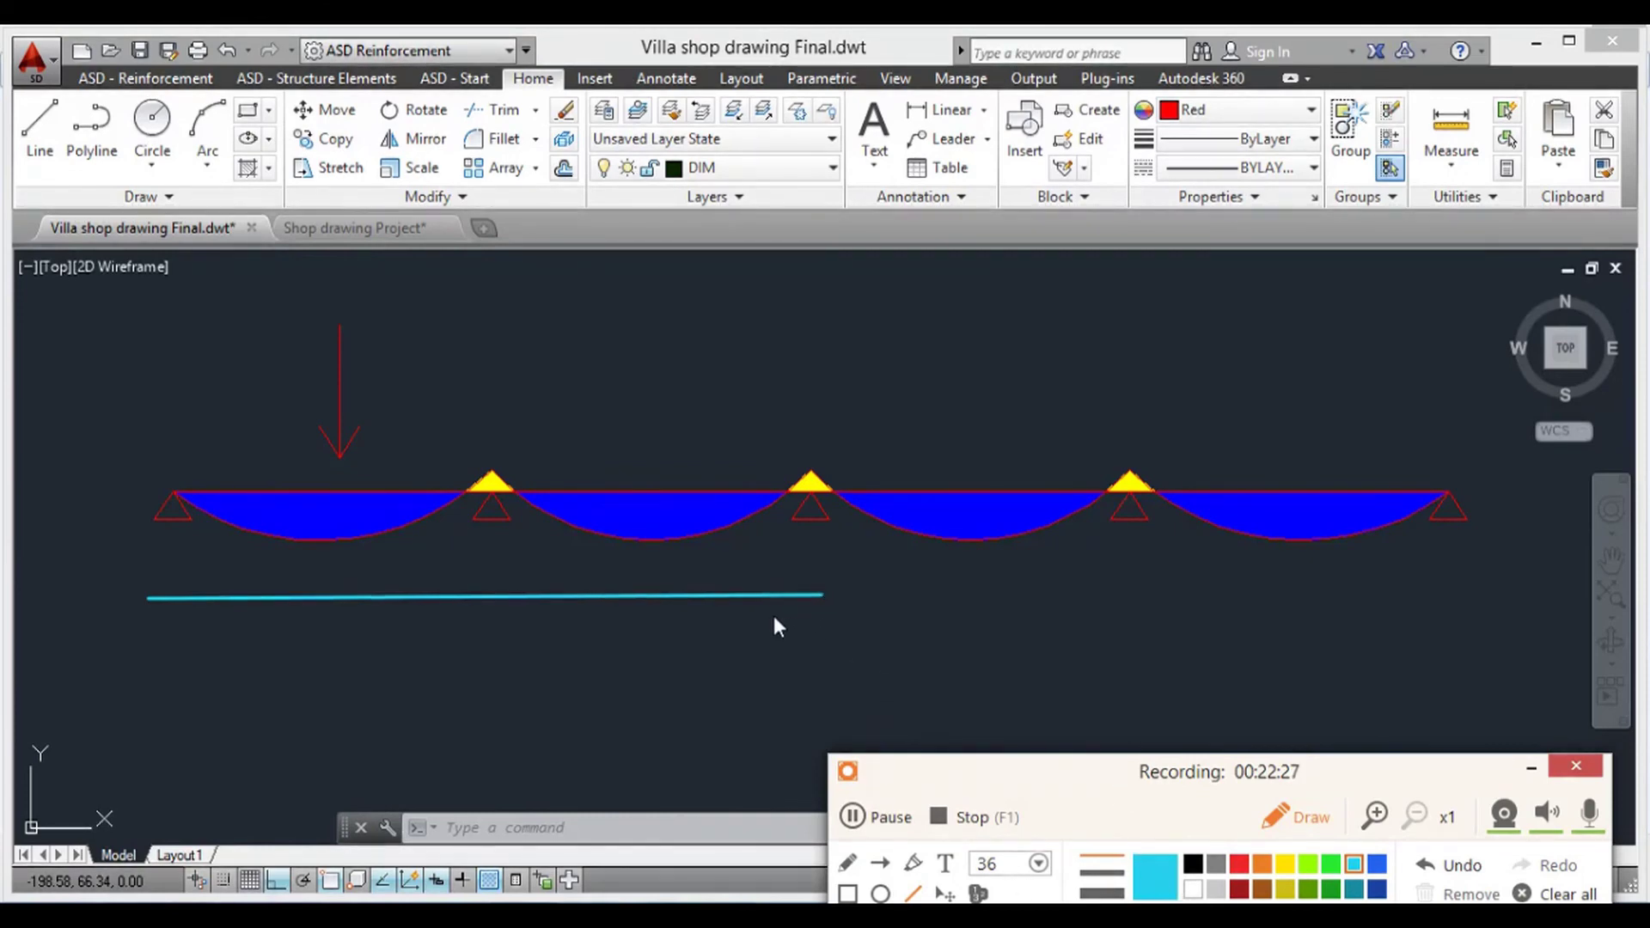
pyautogui.moveTo(765, 610); pyautogui.dragTo(1465, 606)
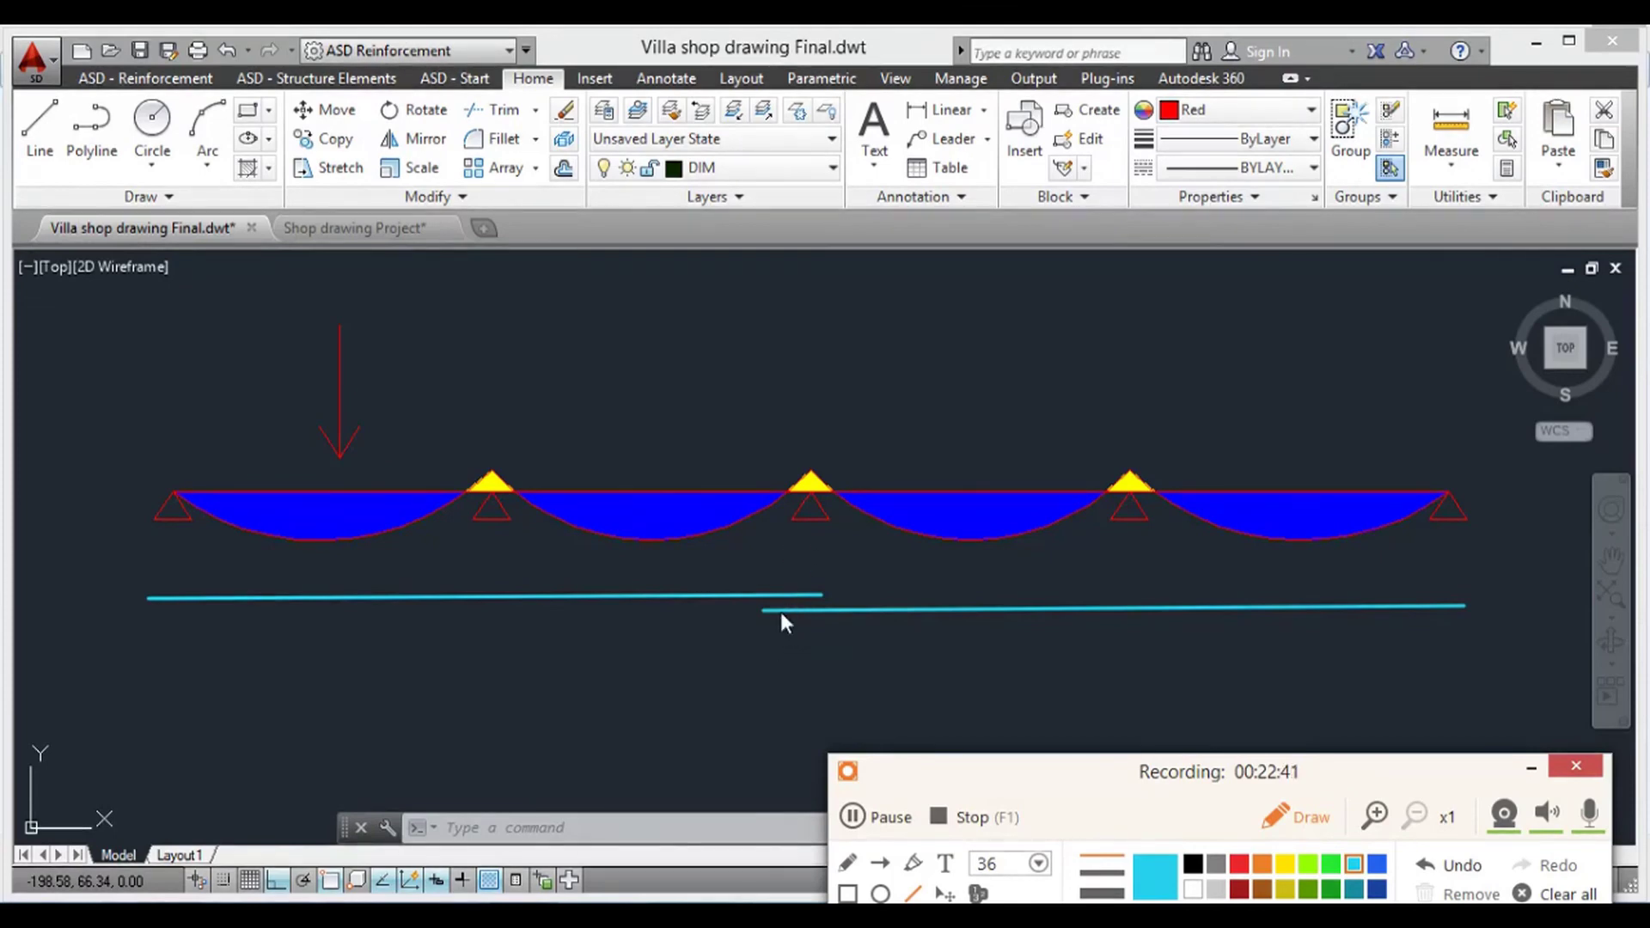
# - Add the cyan text annotation "Top reinforcement ----> middle span" above the downward-load diagram
pyautogui.click(953, 869)
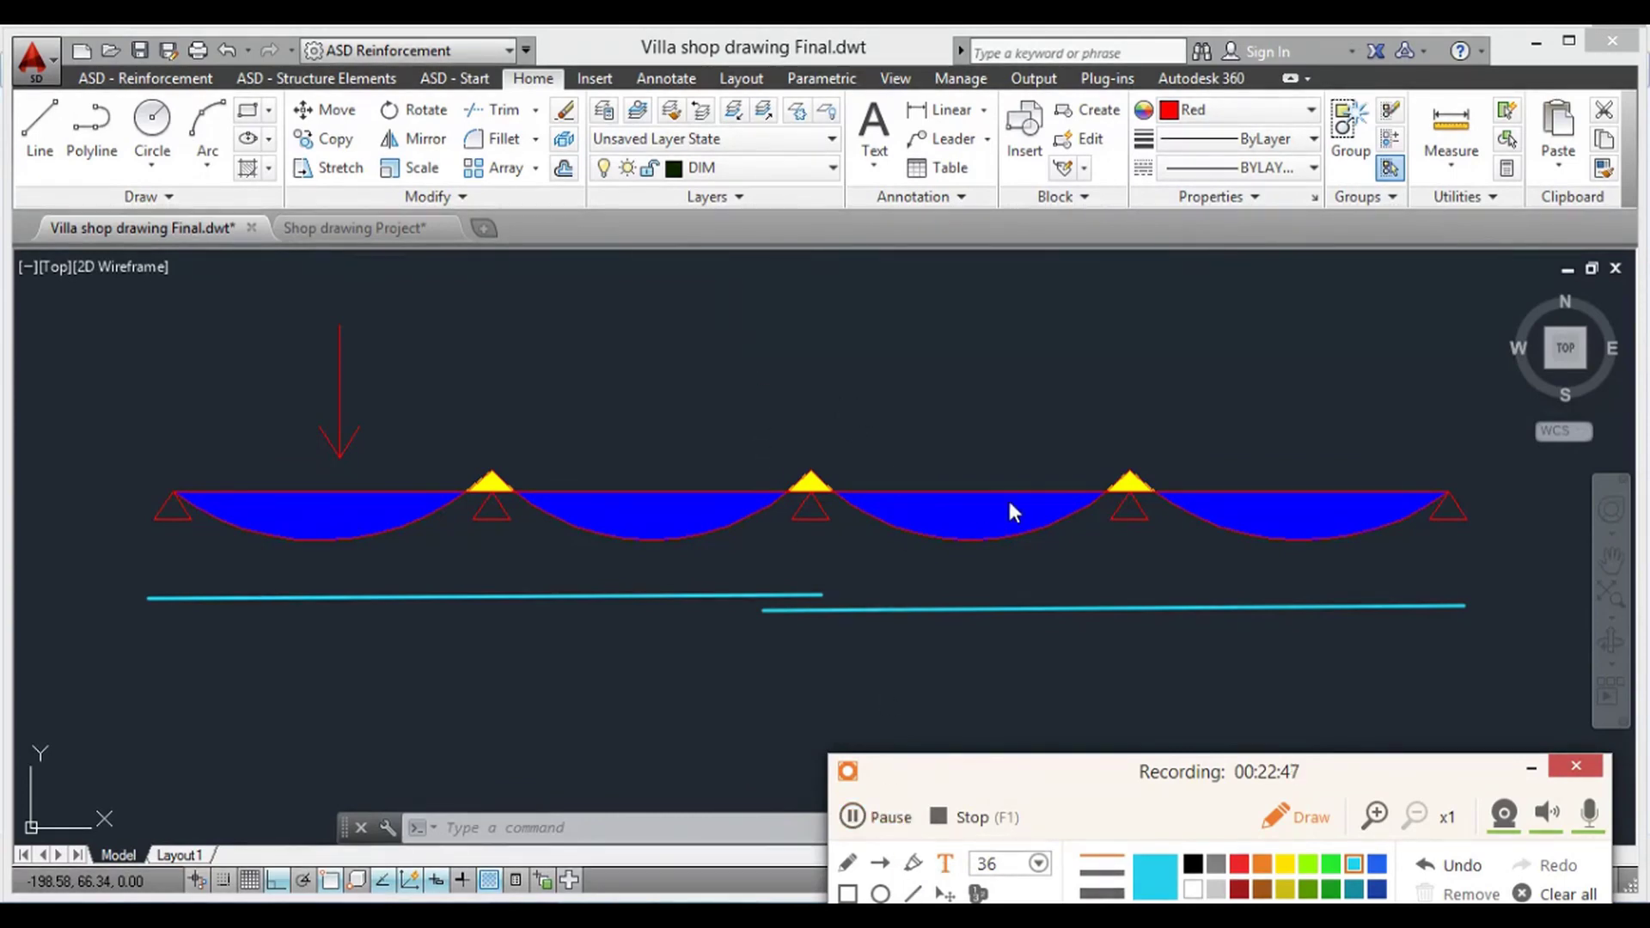
pyautogui.write('Top ')
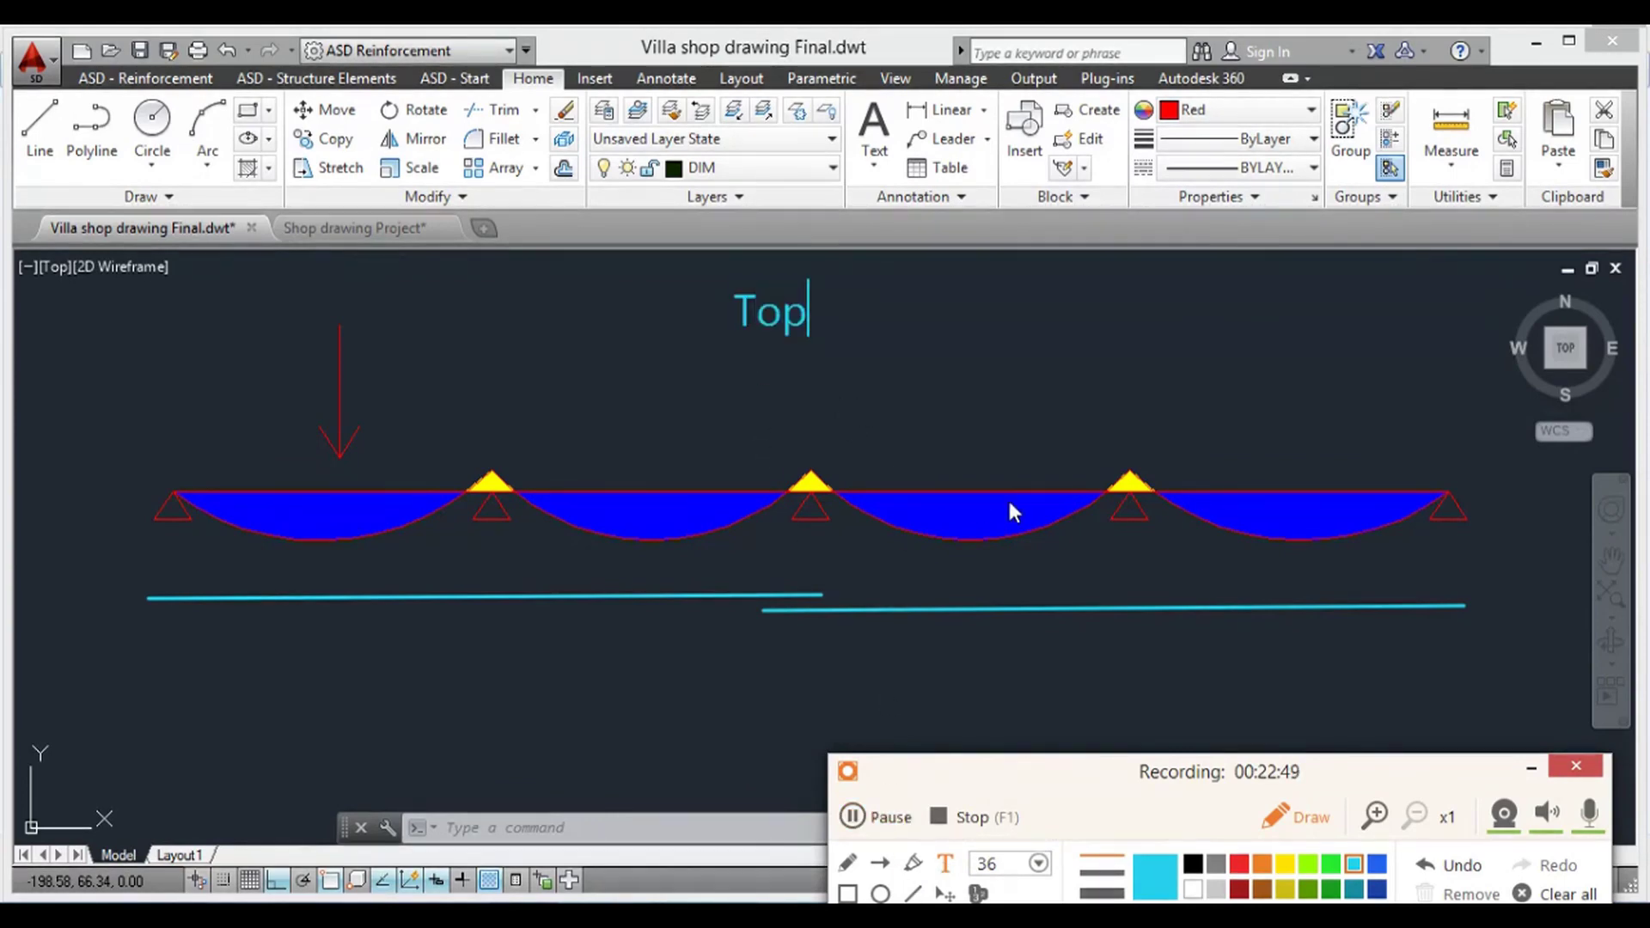
pyautogui.write('reinfo')
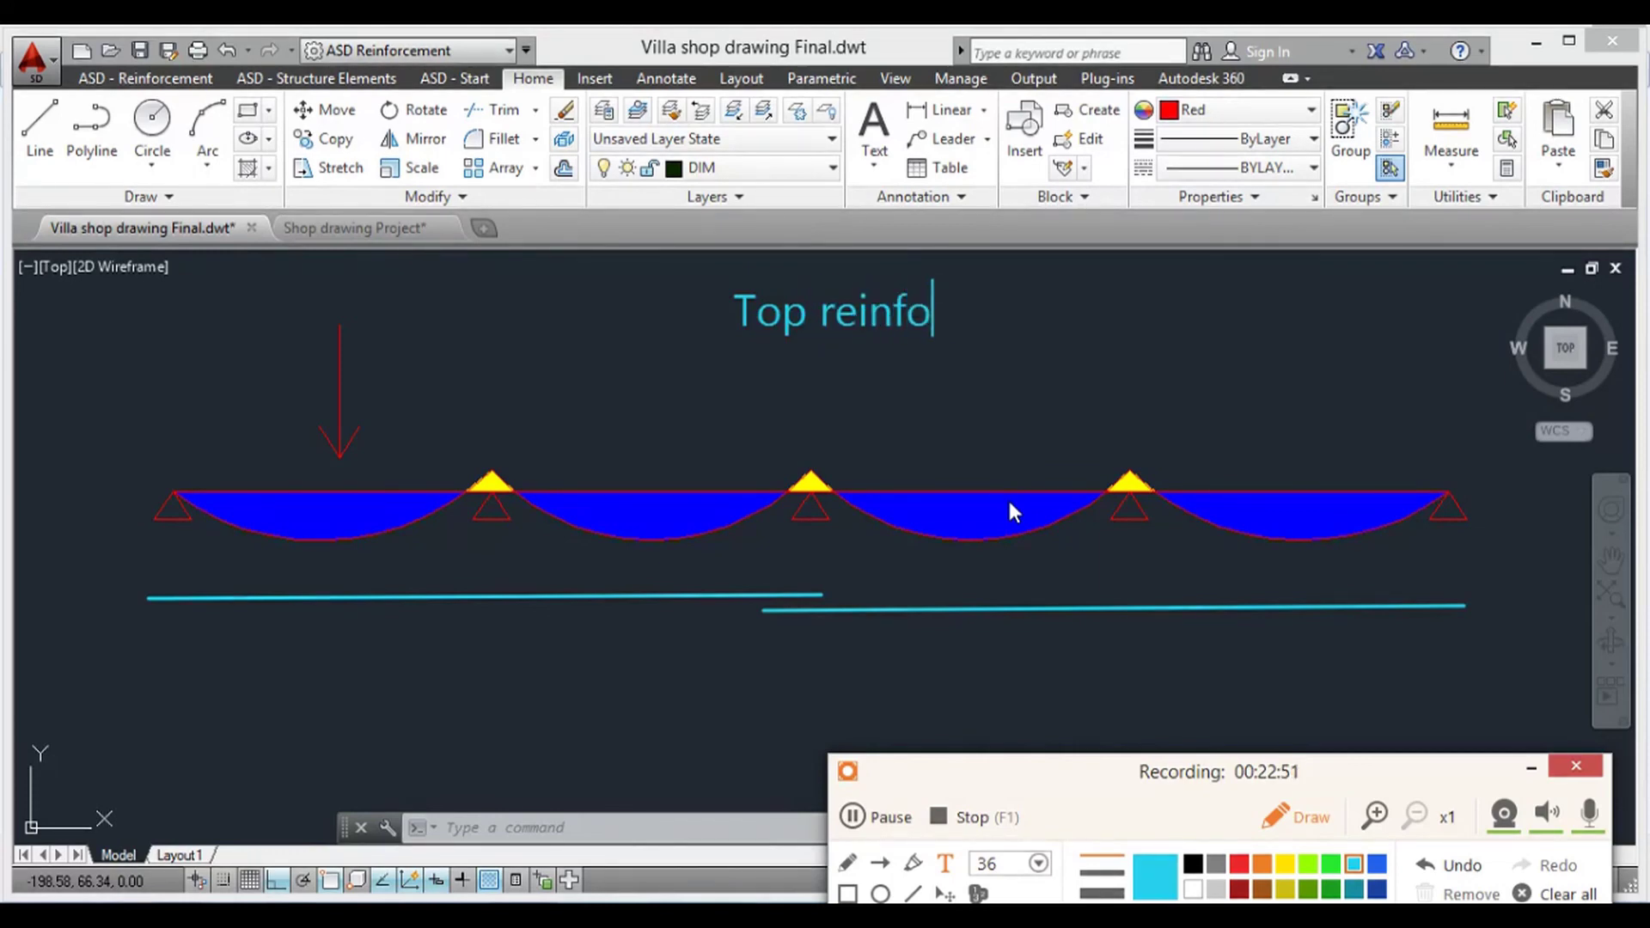
pyautogui.write('rcemen')
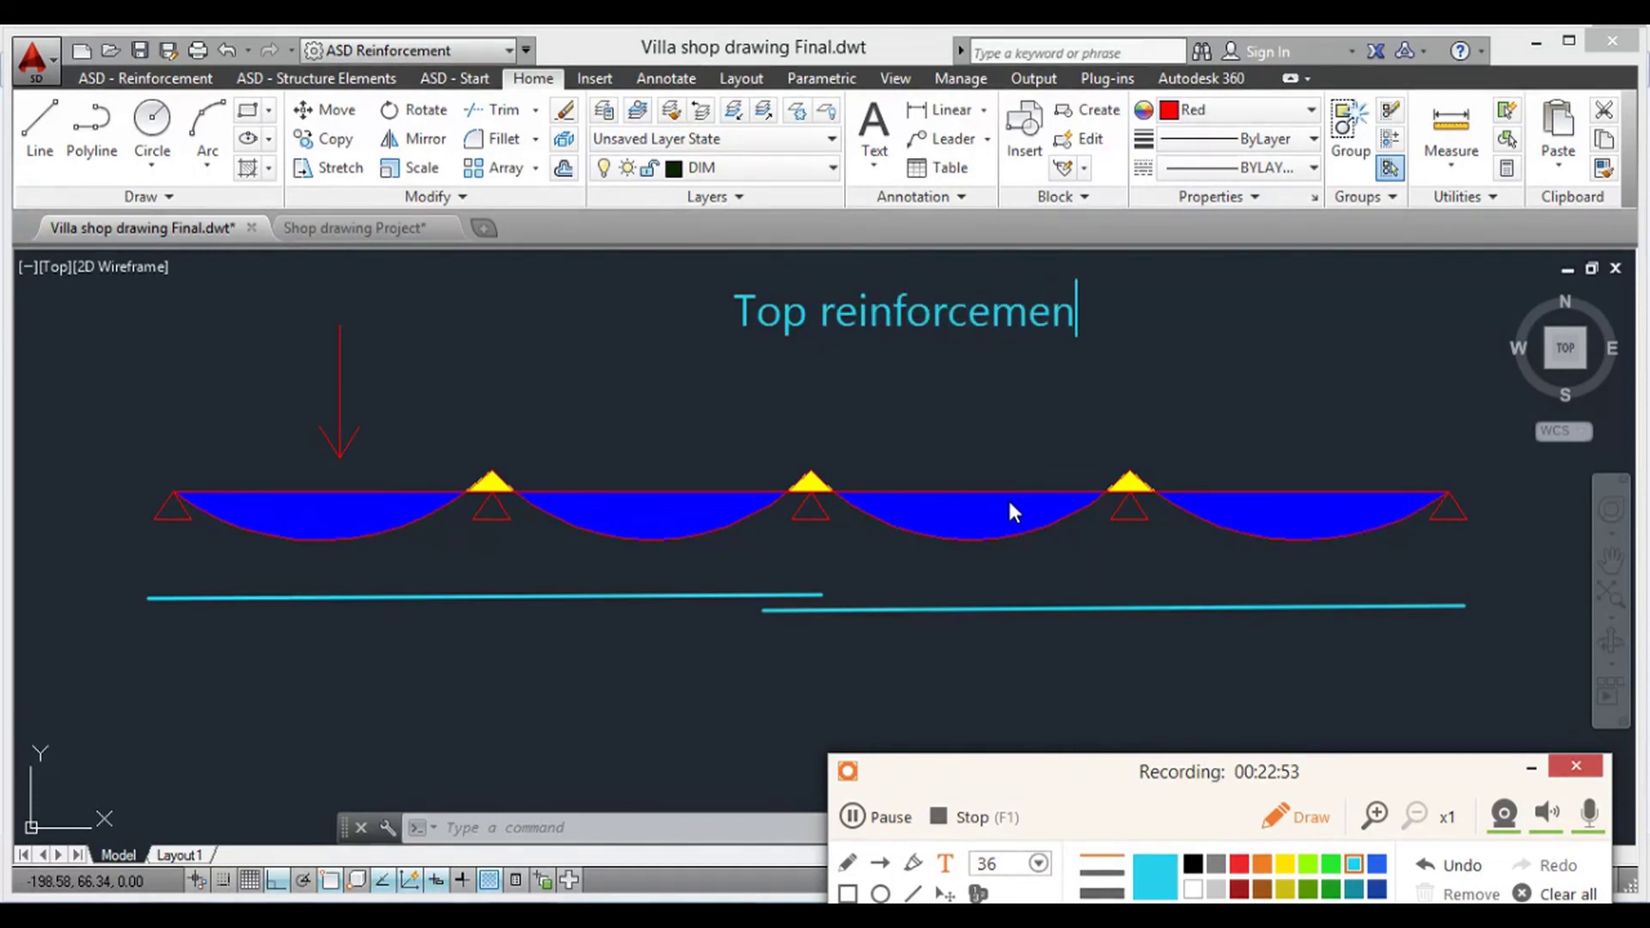
pyautogui.write('t ---->')
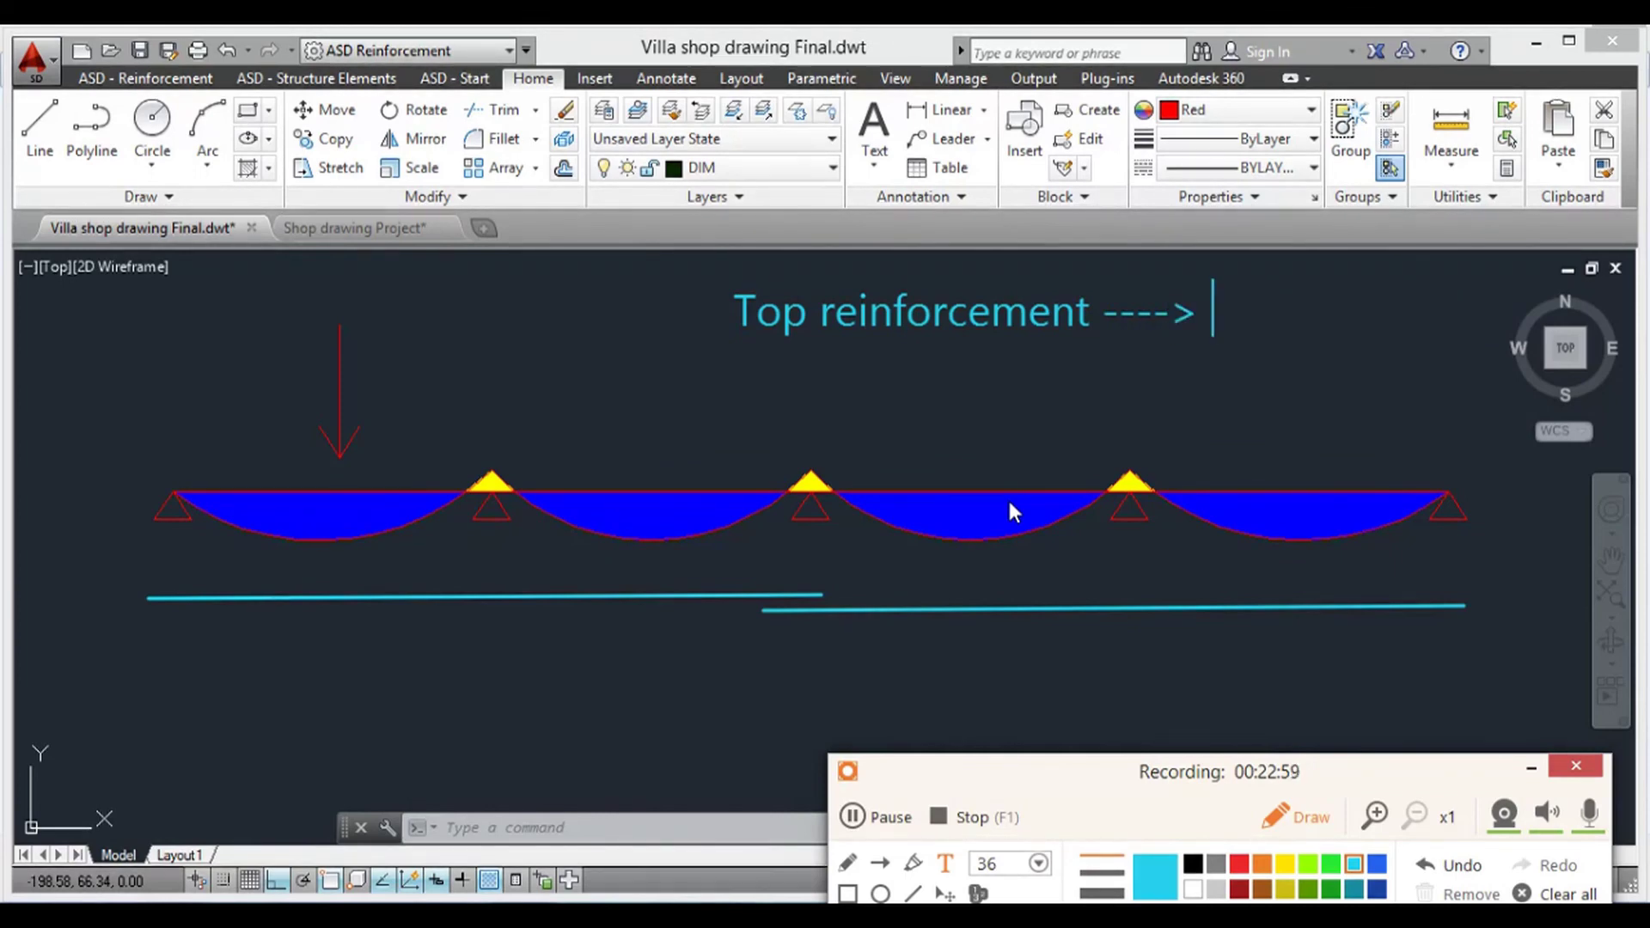
pyautogui.write('midd')
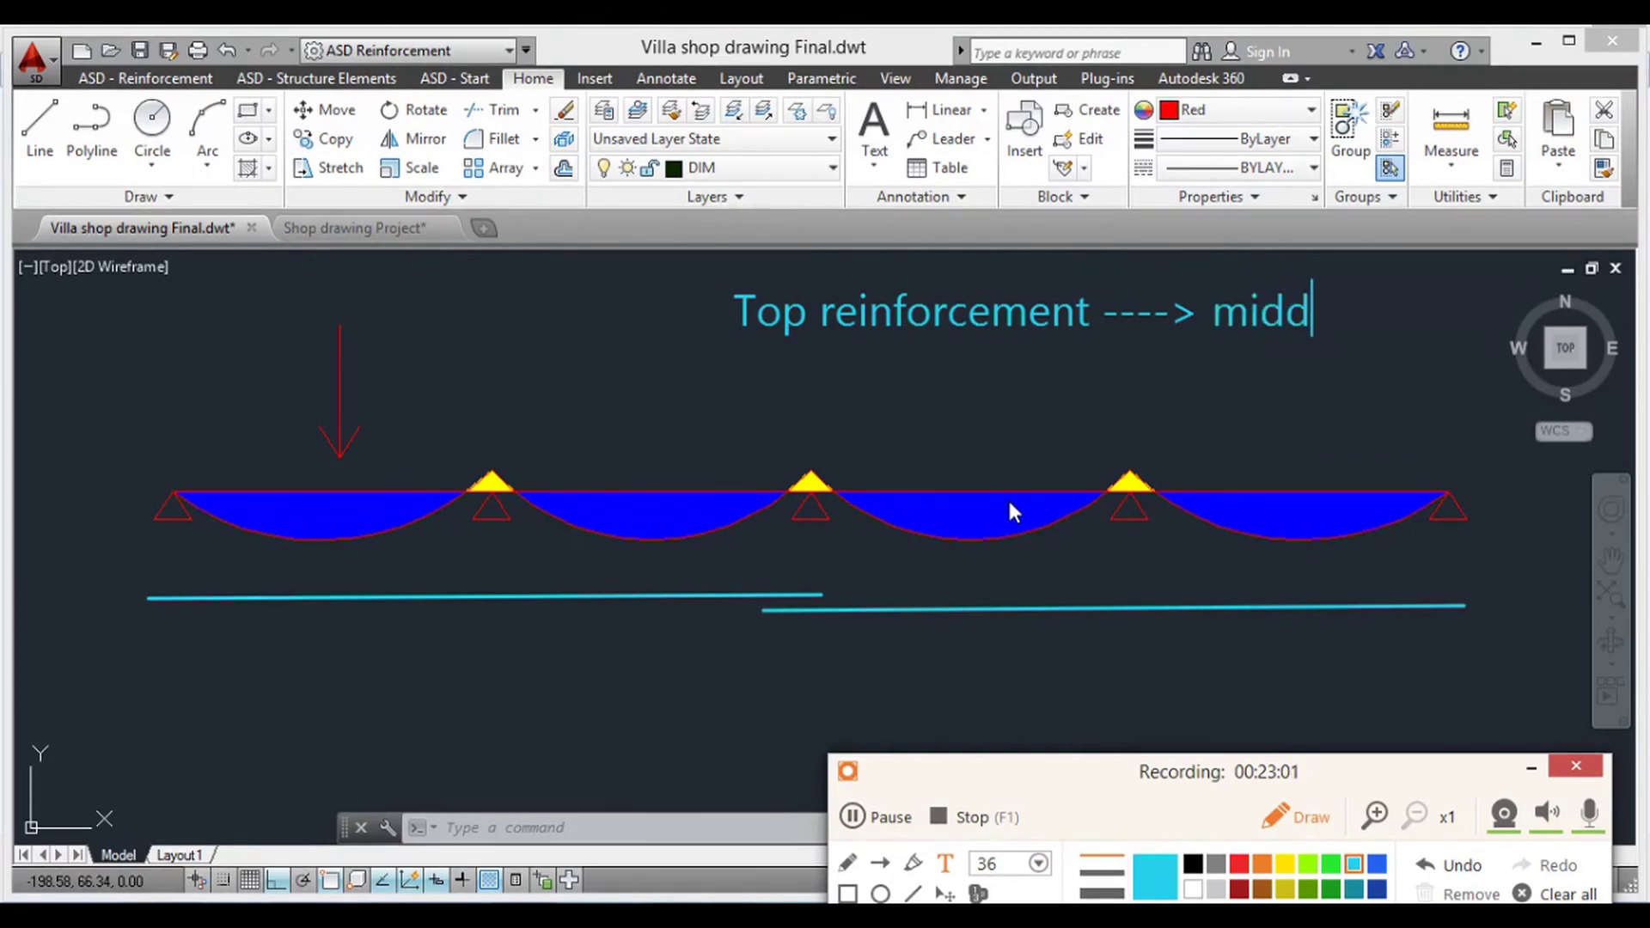
pyautogui.write('le span')
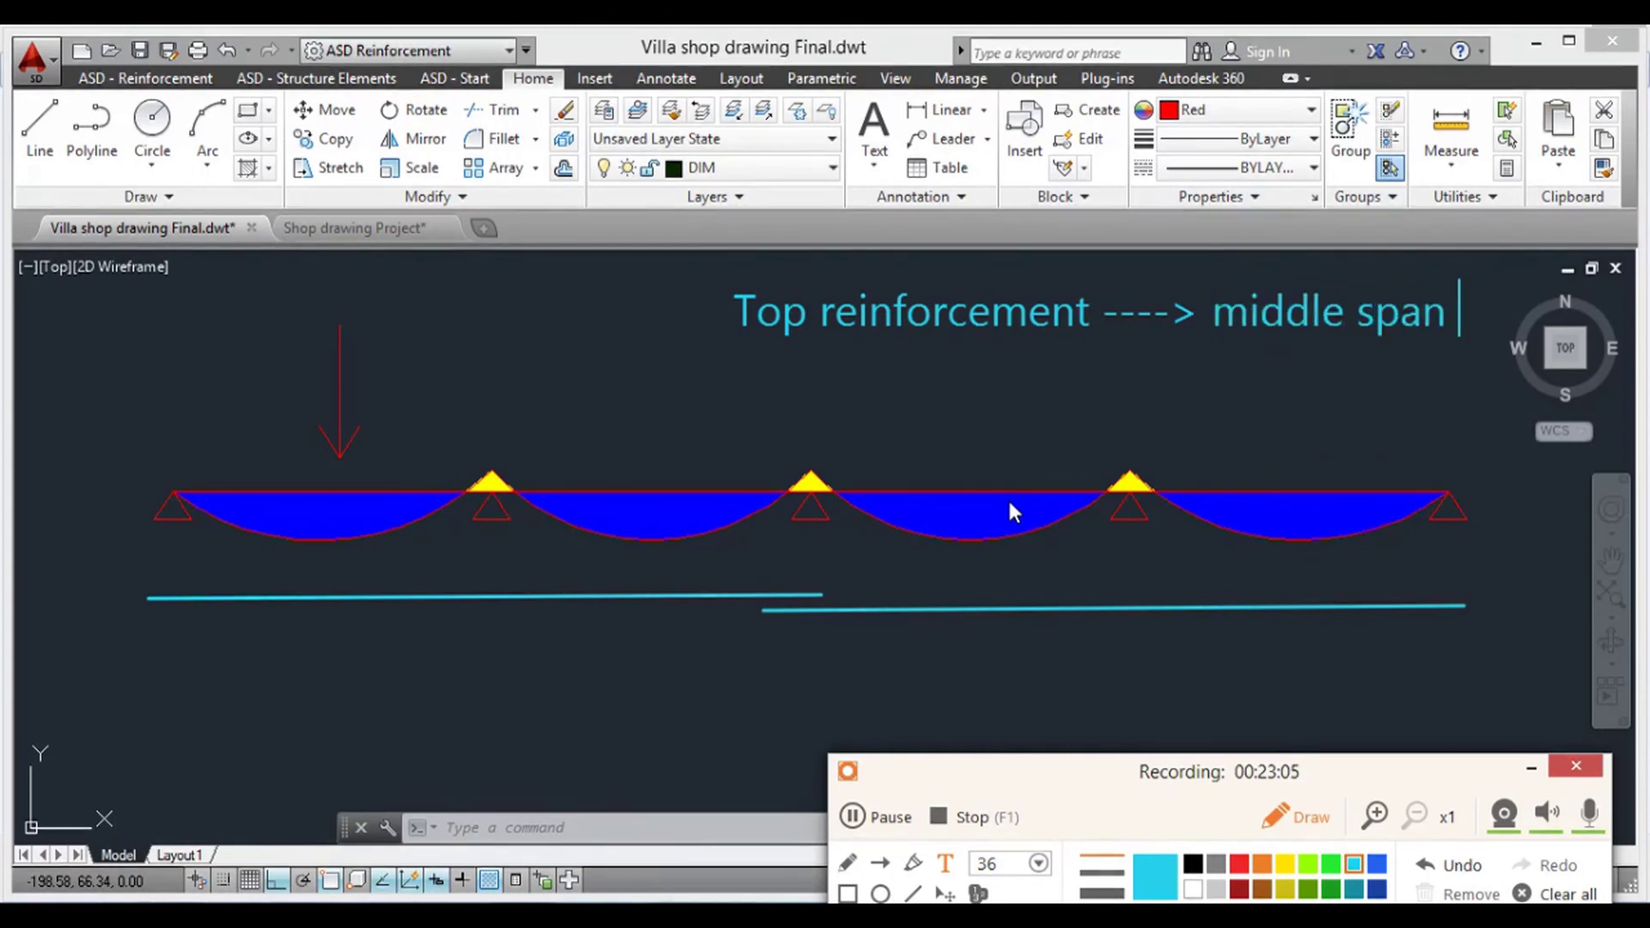
# - Add a second text line reading "Bottom reinforcement ----> Support" and minimize the annotation toolbar
pyautogui.press('Return')
pyautogui.write('Bo')
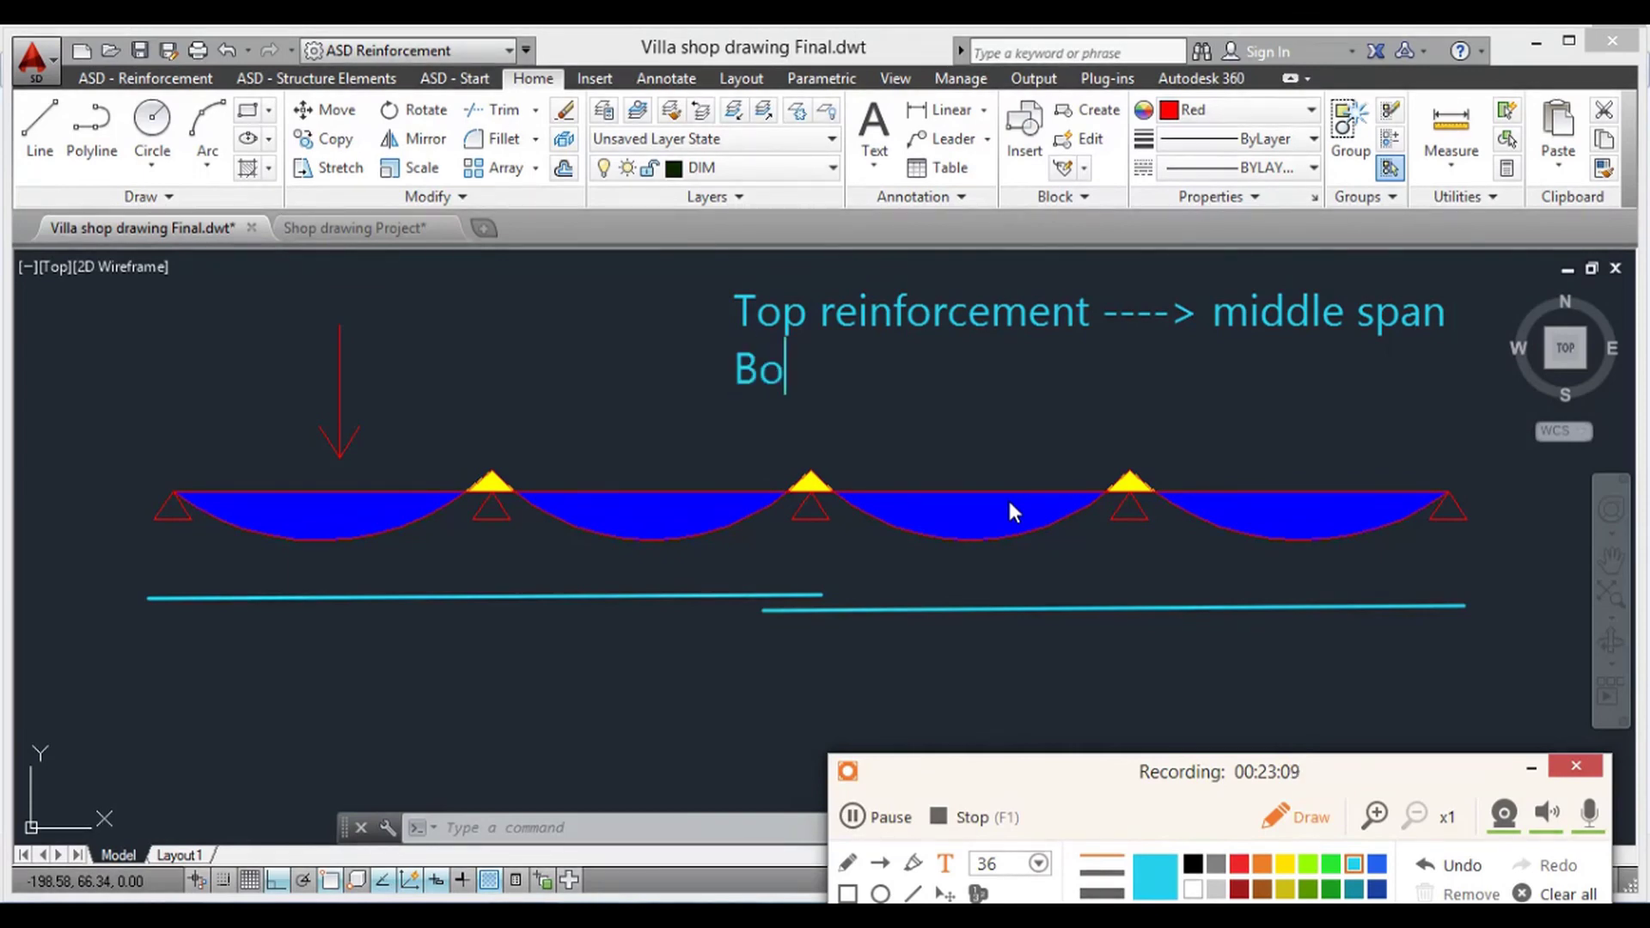
pyautogui.write('ttom reinf')
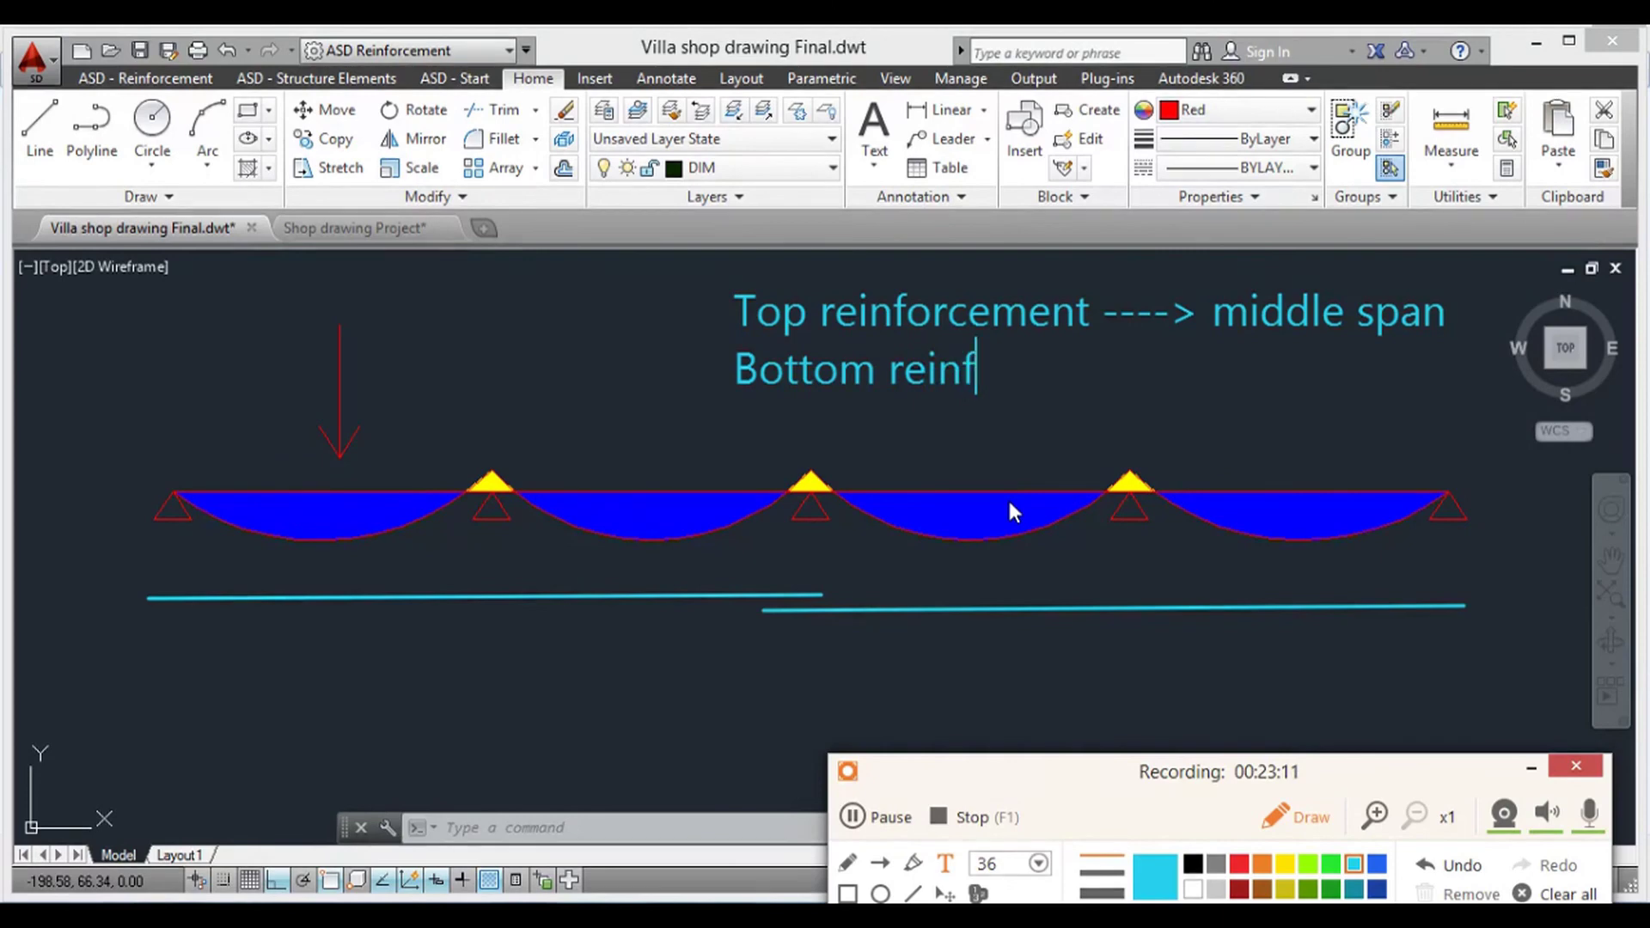
pyautogui.write('orcement')
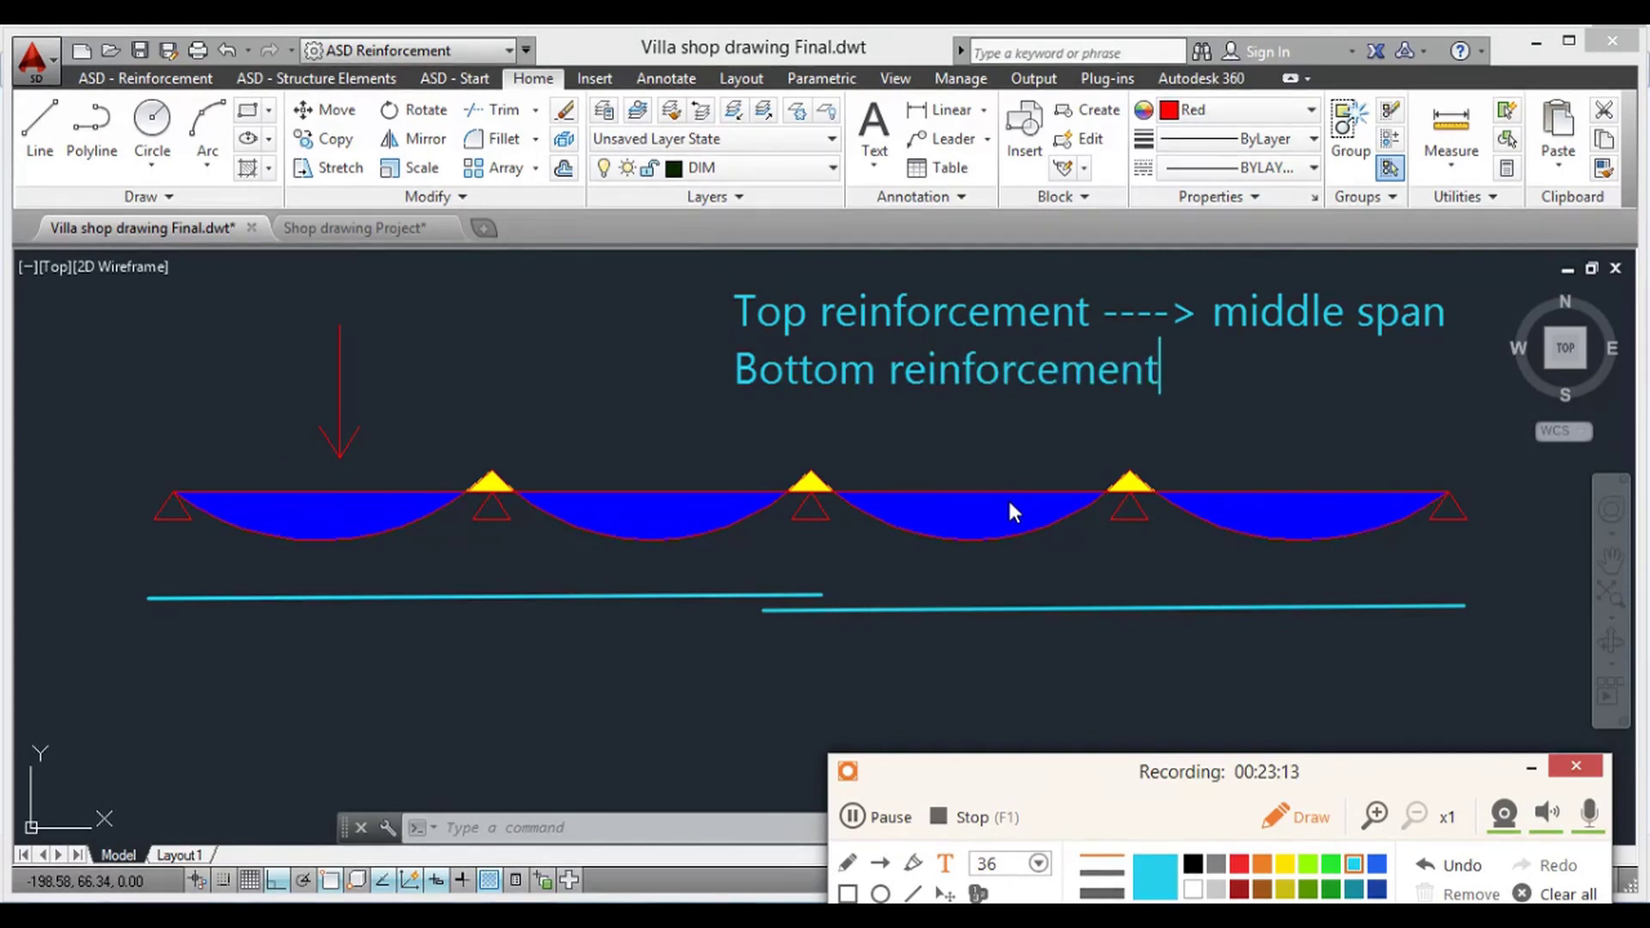
pyautogui.write(' ---->SUpp')
pyautogui.press('BackSpace')
pyautogui.press('BackSpace')
pyautogui.press('BackSpace')
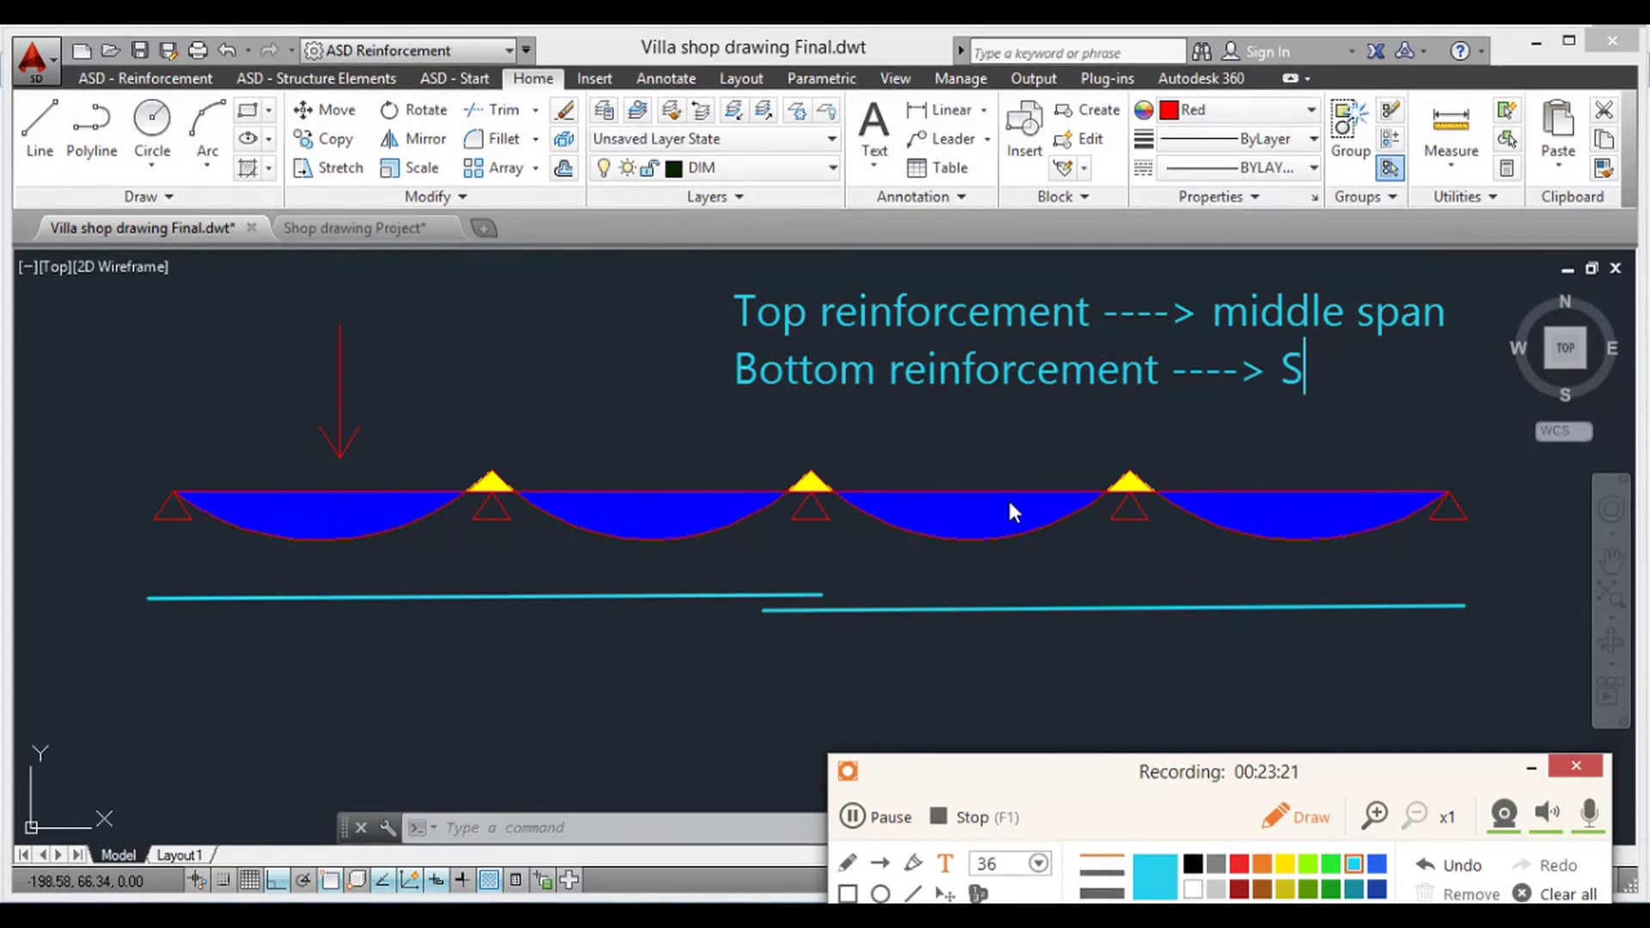
pyautogui.write('upport')
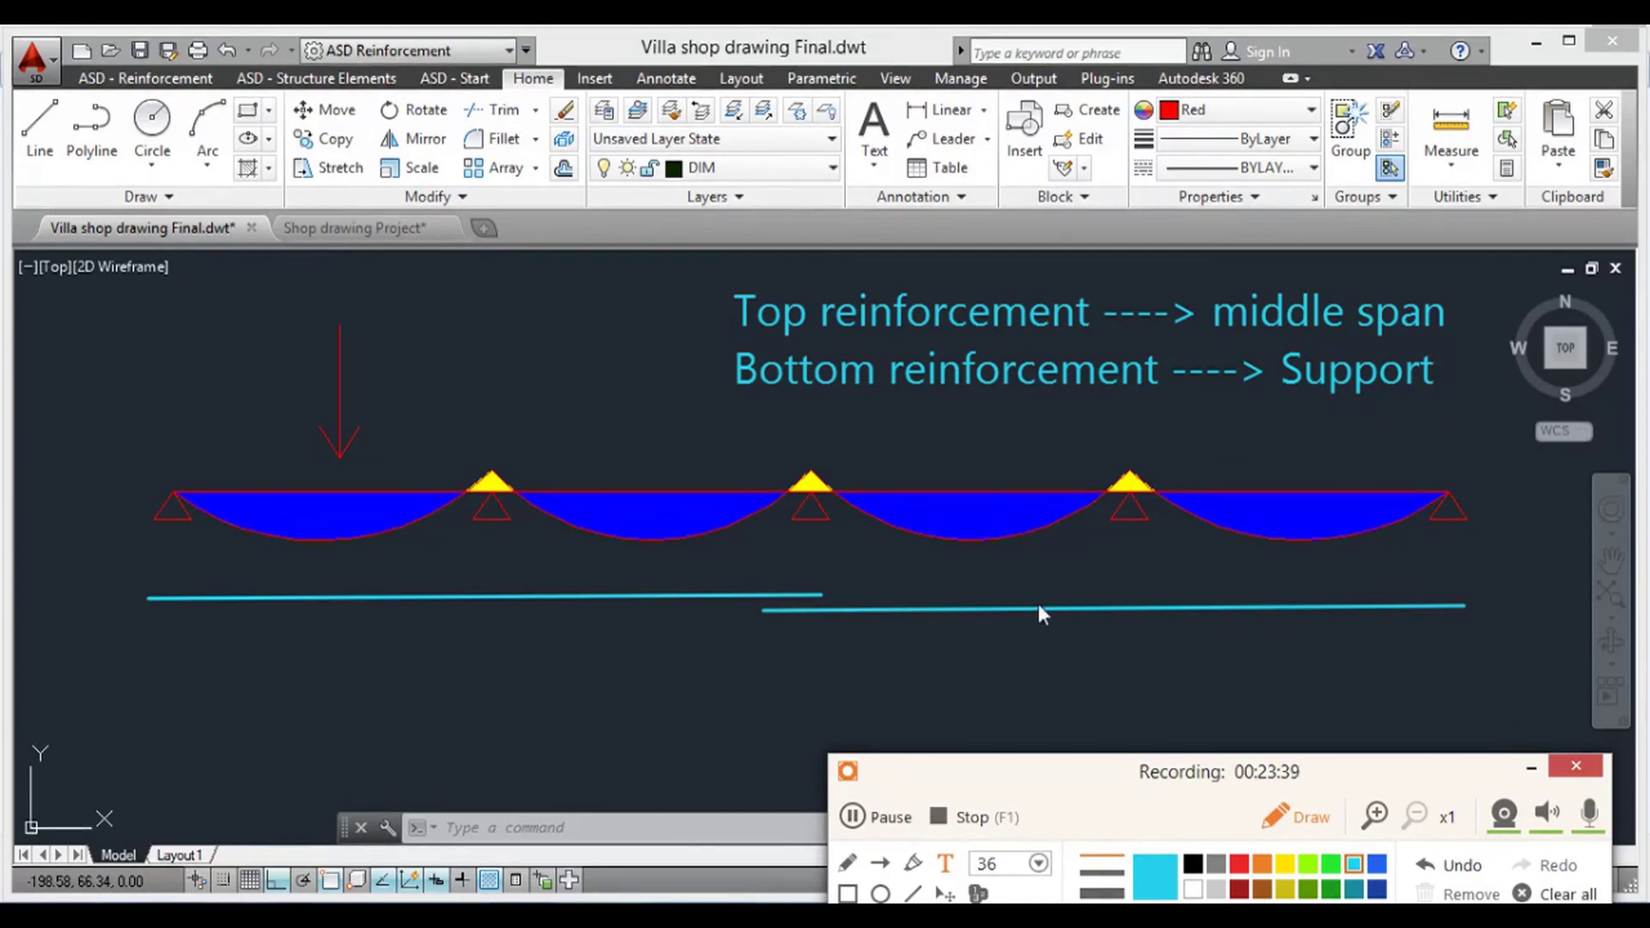
pyautogui.click(1529, 769)
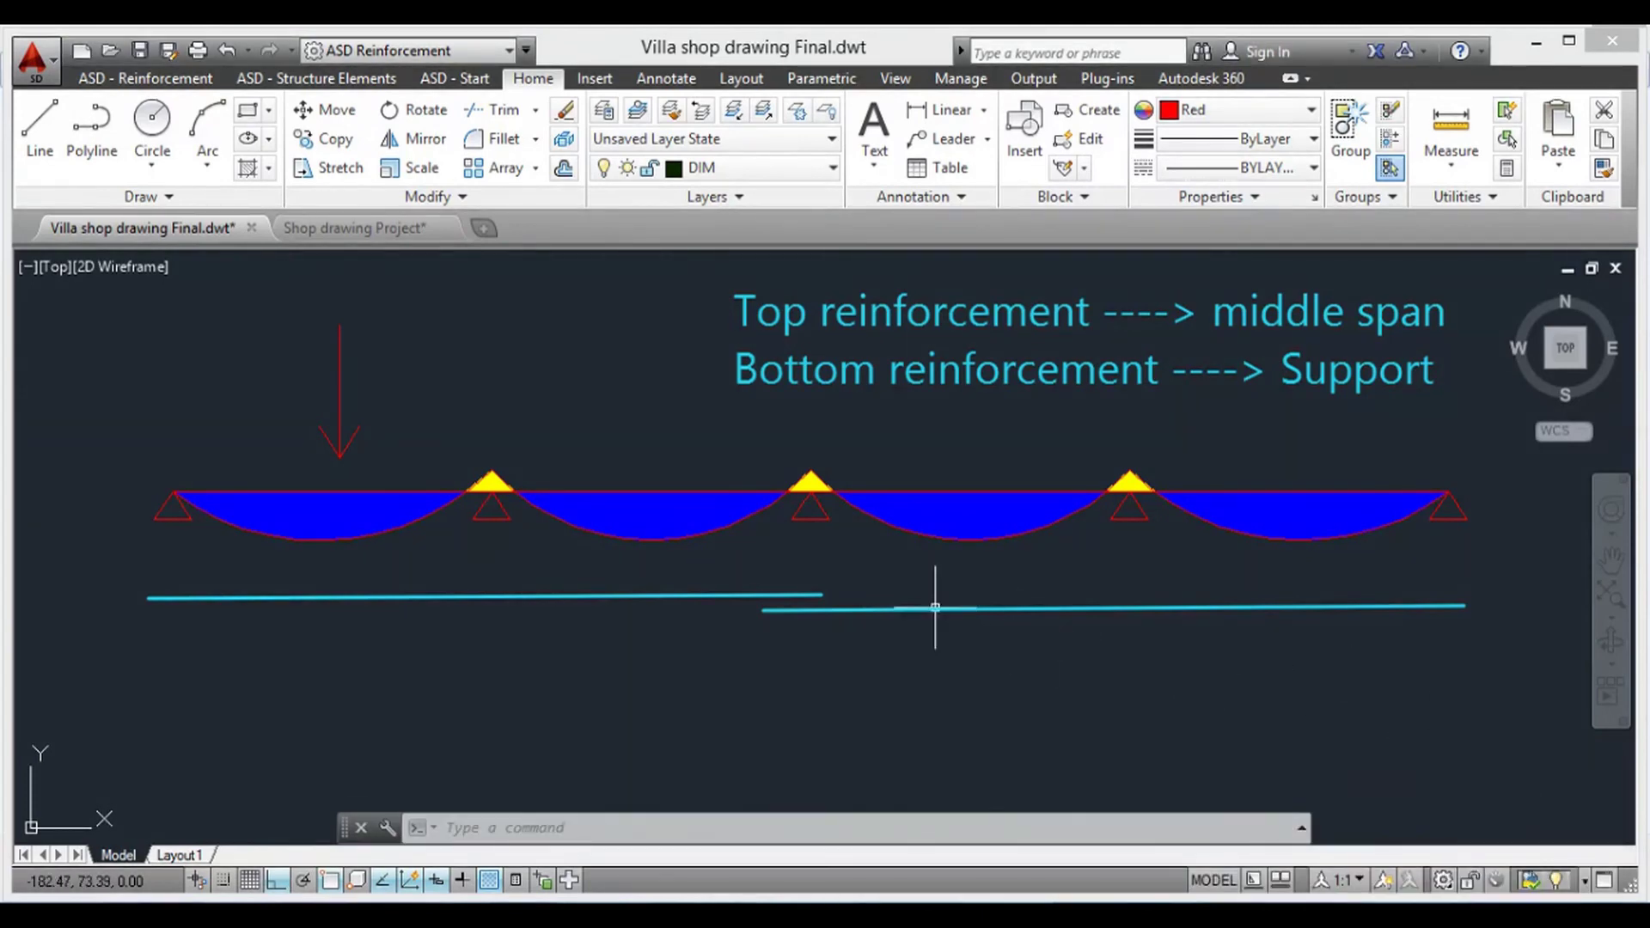